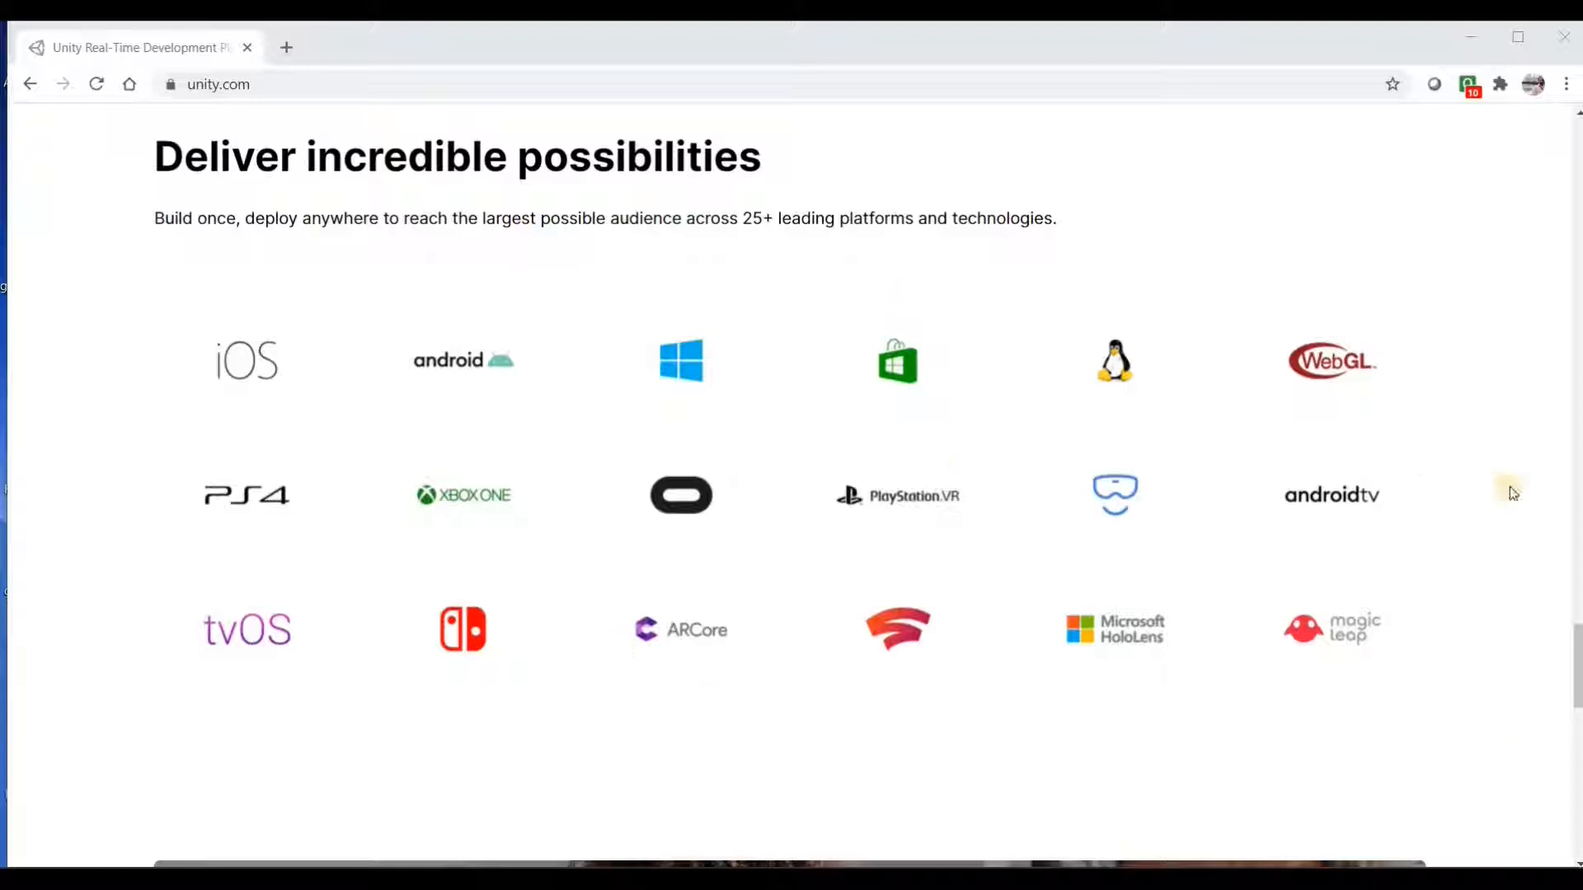
Open the Unity download archive page from the download links at the end of the unity.com homepage.
scroll(1507, 480, up, 3)
scroll(1507, 479, down, 6)
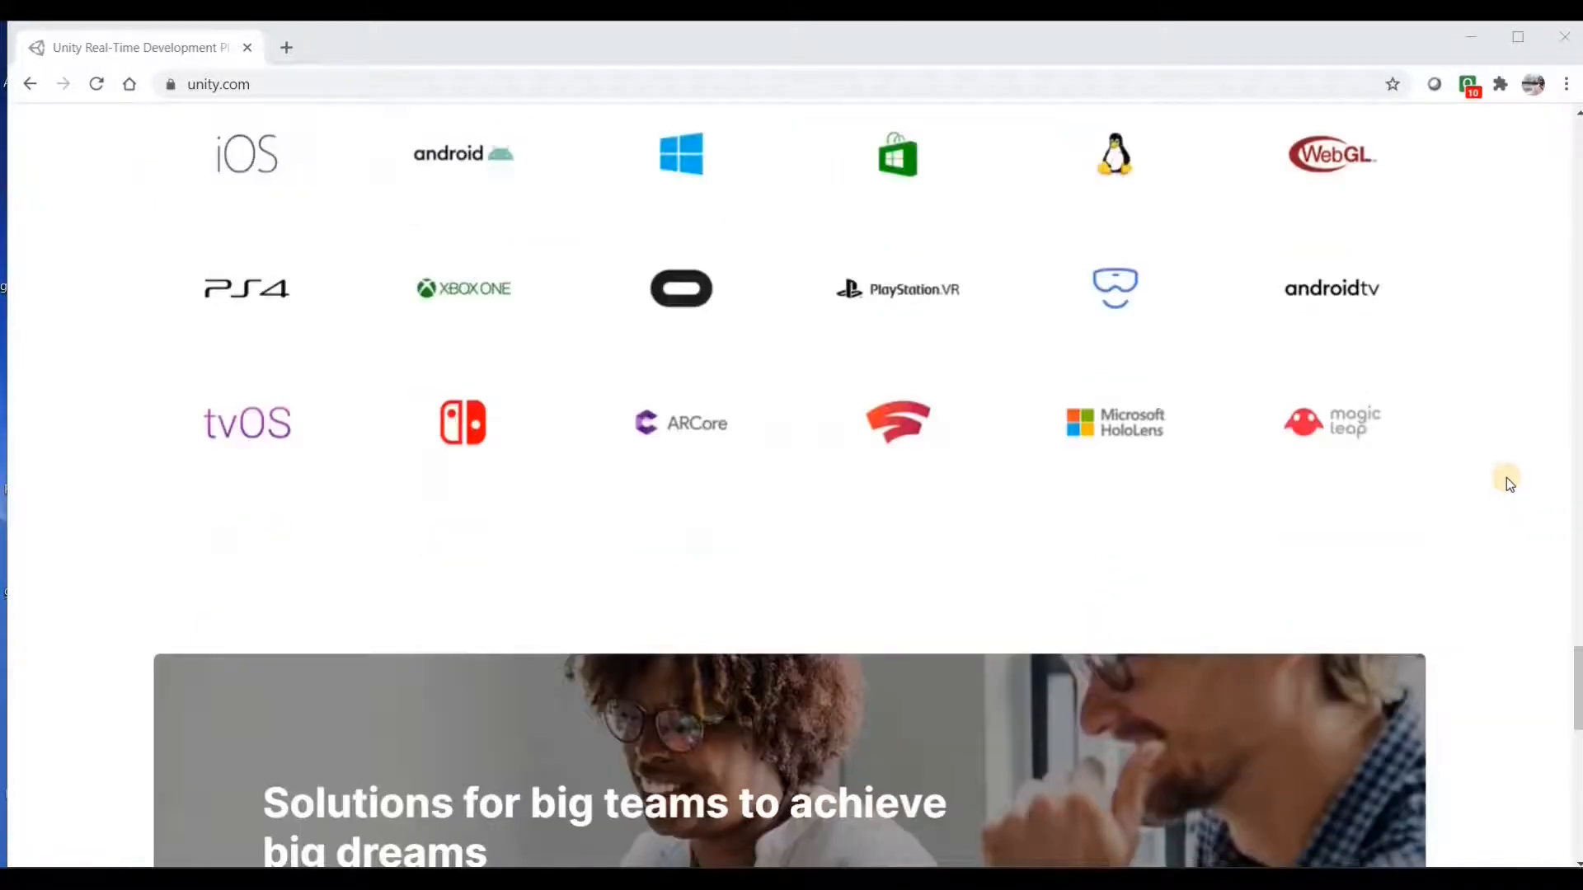
scroll(1504, 474, down, 10)
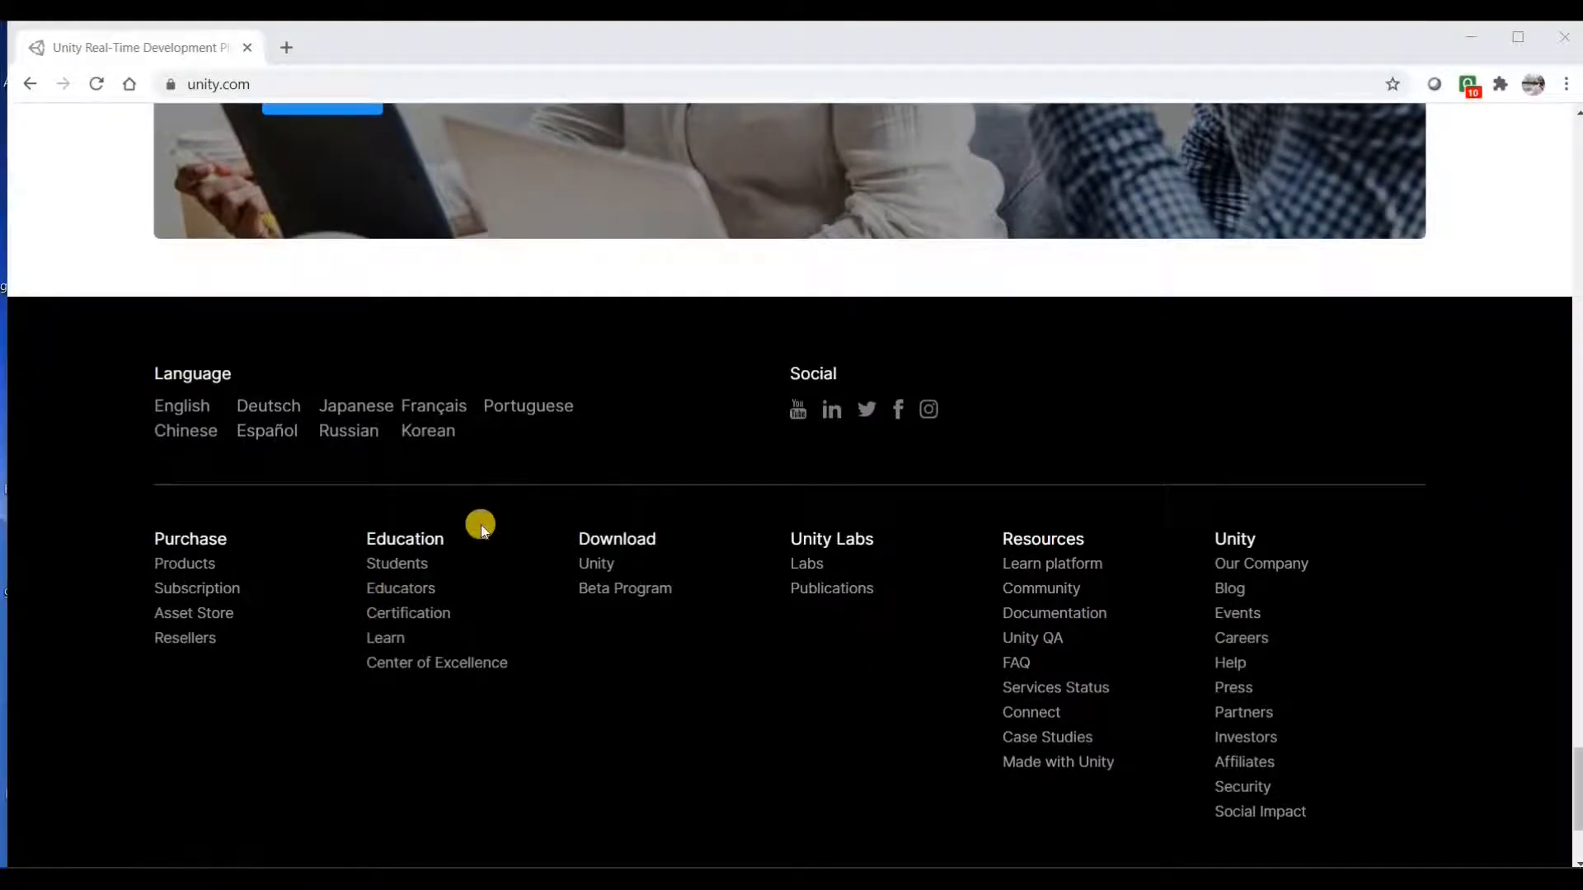
click(597, 565)
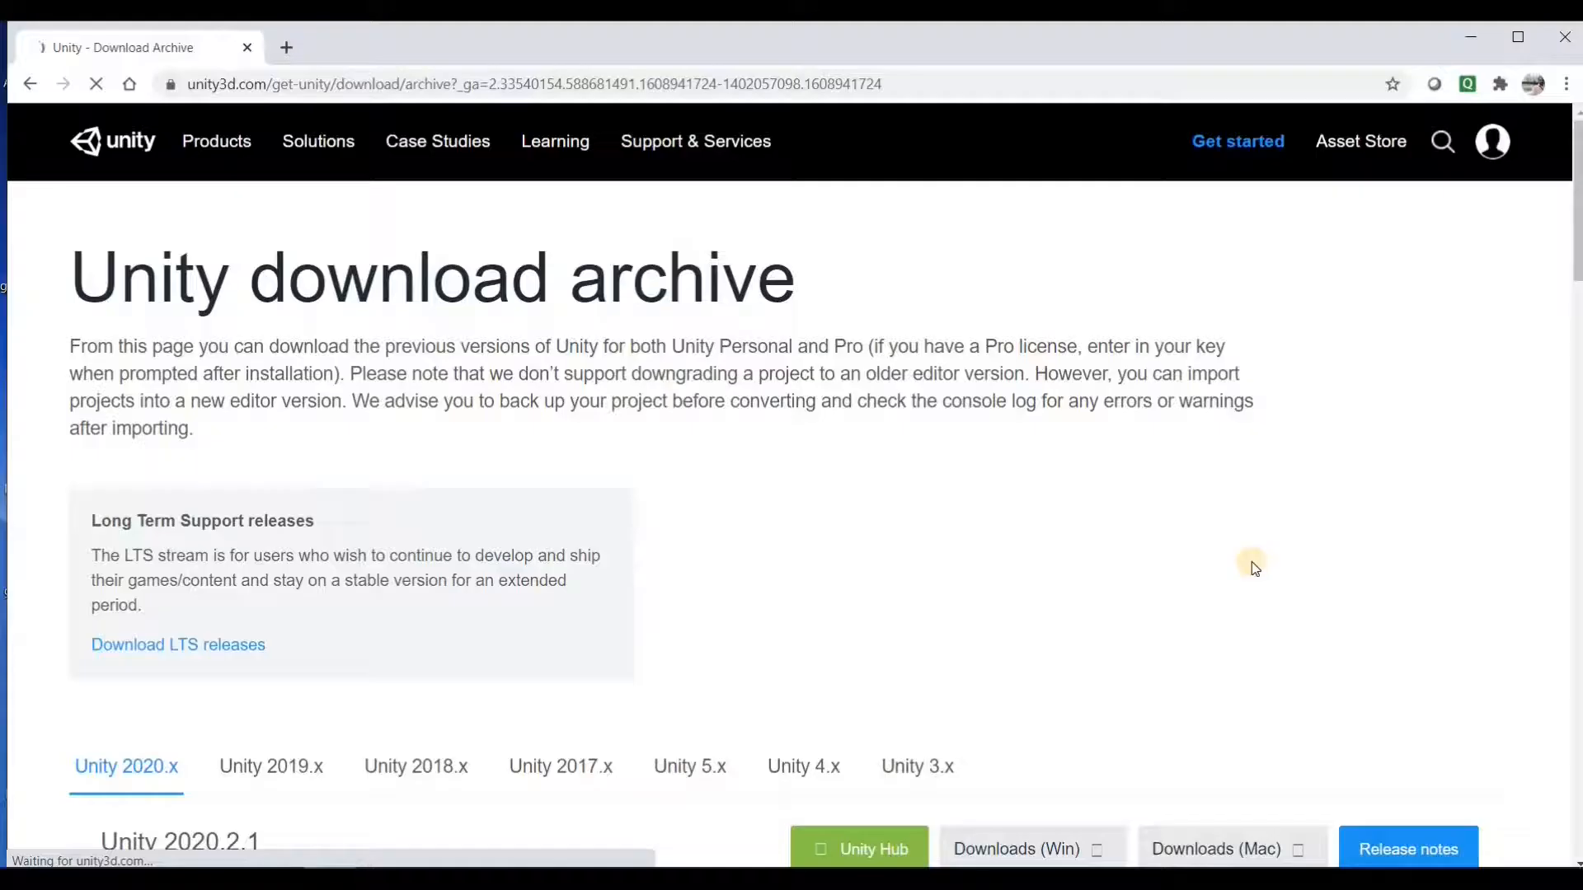
Look through the Unity 2020.x releases in the download archive, checking versions, release dates and the Windows and Mac download options.
scroll(1158, 515, down, 5)
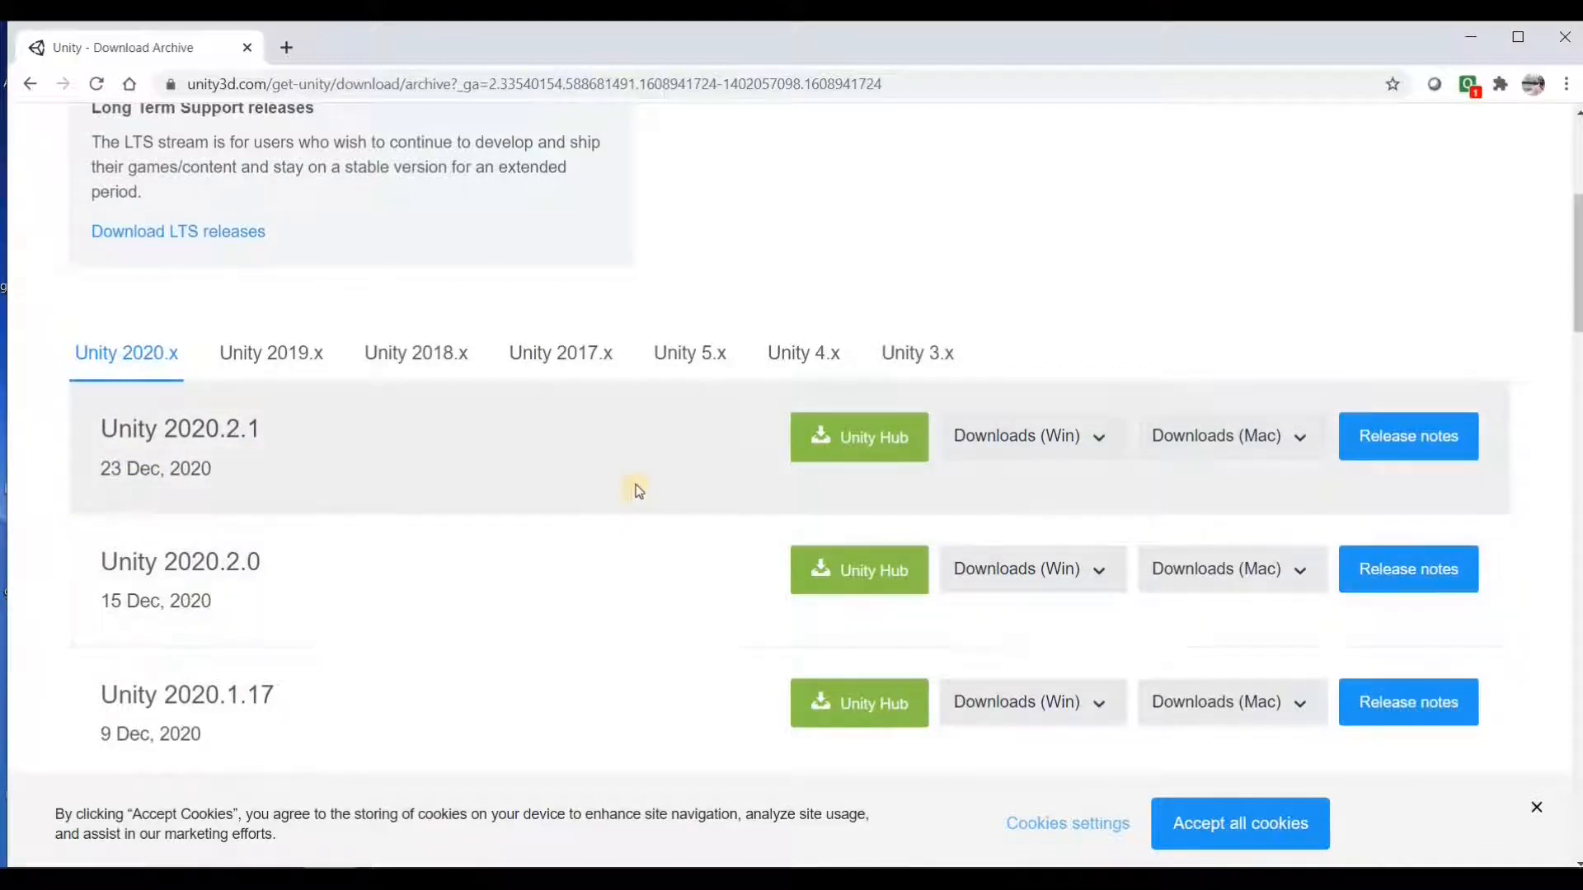
scroll(633, 499, down, 6)
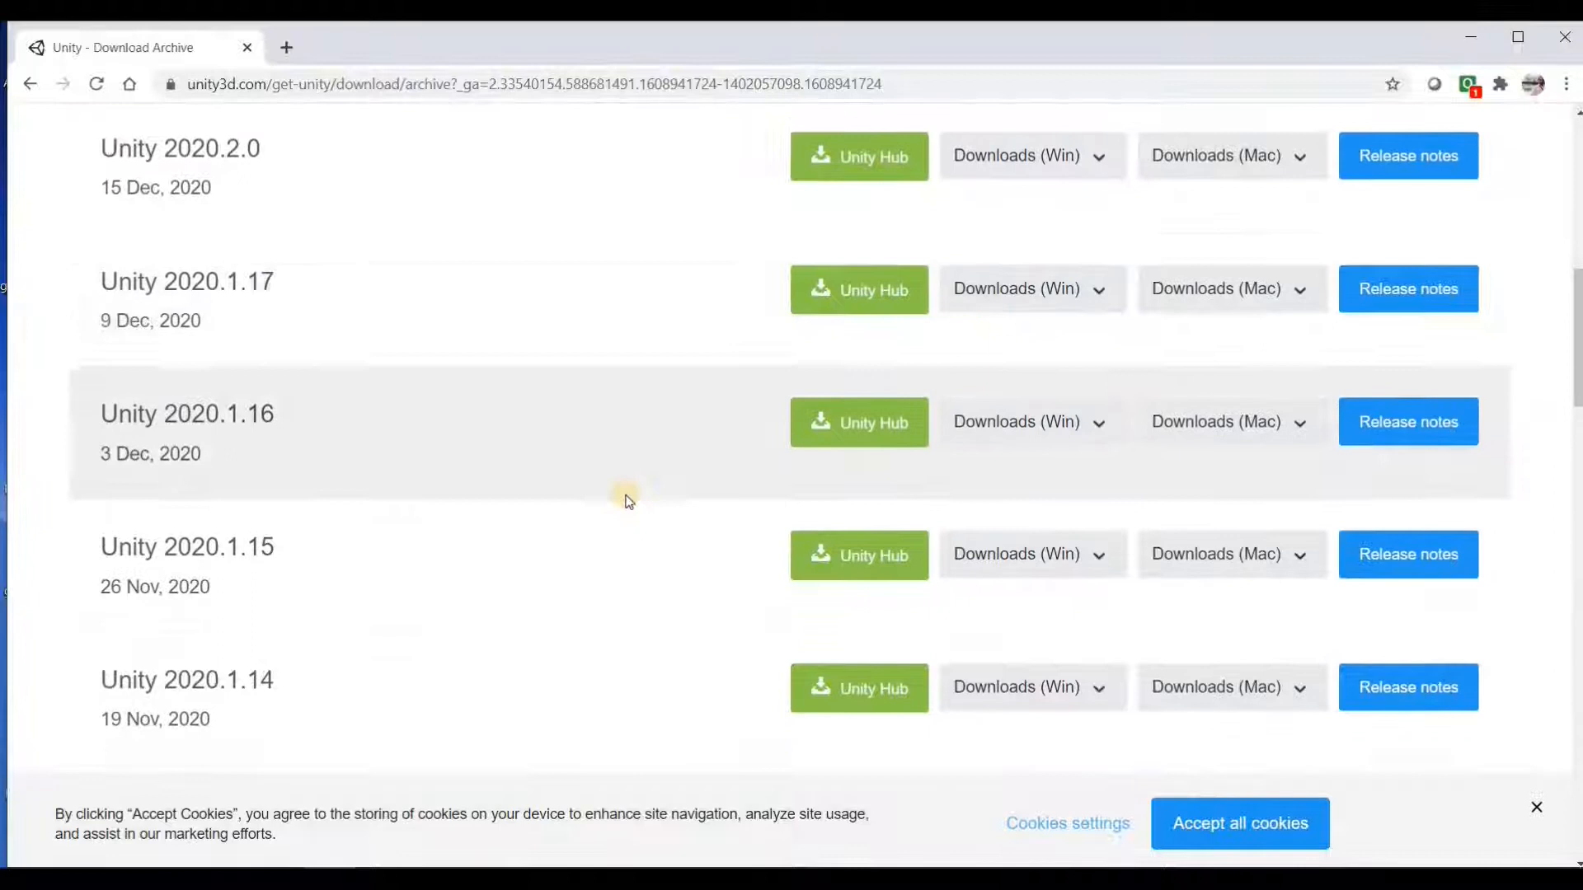
scroll(628, 505, down, 5)
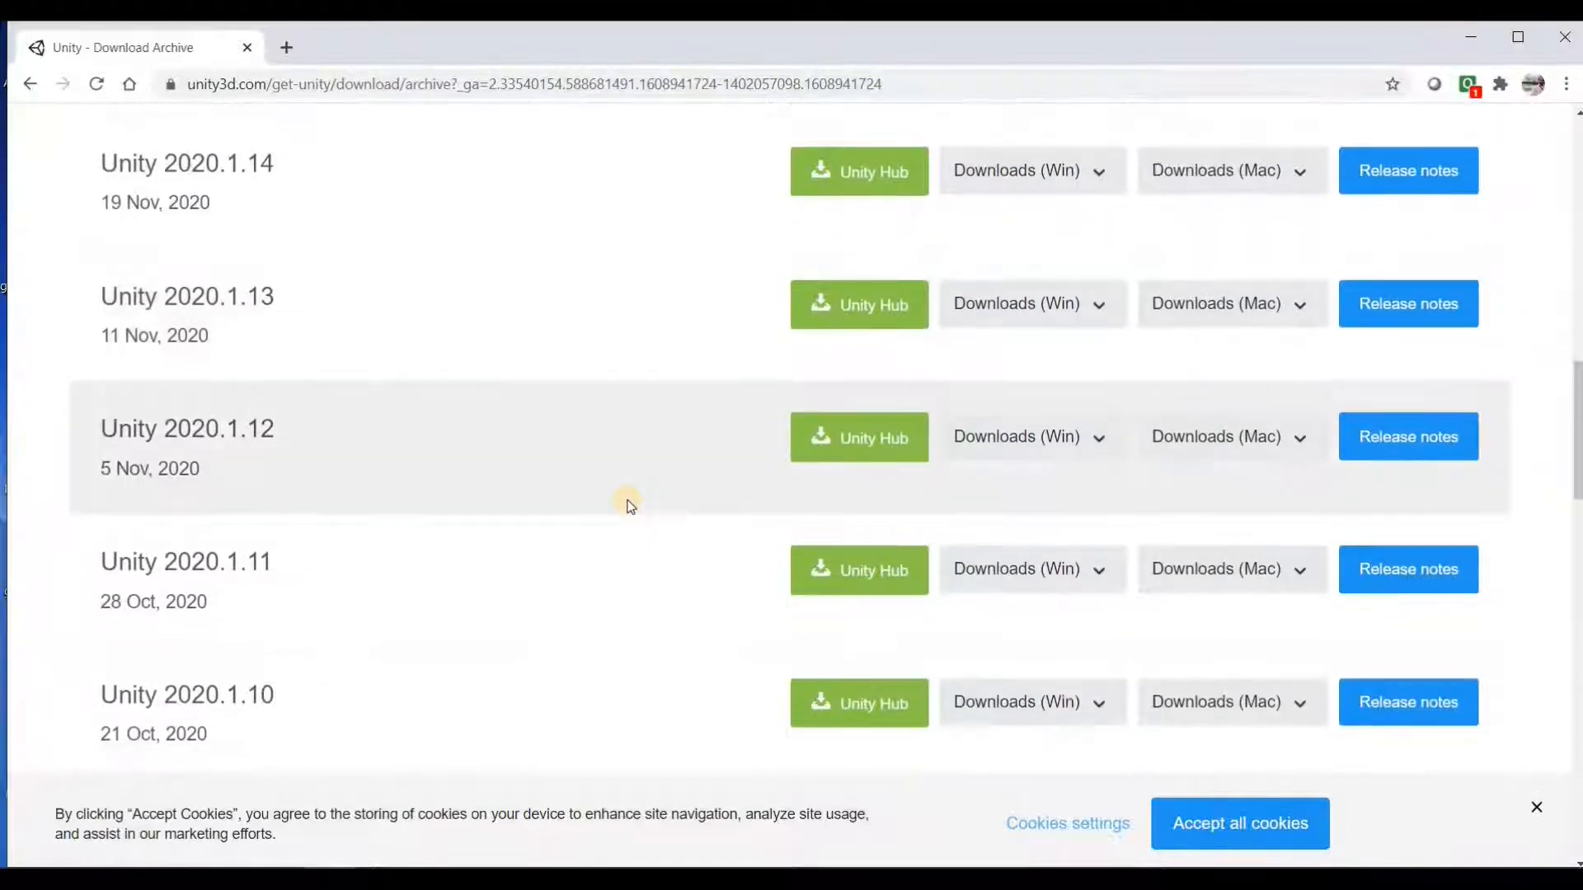
scroll(1463, 324, up, 10)
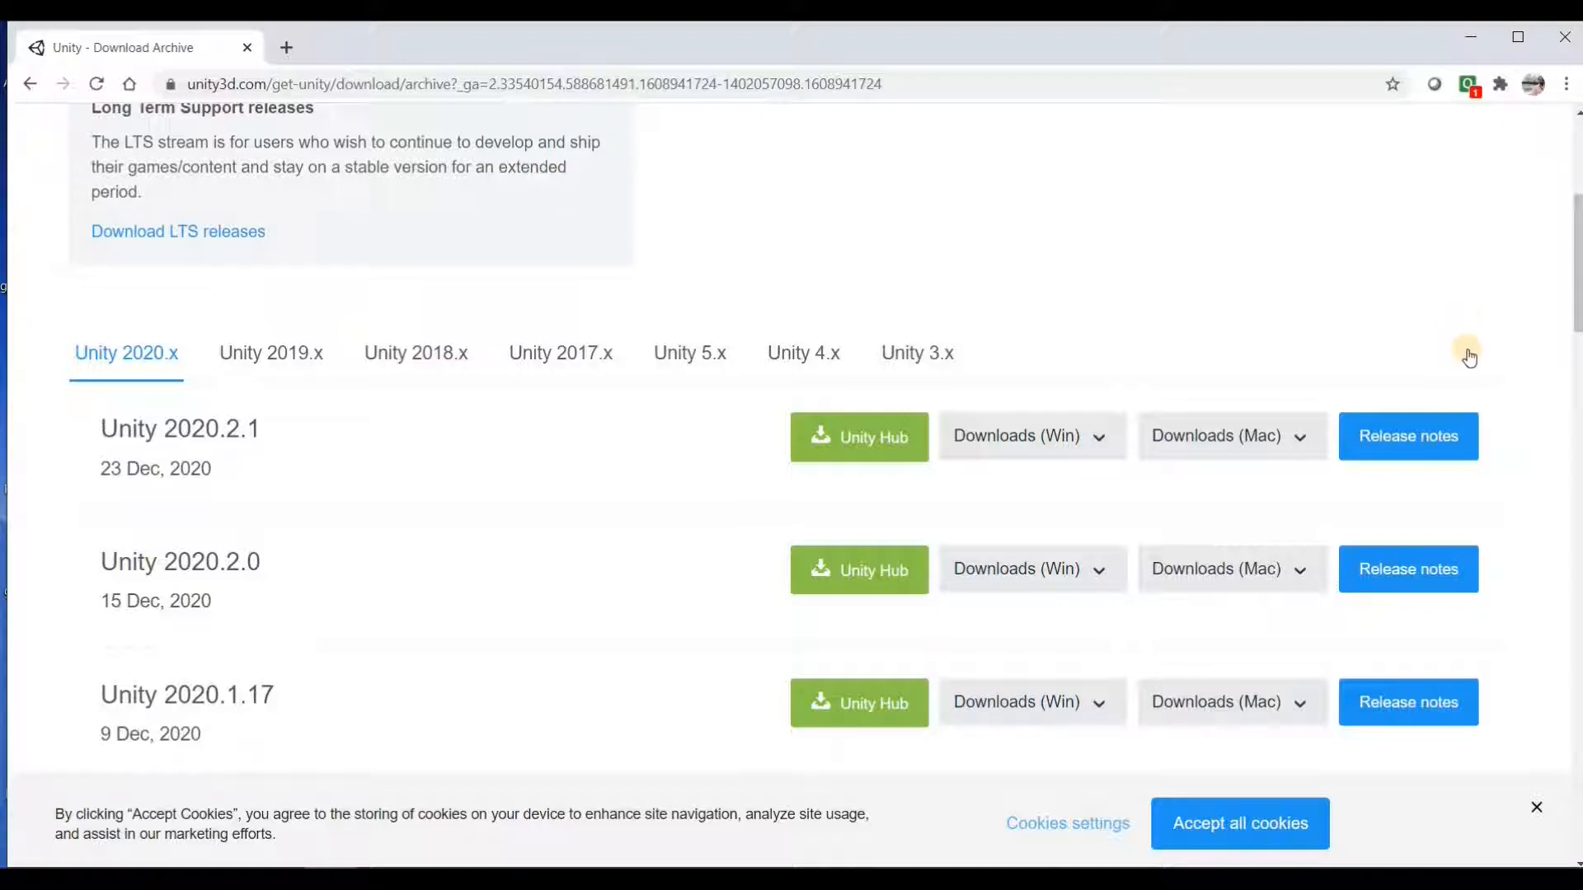
scroll(1467, 352, down, 1)
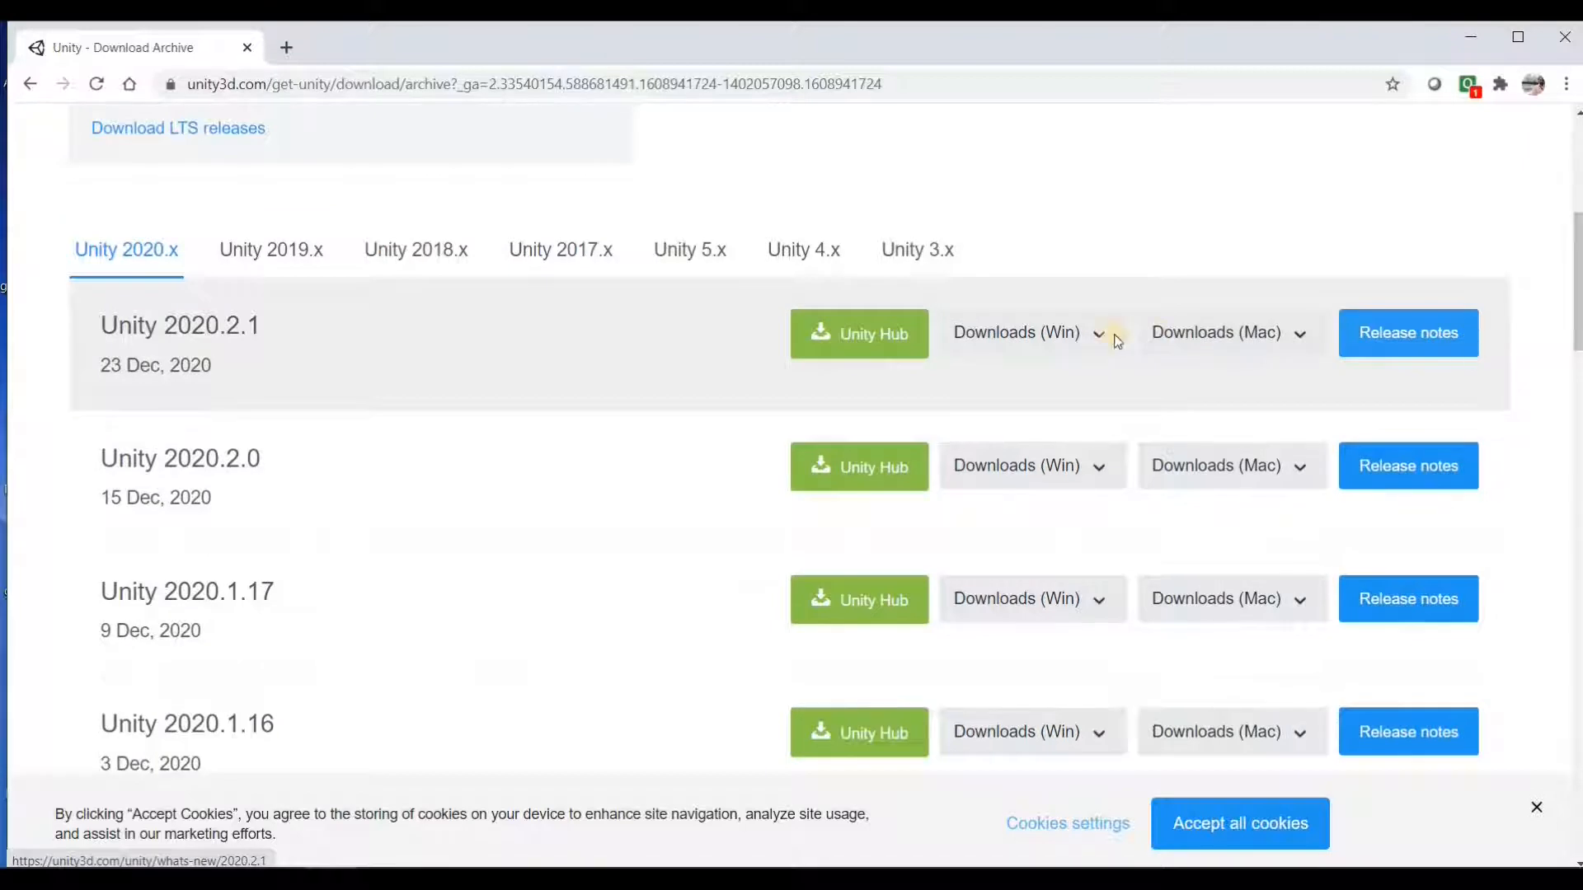
scroll(1146, 363, down, 2)
scroll(1282, 404, up, 2)
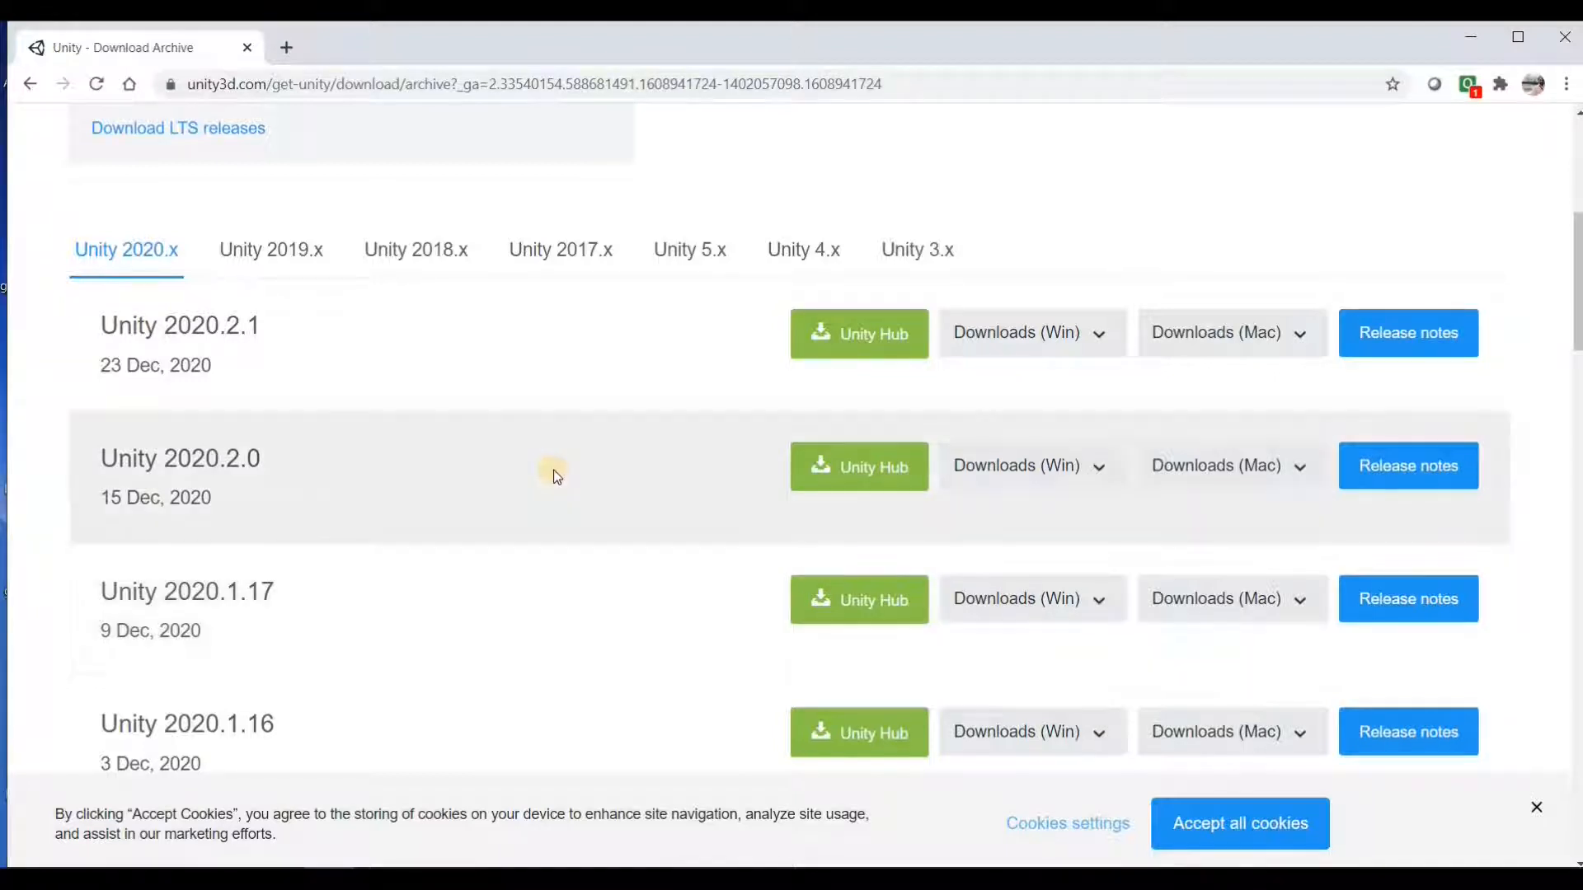
scroll(557, 476, down, 10)
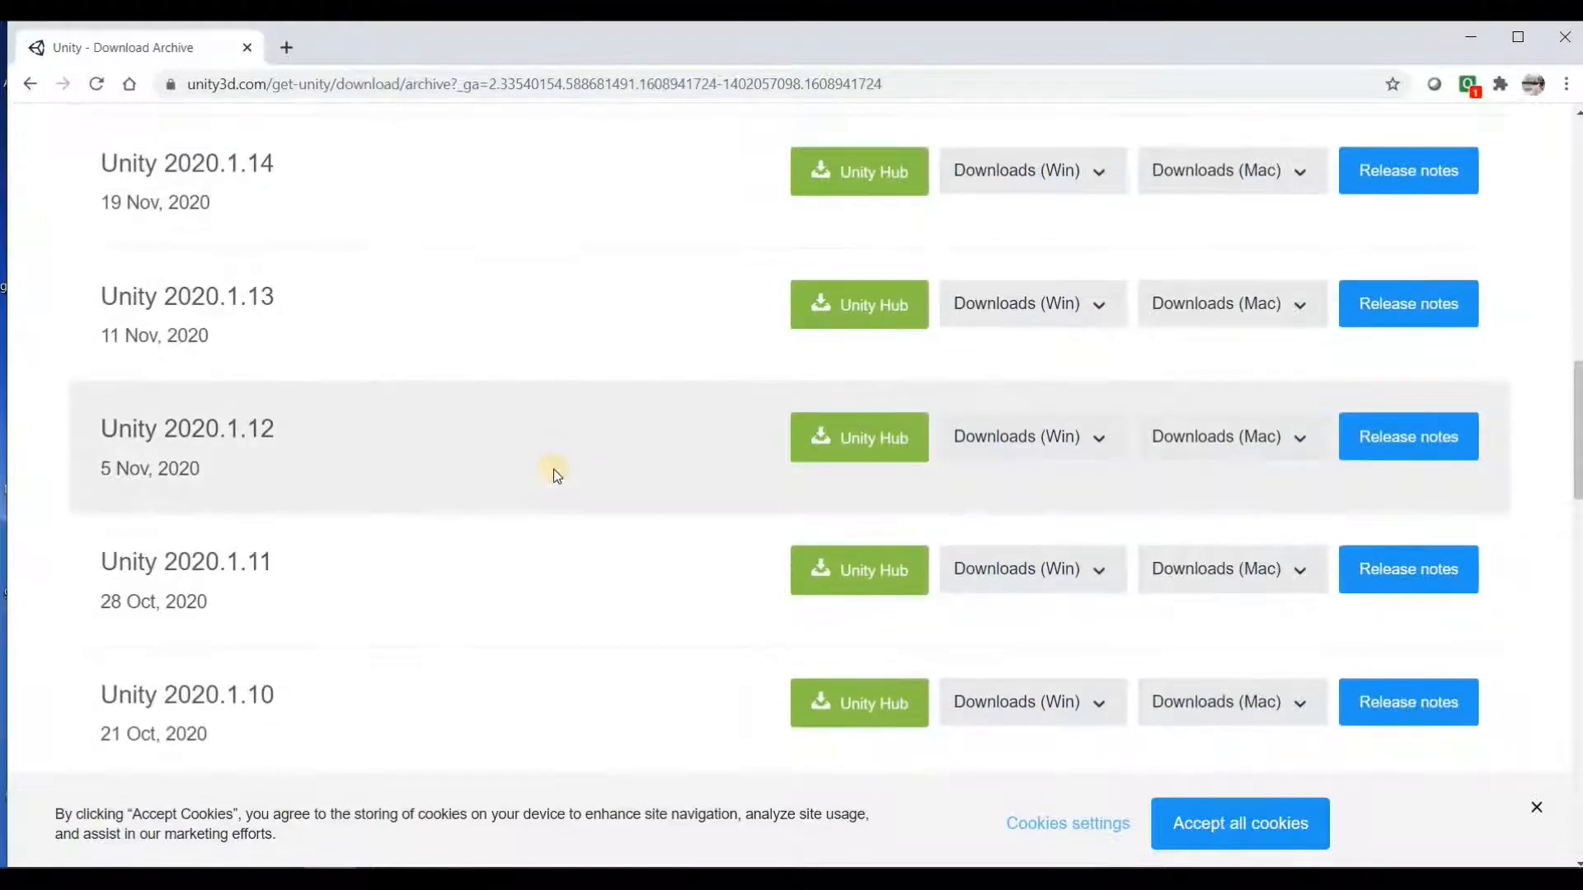
scroll(556, 476, down, 16)
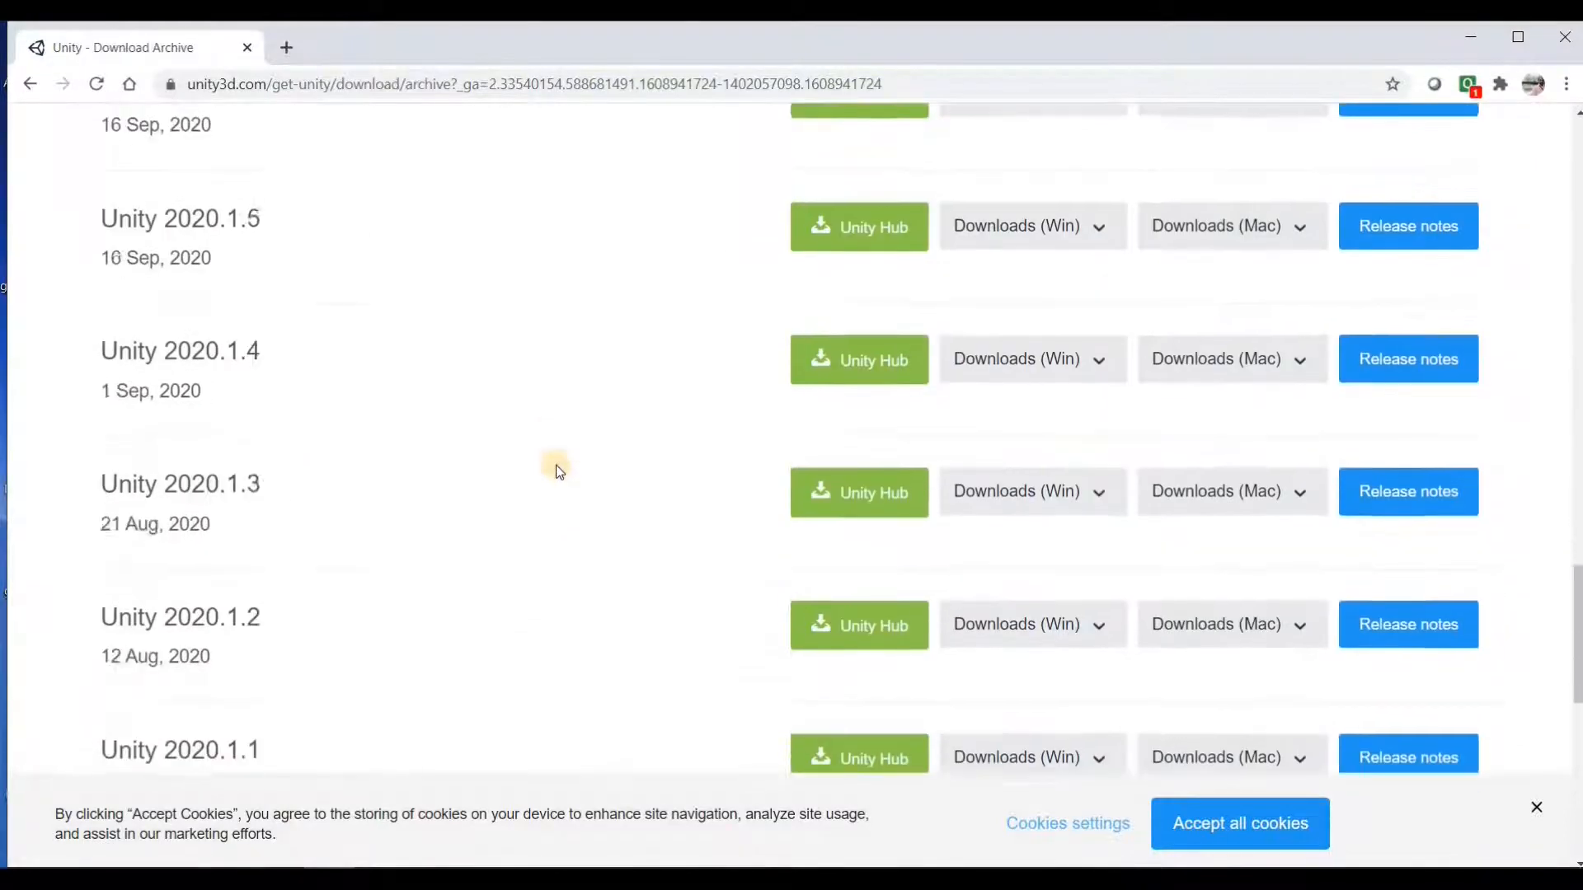
scroll(558, 469, down, 3)
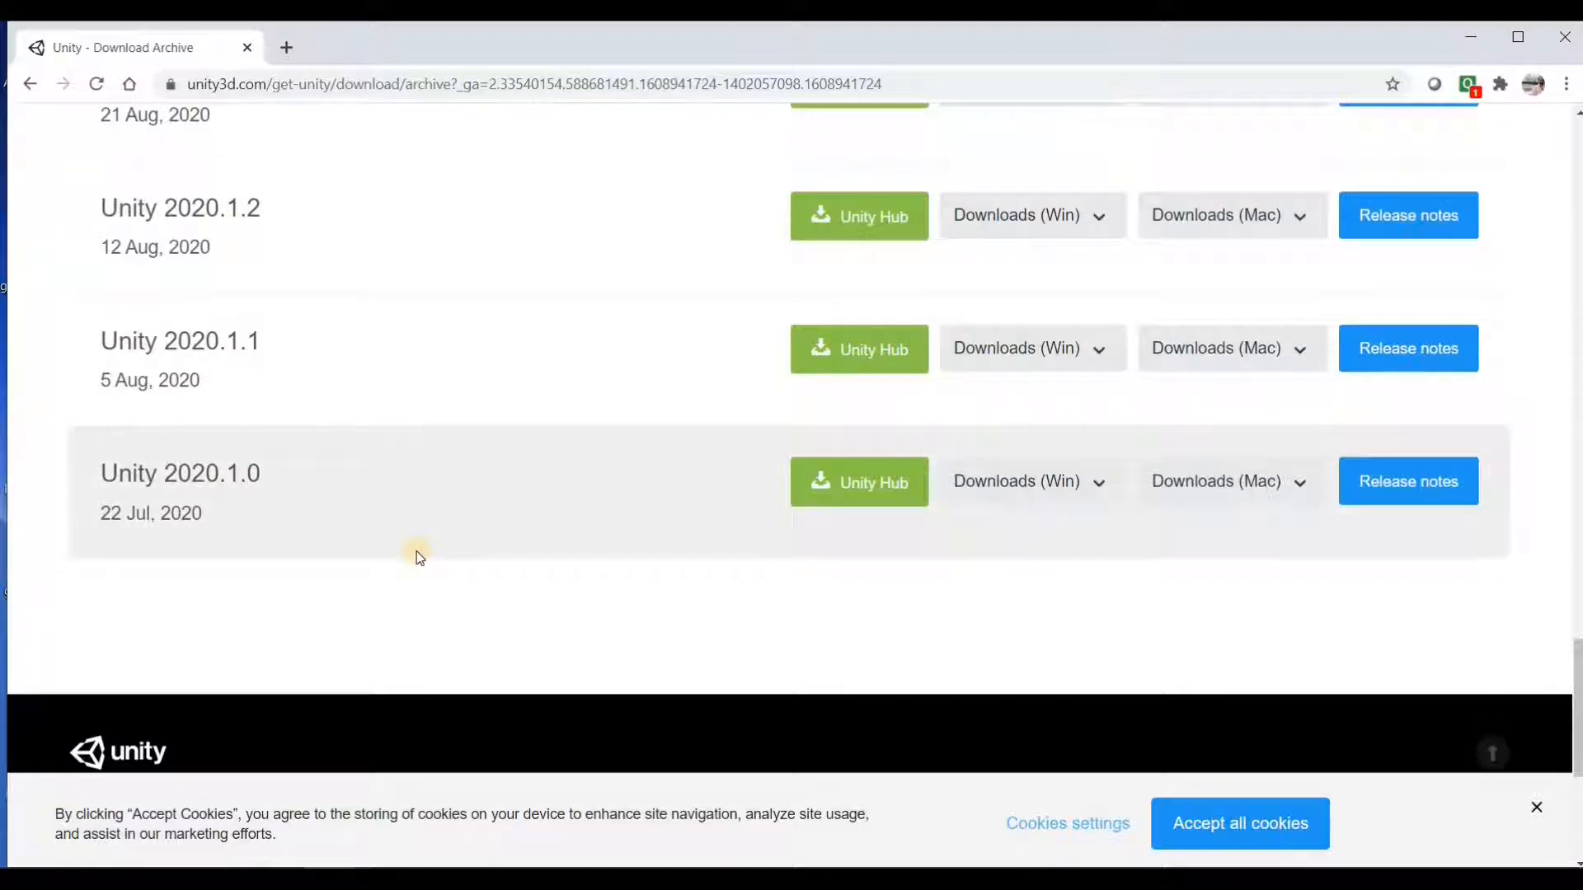
scroll(419, 552, up, 15)
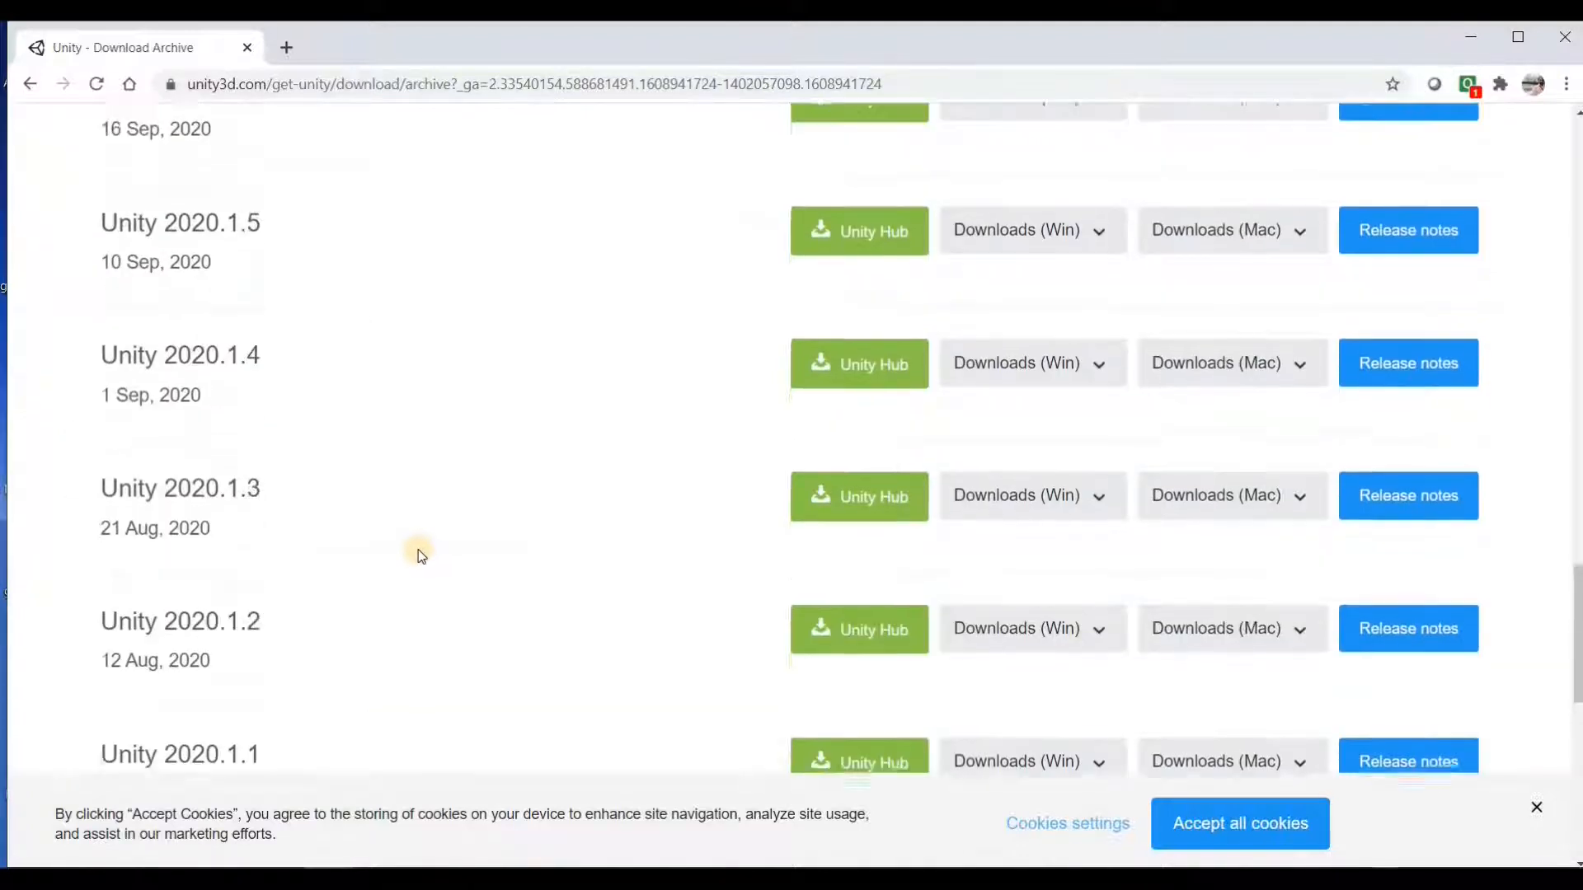
scroll(435, 548, up, 4)
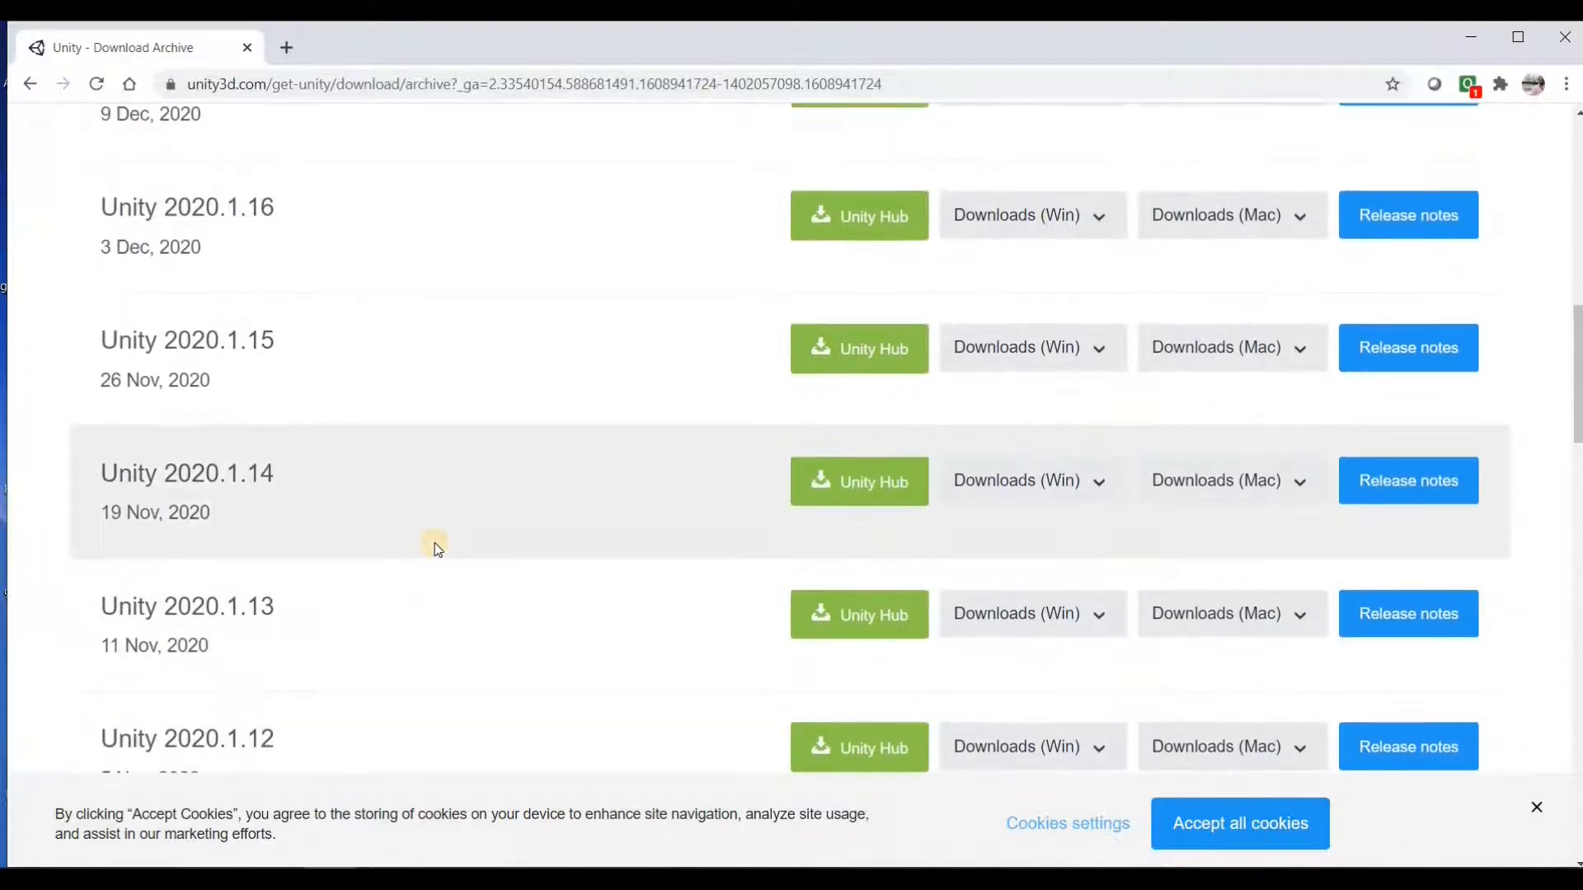
scroll(493, 516, up, 6)
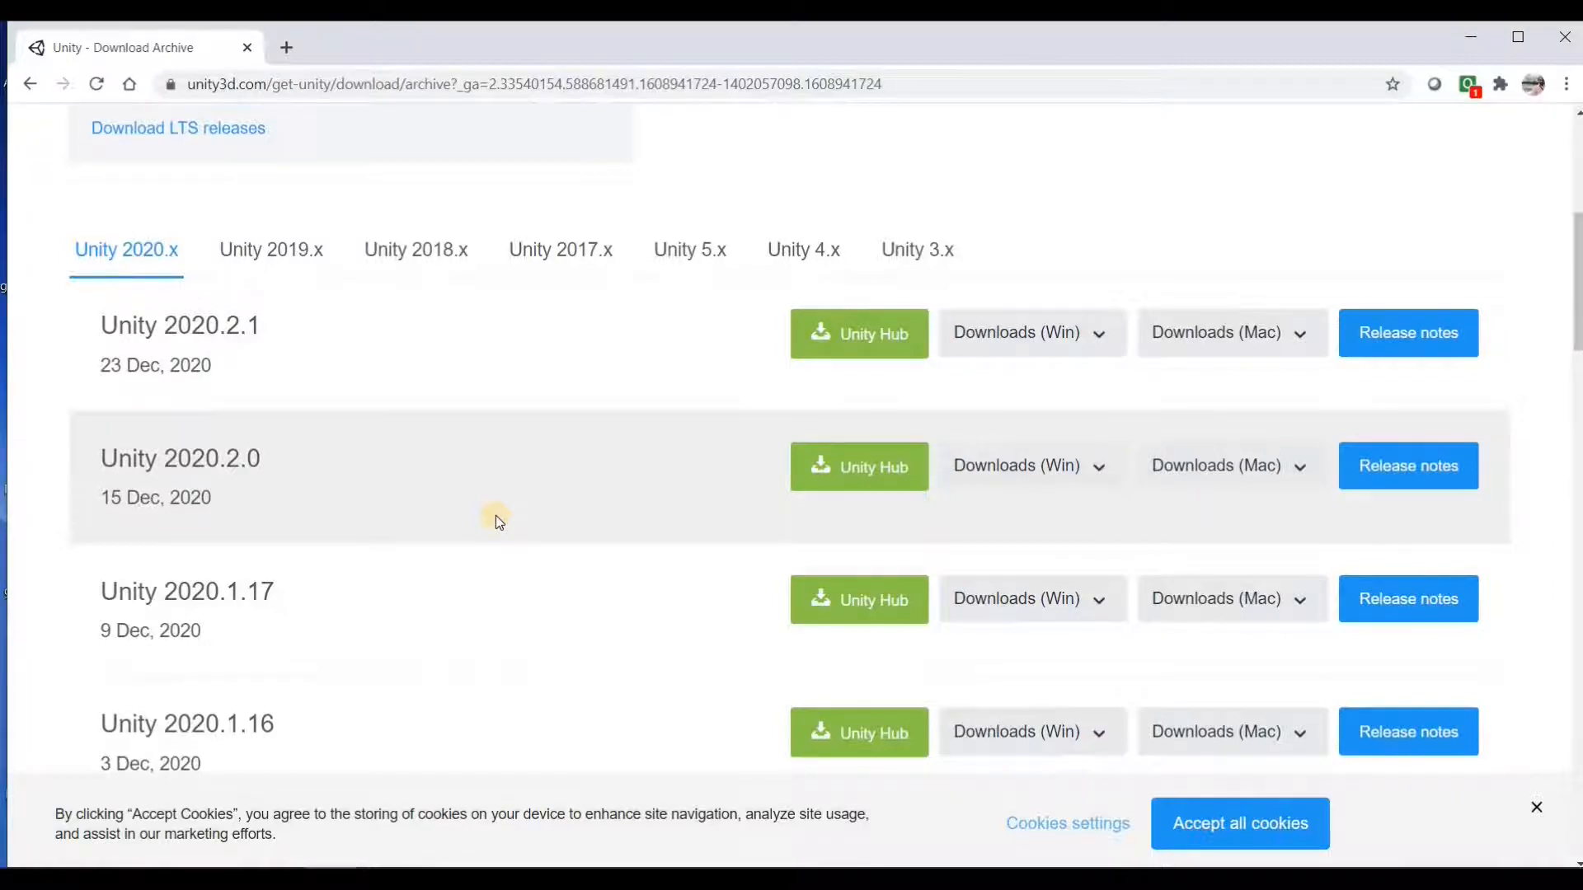
scroll(502, 516, down, 7)
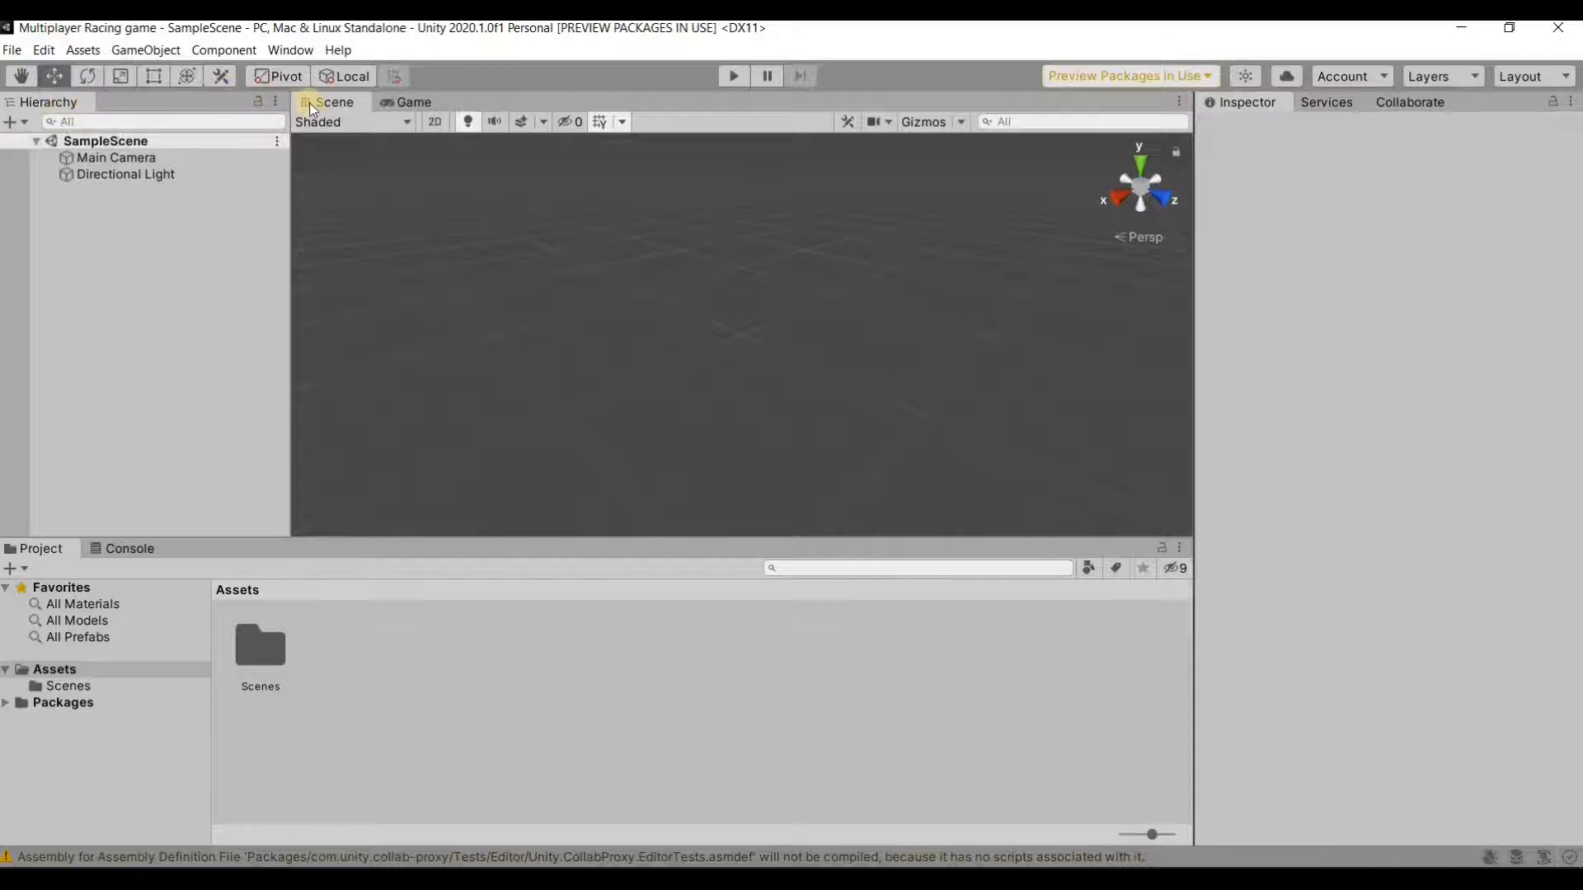
In the Unity editor, view SampleScene through the game camera and return to the Scene view.
click(416, 108)
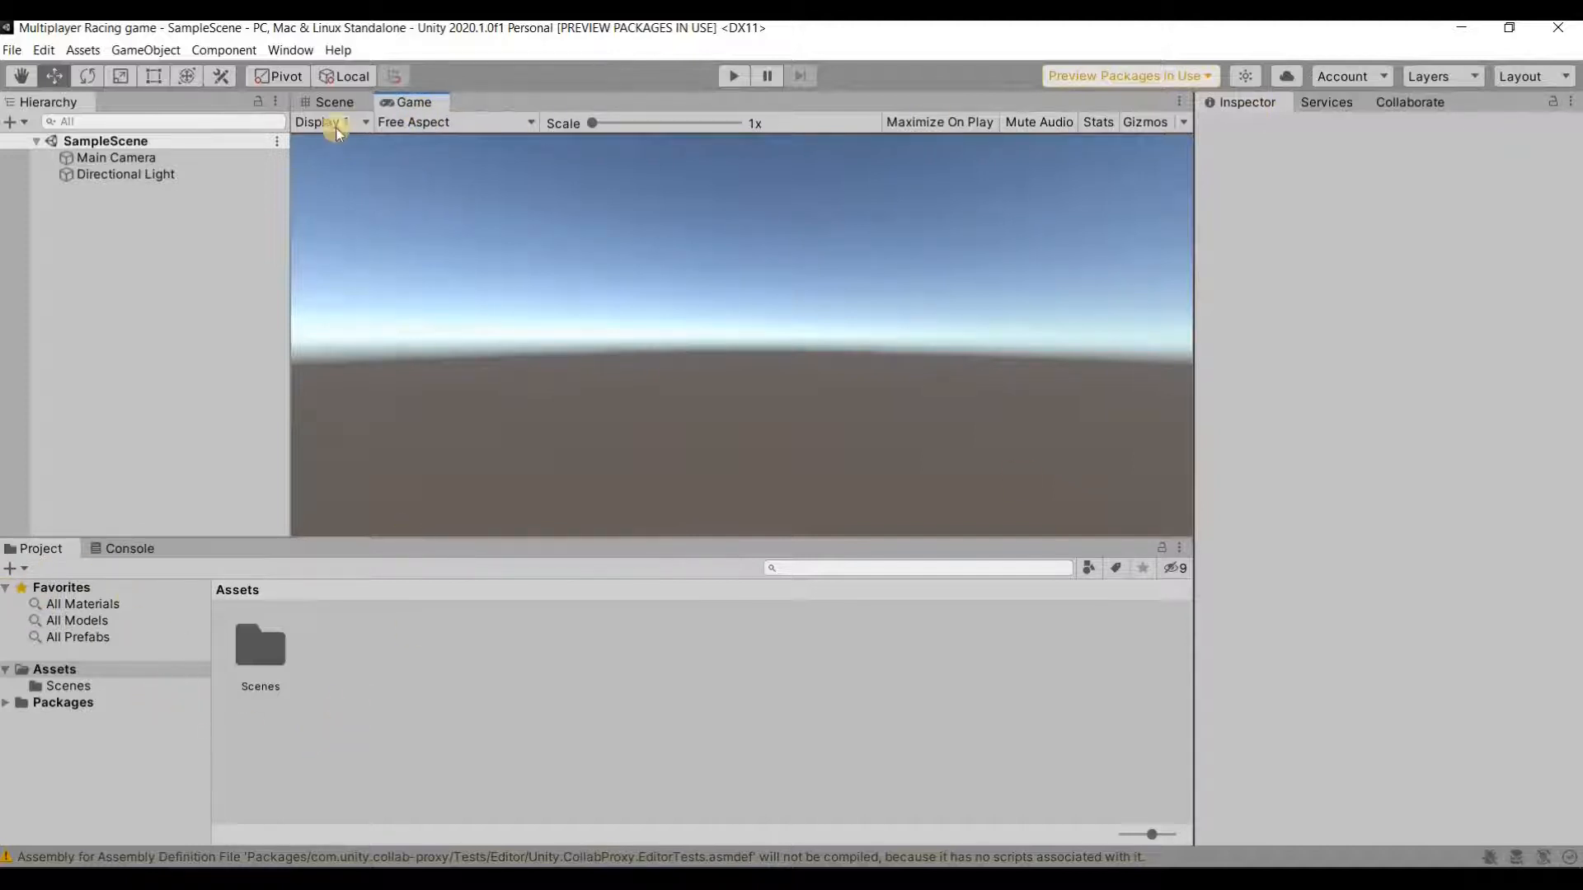
click(333, 104)
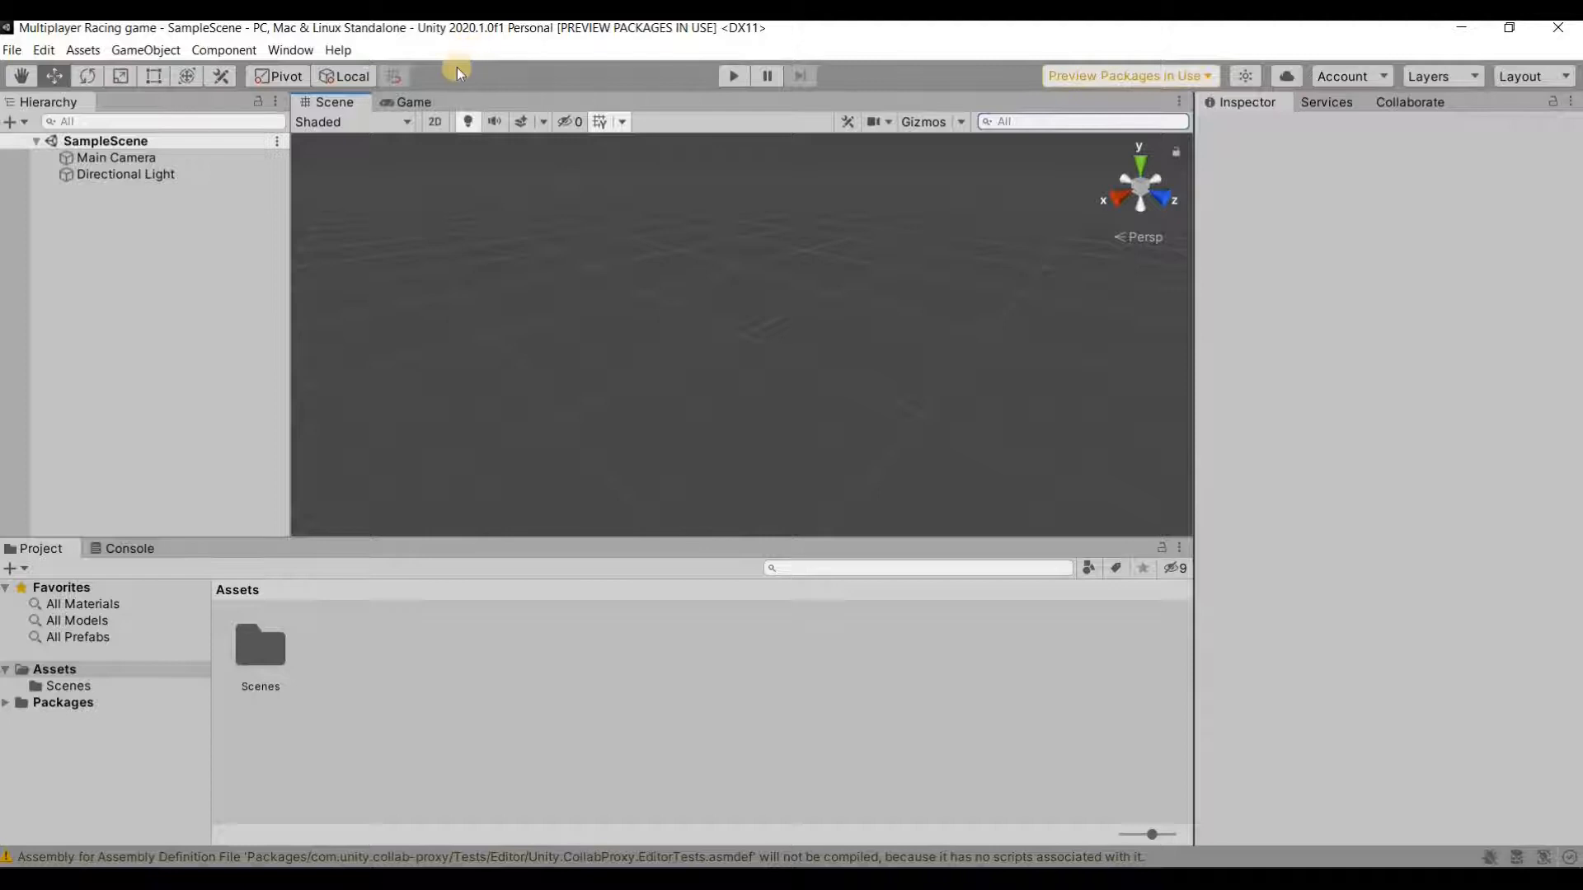
Switch the project's build platform to Android in the Build Settings and close them.
click(15, 51)
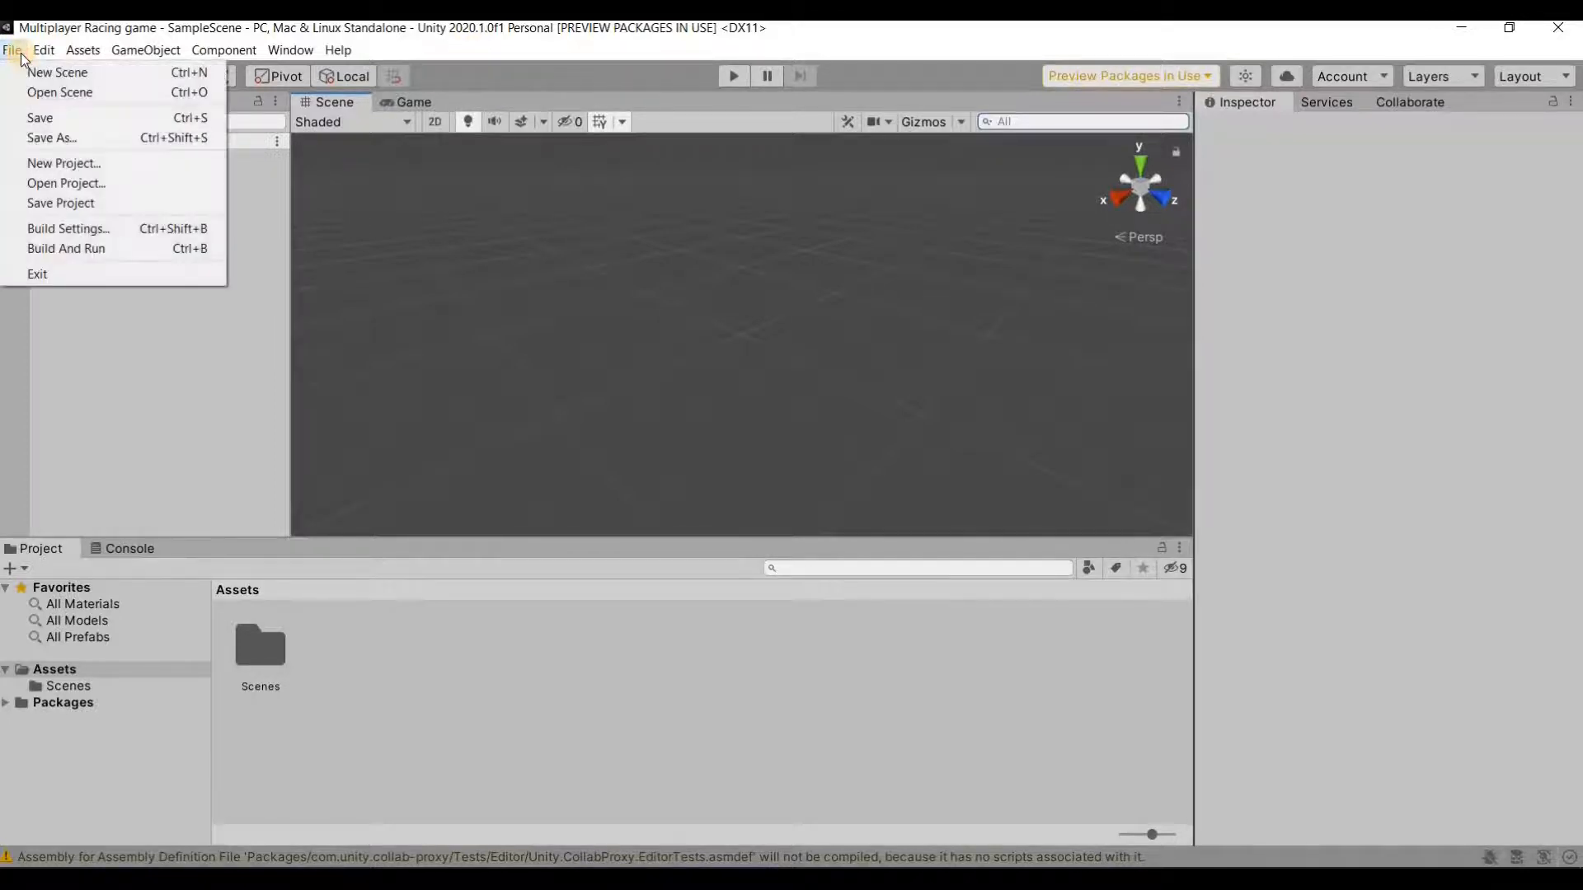
click(84, 233)
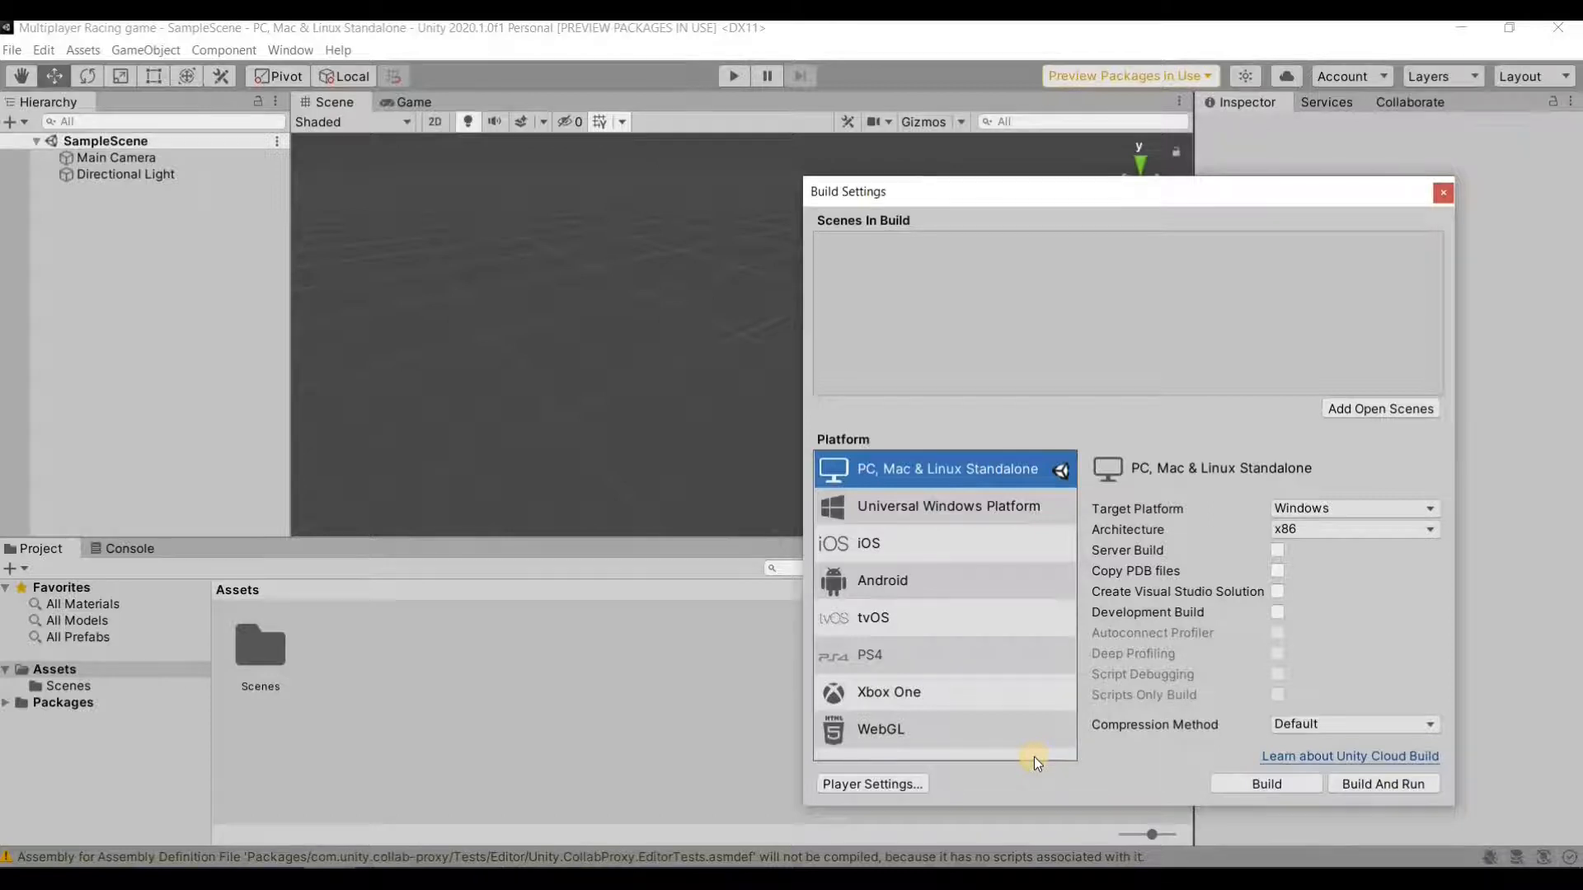
click(919, 585)
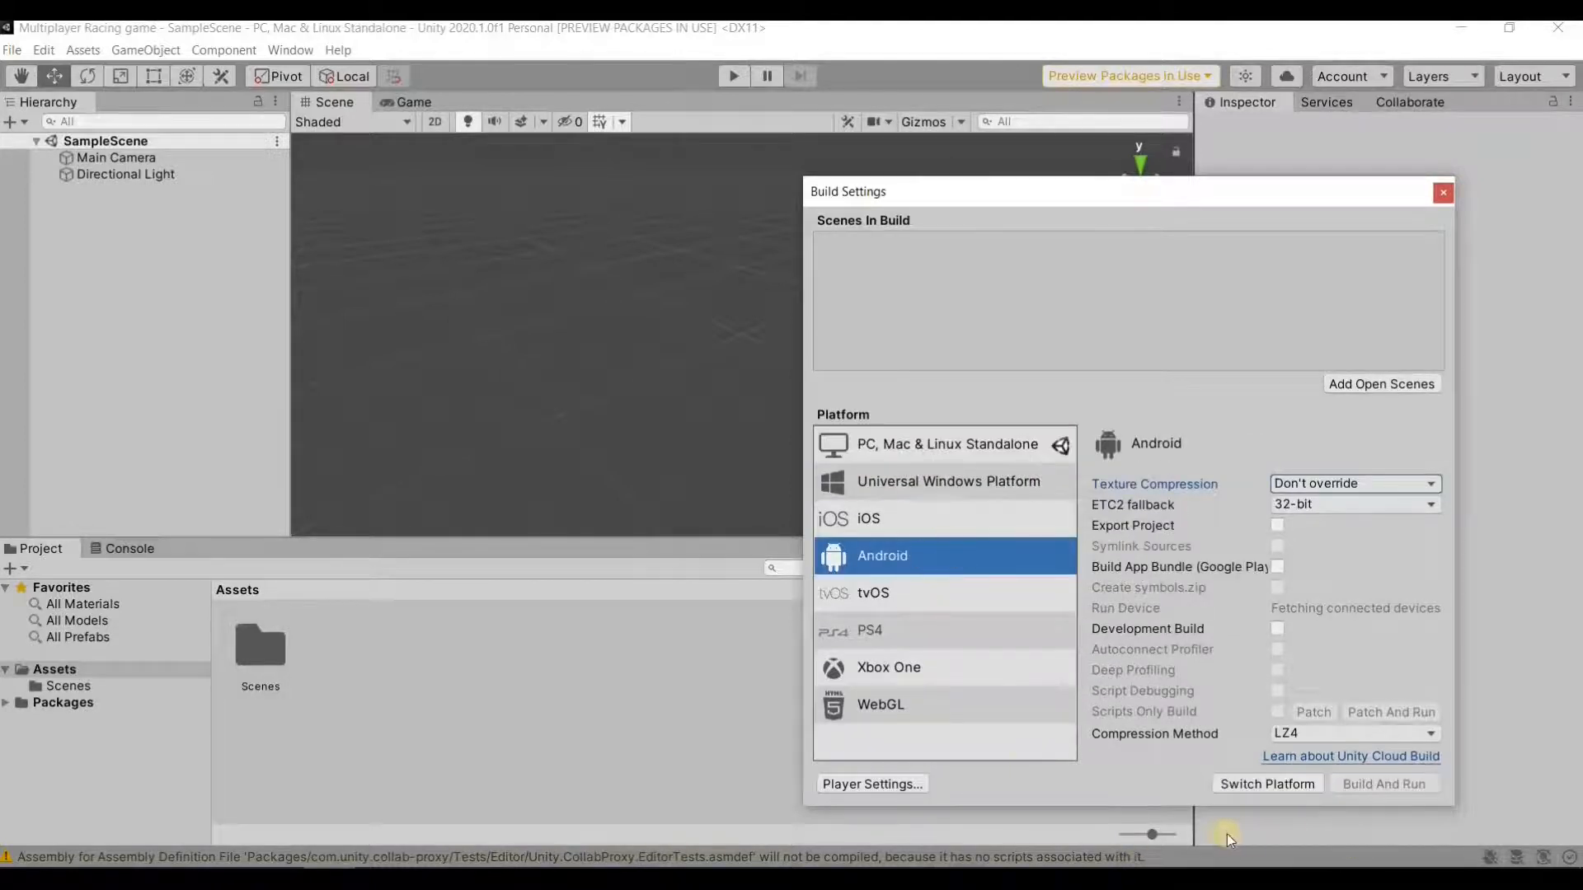
click(1254, 785)
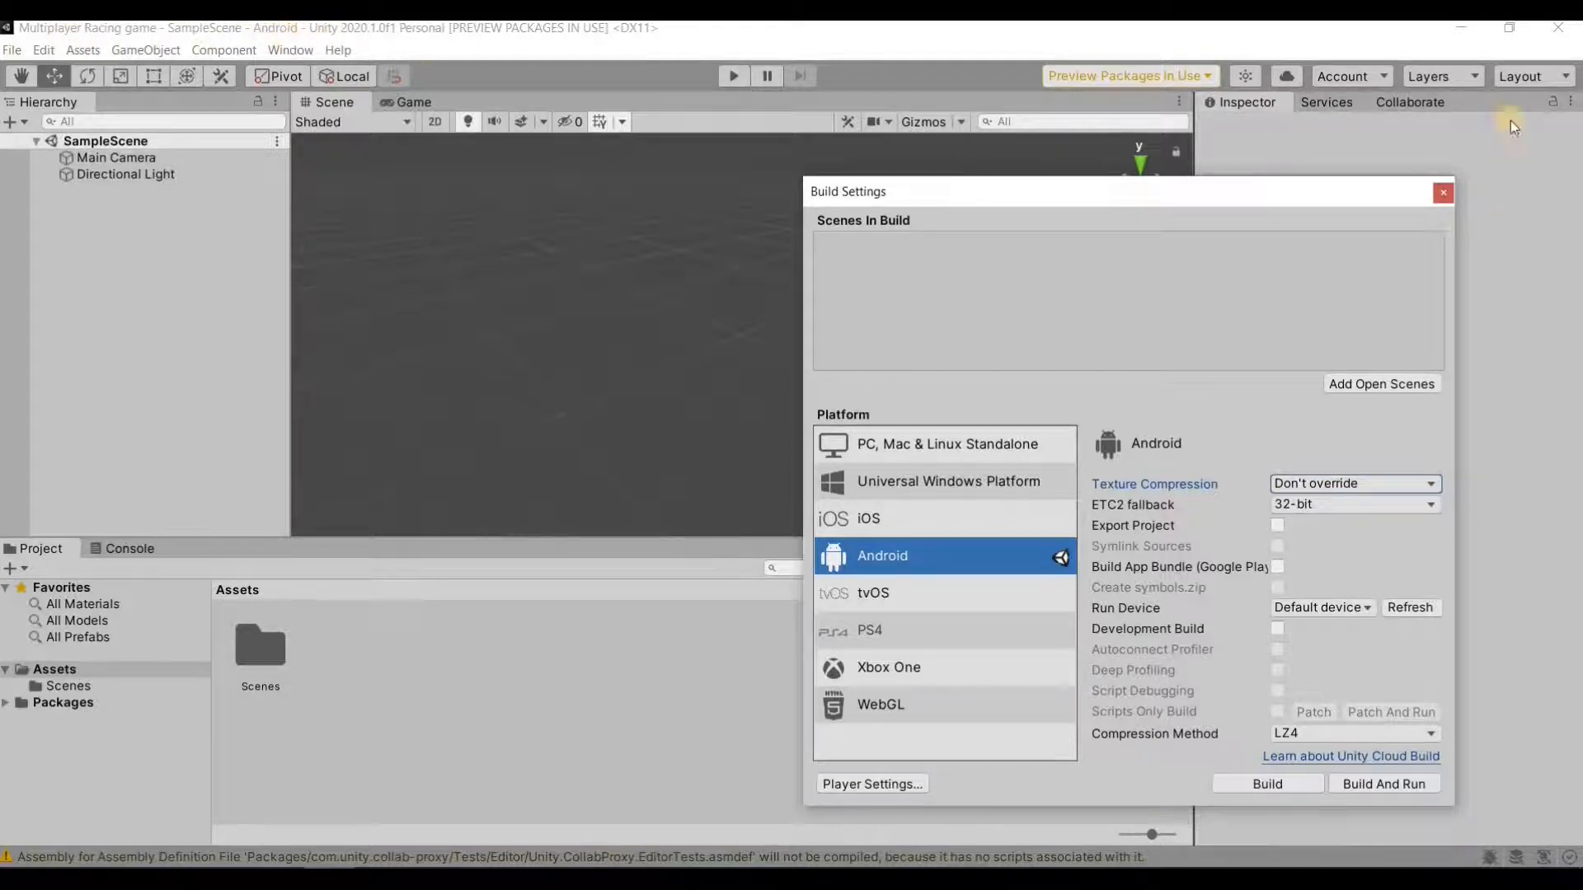
click(1445, 191)
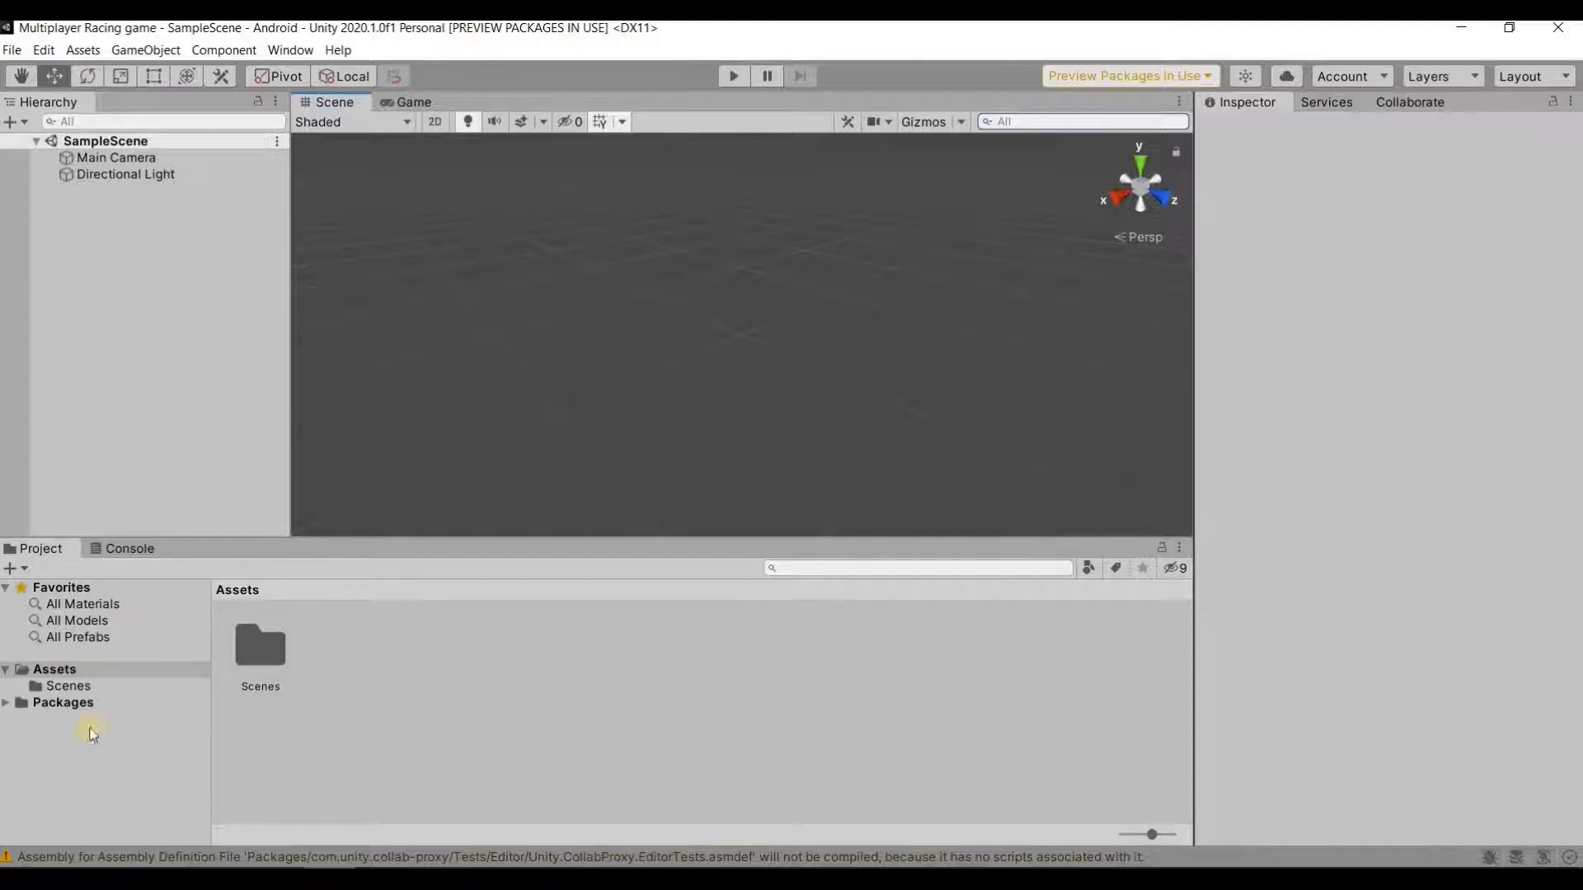
Show the contents of the project's Scenes folder, and open the online Unity Asset Store in the browser.
click(68, 685)
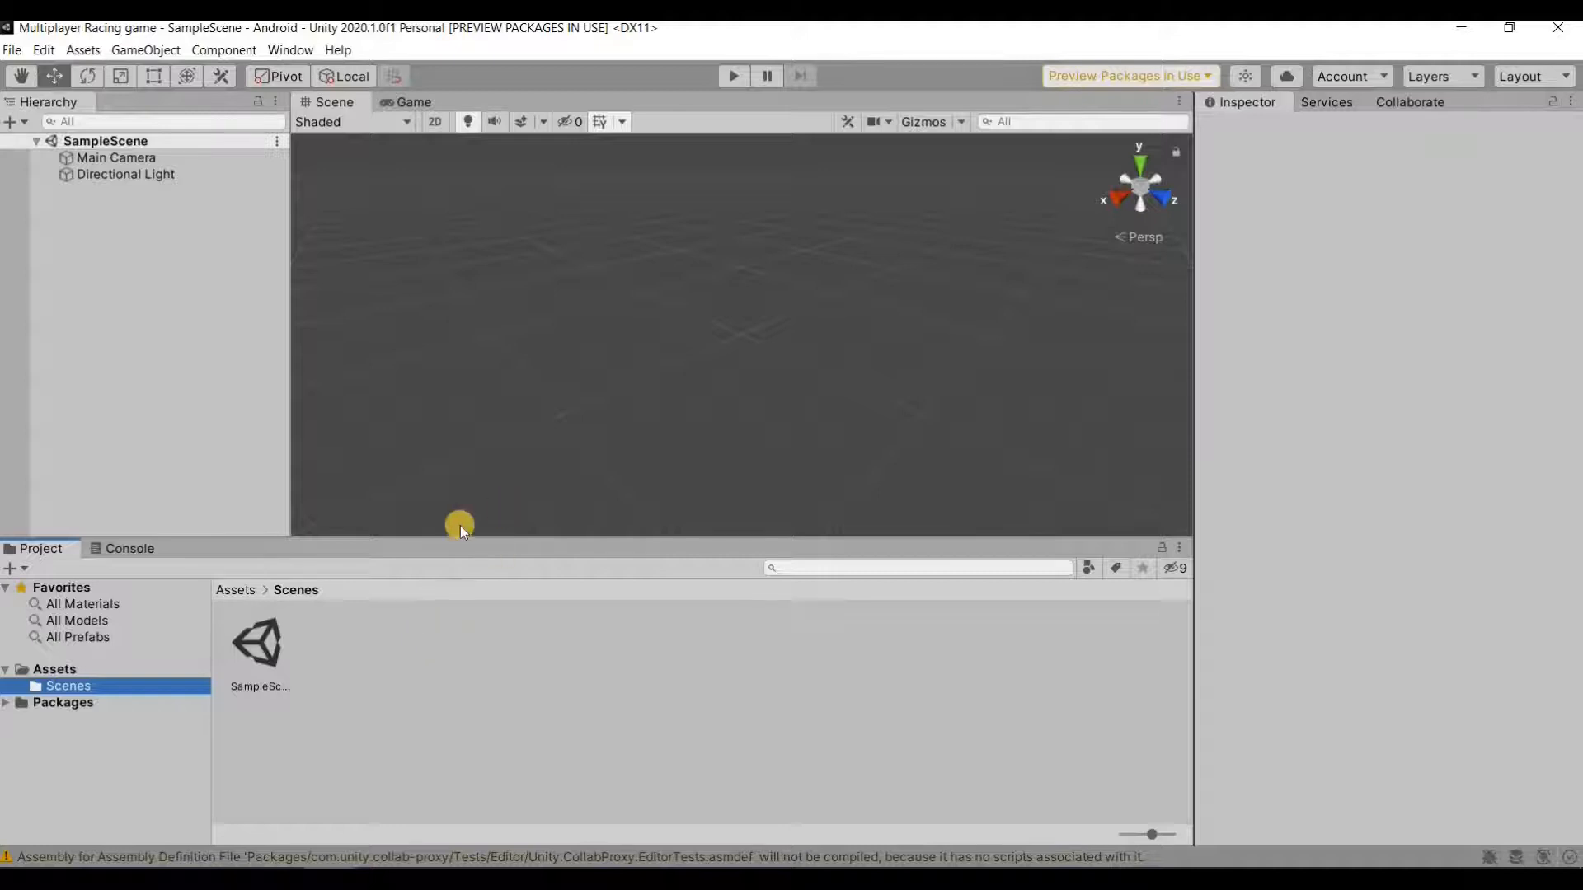
click(291, 51)
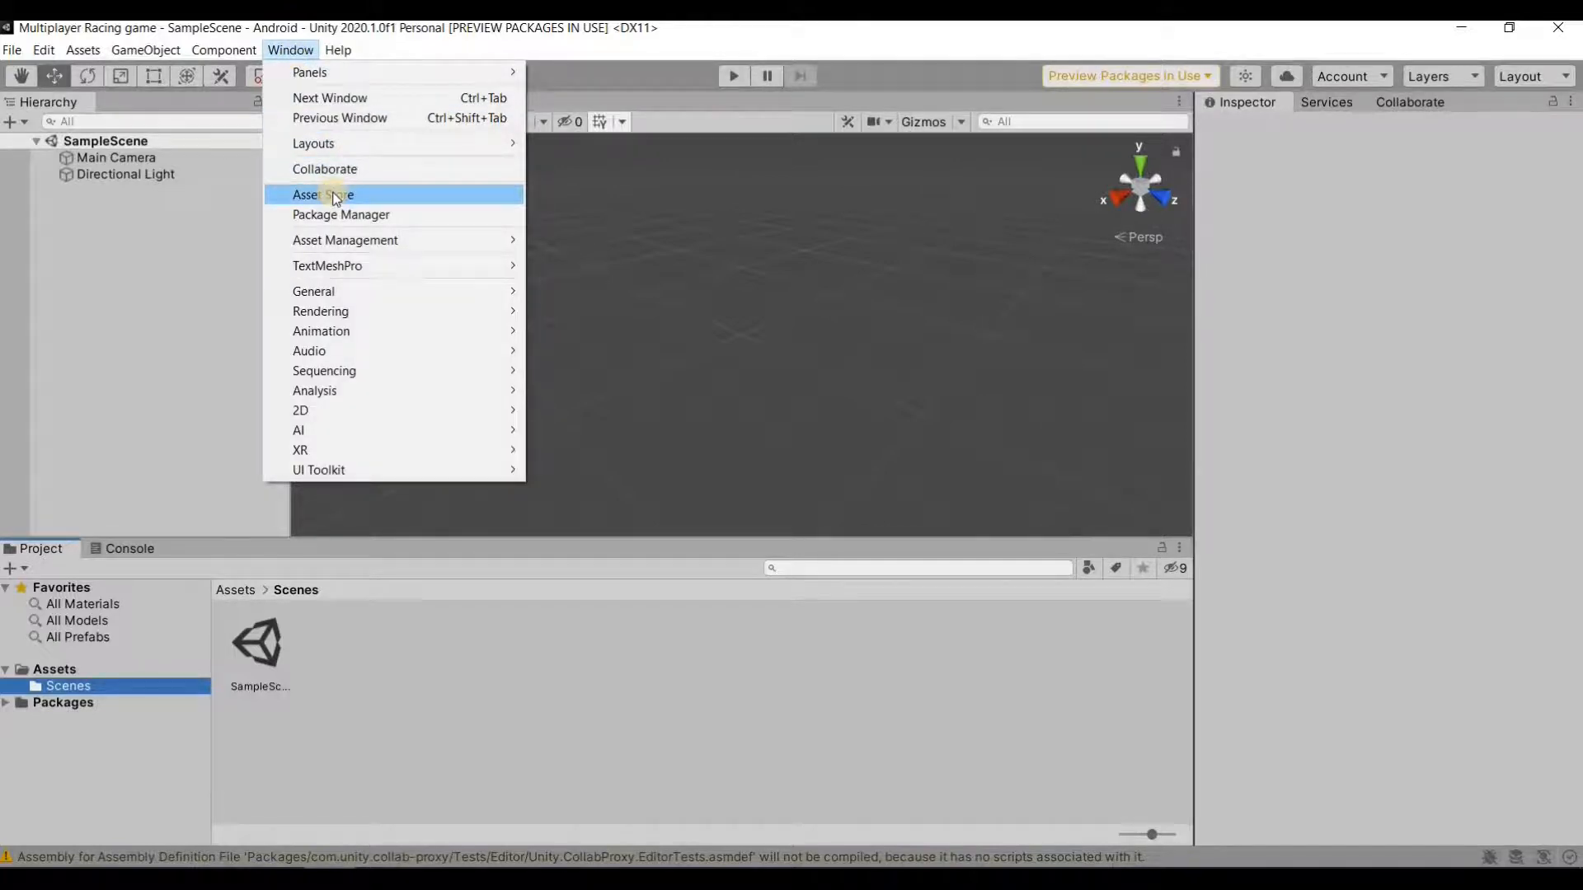
click(335, 195)
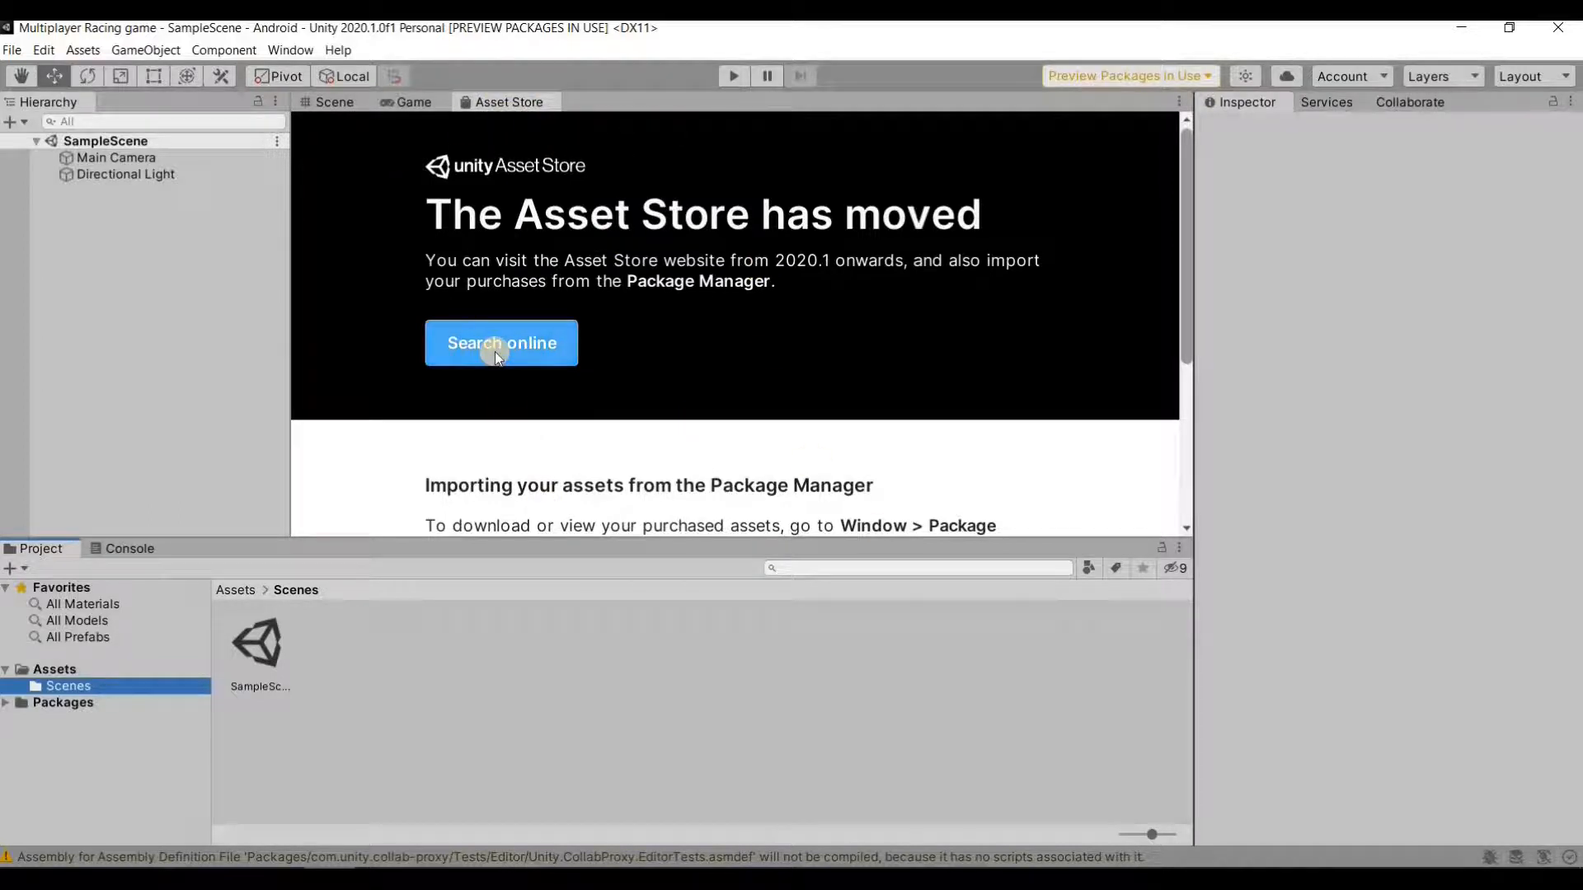
click(516, 349)
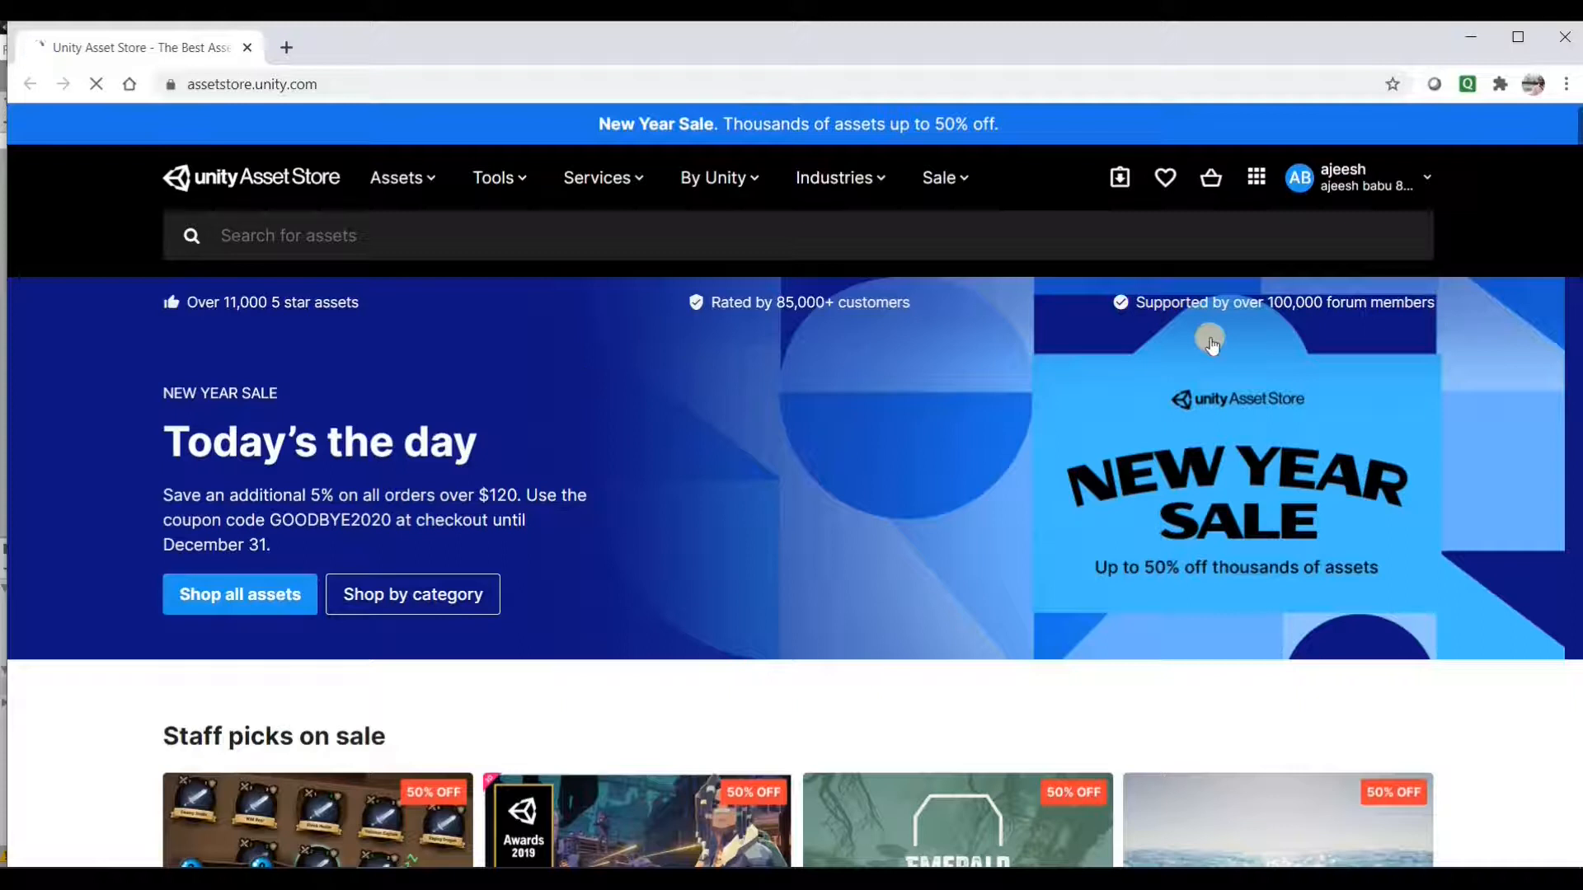
Look through the Asset Store homepage, examining the staff picks, popular assets, sale categories and hot assets on sale.
scroll(1211, 343, down, 2)
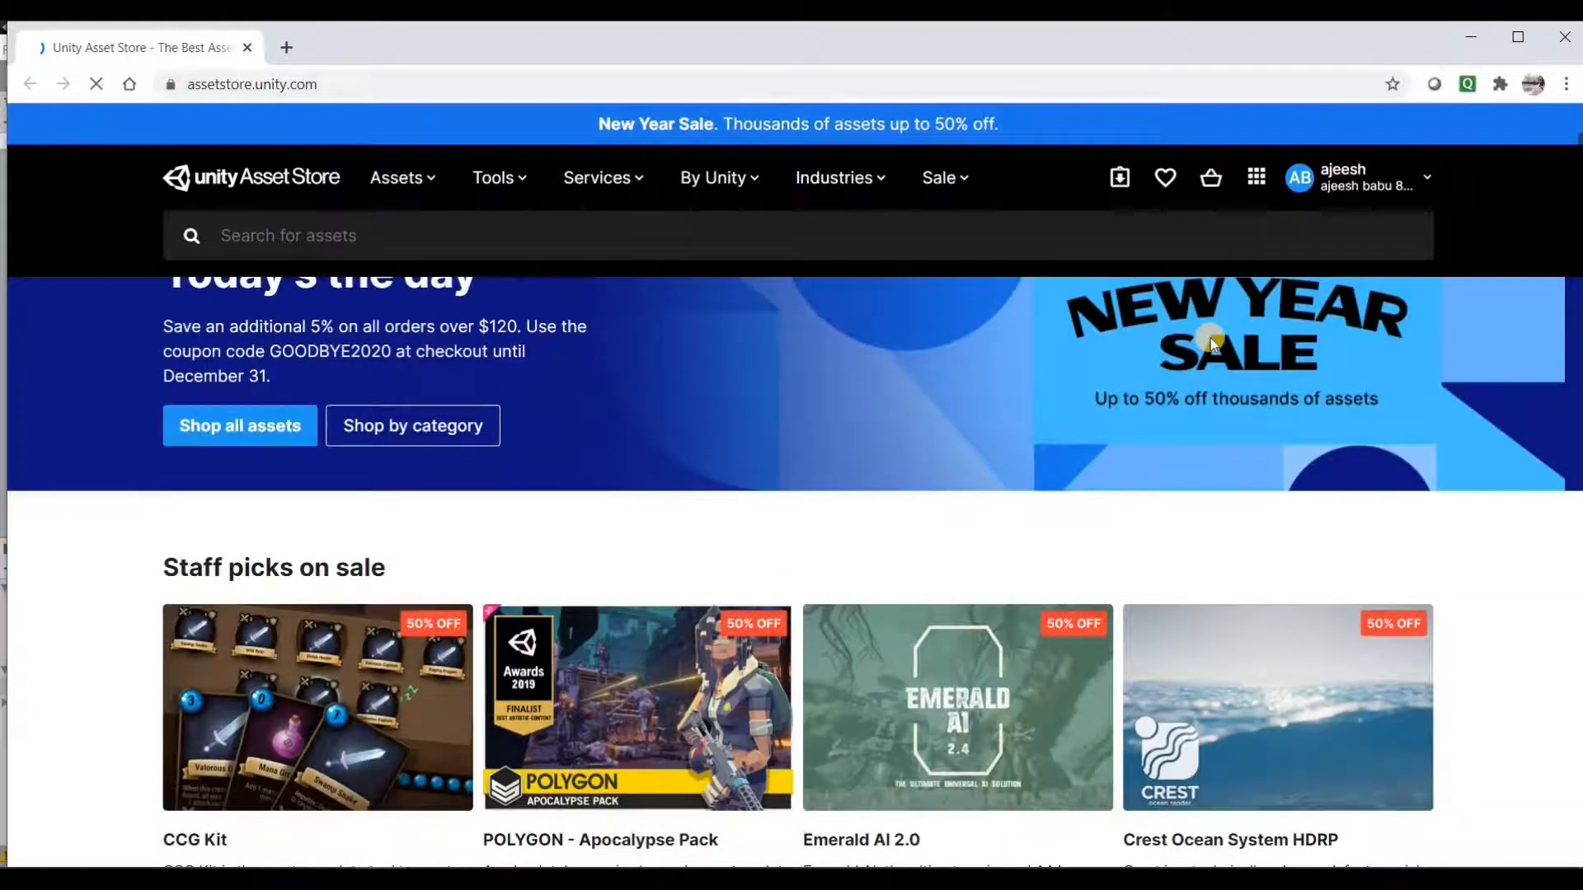
scroll(1210, 338, down, 3)
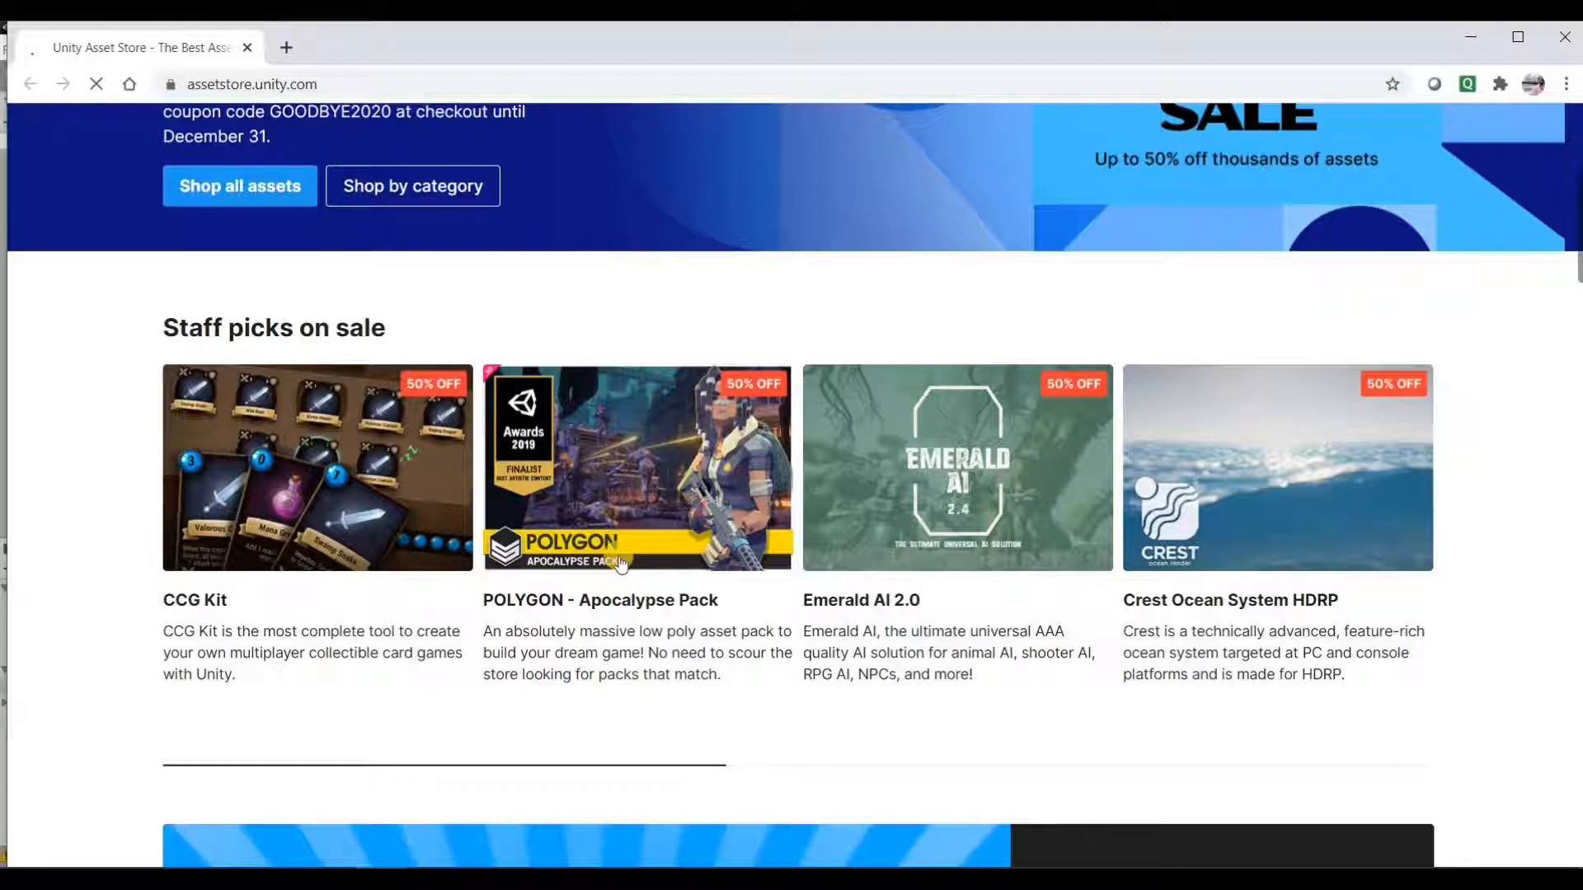
scroll(606, 560, down, 6)
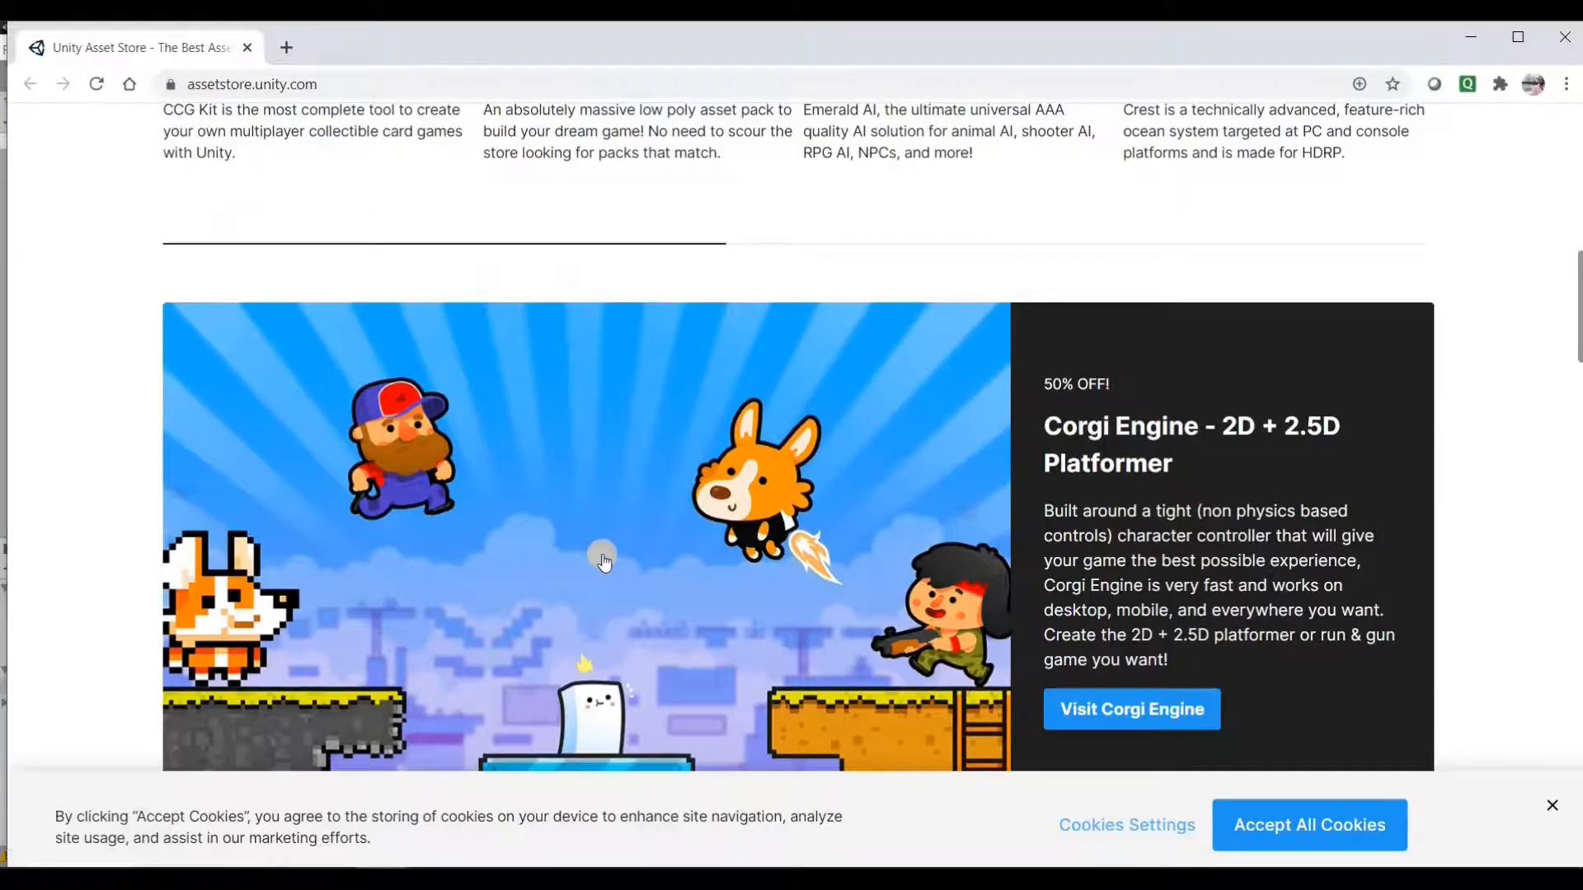
scroll(602, 561, down, 7)
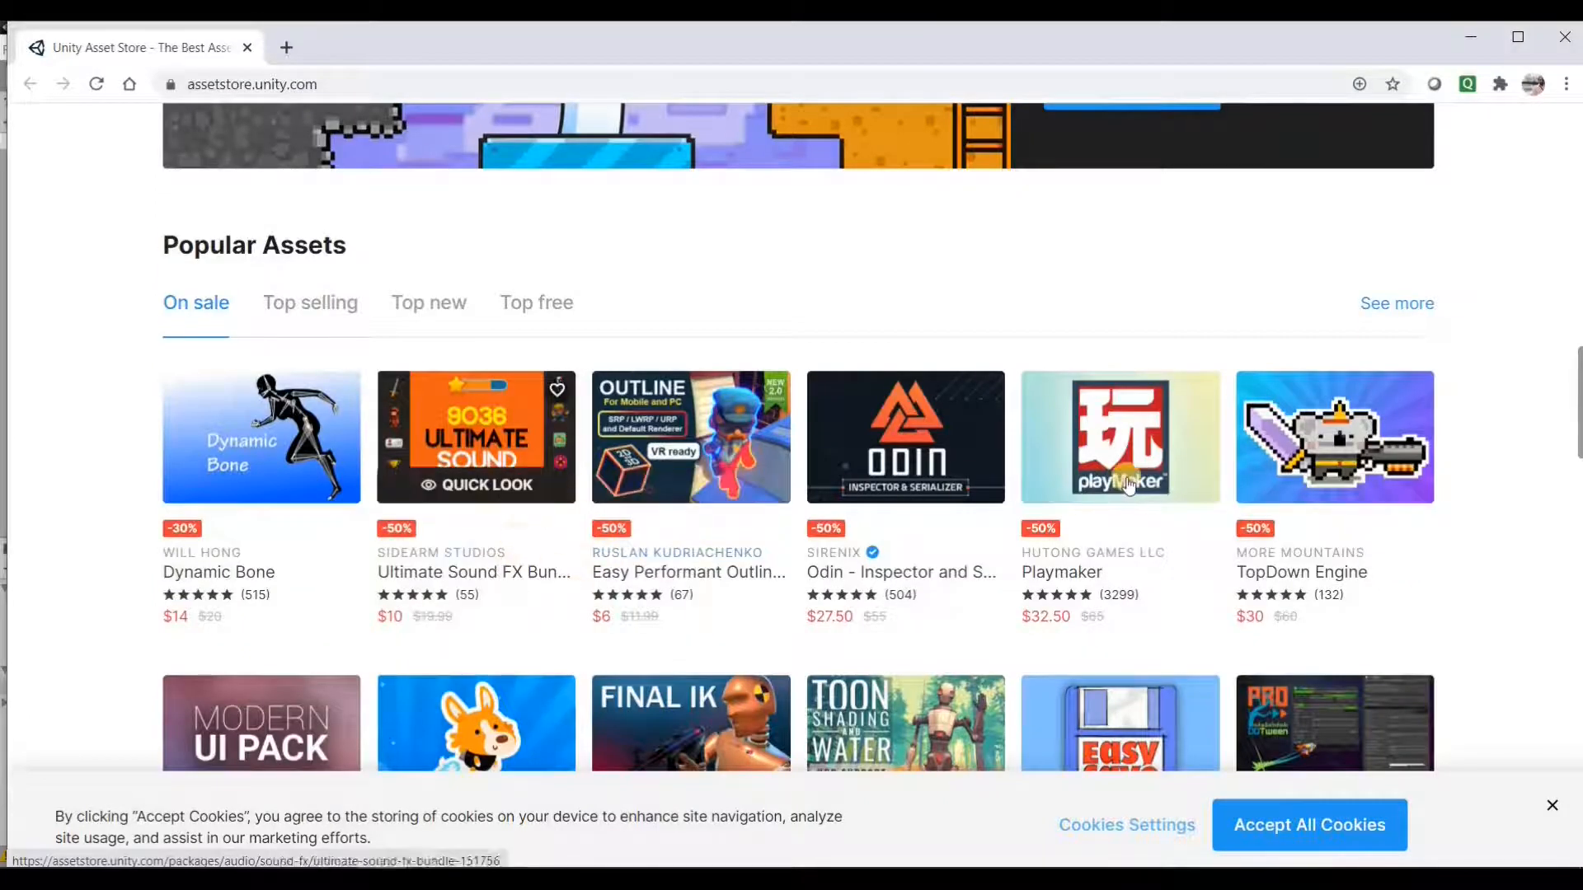
scroll(1185, 580, down, 3)
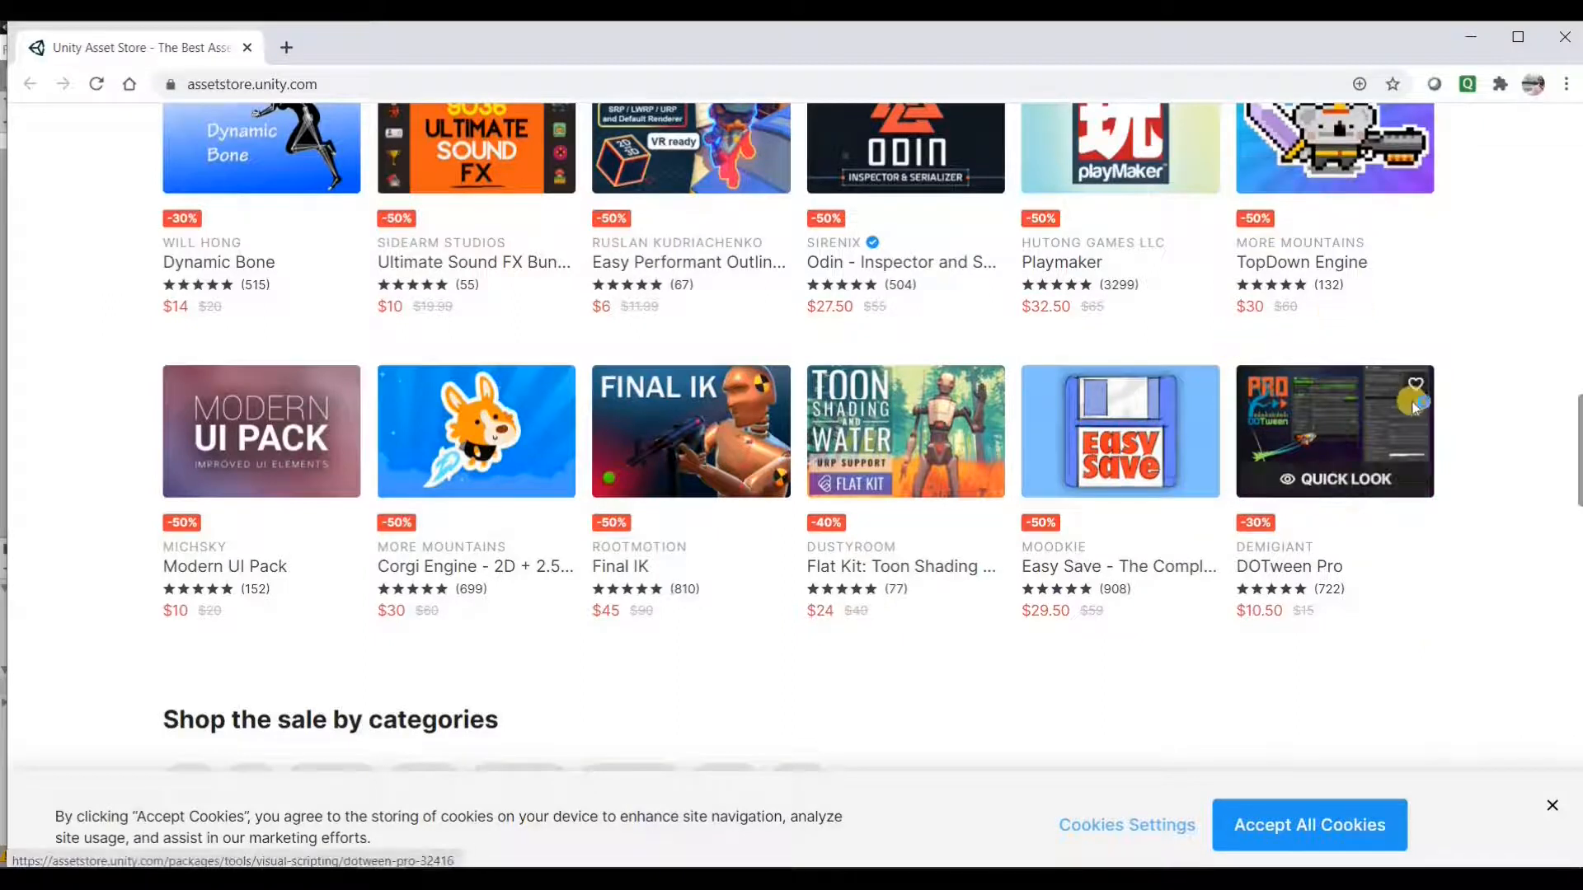
scroll(1411, 406, down, 12)
scroll(1430, 394, down, 10)
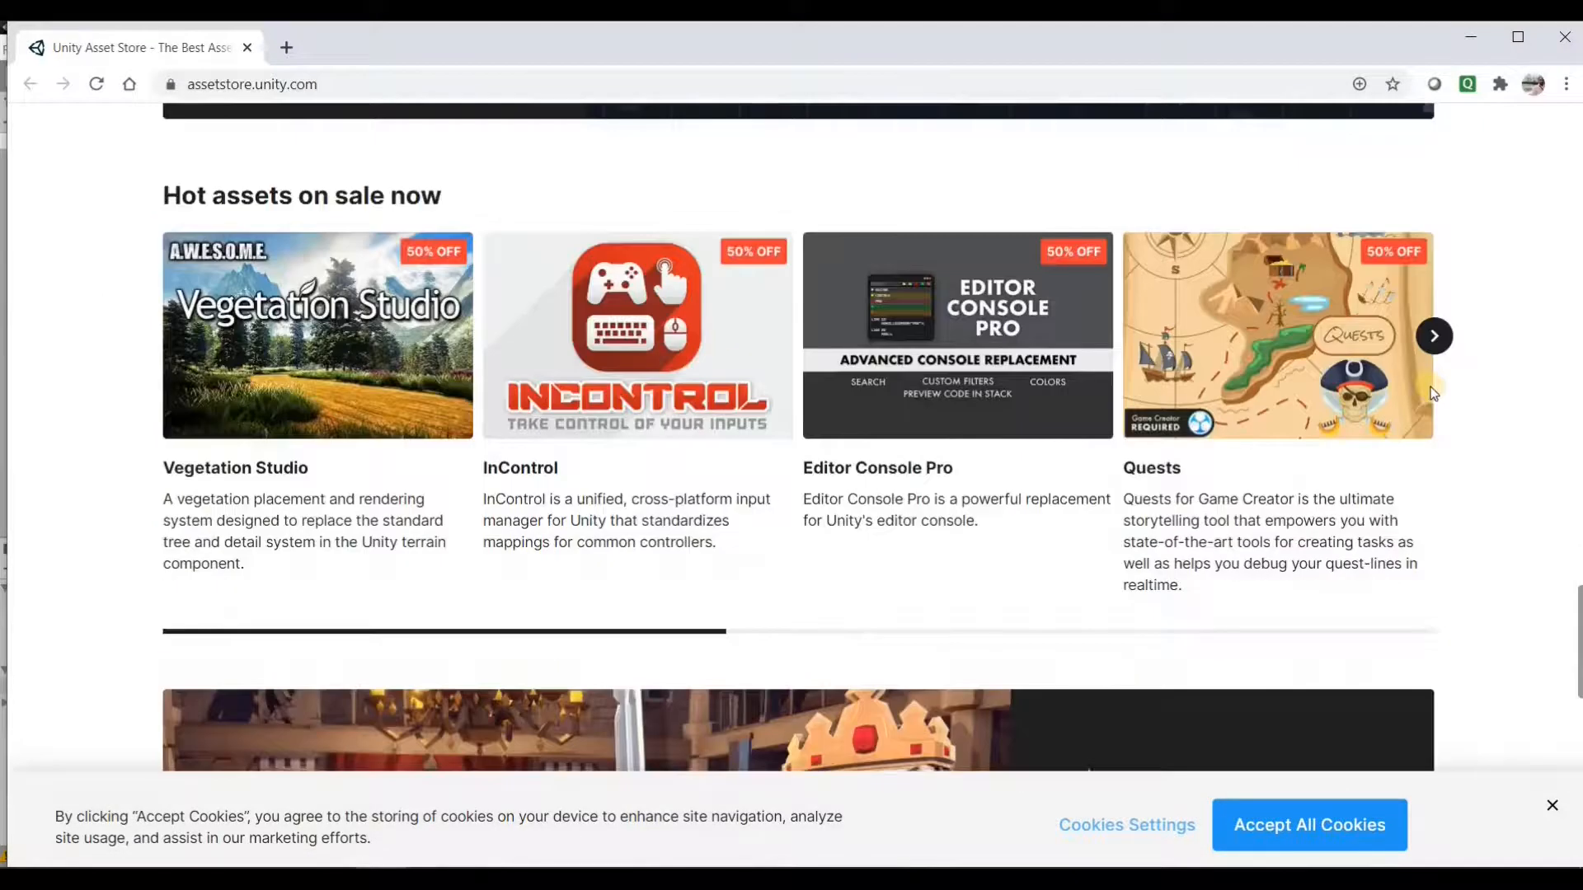
scroll(1430, 394, down, 8)
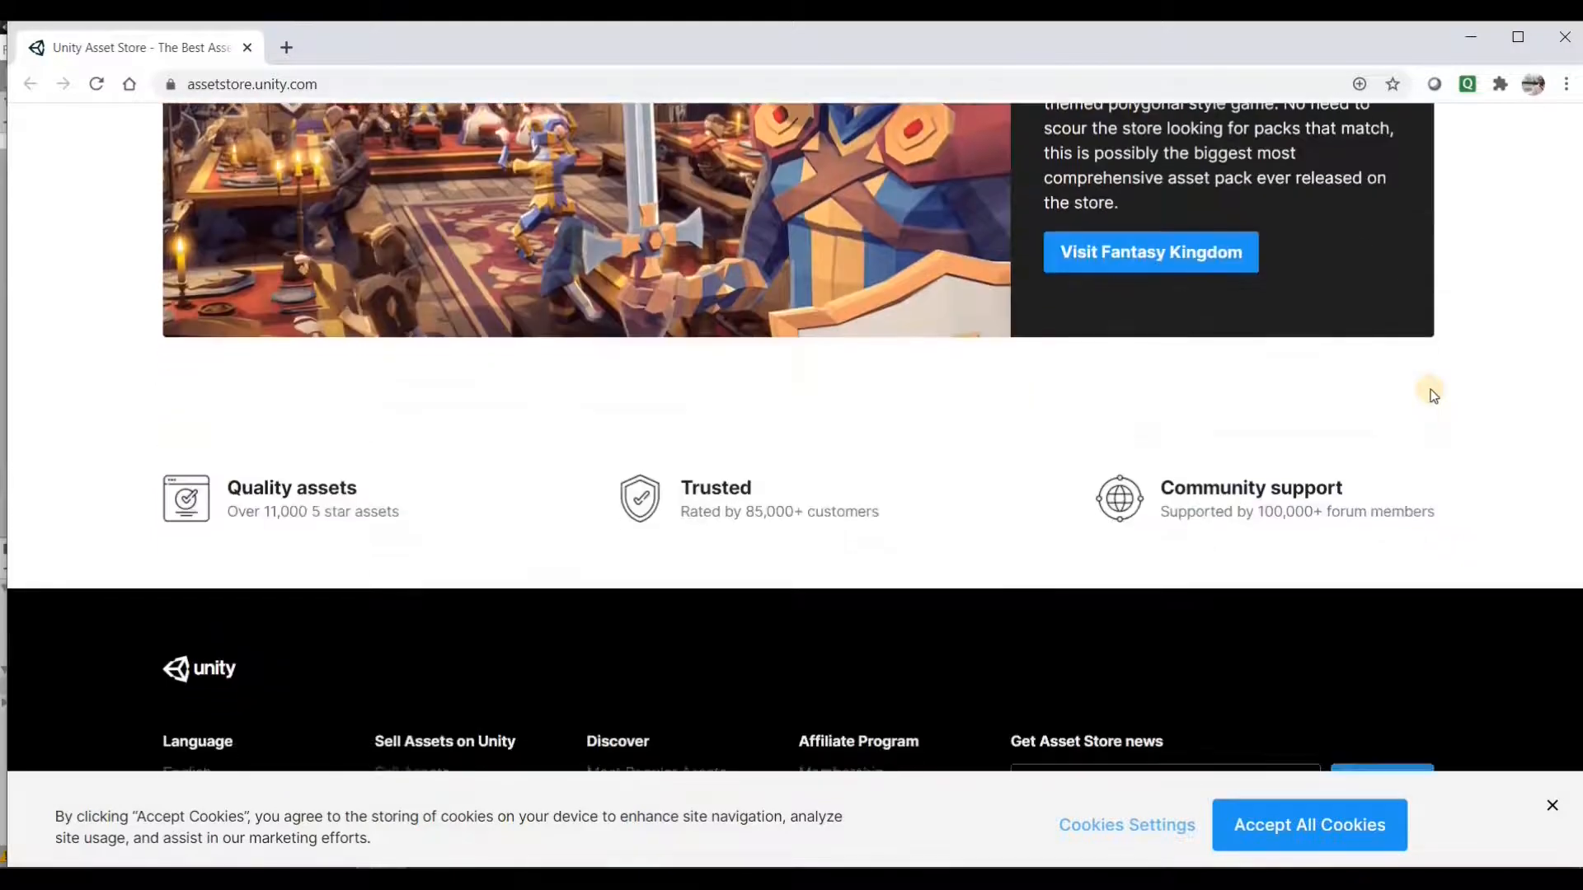
scroll(1430, 394, up, 11)
scroll(1430, 394, up, 12)
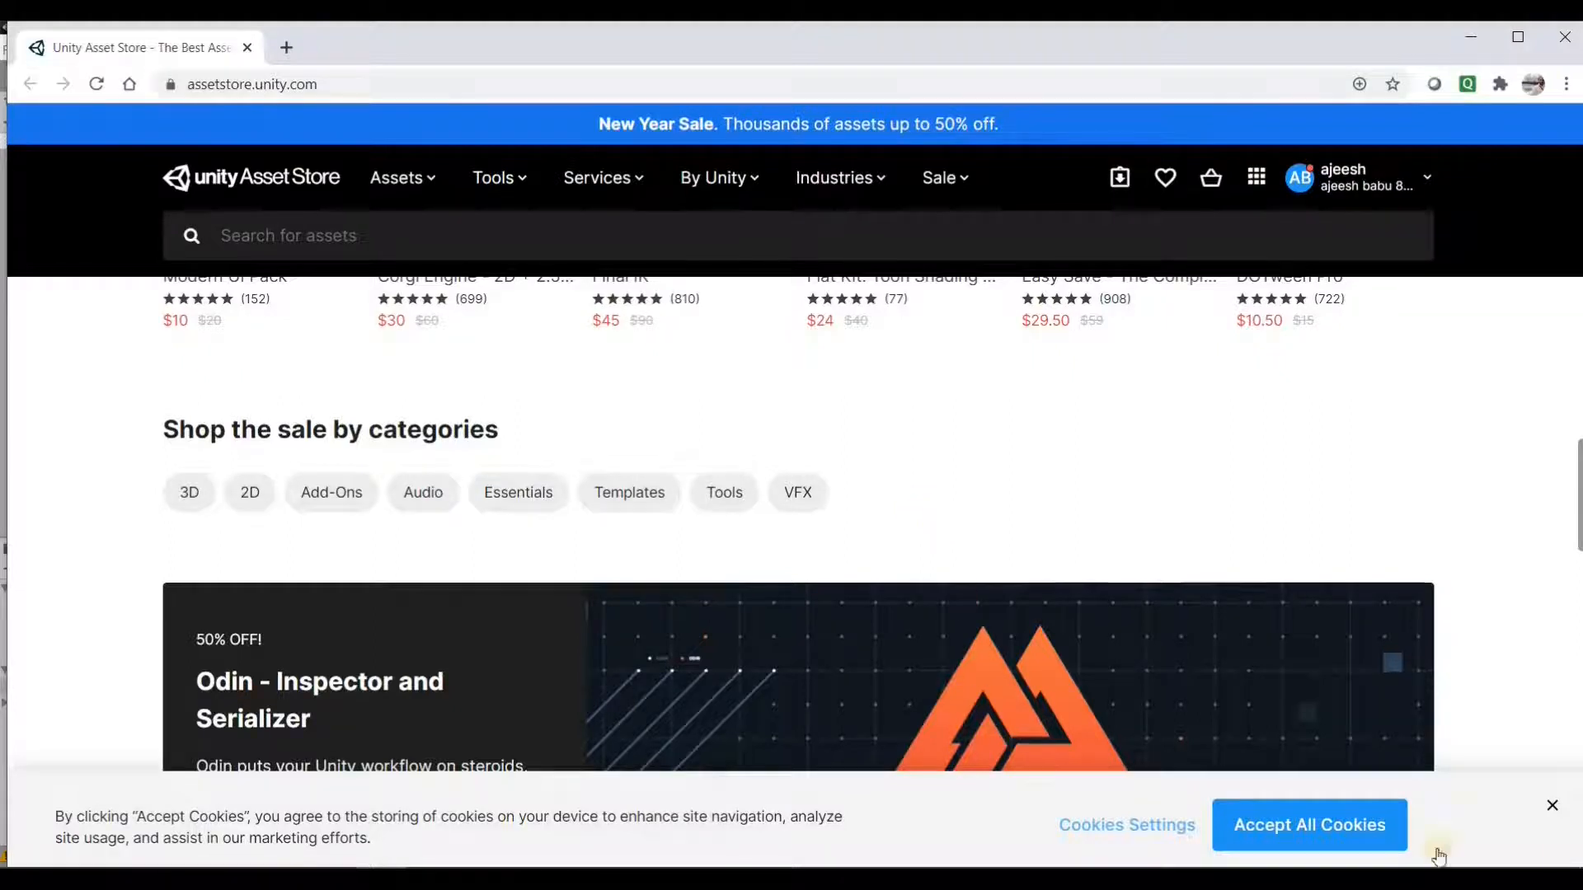
Dismiss the cookie notice and show the Asset Store's sale items in the 3D category.
click(1552, 806)
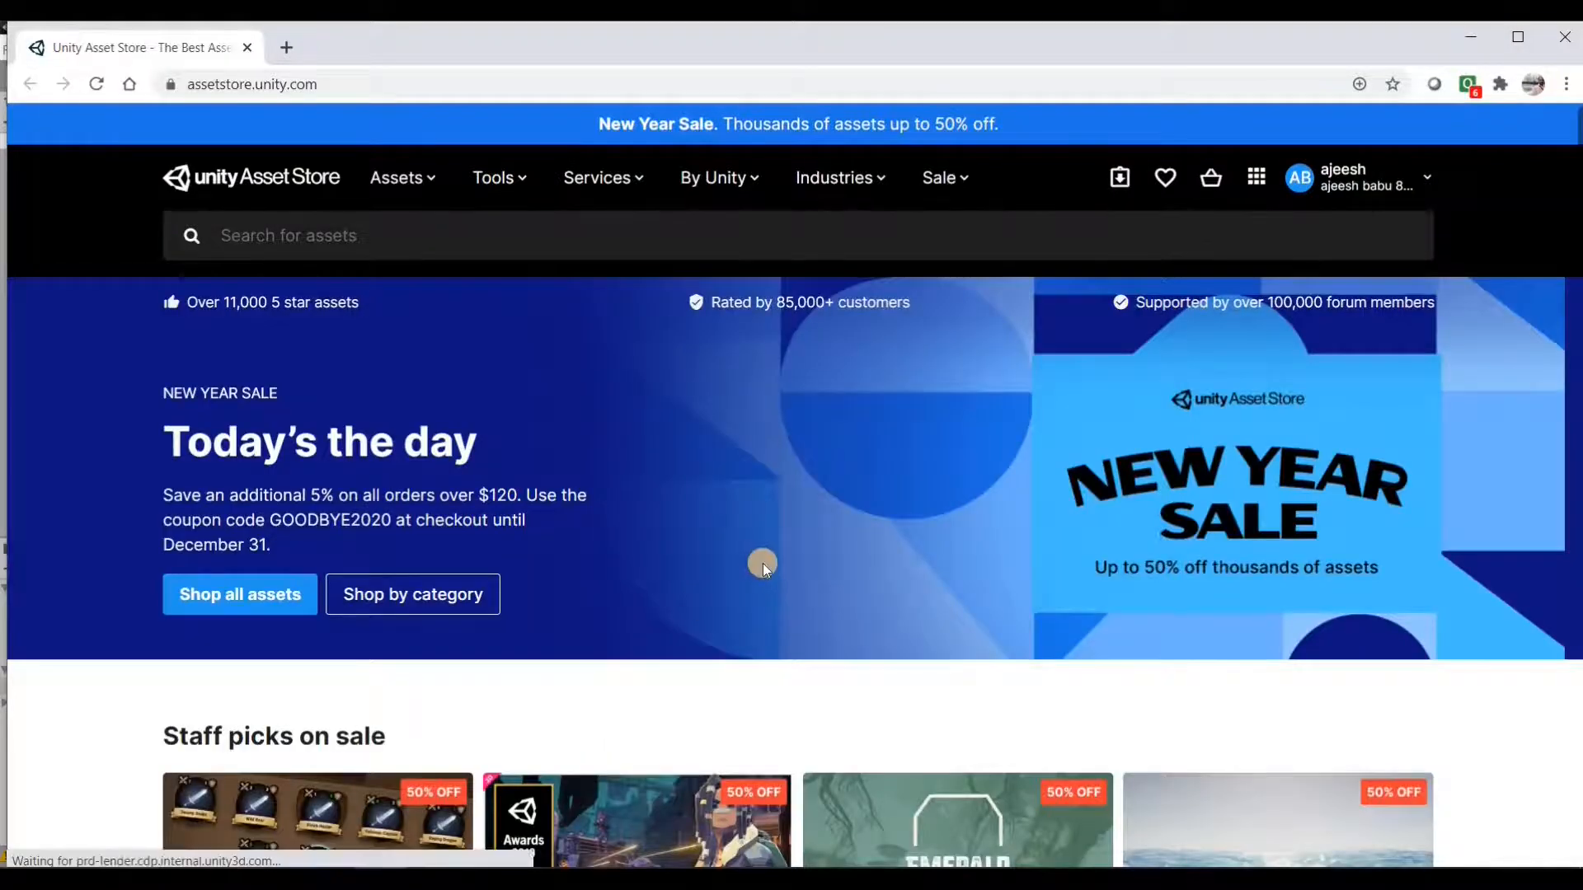
scroll(764, 567, down, 2)
scroll(767, 567, down, 11)
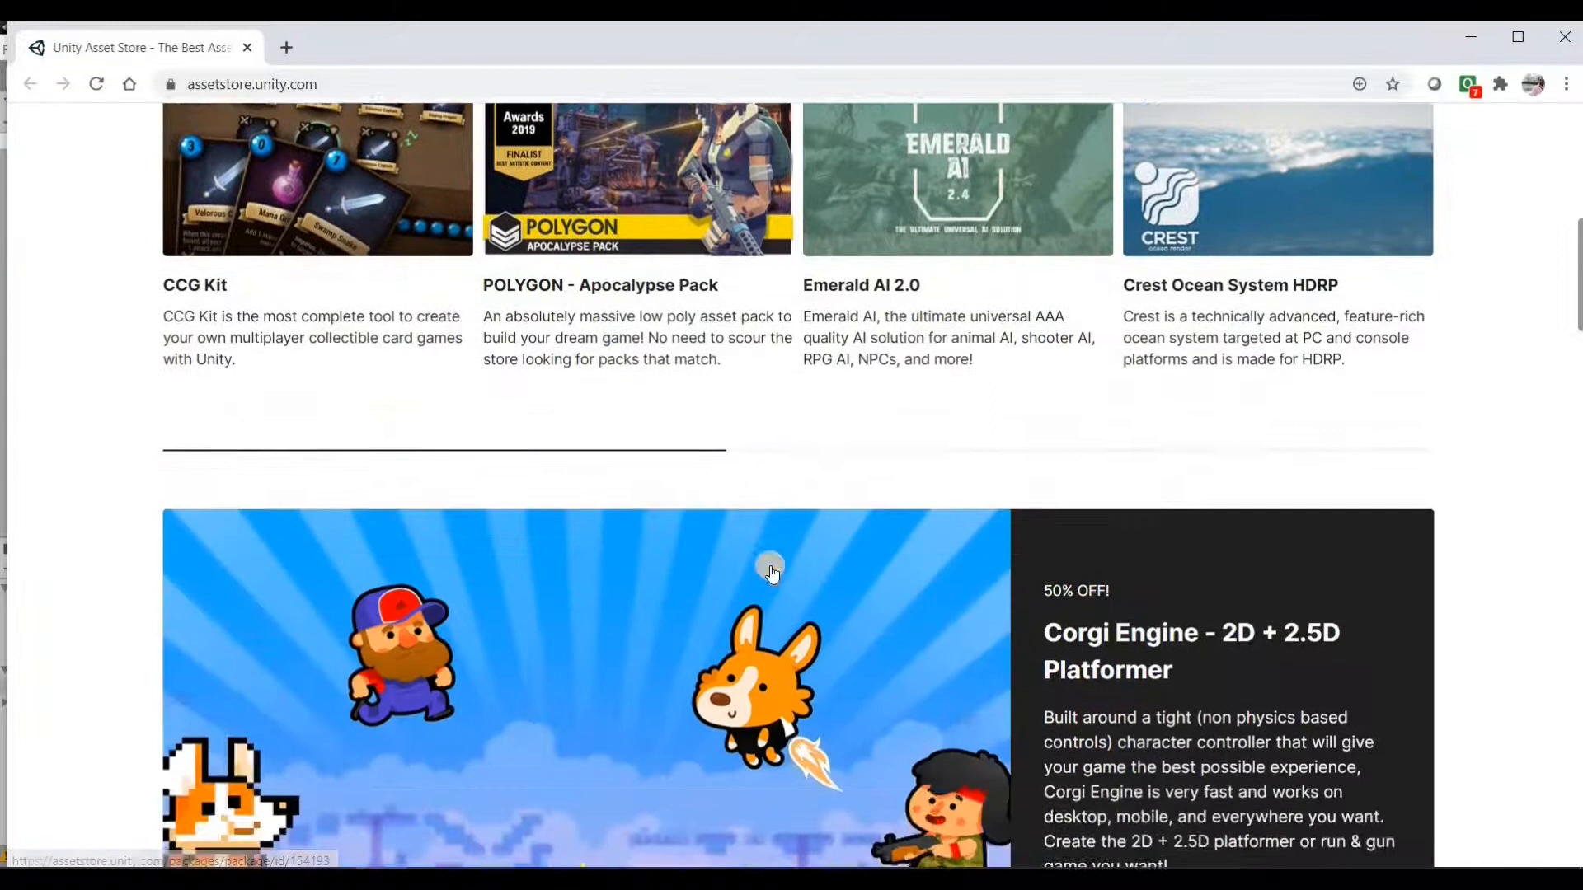
scroll(419, 676, down, 9)
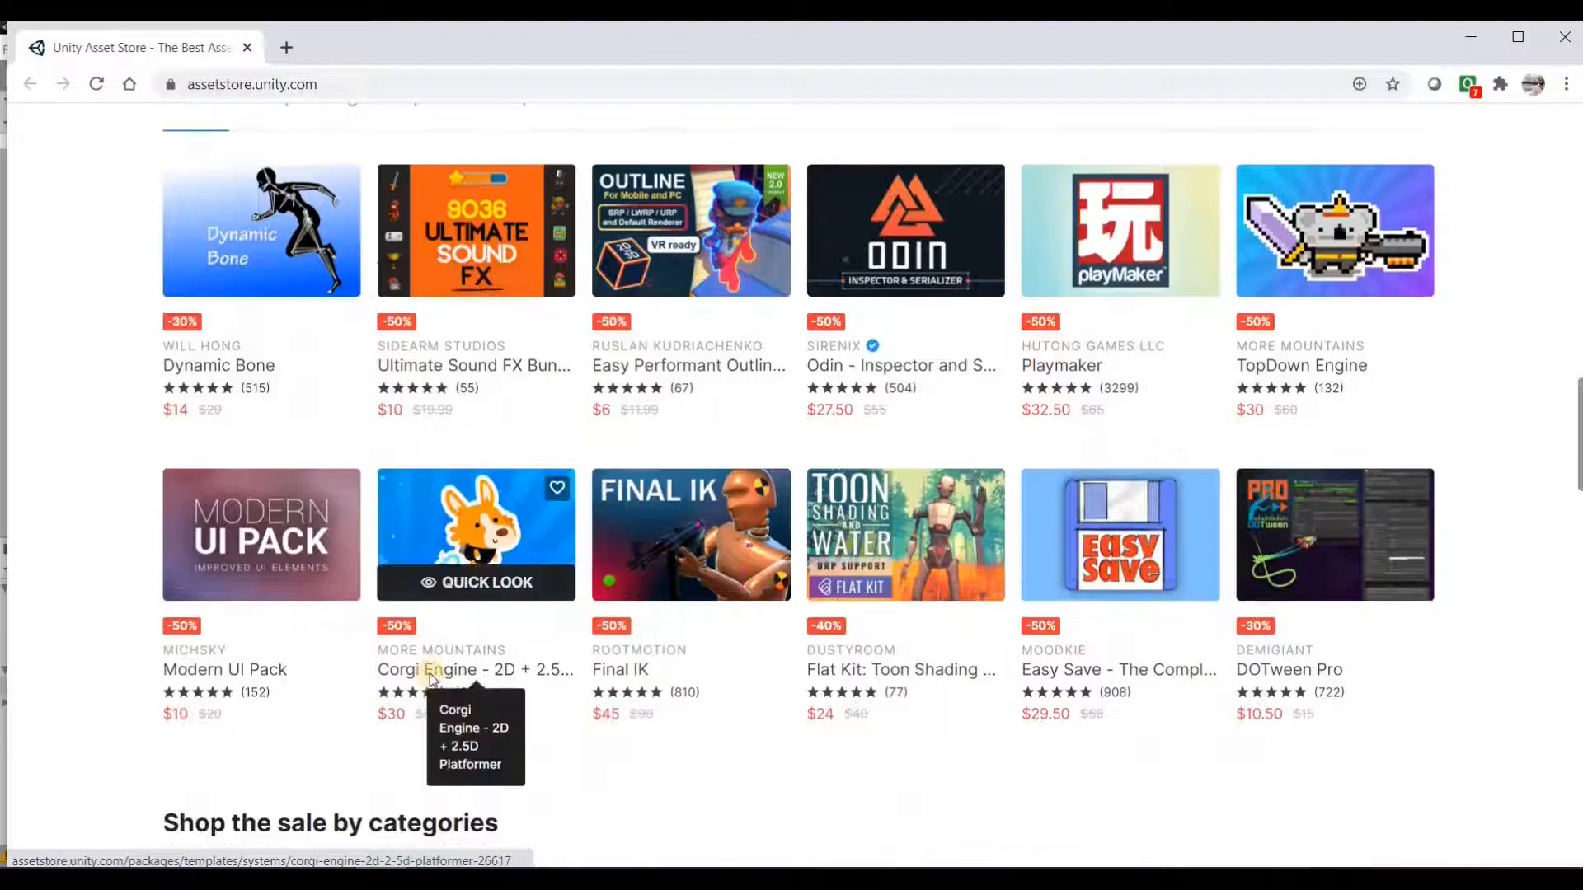
click(195, 584)
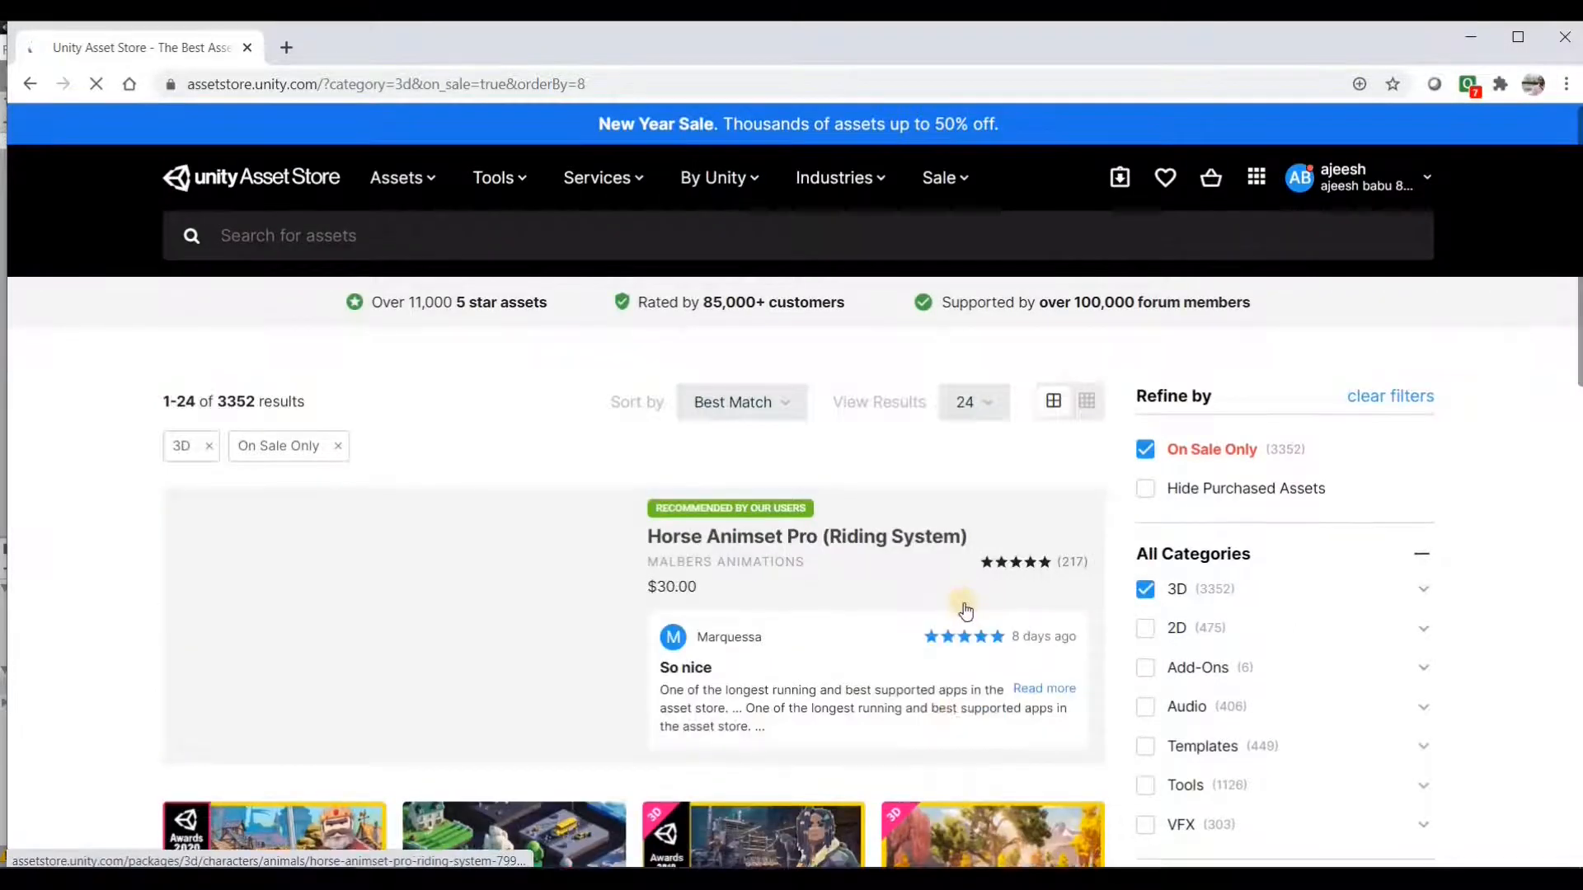
Look through the on-sale 3D assets, examining the listed packs, their prices and the recommended asset.
scroll(958, 614, down, 5)
scroll(954, 623, down, 8)
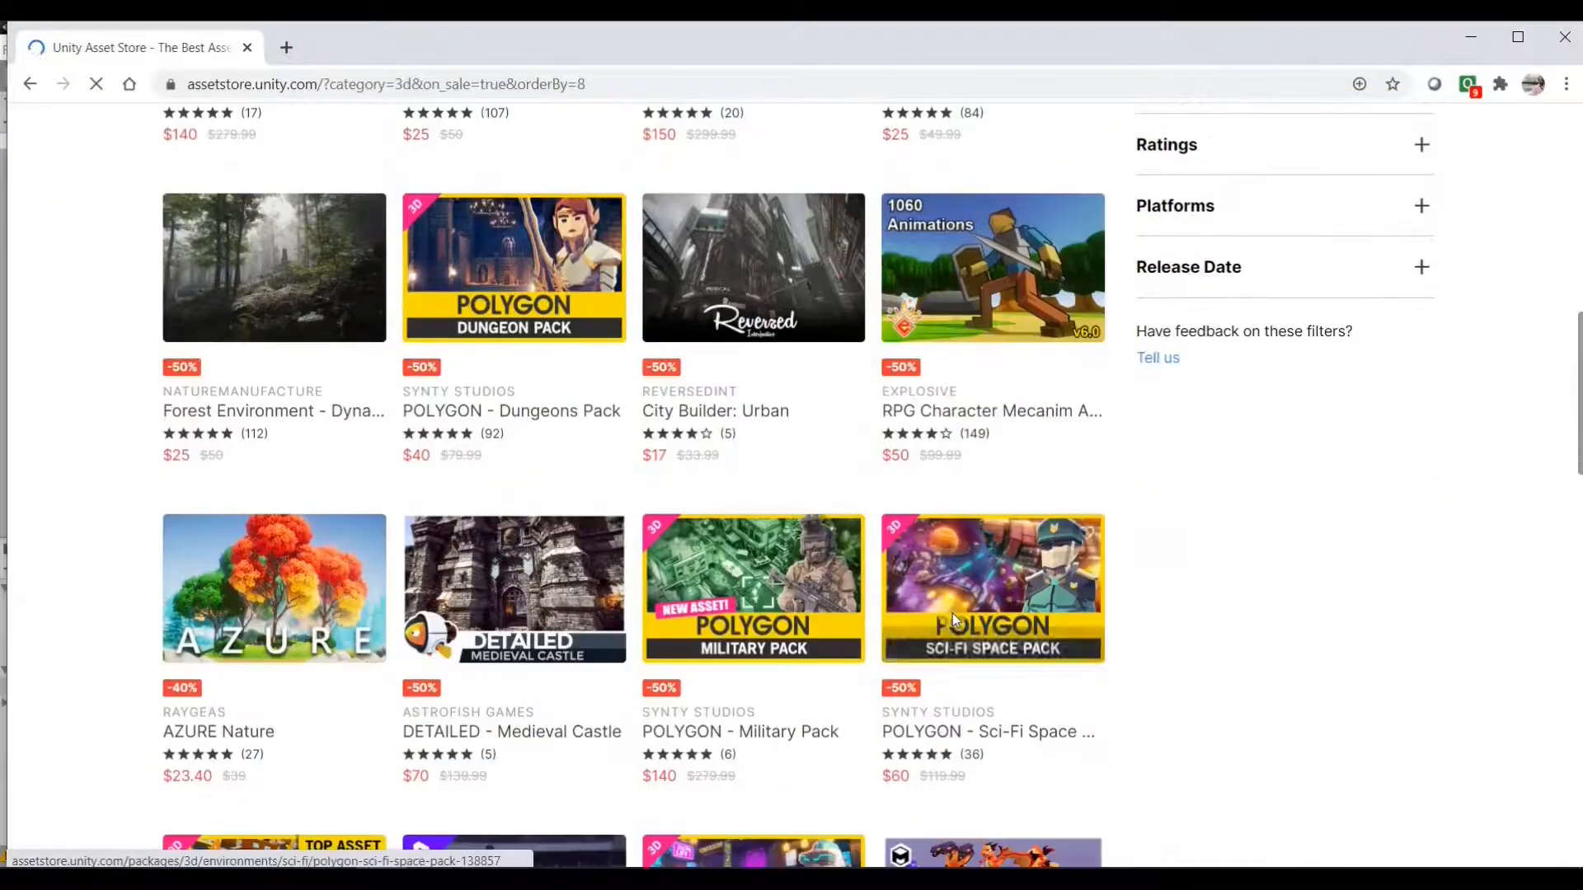
scroll(953, 619, down, 4)
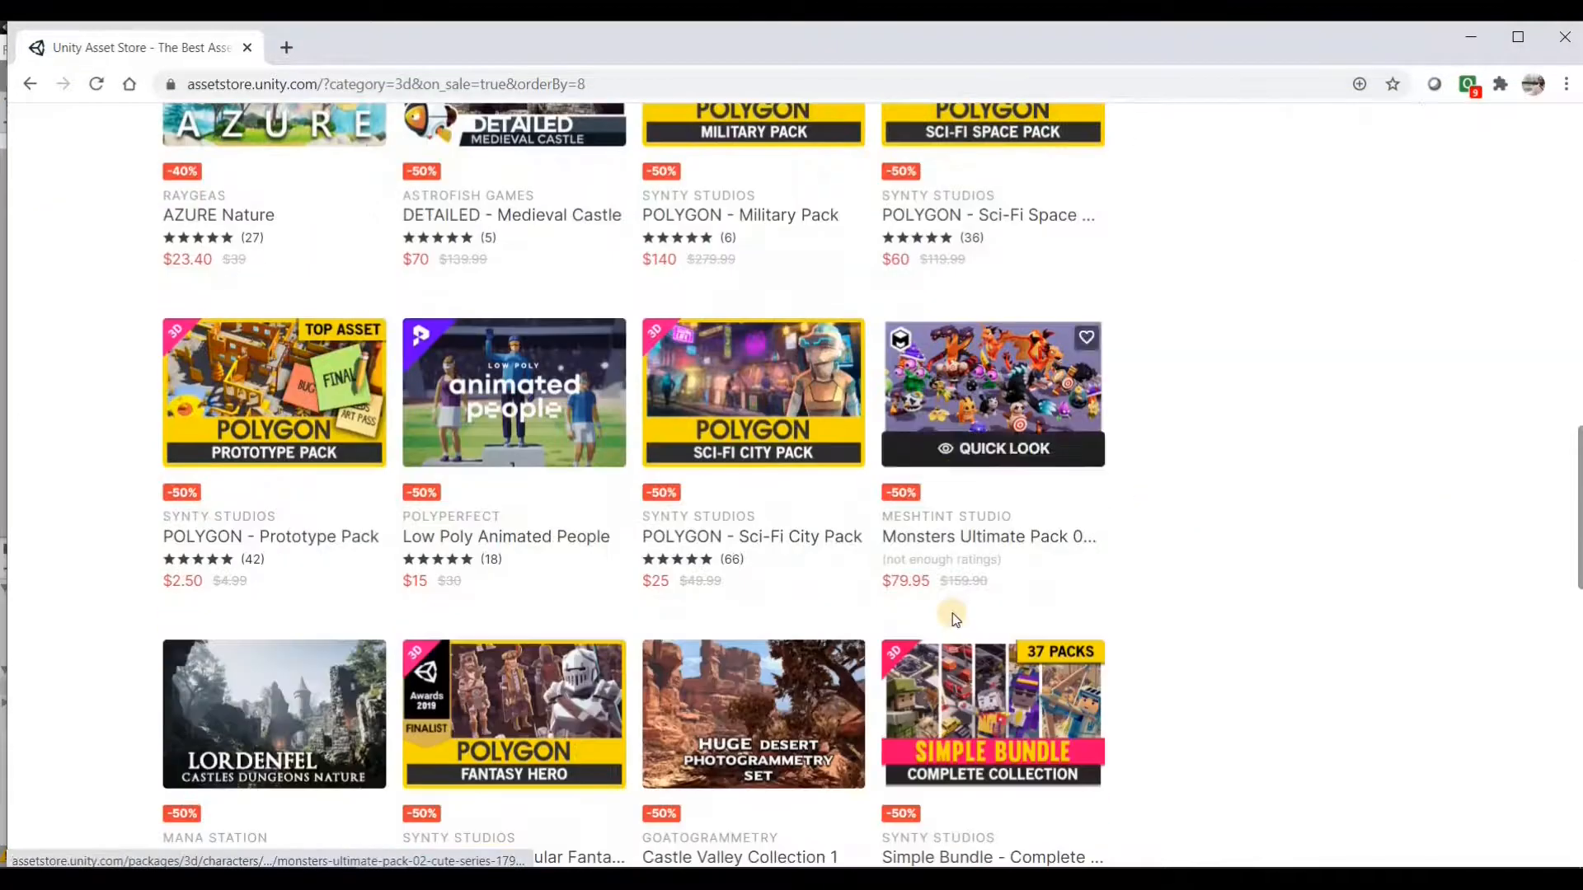
scroll(954, 618, up, 5)
scroll(953, 620, up, 7)
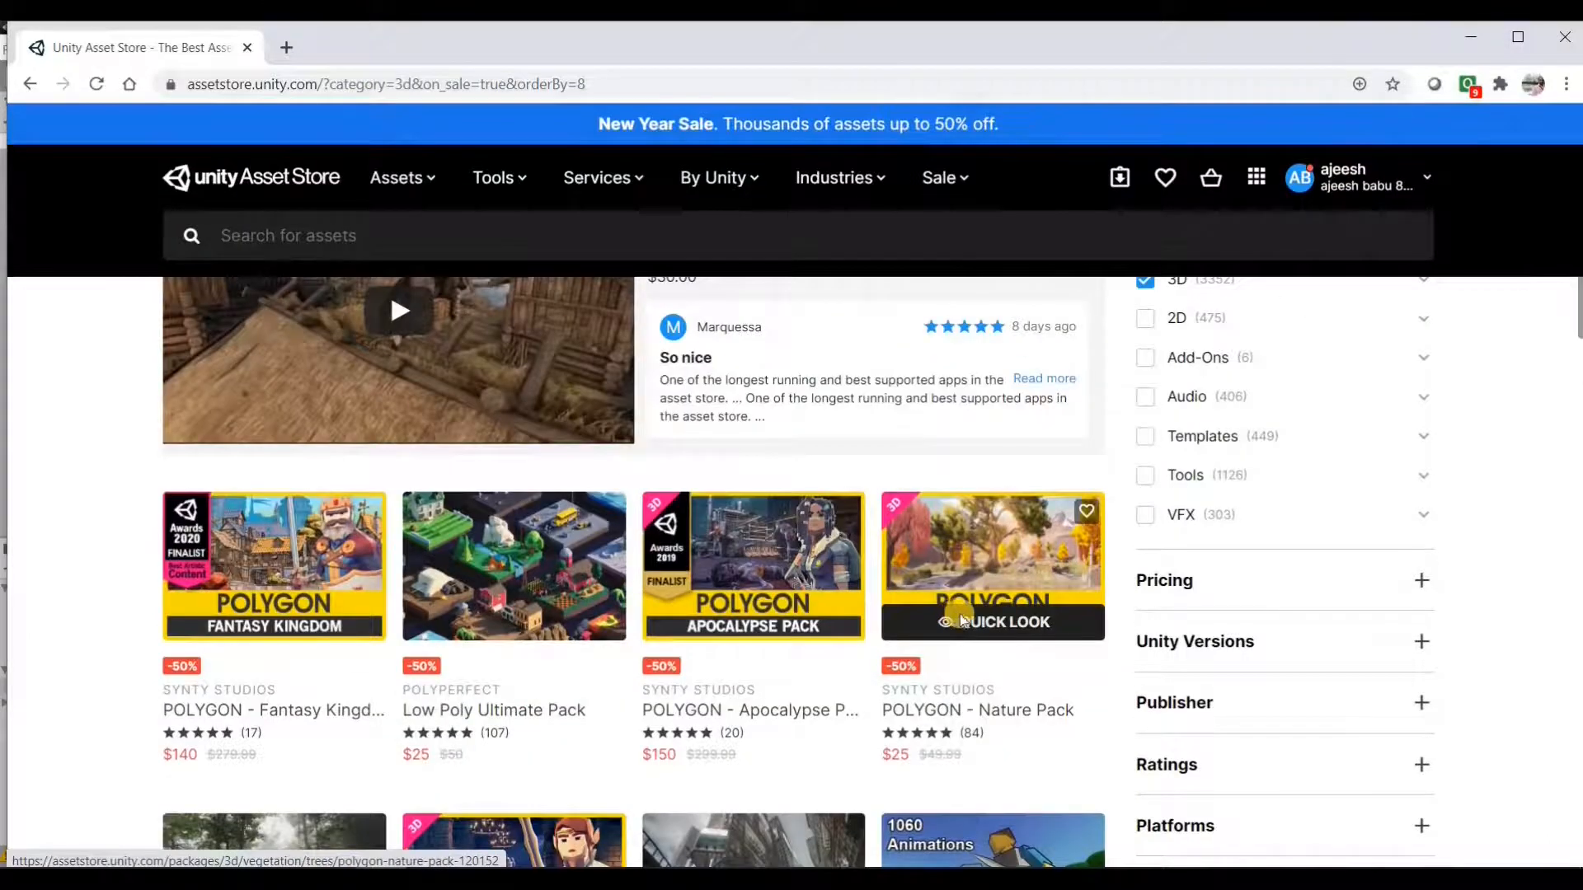
scroll(957, 620, up, 4)
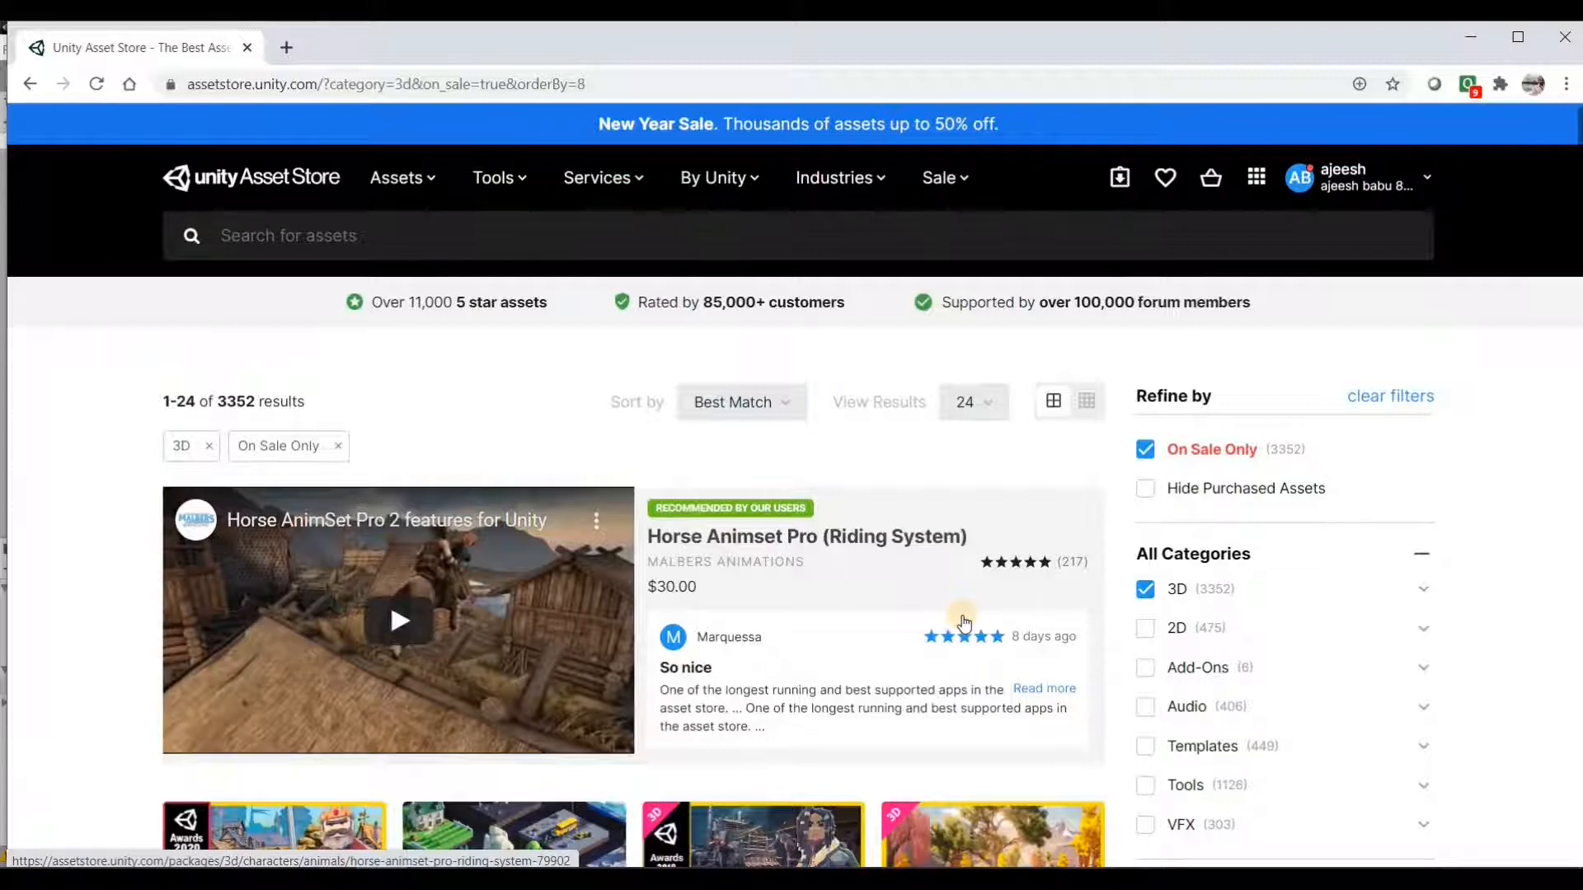
scroll(986, 616, down, 3)
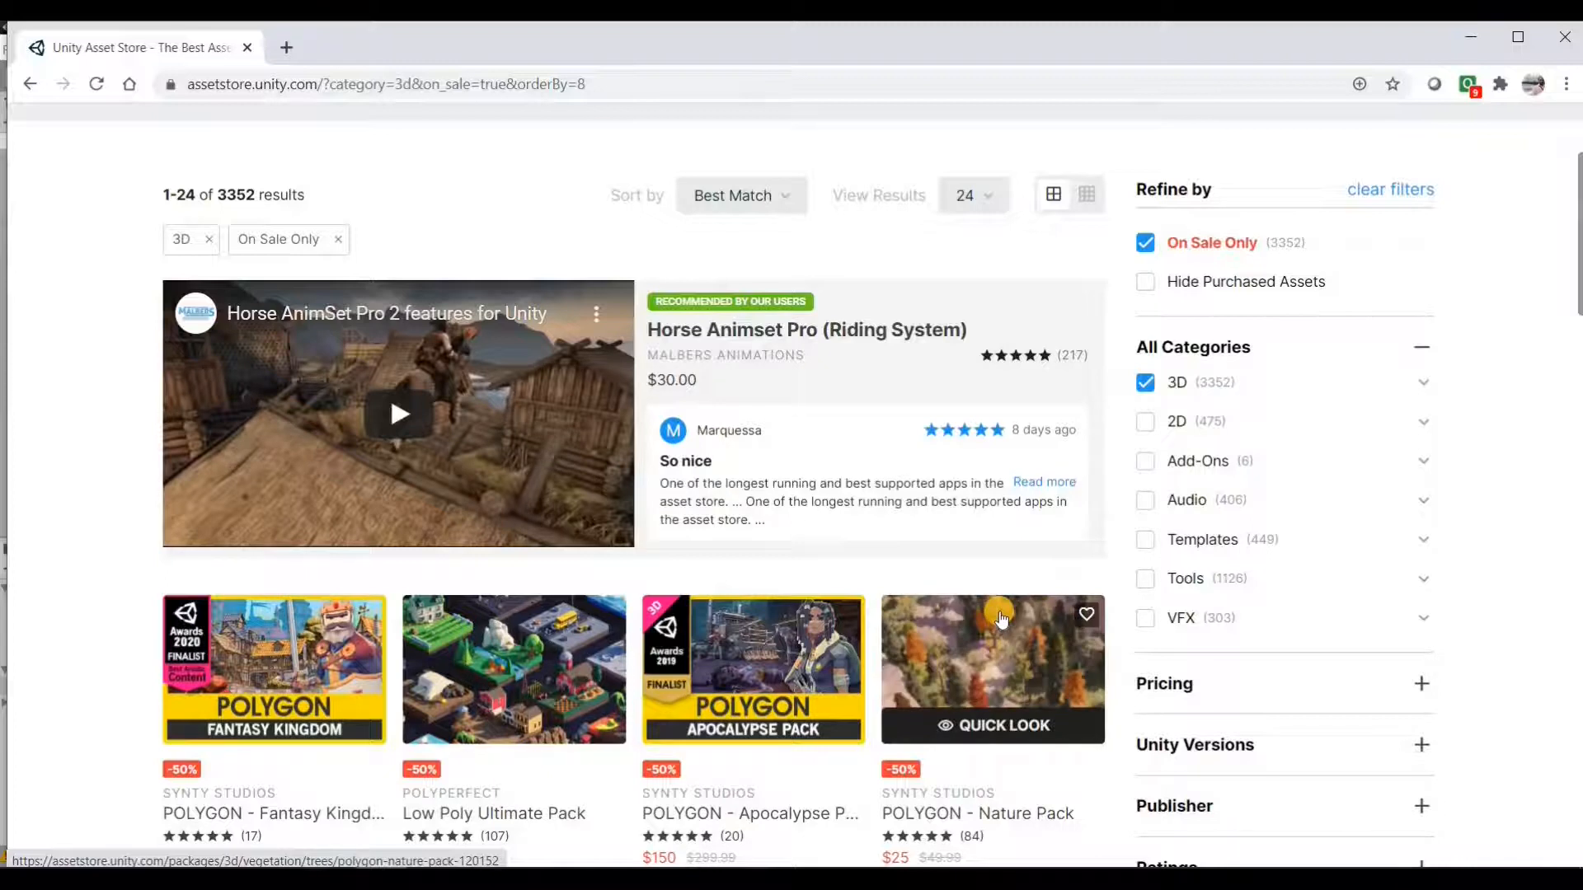
Filter the 3D assets by a price range of $0 to $0.
click(1175, 686)
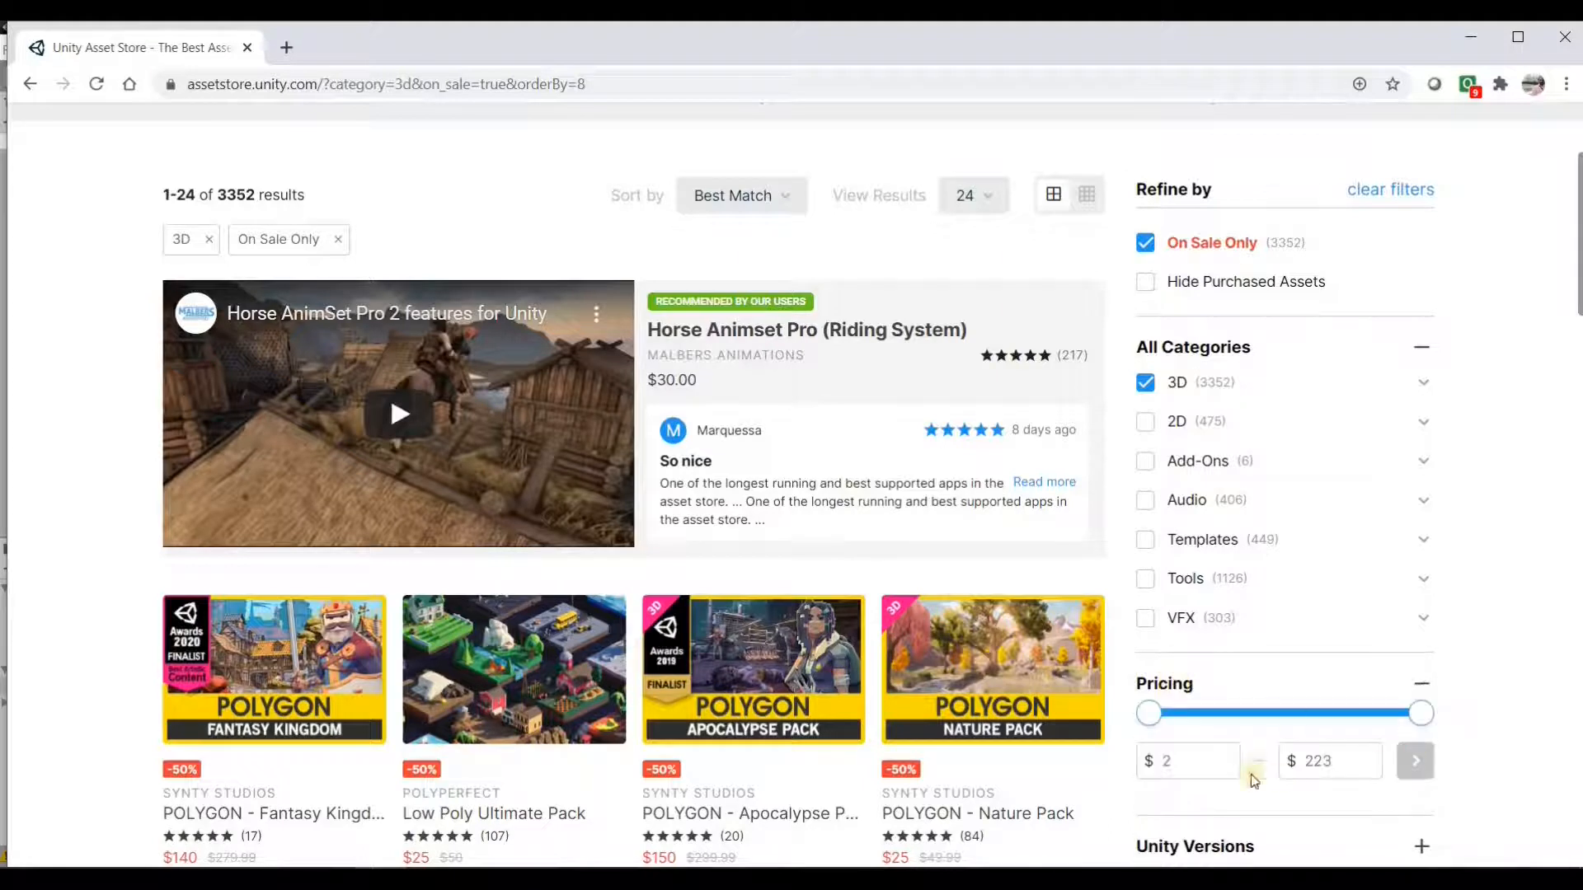
click(1150, 717)
click(1420, 714)
drag(1040, 725, 1019, 720)
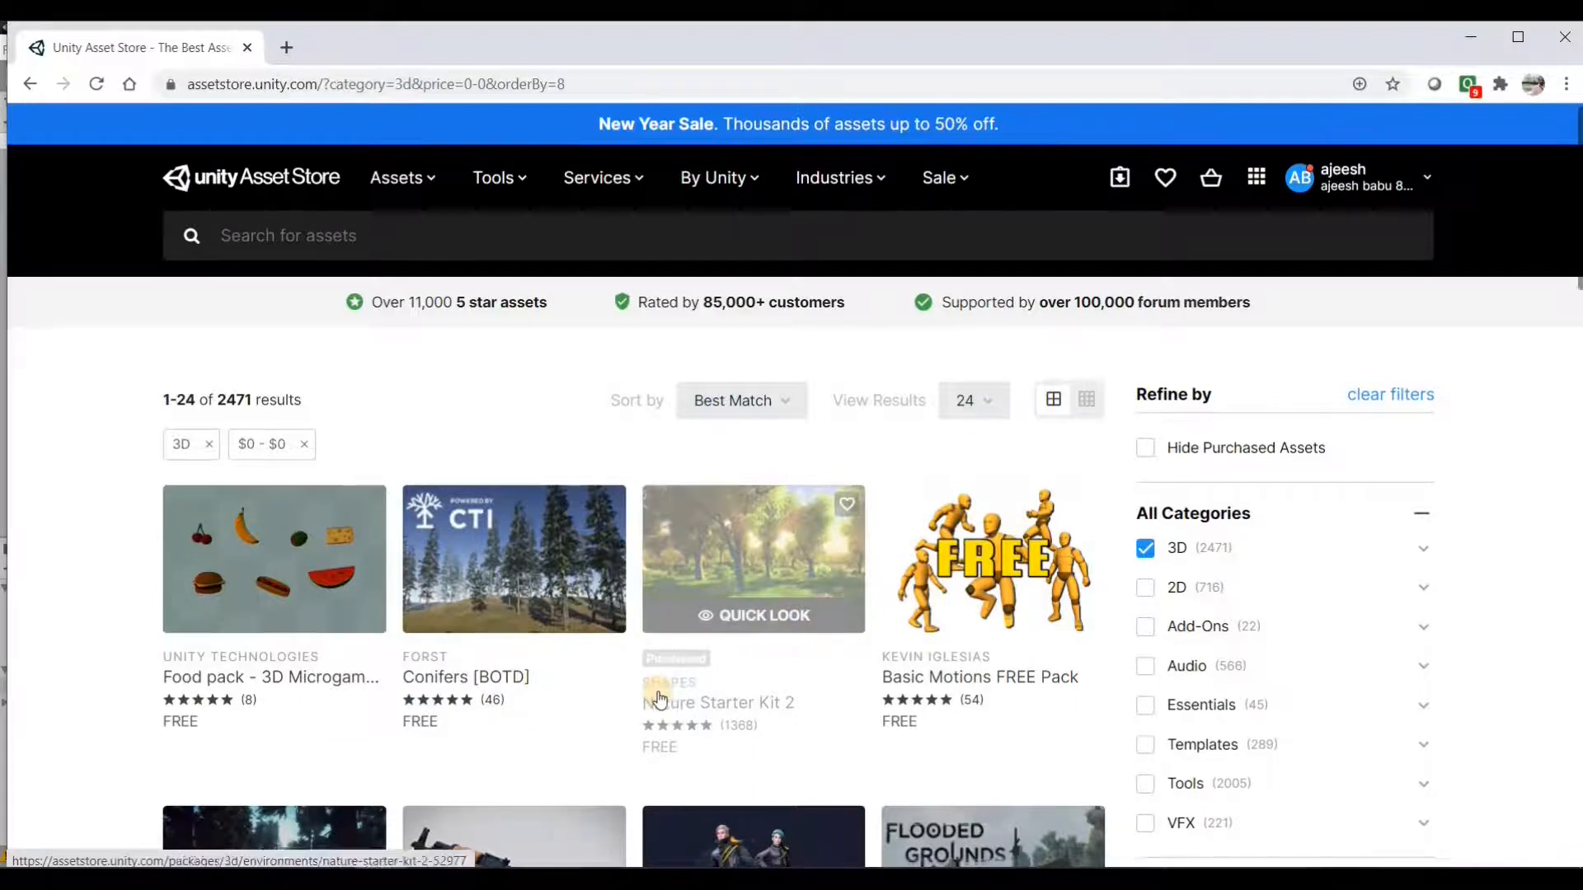
Browse the free 3D assets and open the page of HQ Racing Car Model No.1203.
scroll(660, 701, down, 3)
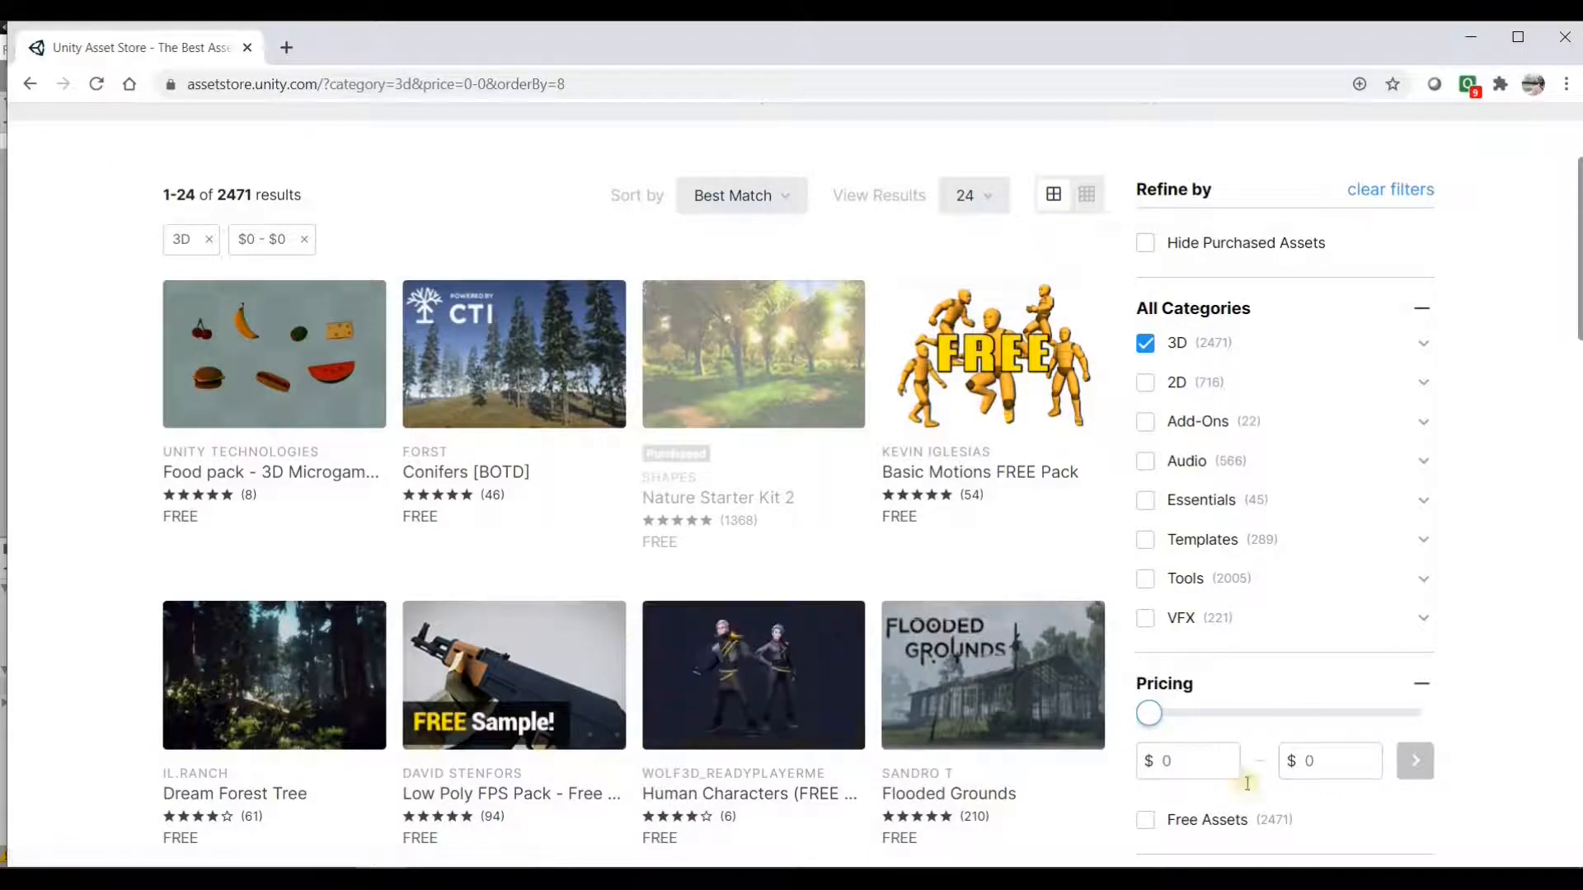
scroll(630, 640, down, 3)
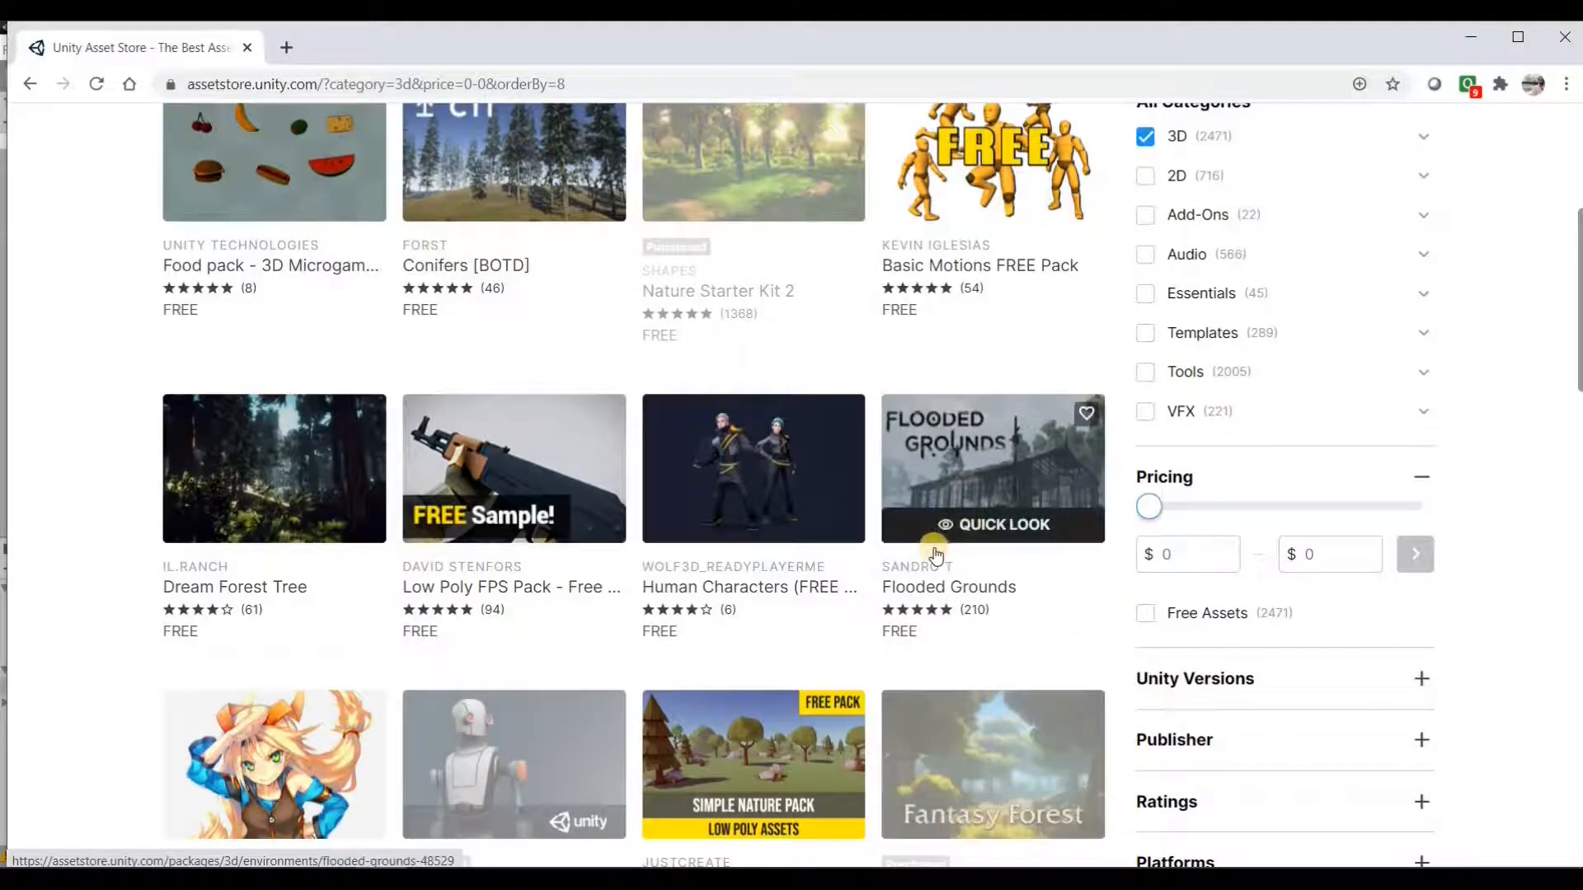
scroll(937, 548, down, 5)
scroll(939, 551, down, 5)
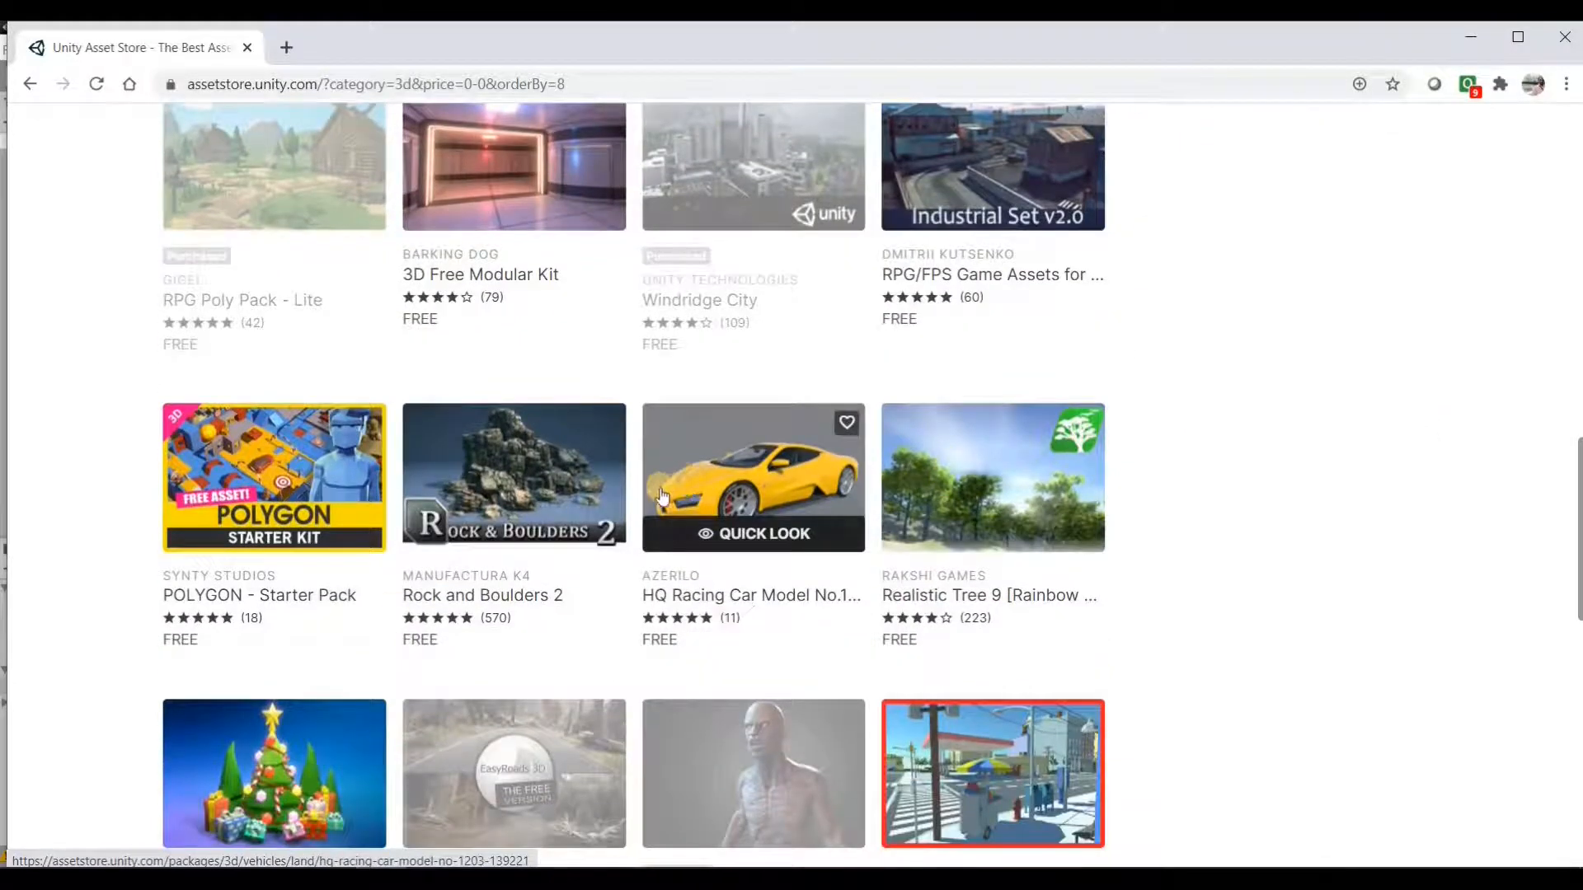
click(786, 500)
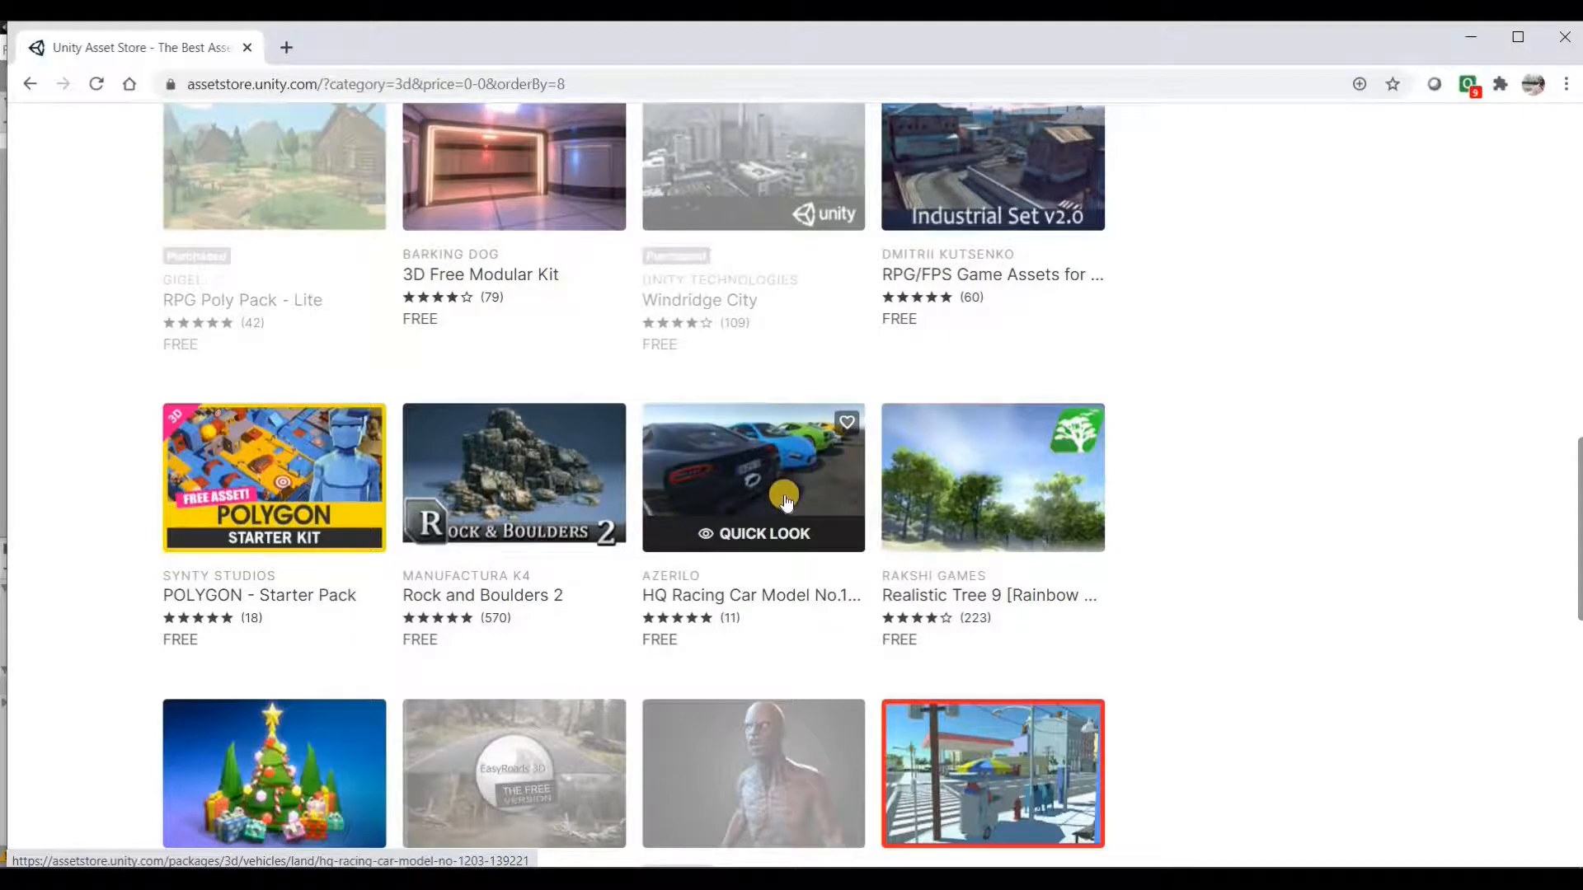
click(787, 500)
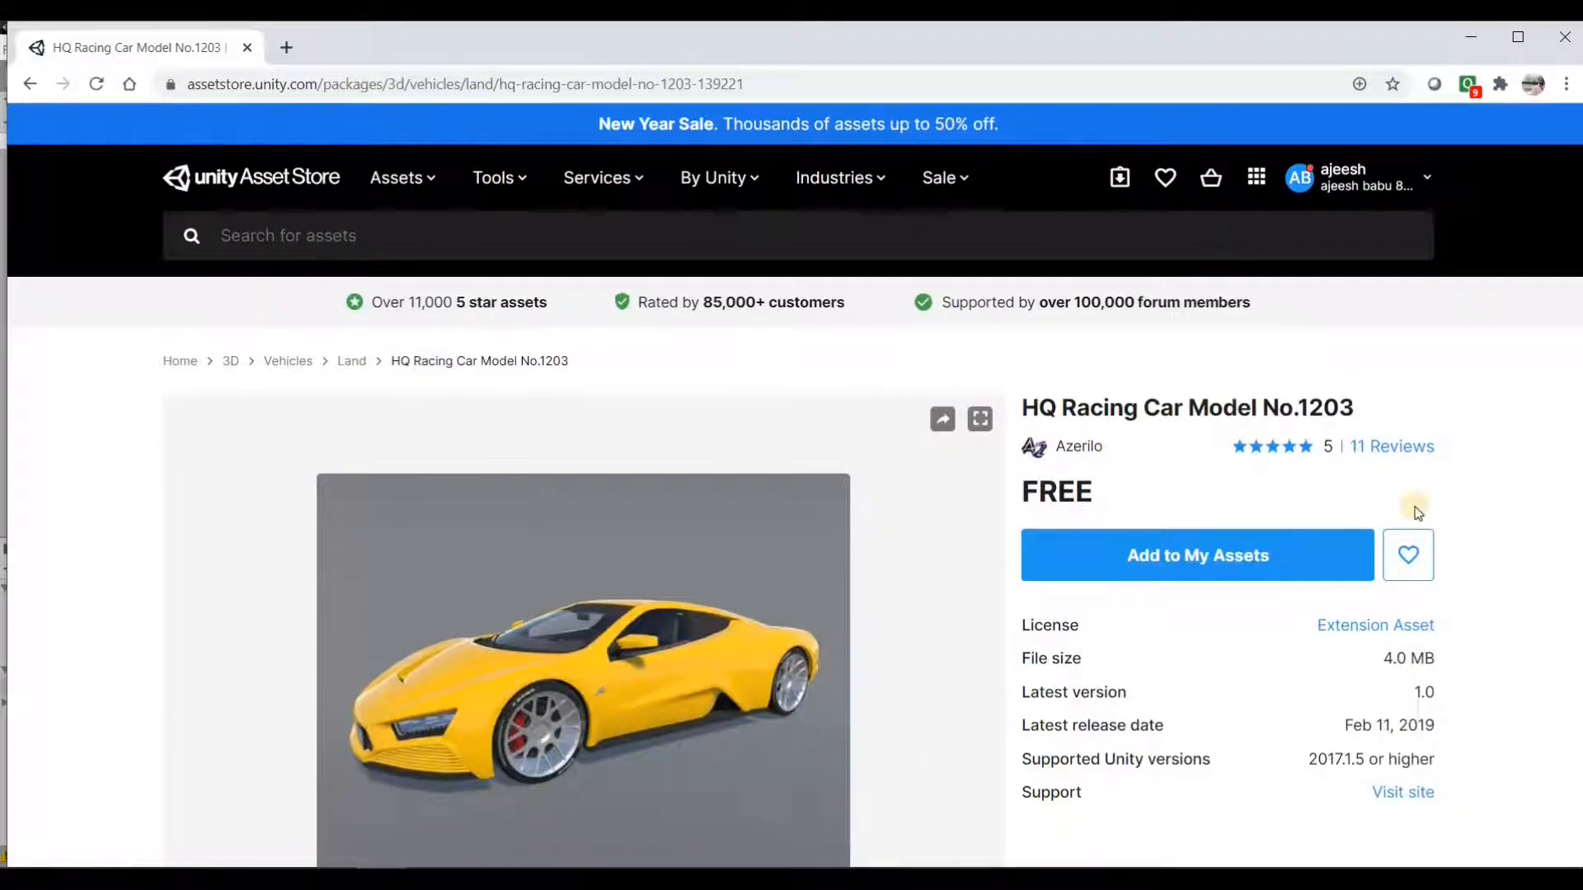
Examine the racing car model's preview images, package details and the option for adding it to My Assets.
scroll(1485, 512, down, 2)
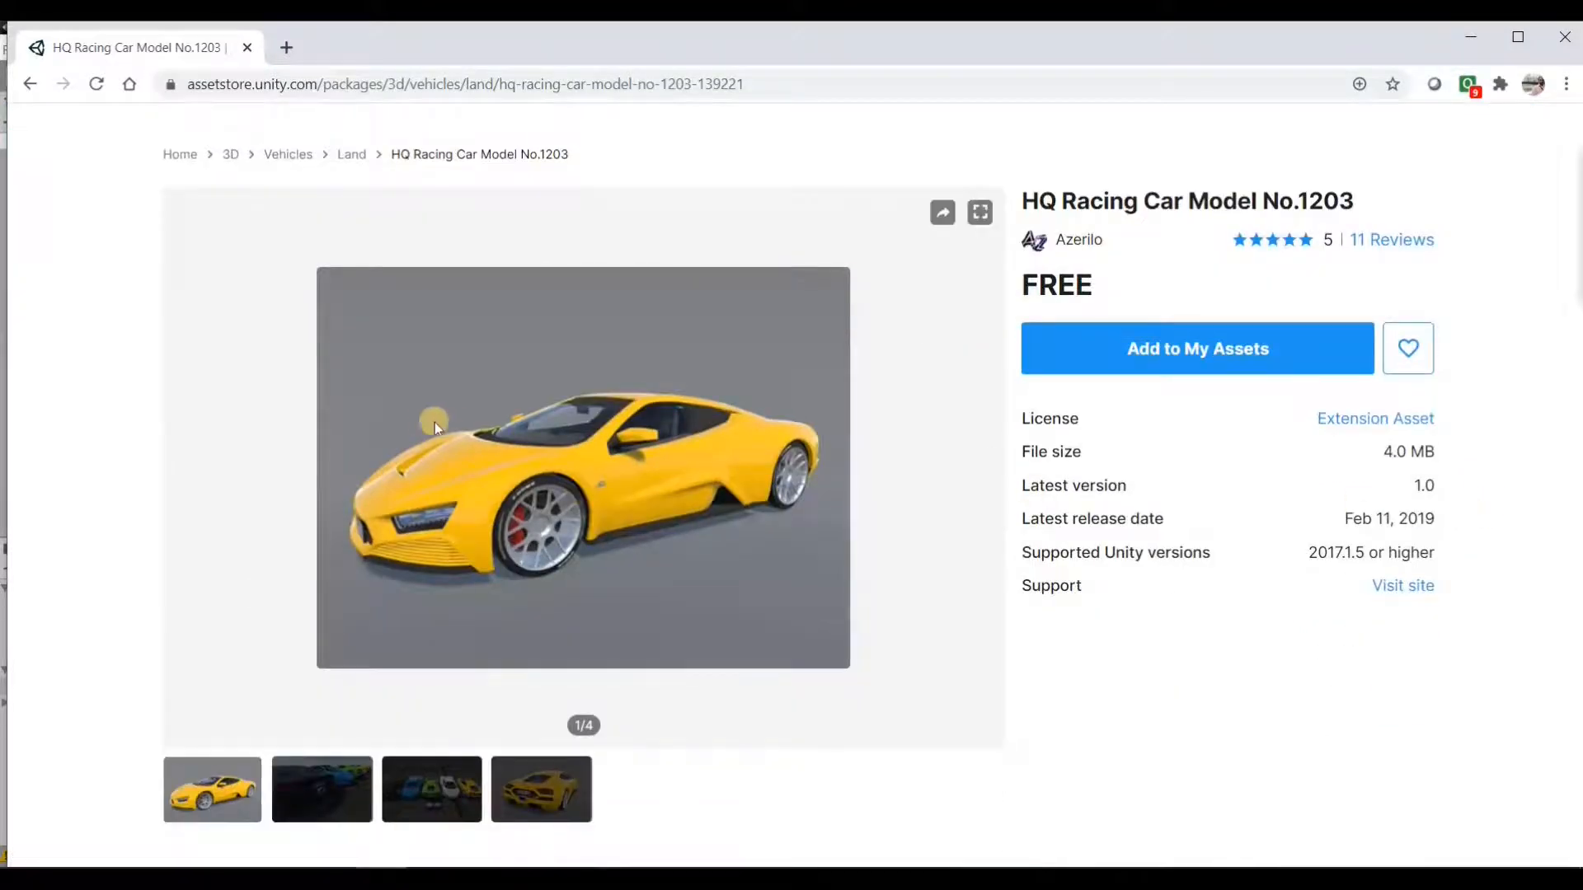
click(1166, 359)
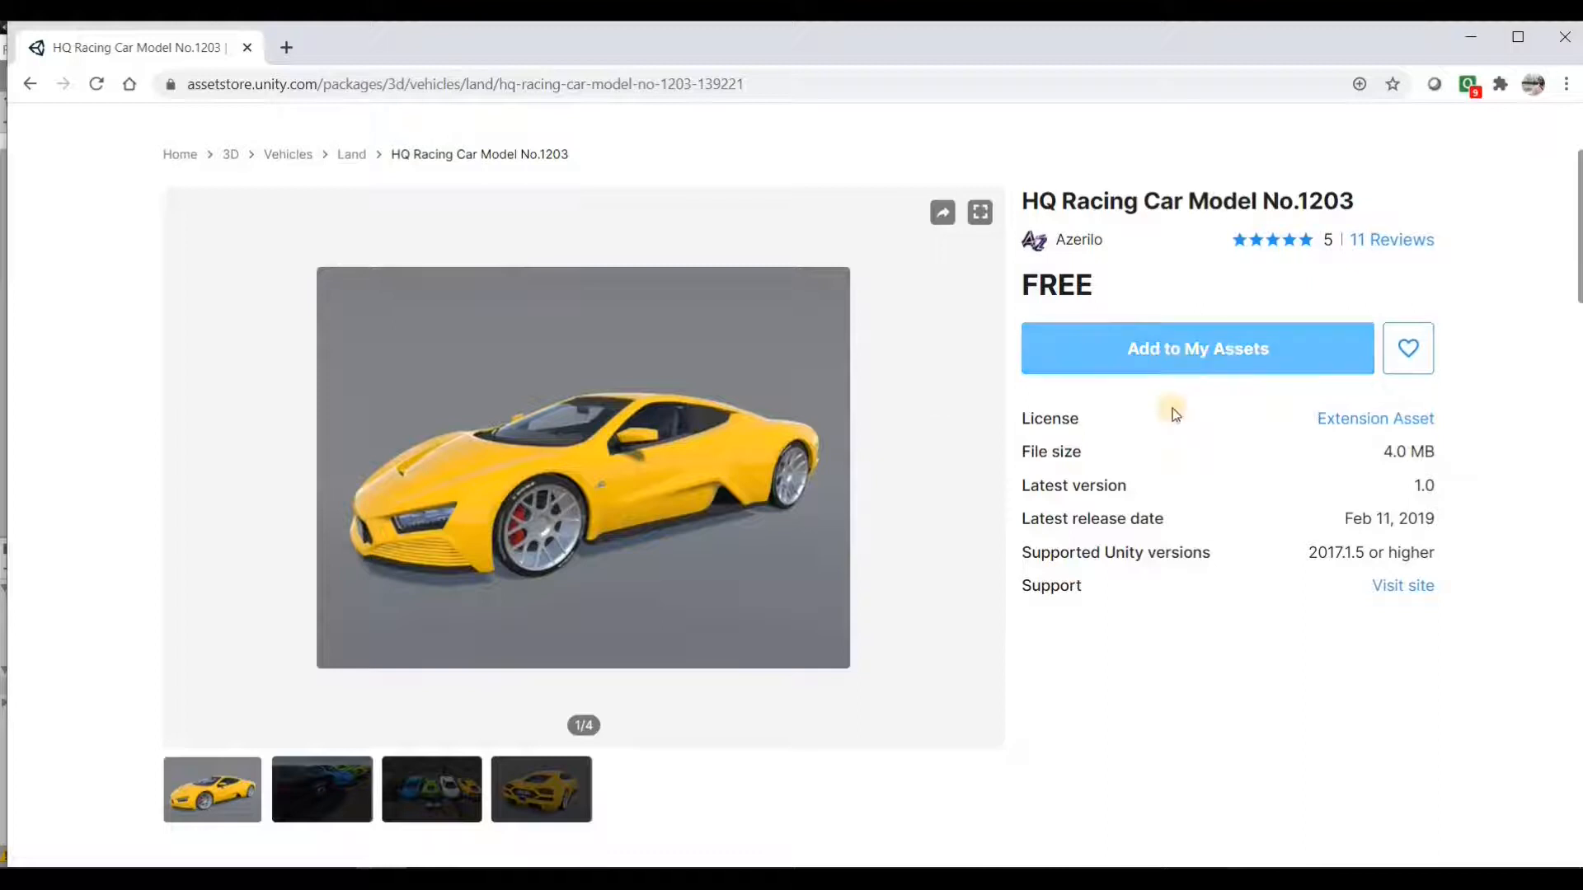
click(1174, 362)
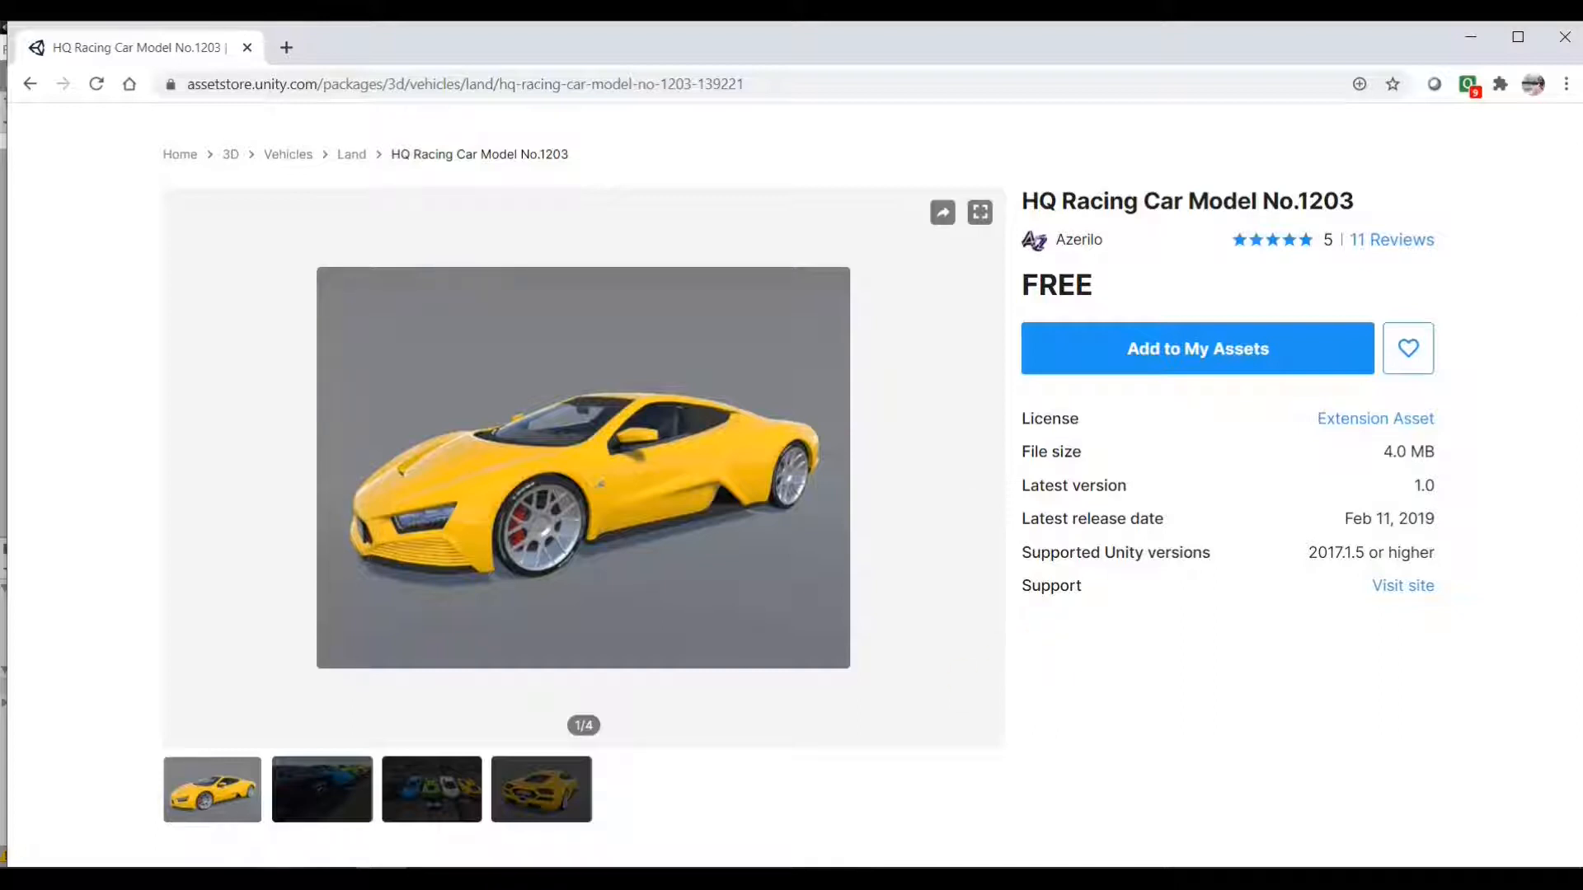
Switch back to the Unity editor, show the Scene view and look over the folders inside Assets.
key(alt+Tab)
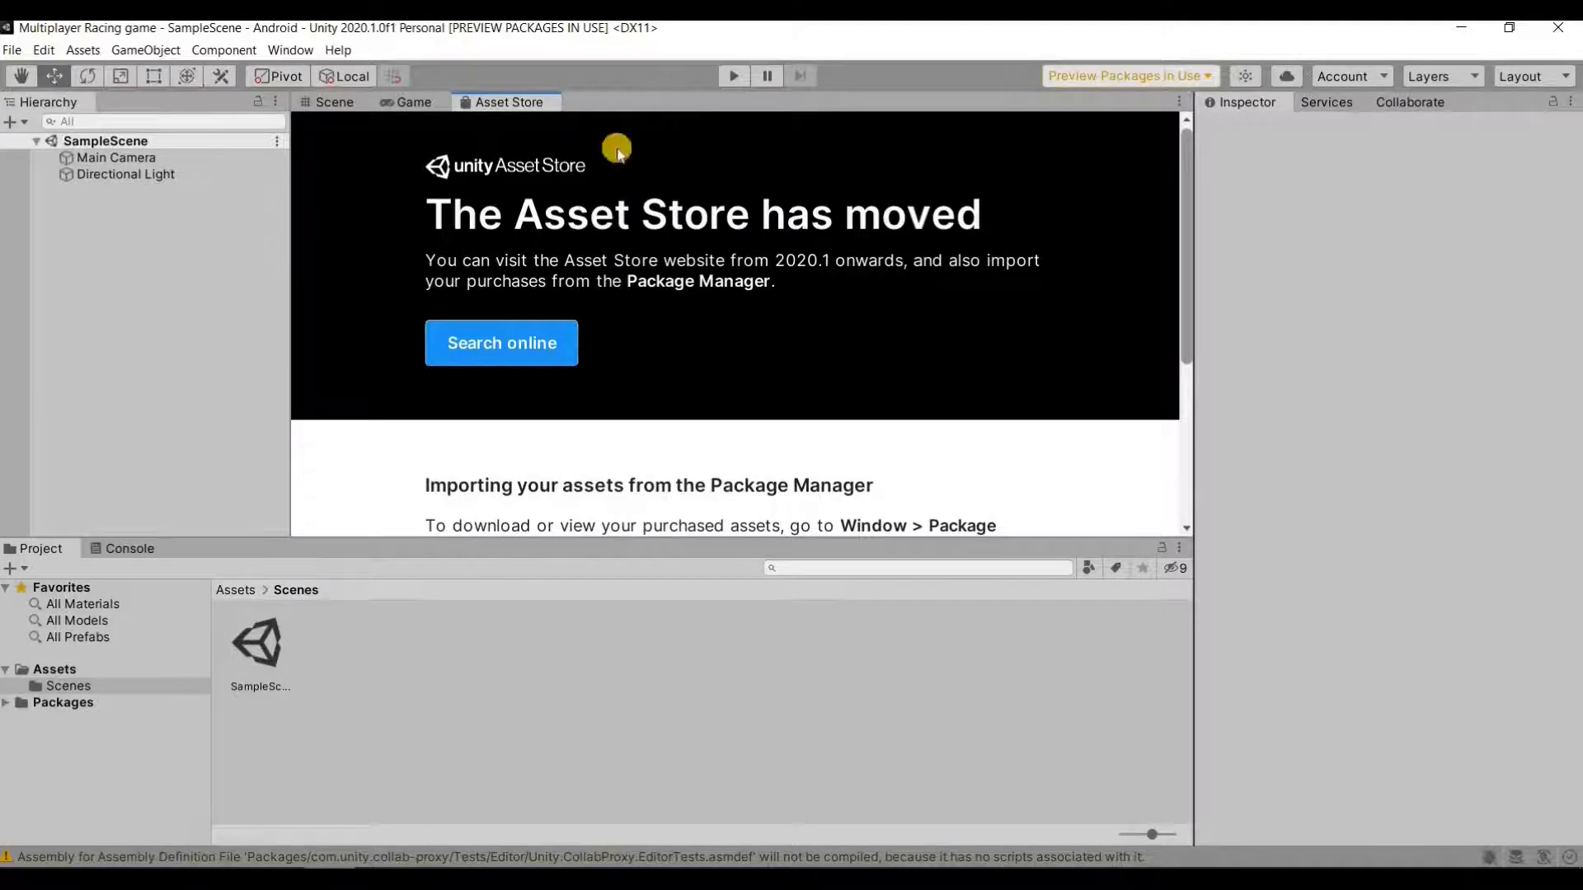
click(335, 101)
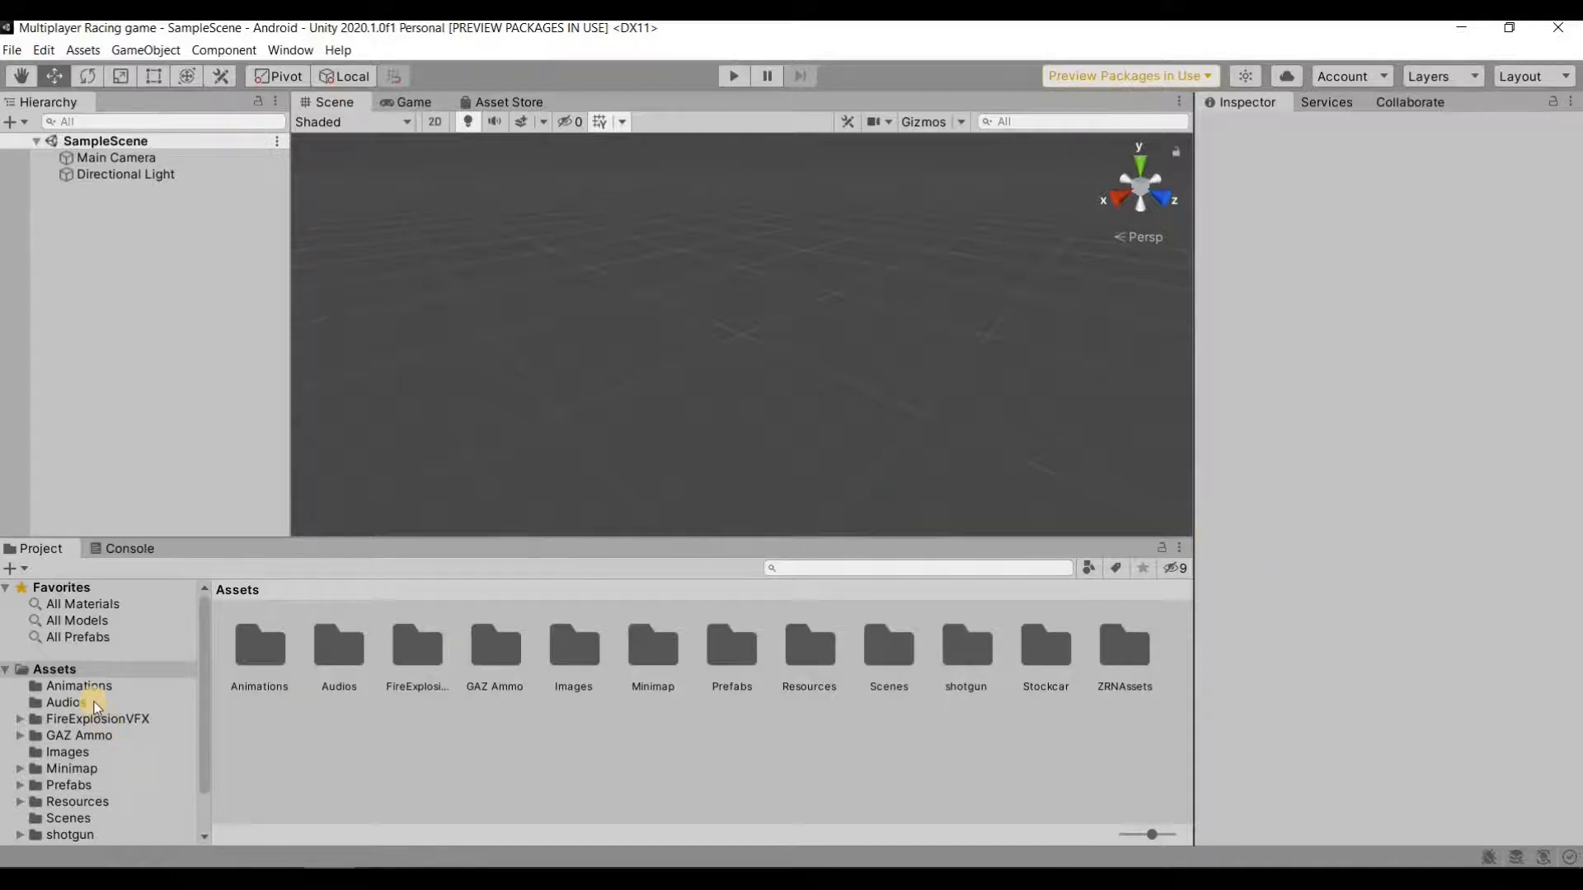
scroll(94, 701, down, 2)
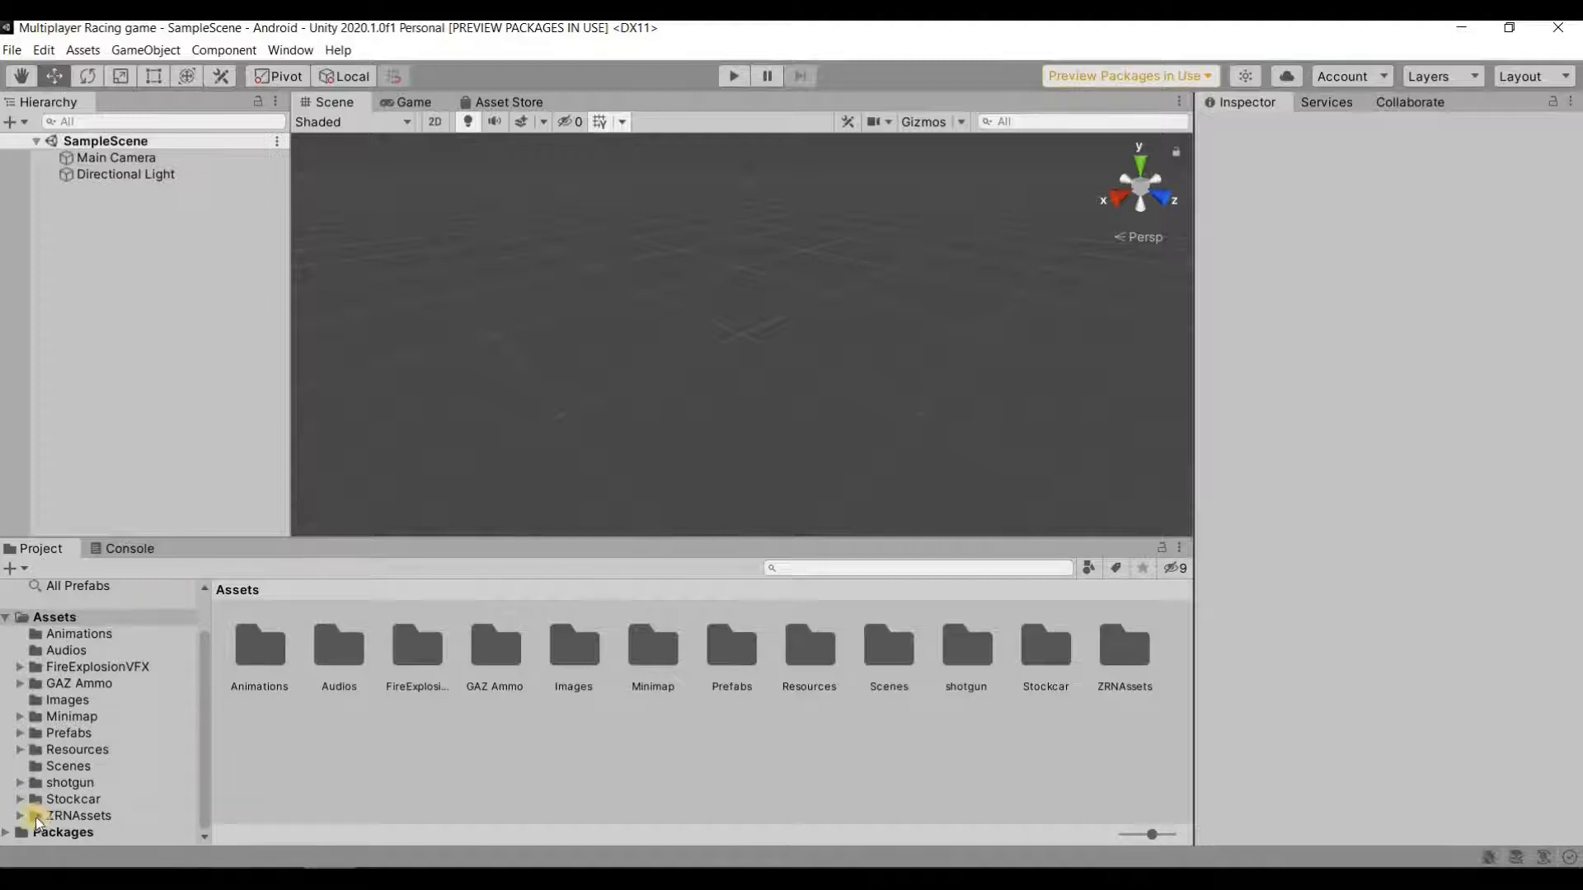
Create a new scene named Gamescene in the Scenes folder and open it.
click(48, 769)
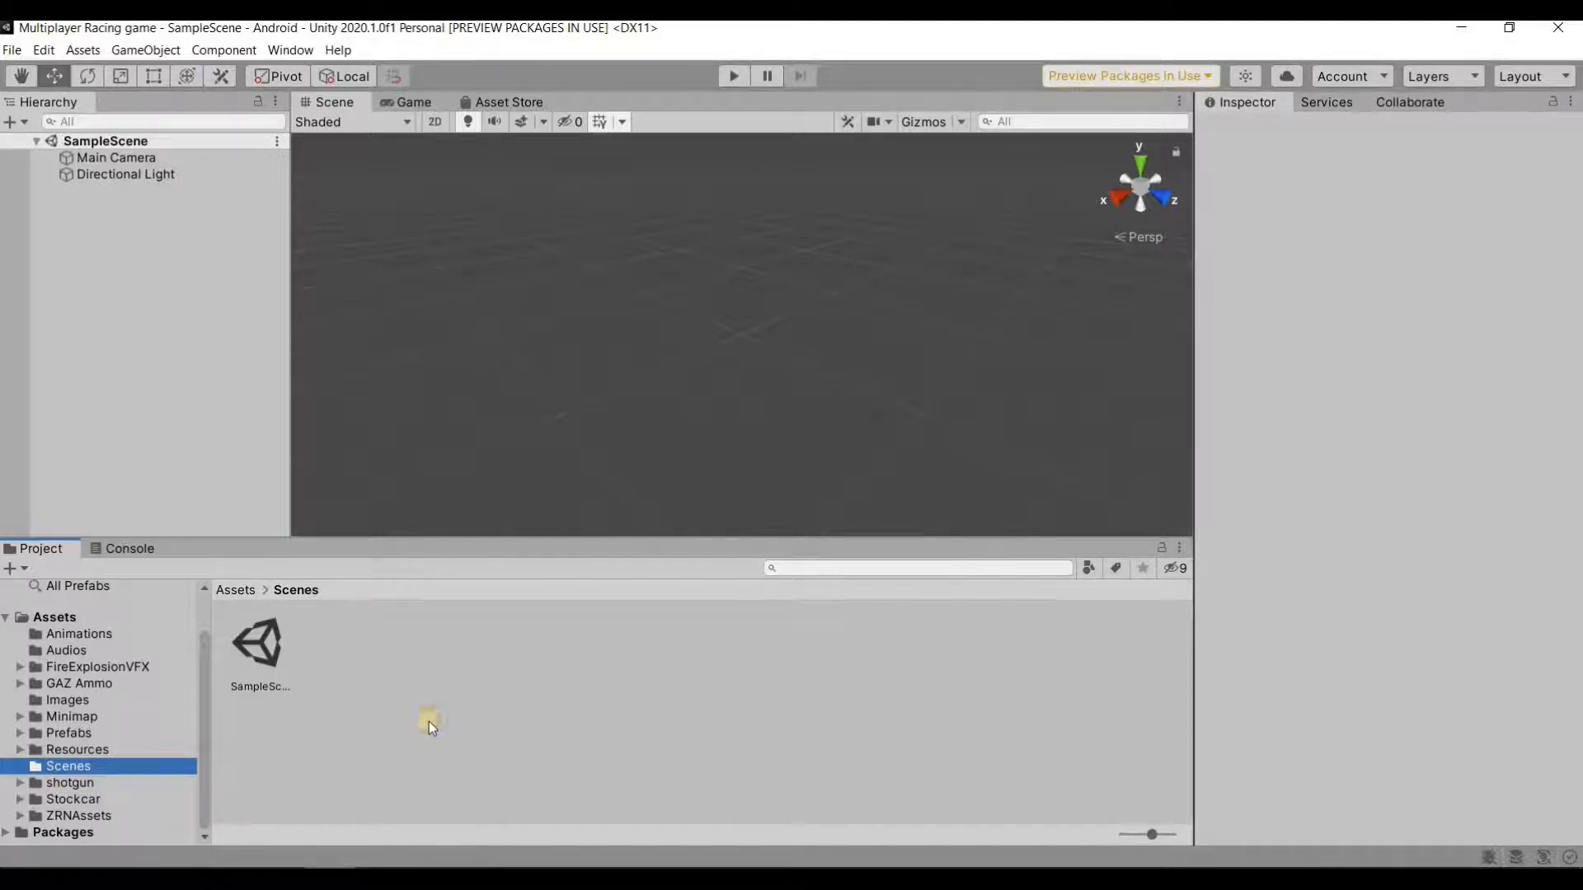
right_click(429, 720)
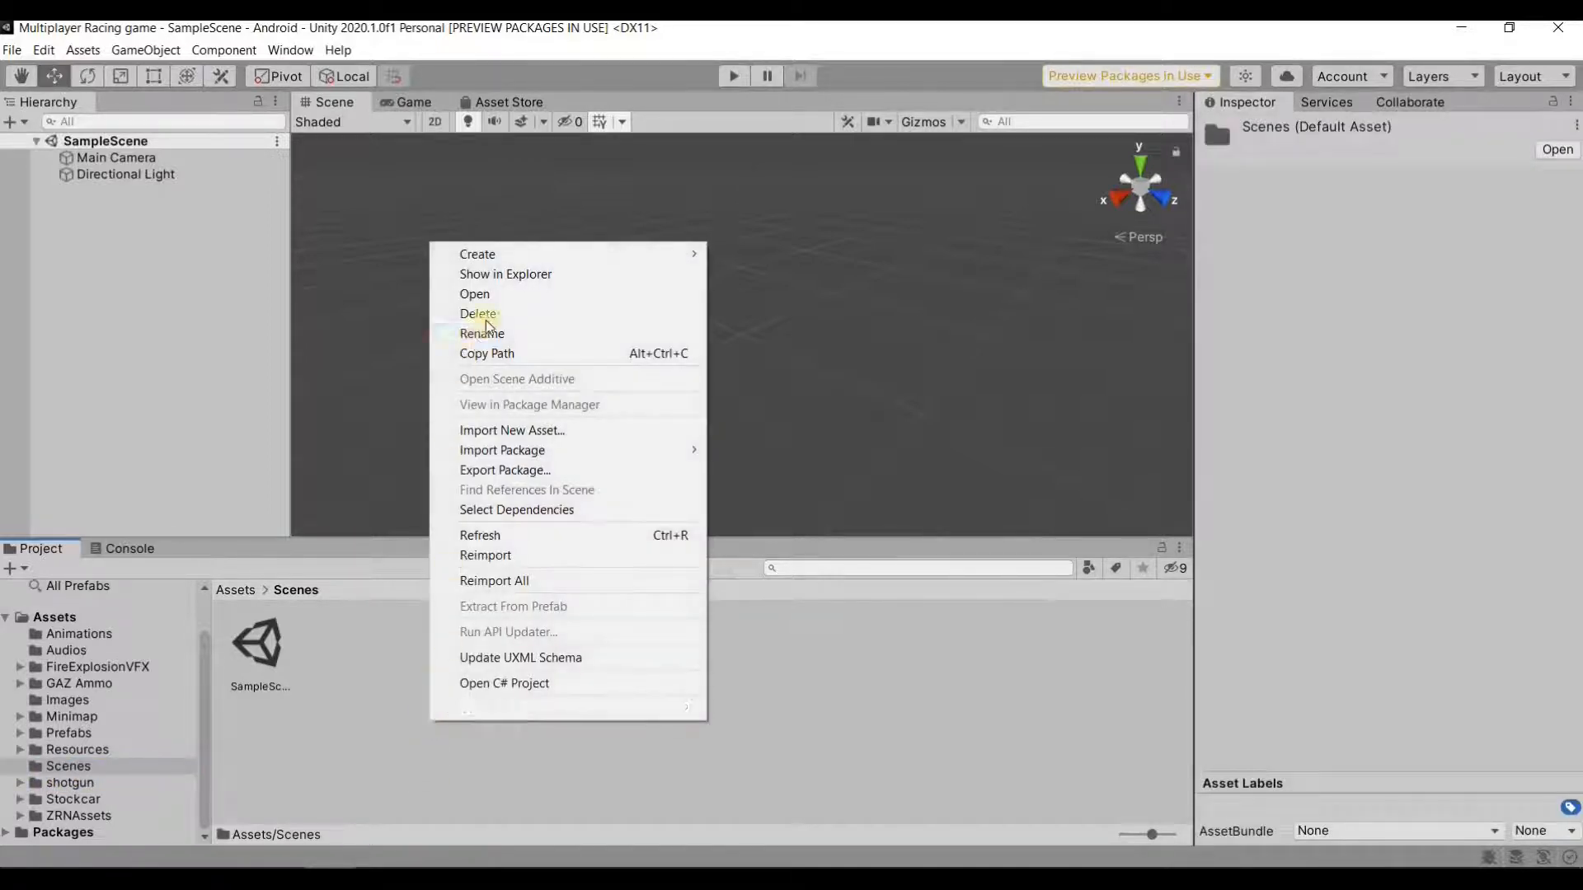
mouse_move(503, 257)
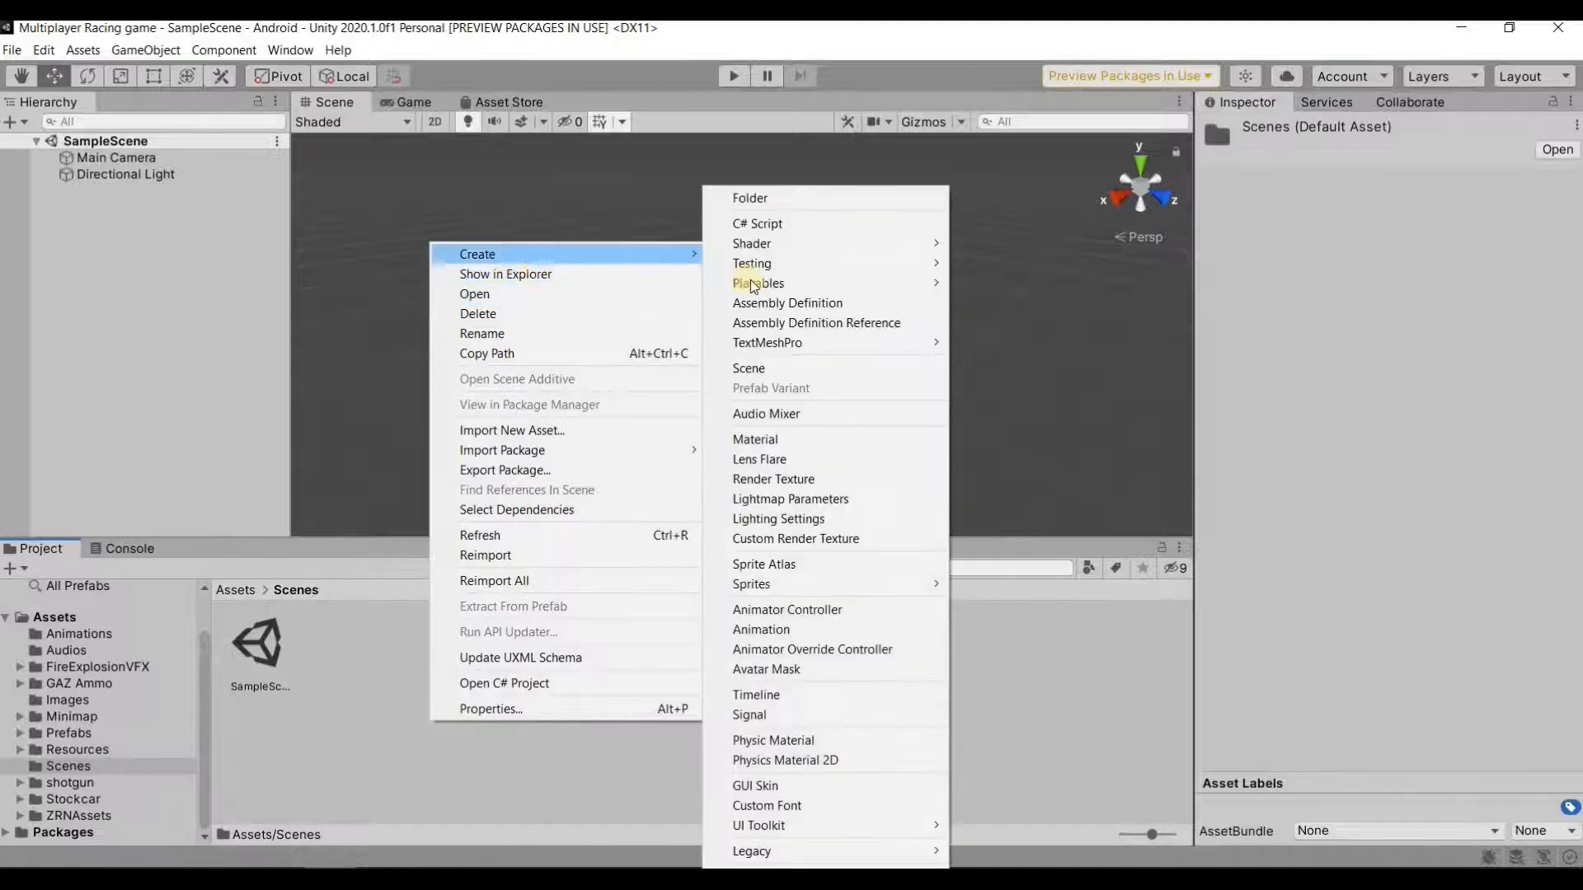
mouse_move(752, 286)
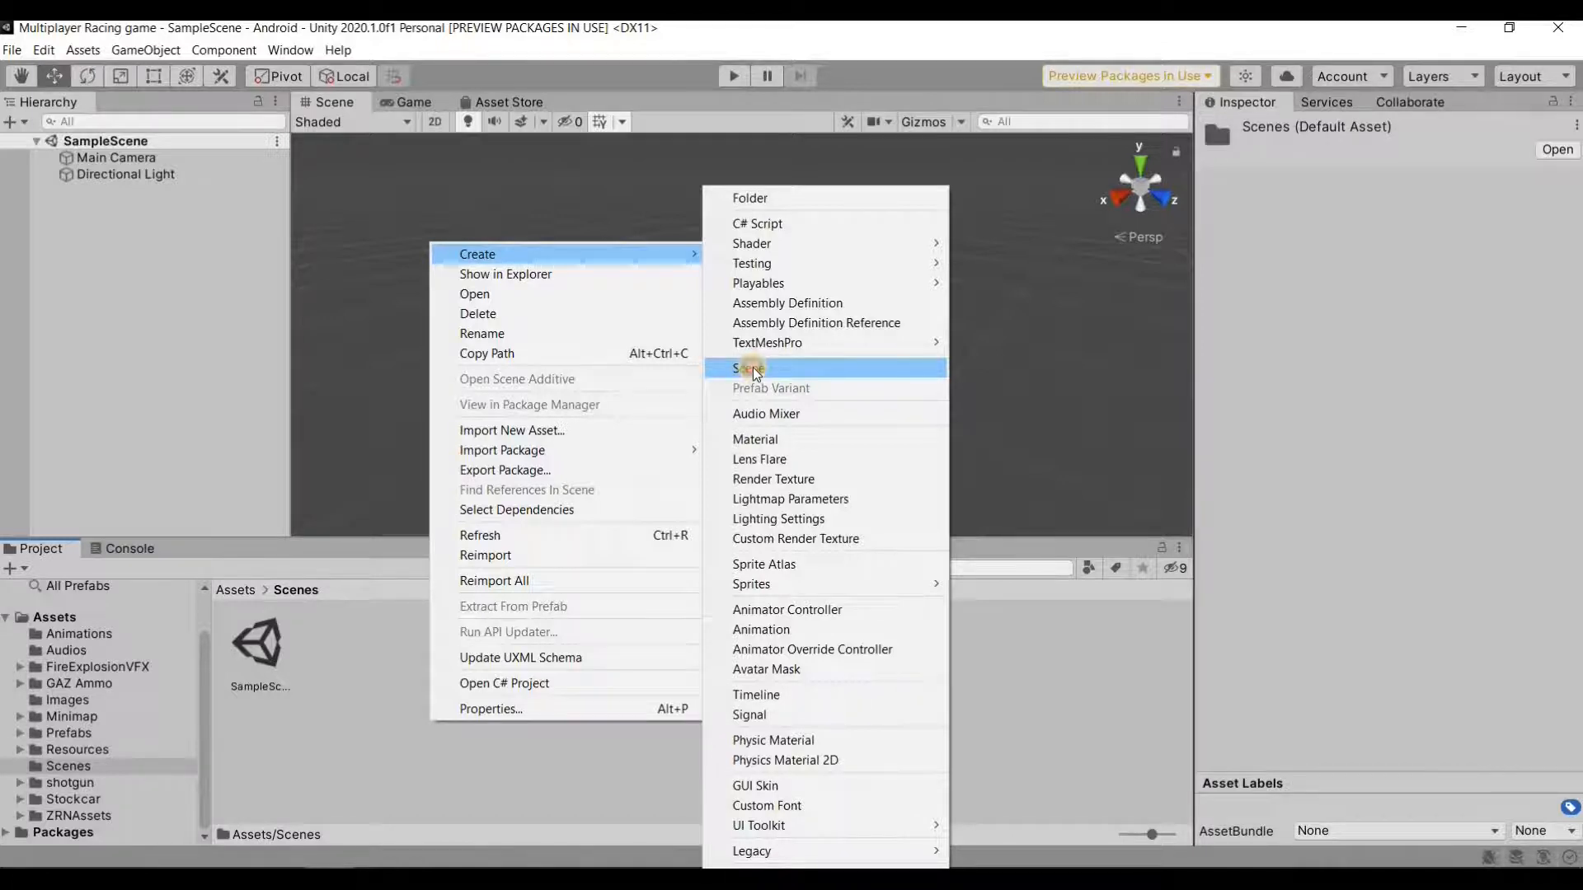
click(754, 367)
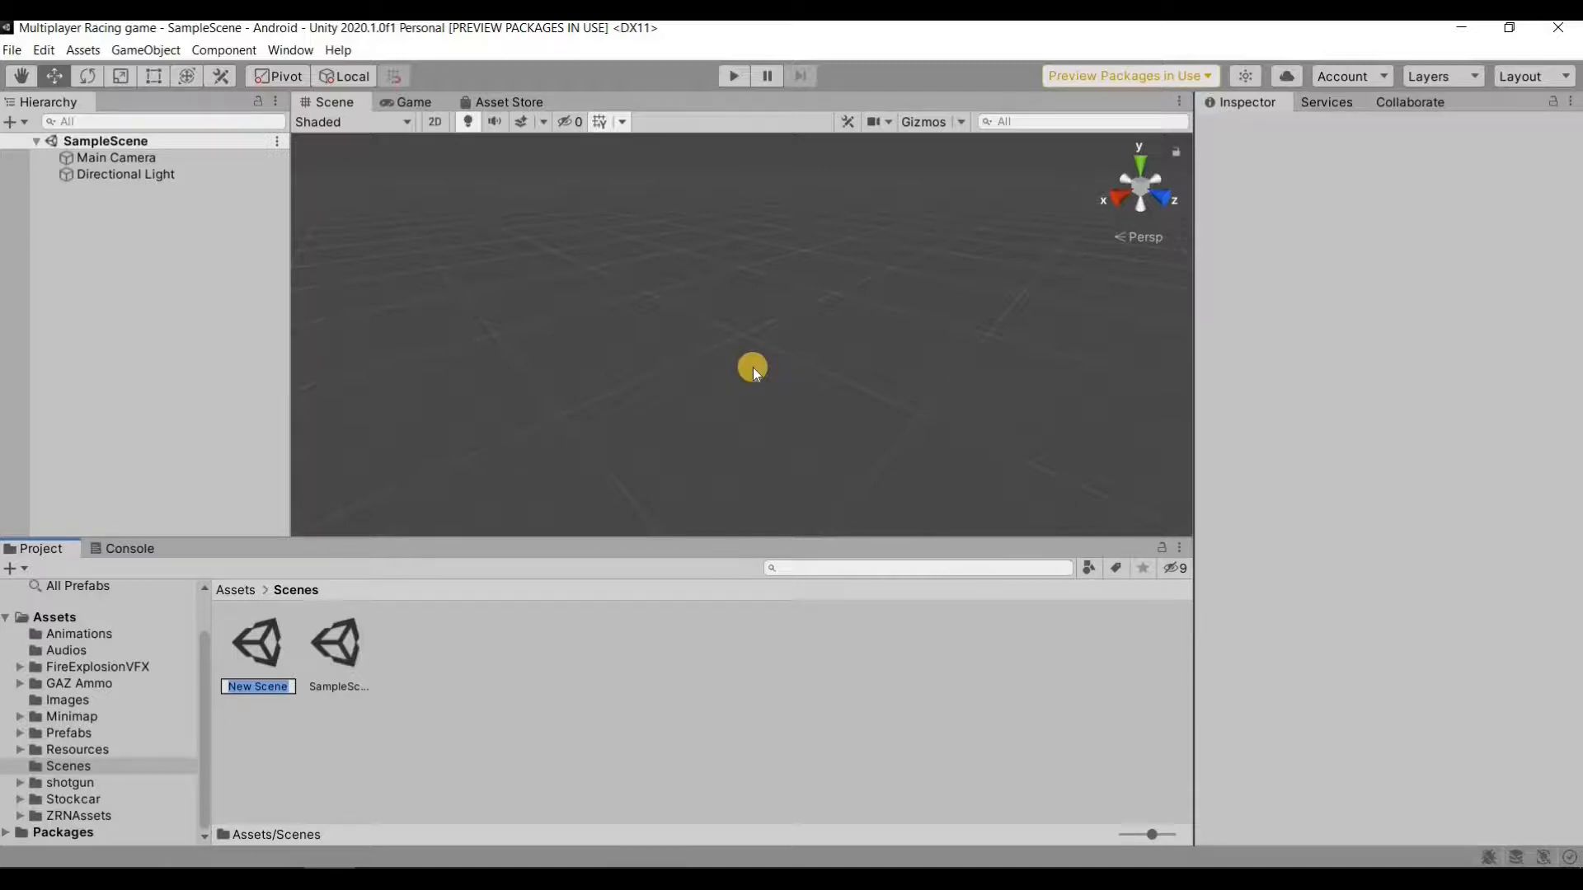
text(Gamescene)
click(752, 368)
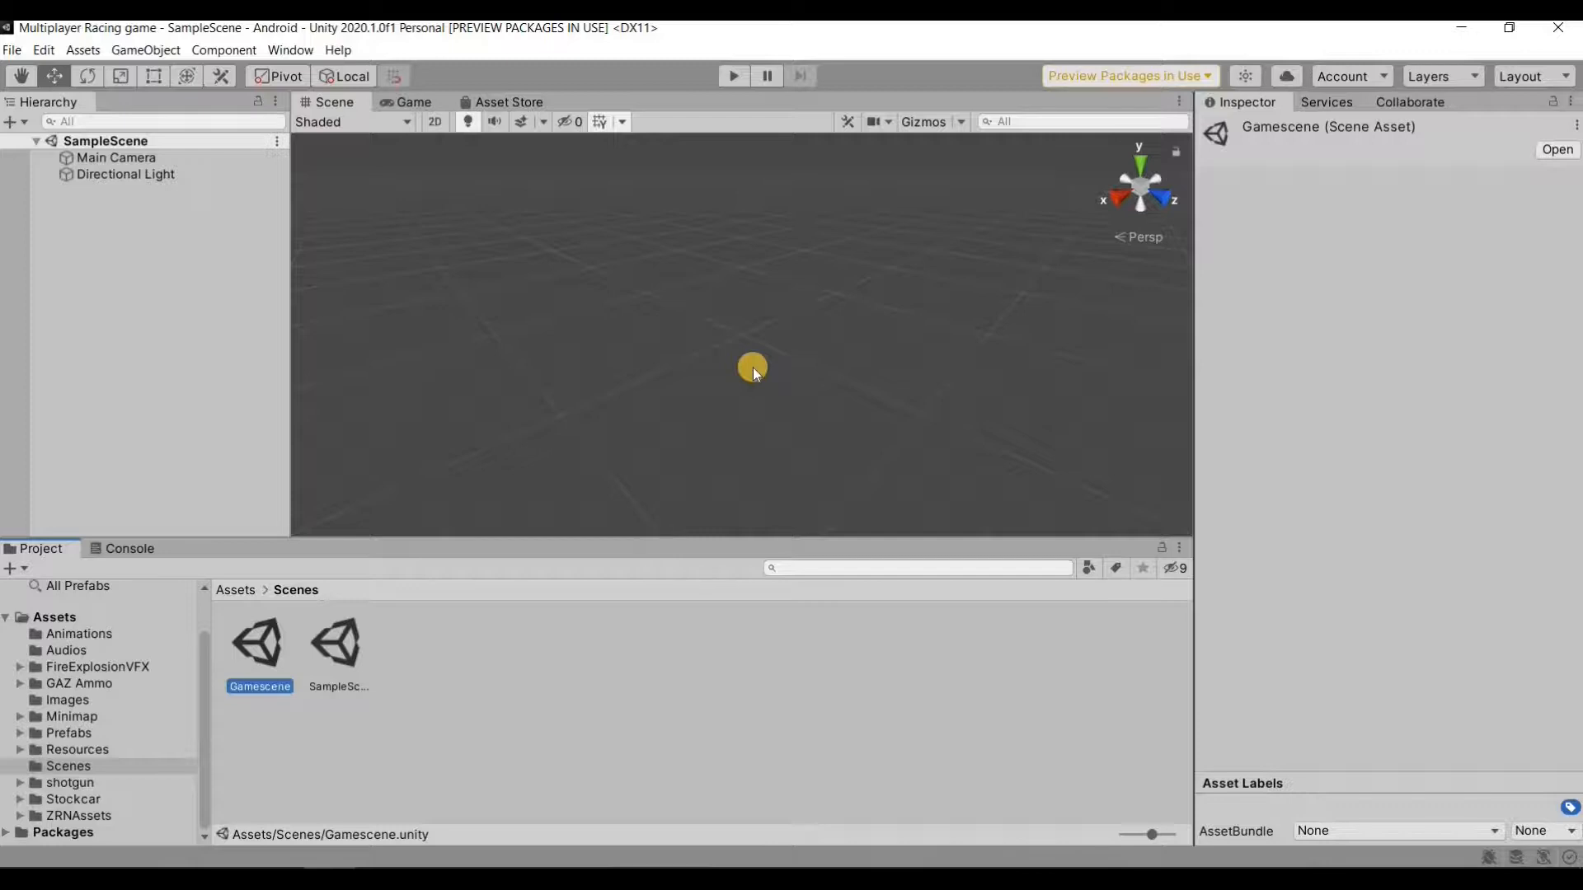
double_click(256, 636)
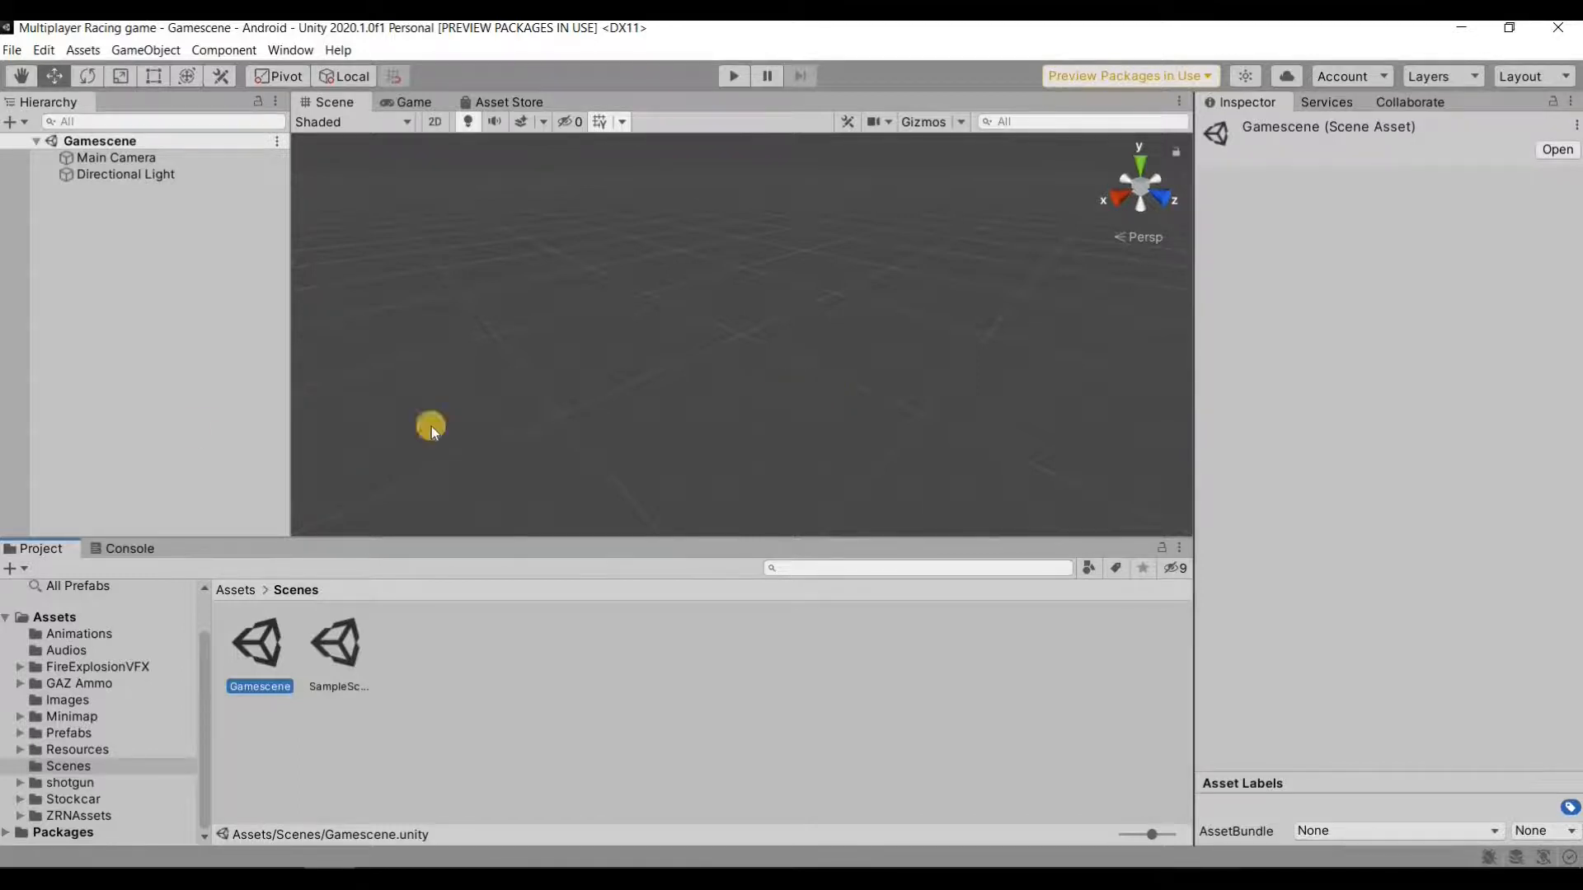
Inspect the Main Camera and Directional Light properties in Gamescene, and view the camera's output in the Game view.
click(111, 157)
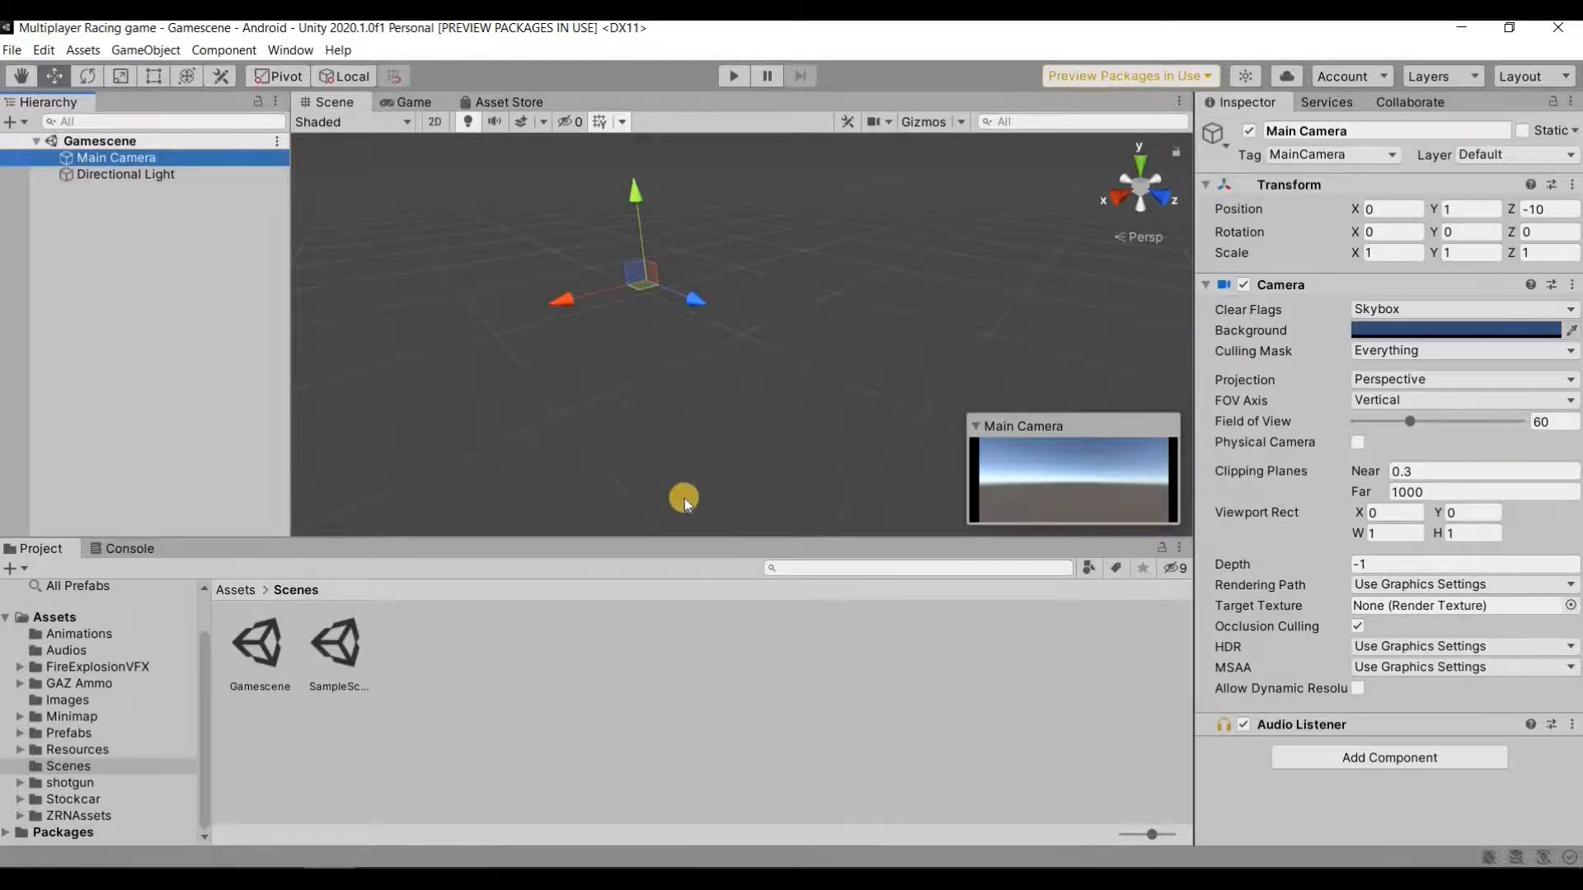
click(412, 102)
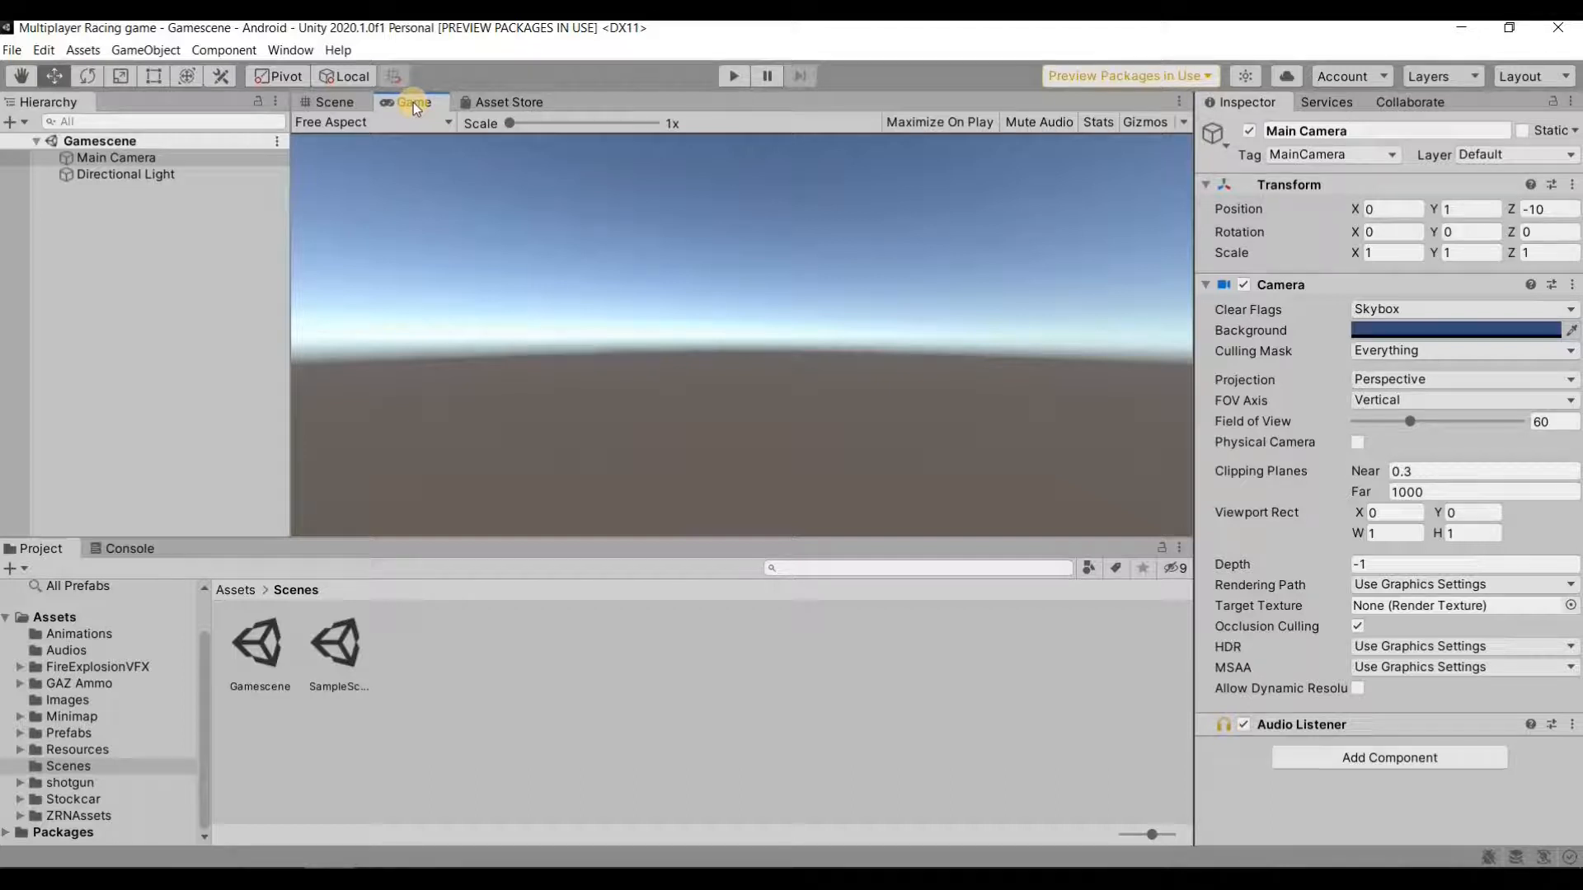
click(328, 104)
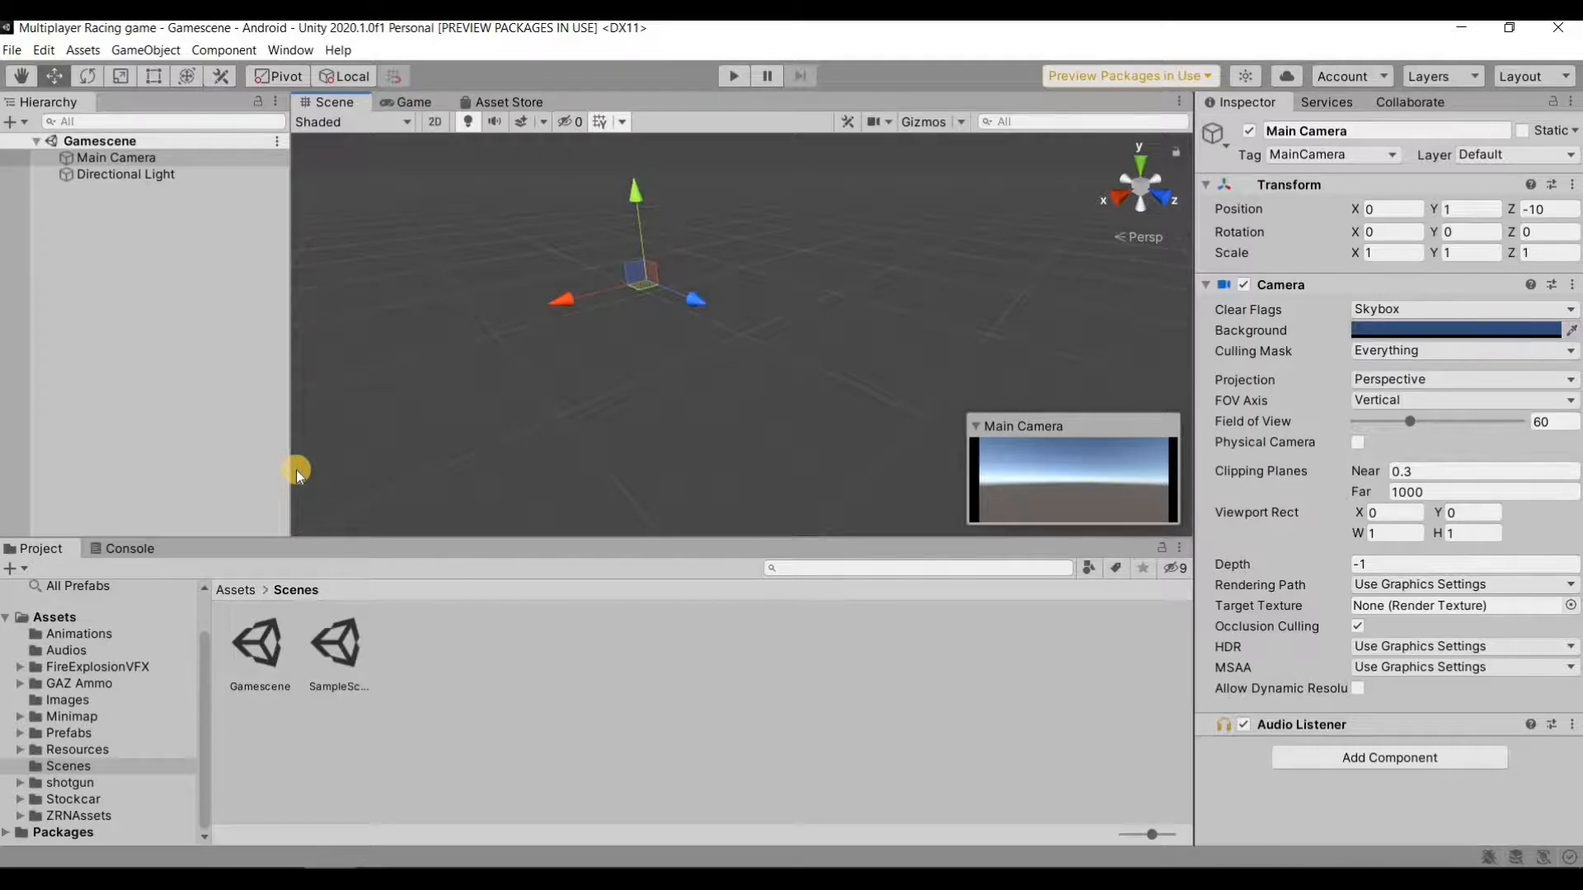
click(131, 175)
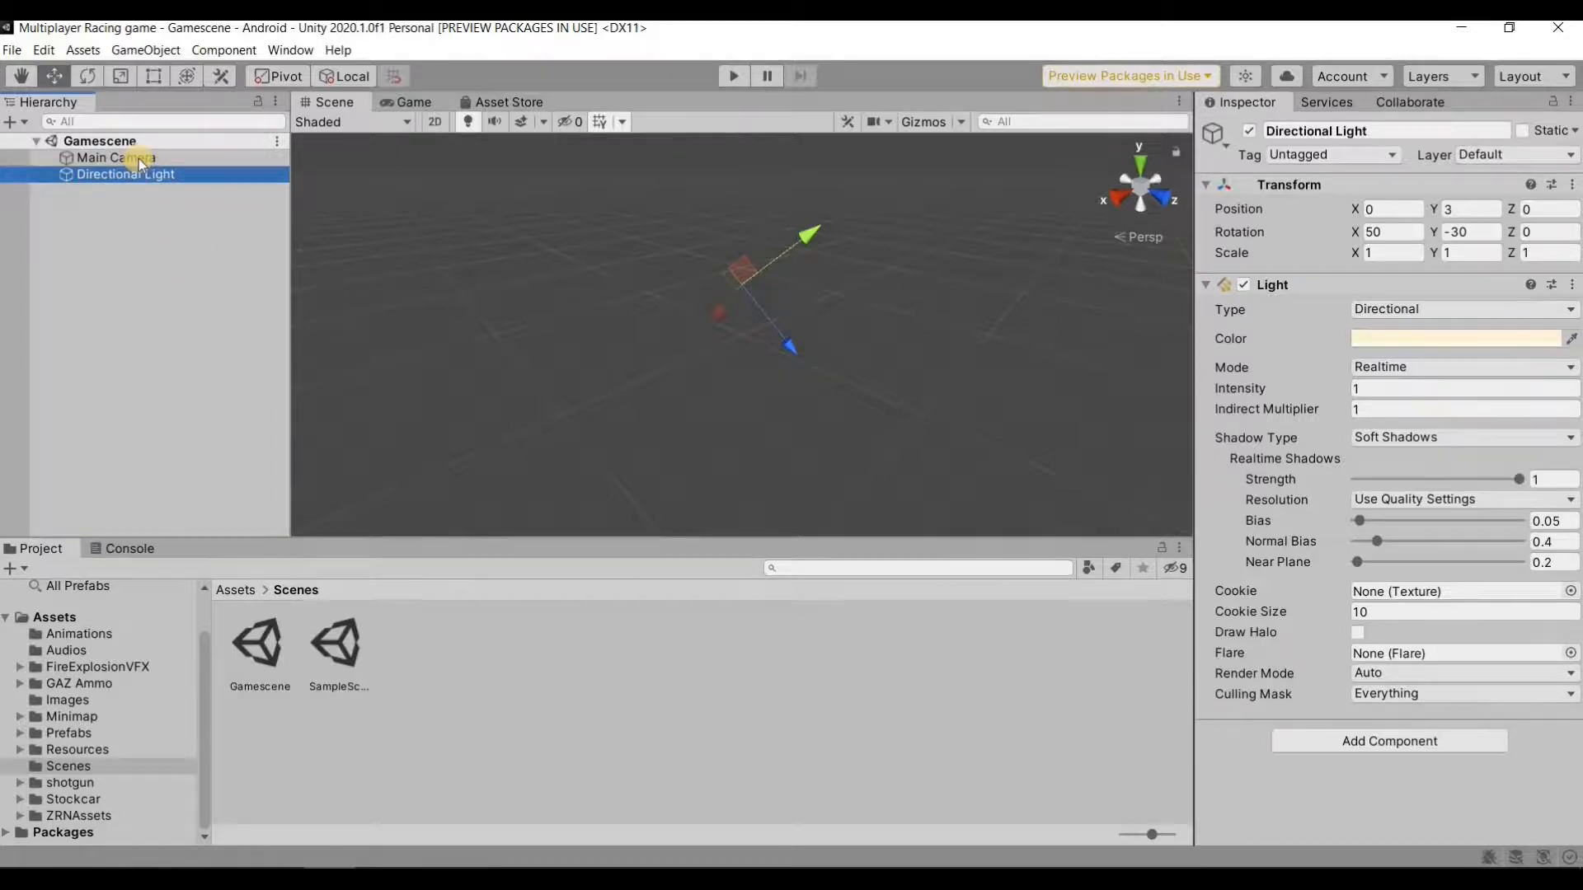
click(137, 159)
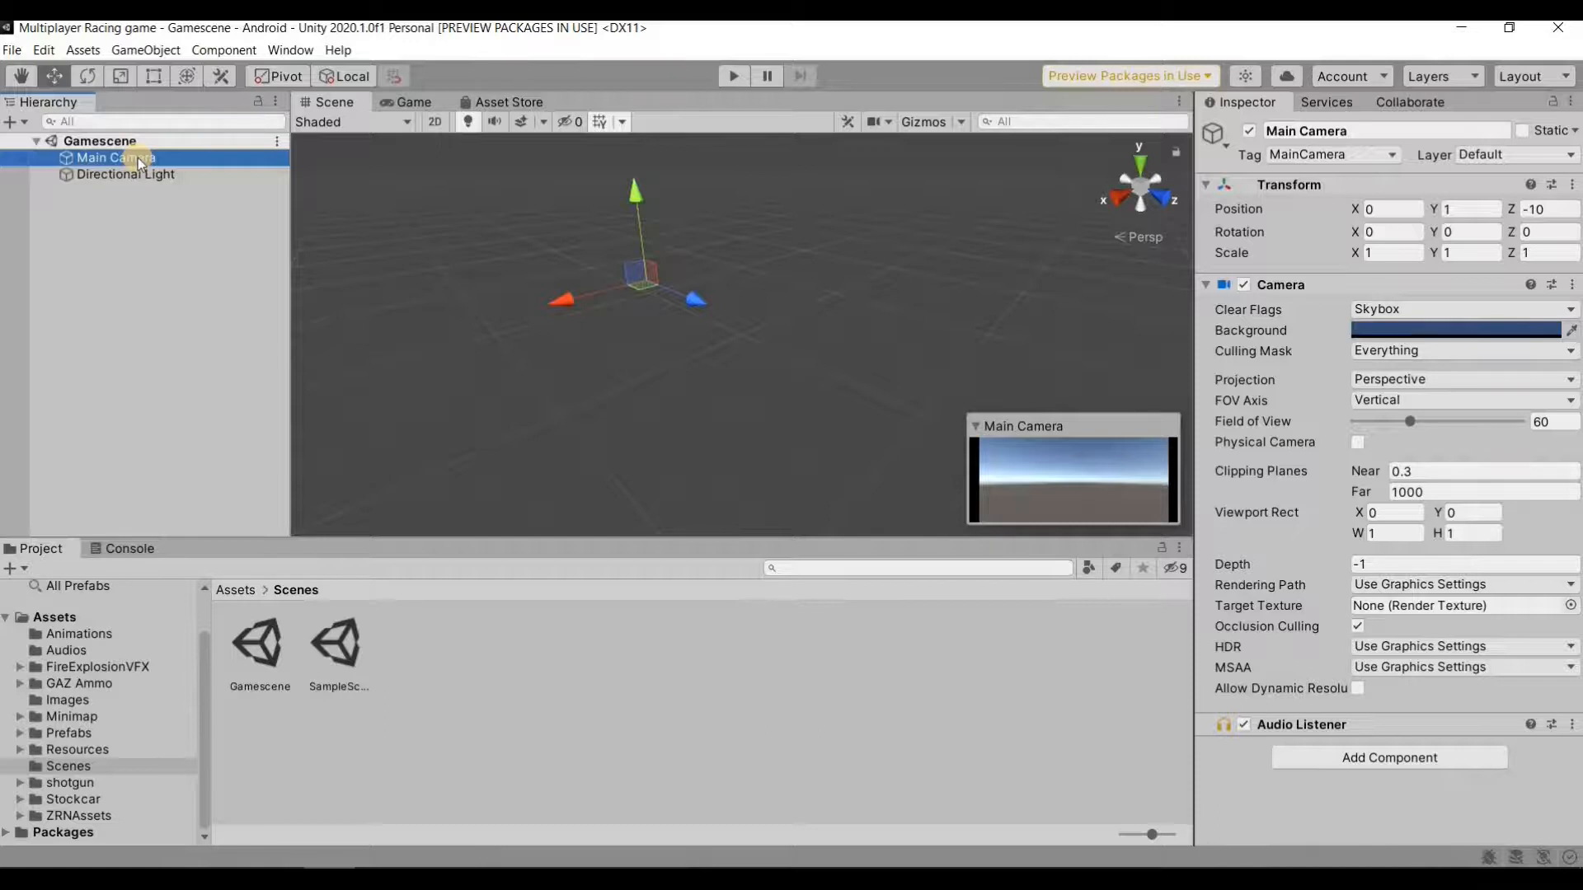
Open the Unity Manual and read the Rigidbody overview and Colliders pages under 3D Physics for object-oriented projects.
click(339, 51)
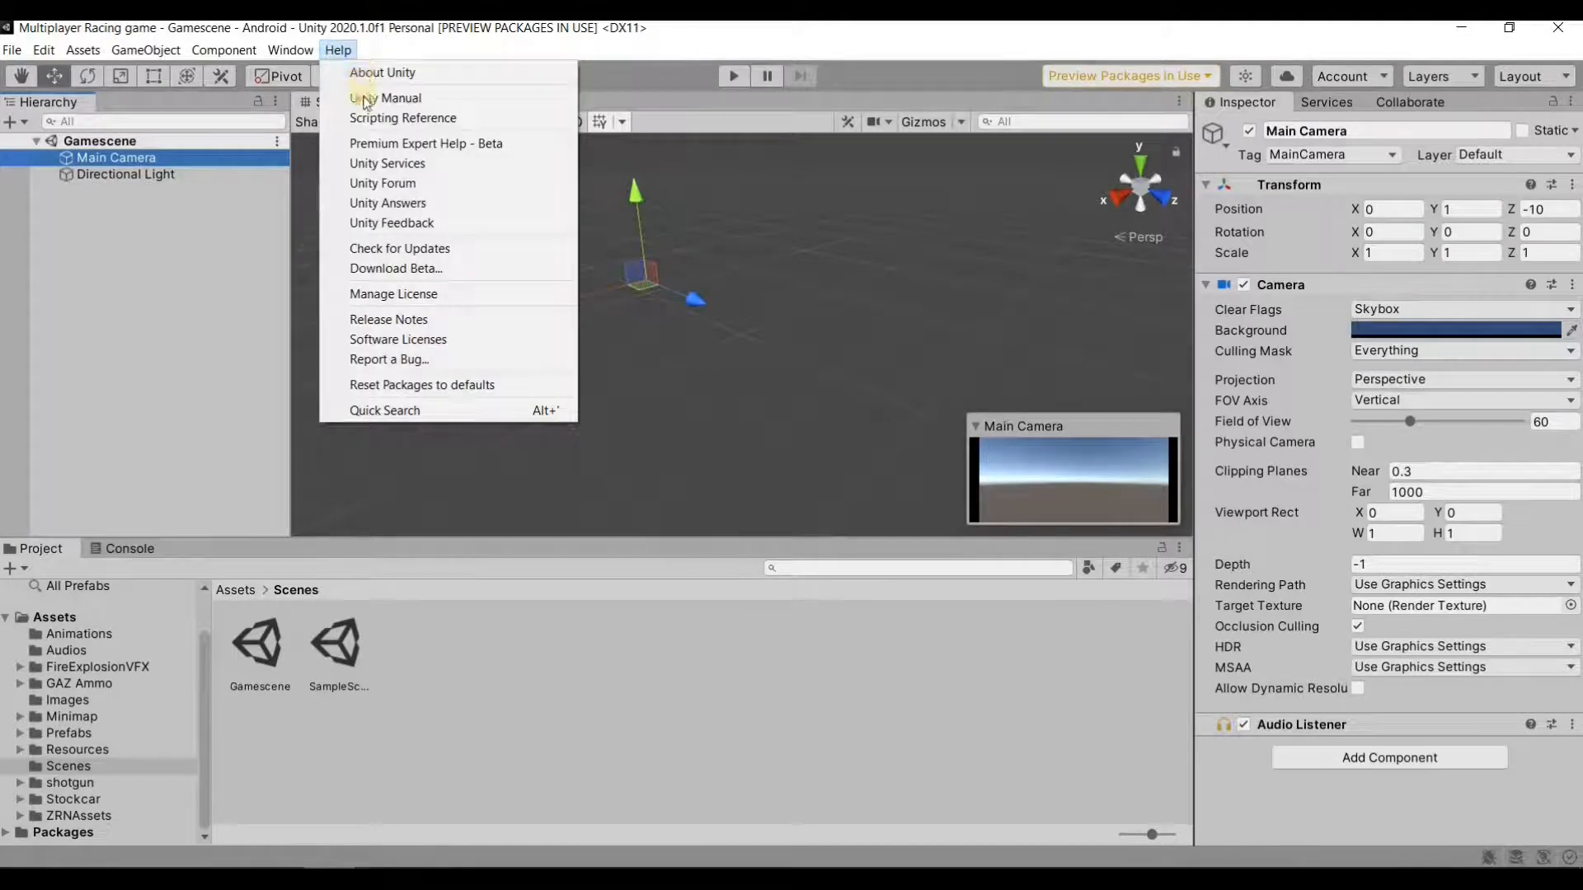
click(407, 101)
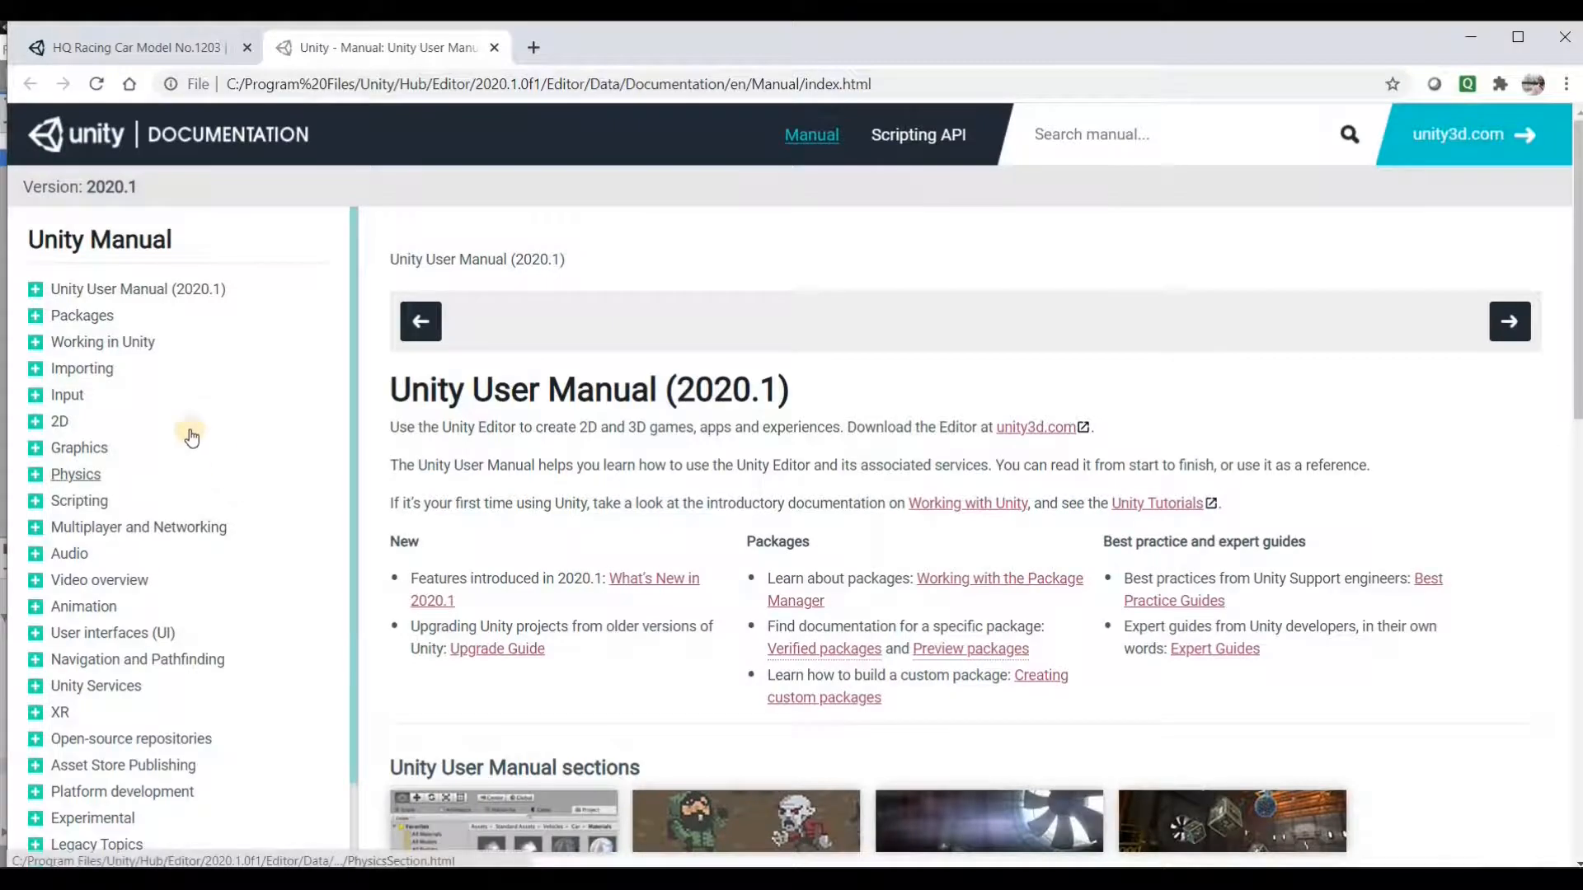
scroll(169, 424, down, 2)
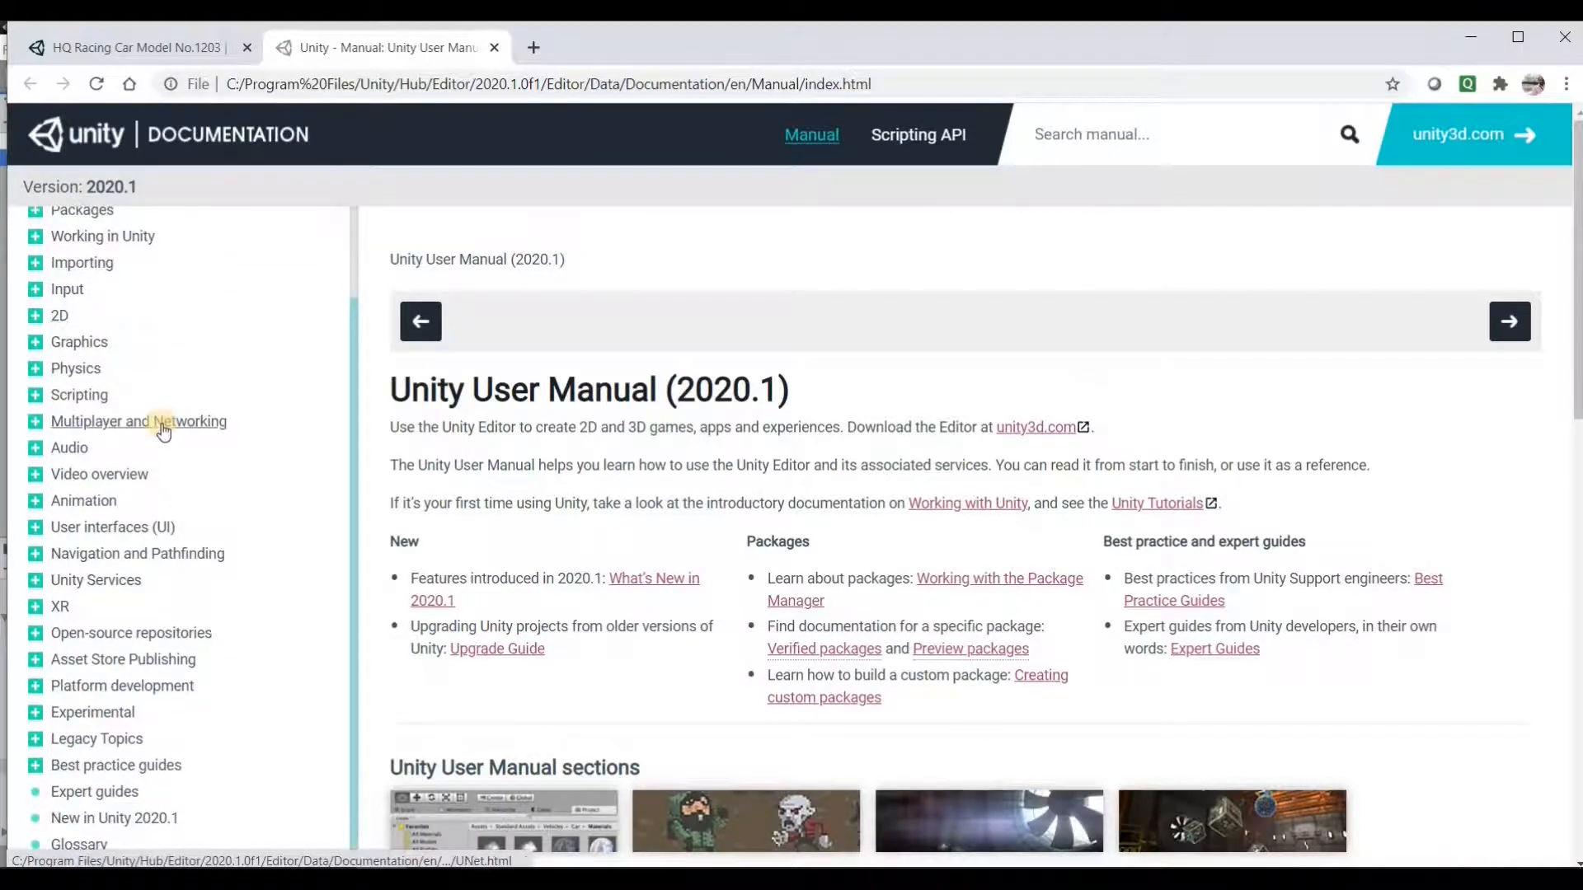
scroll(161, 424, up, 2)
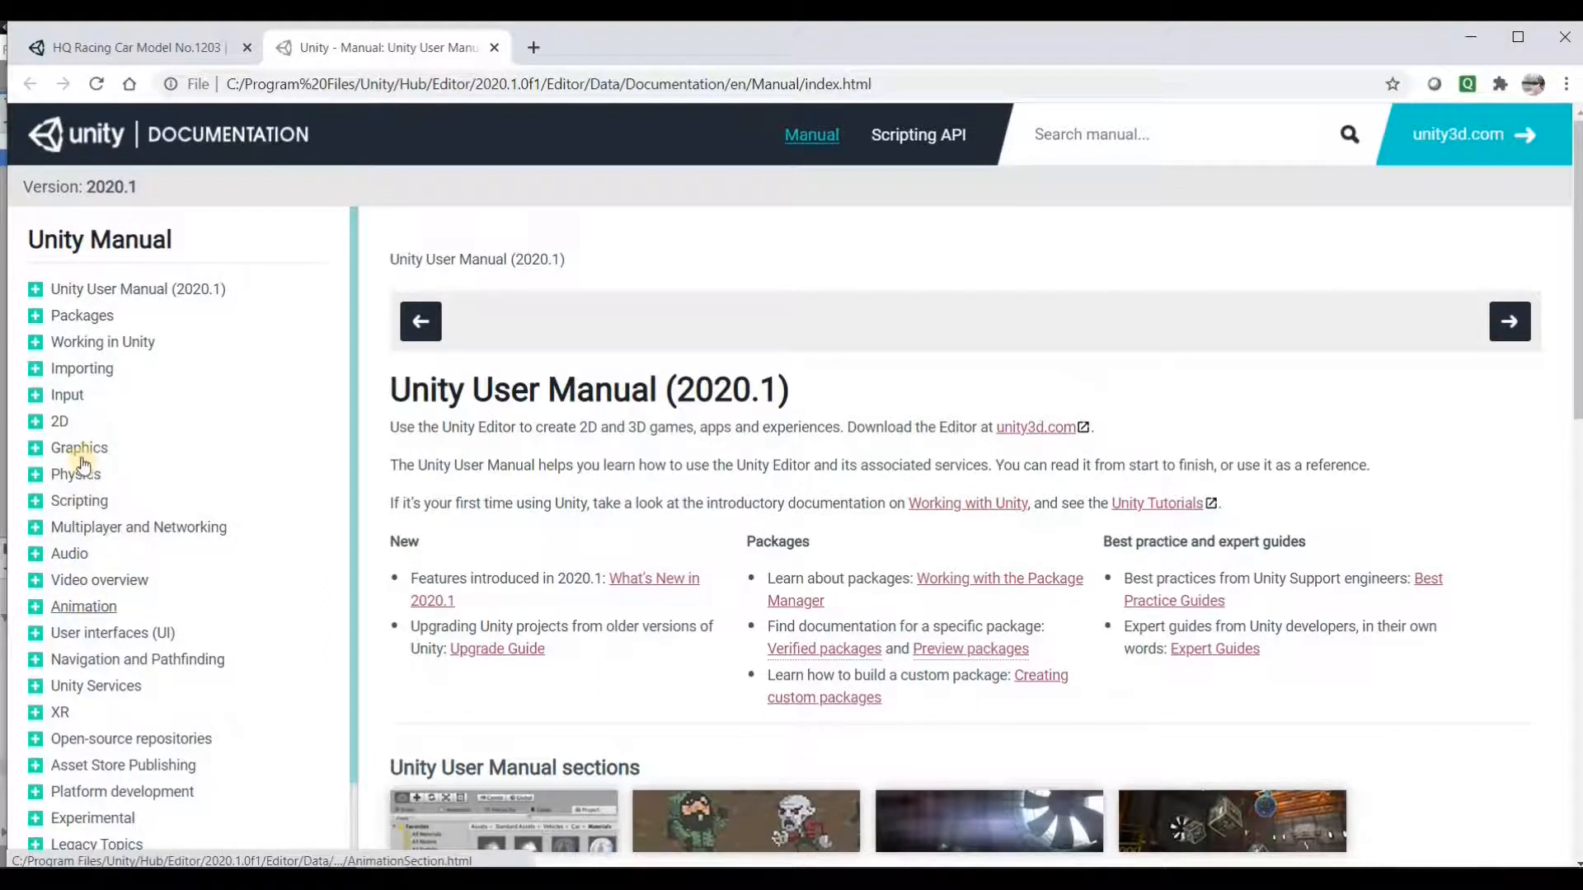
click(34, 475)
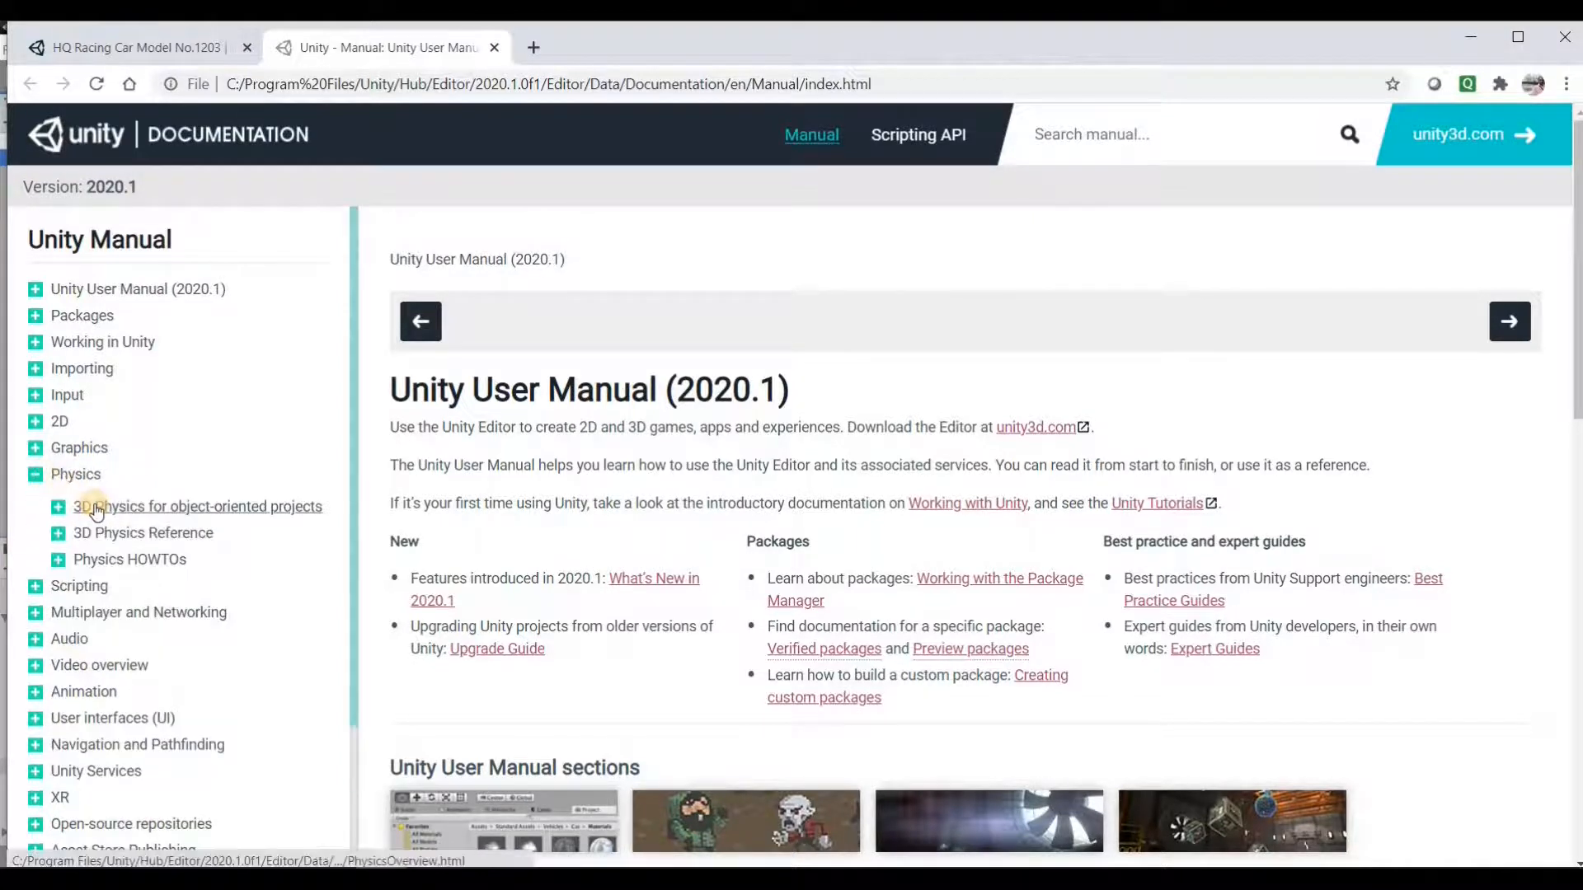
click(96, 508)
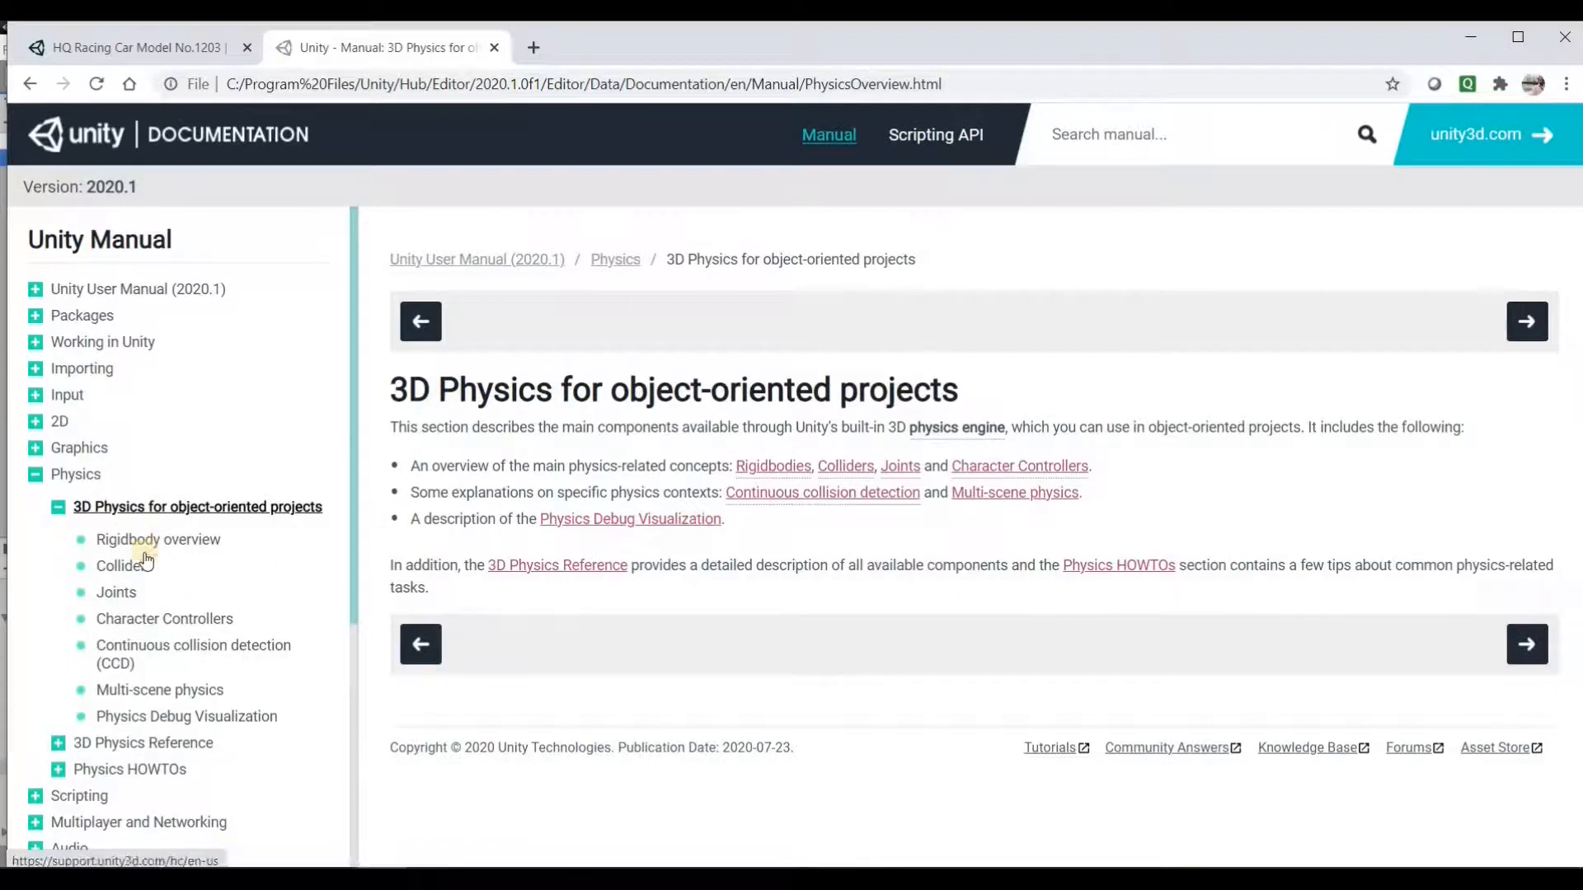
click(115, 540)
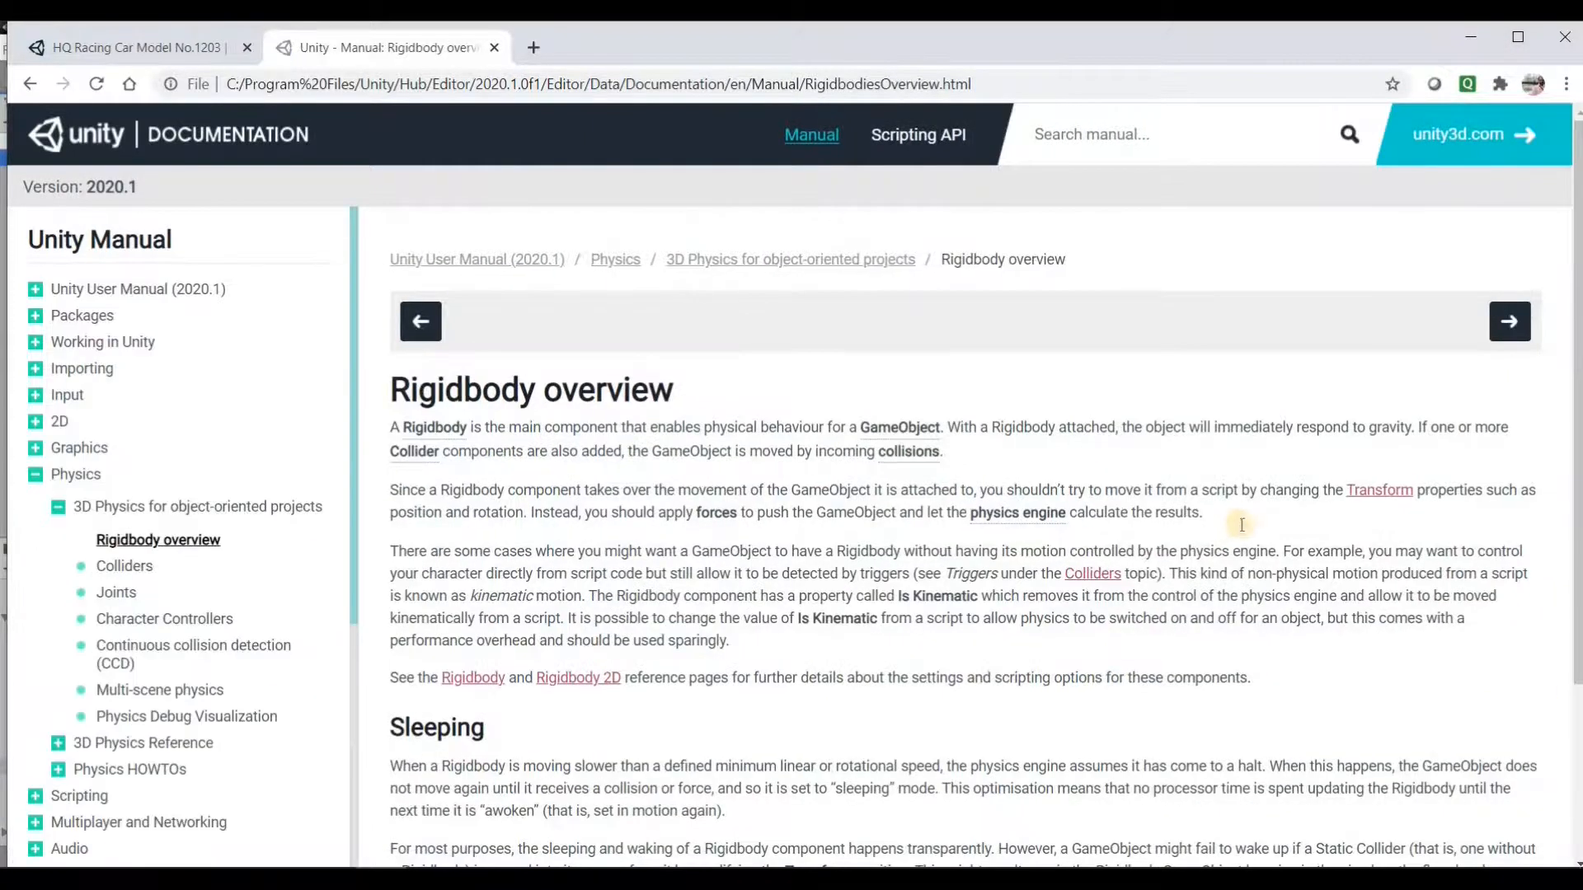
scroll(1244, 523, down, 3)
click(148, 567)
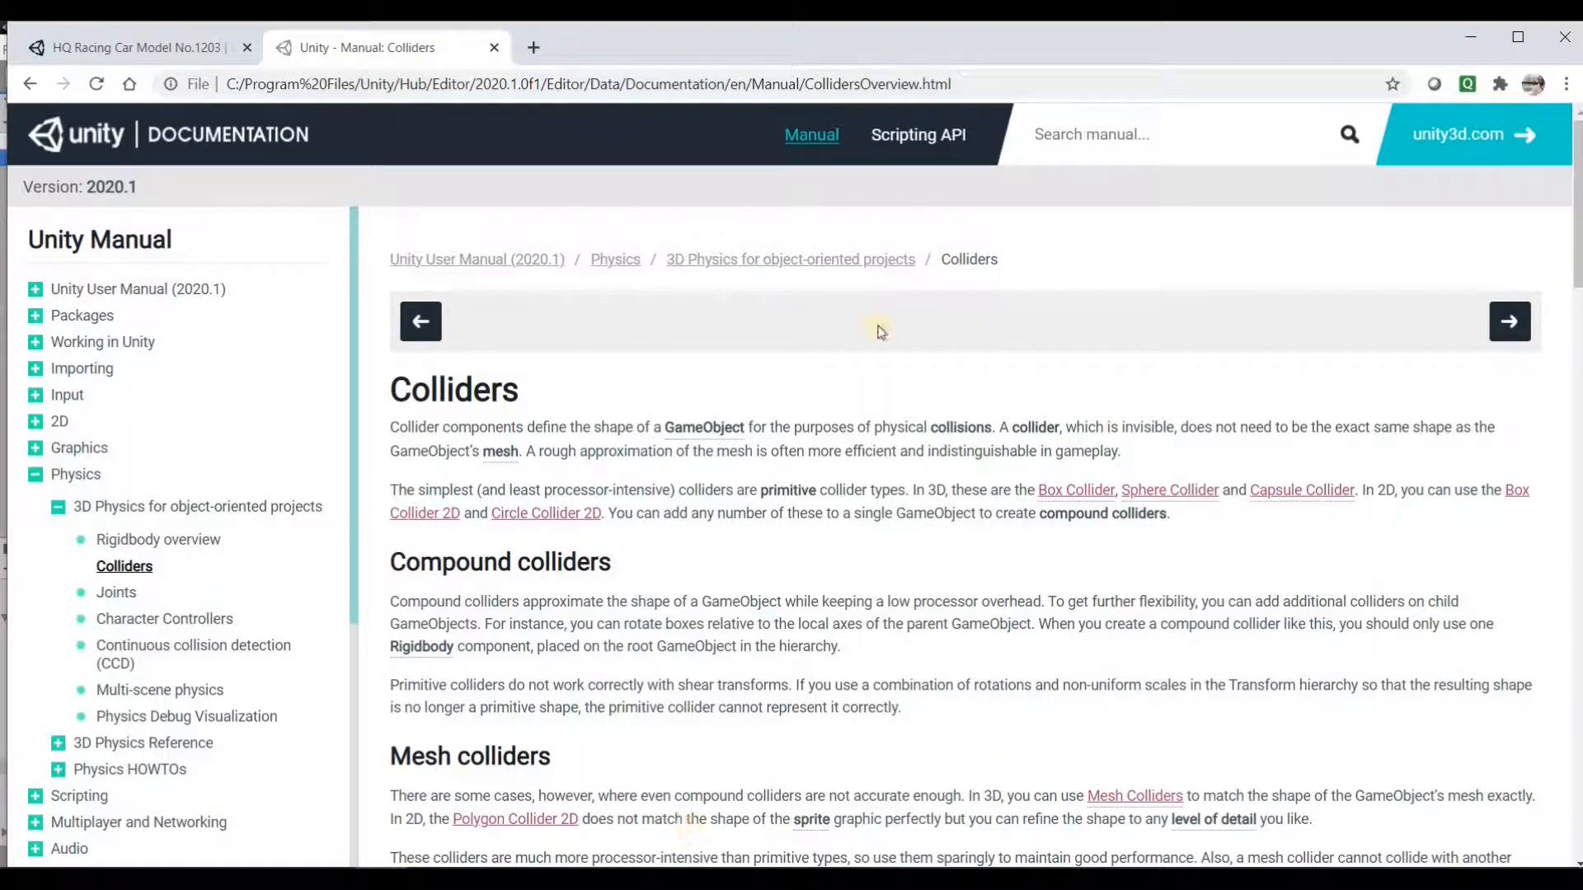
Browse the UnityEngine classes in the Scripting API, look at the AndroidJNI page, and switch back to the Unity editor.
click(925, 140)
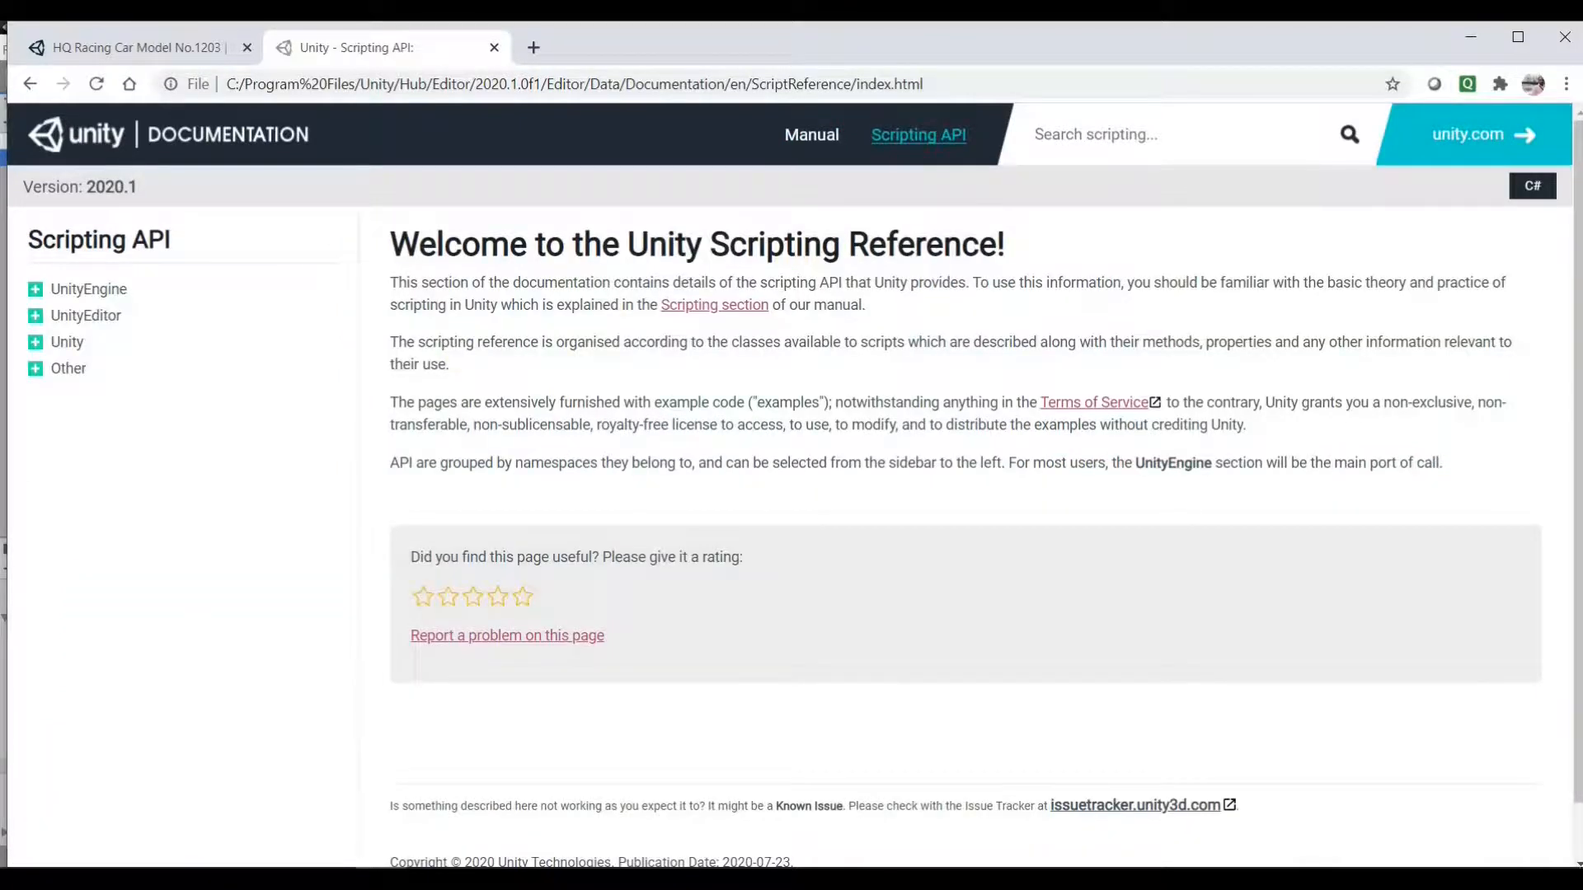
click(34, 297)
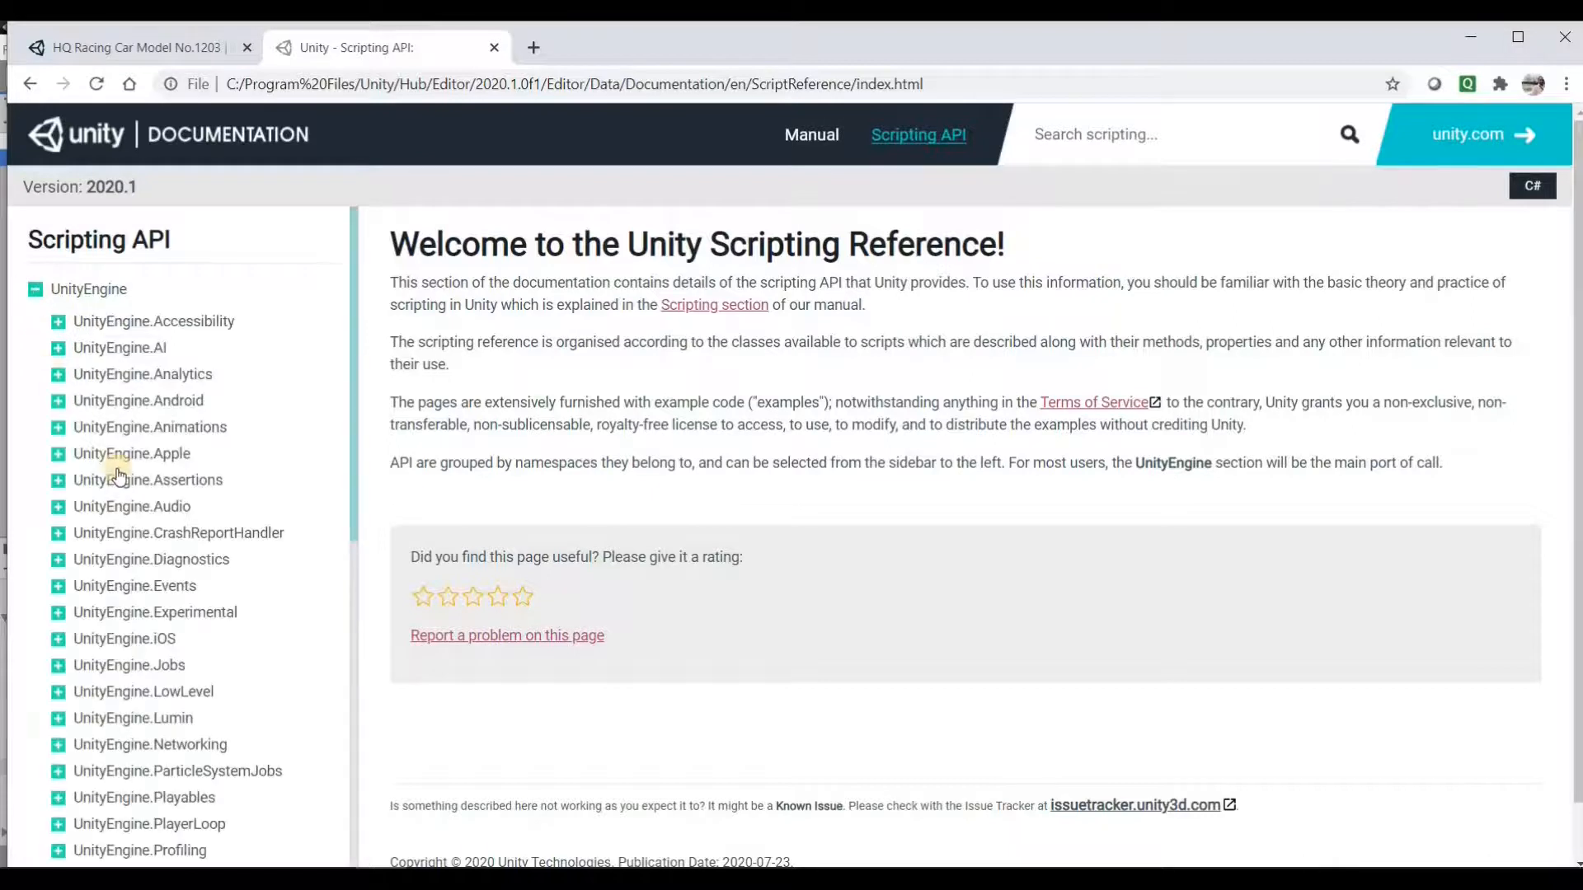
scroll(115, 462, down, 6)
scroll(121, 474, down, 2)
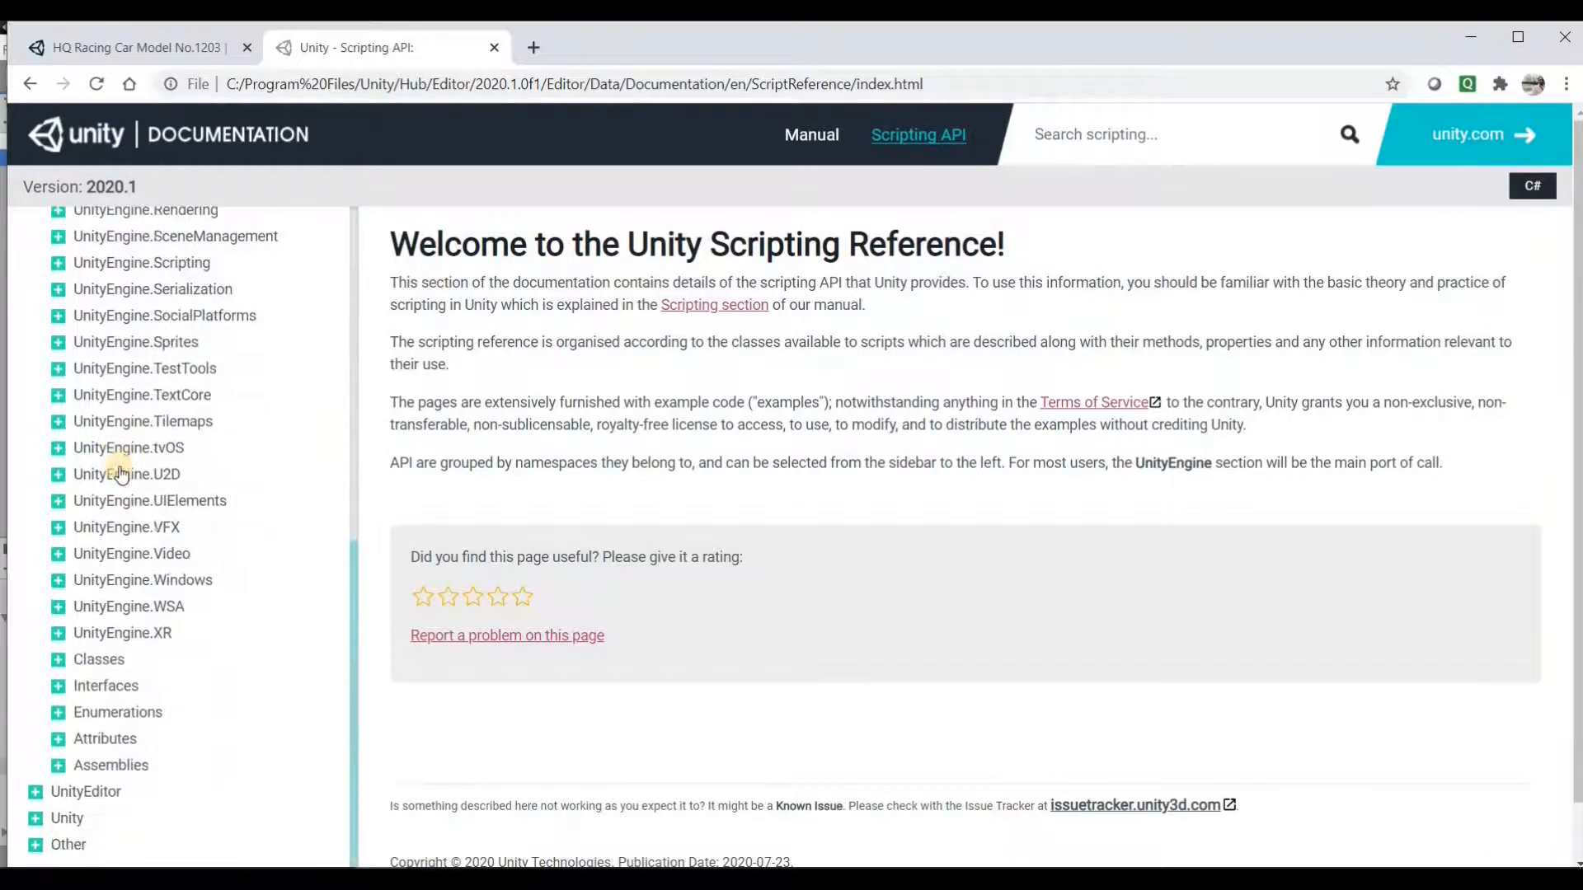
click(99, 660)
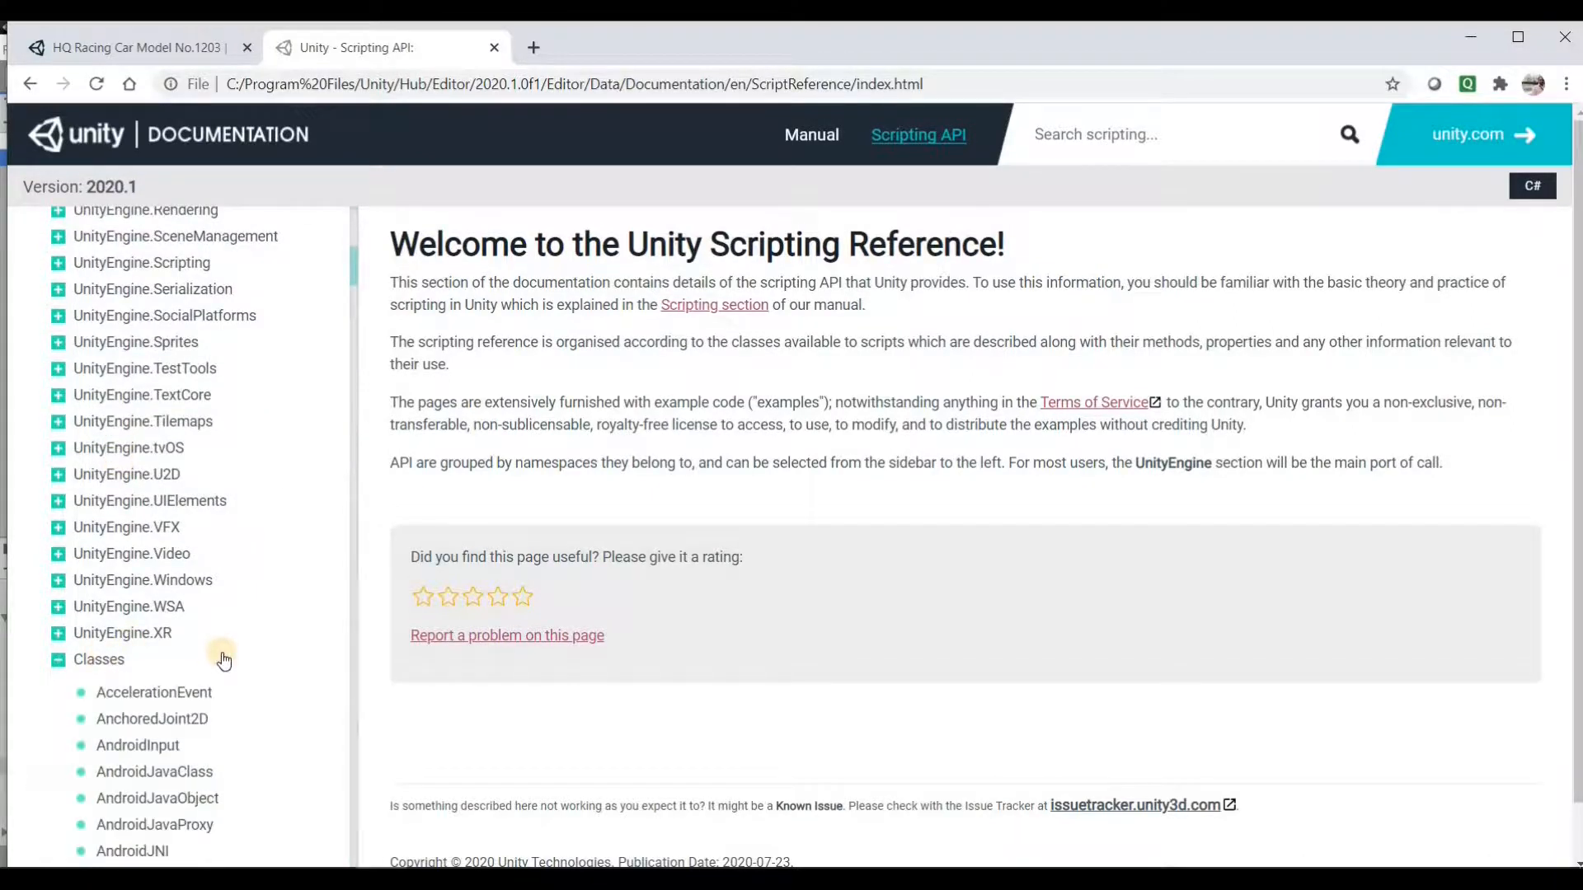
scroll(220, 657, down, 2)
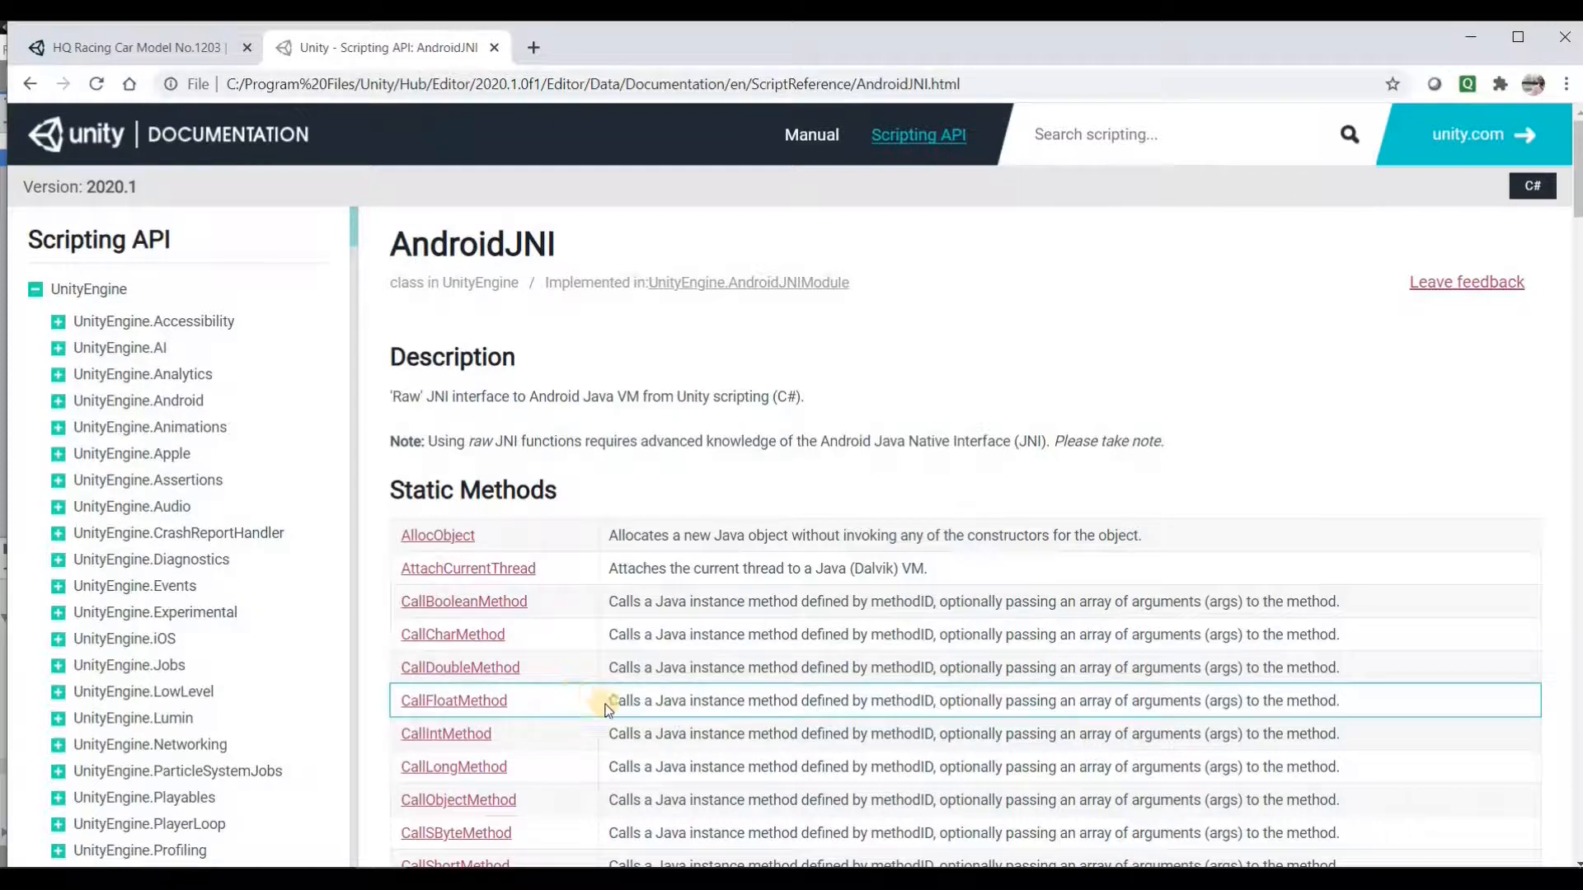
key(alt+Tab)
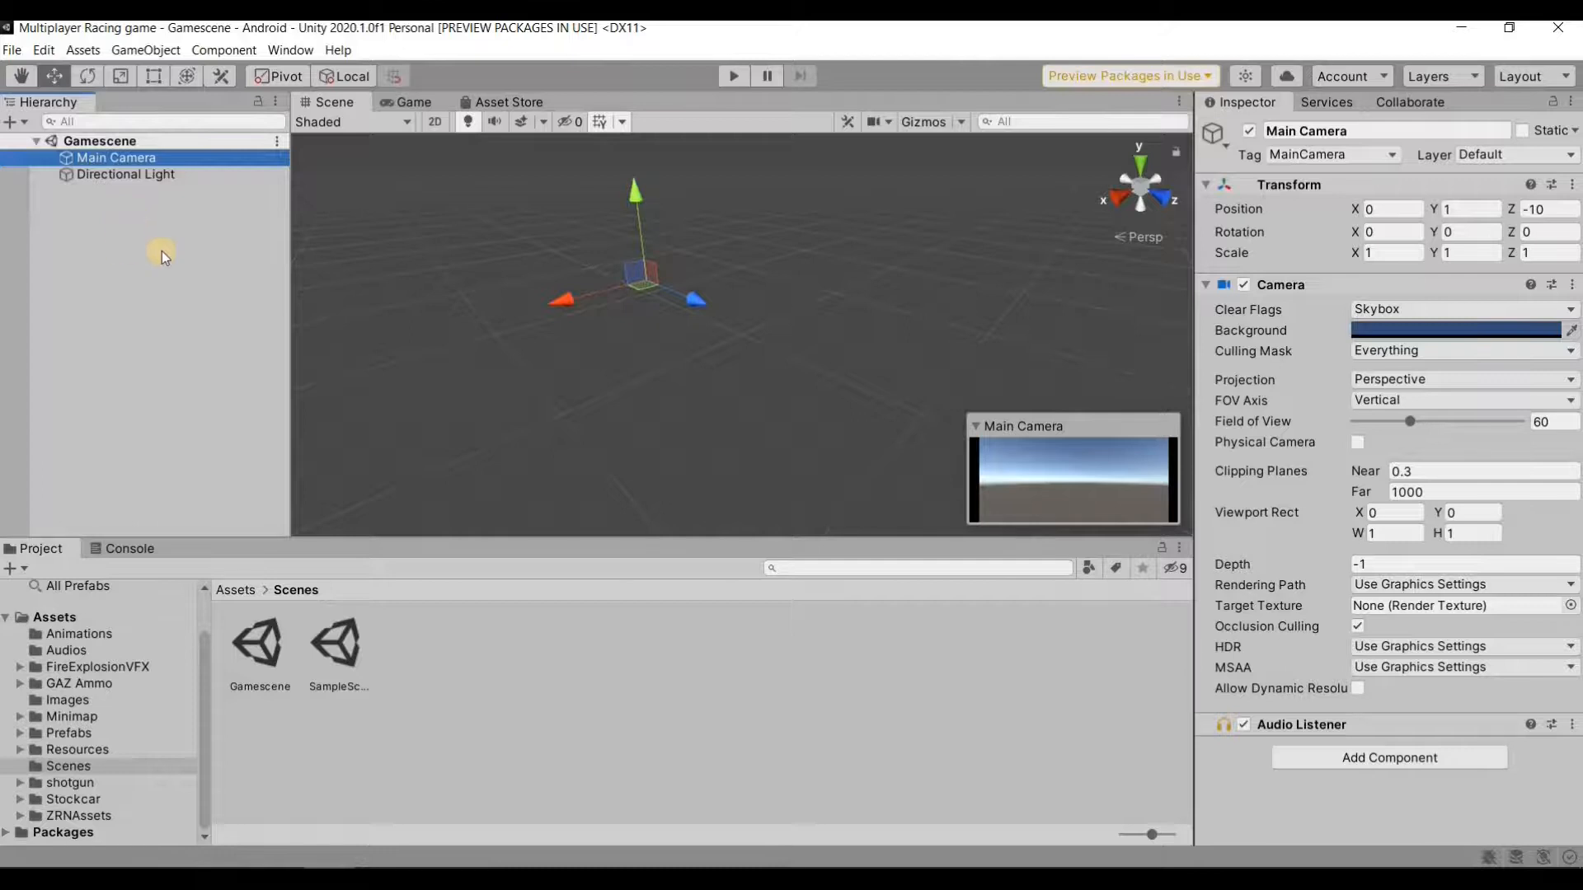
Add a 3D Plane object to Gamescene and clear the selection.
click(18, 122)
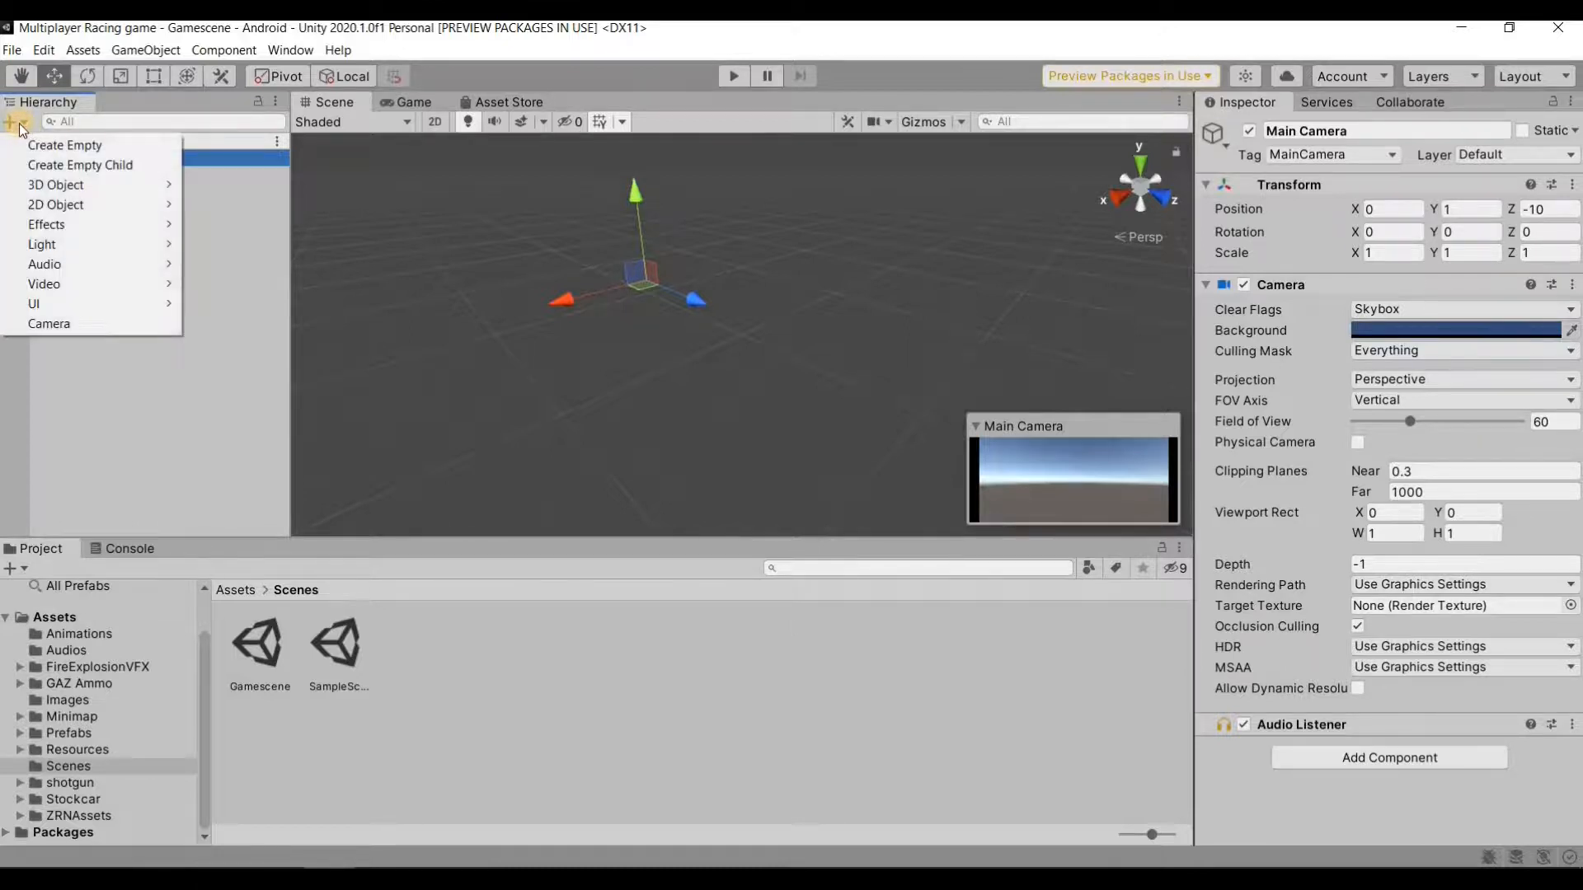
mouse_move(41, 186)
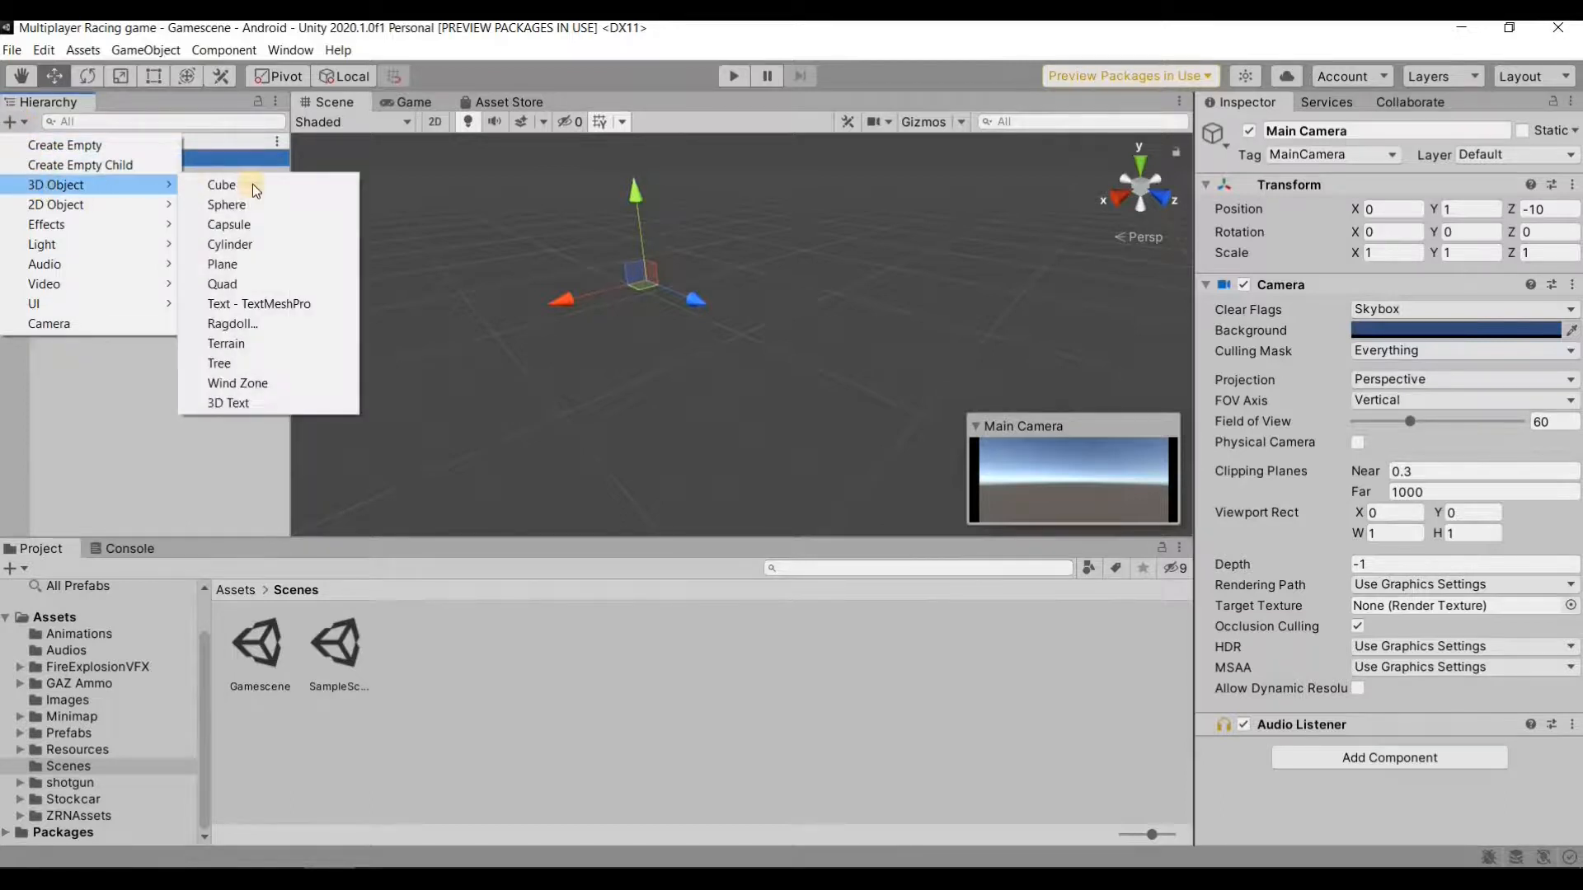
click(261, 264)
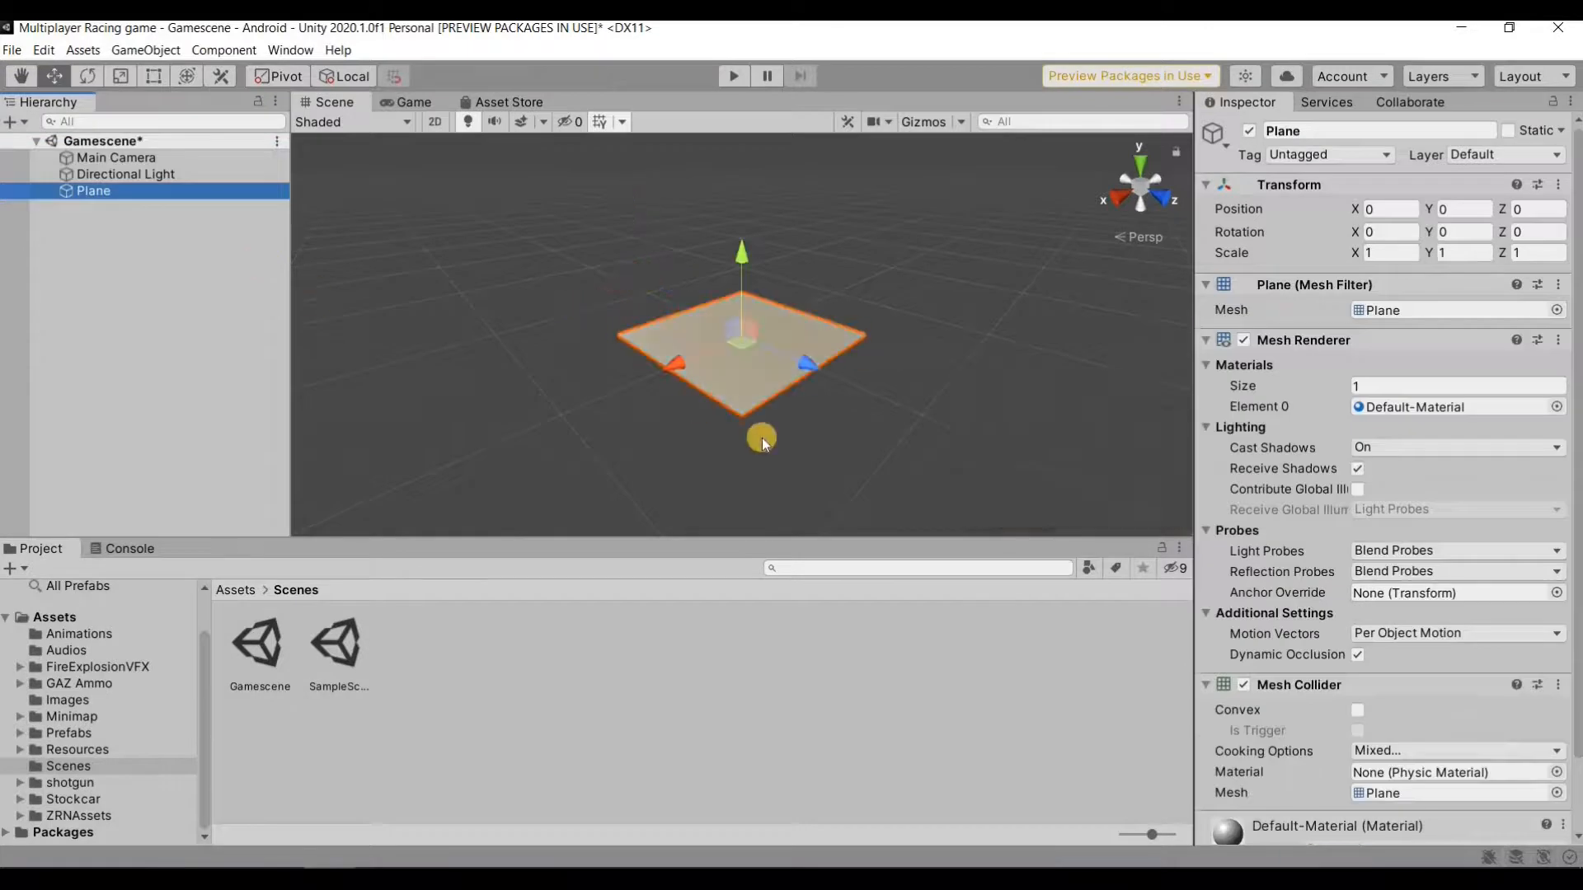
click(807, 454)
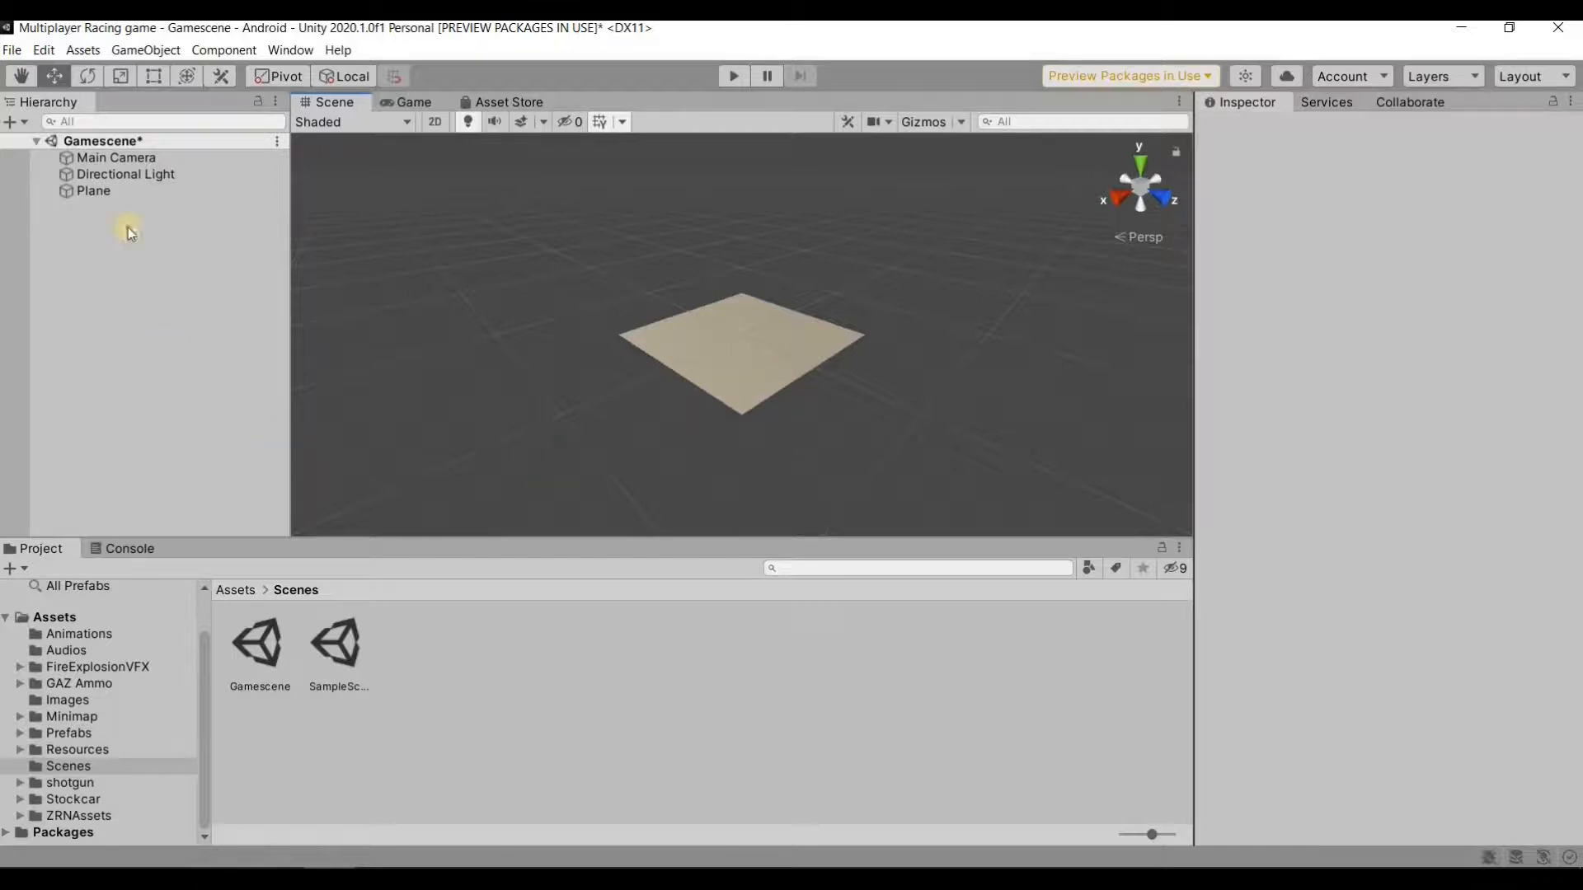
Inspect the Plane and Main Camera properties, and view the plane through the camera in the Game view.
click(107, 191)
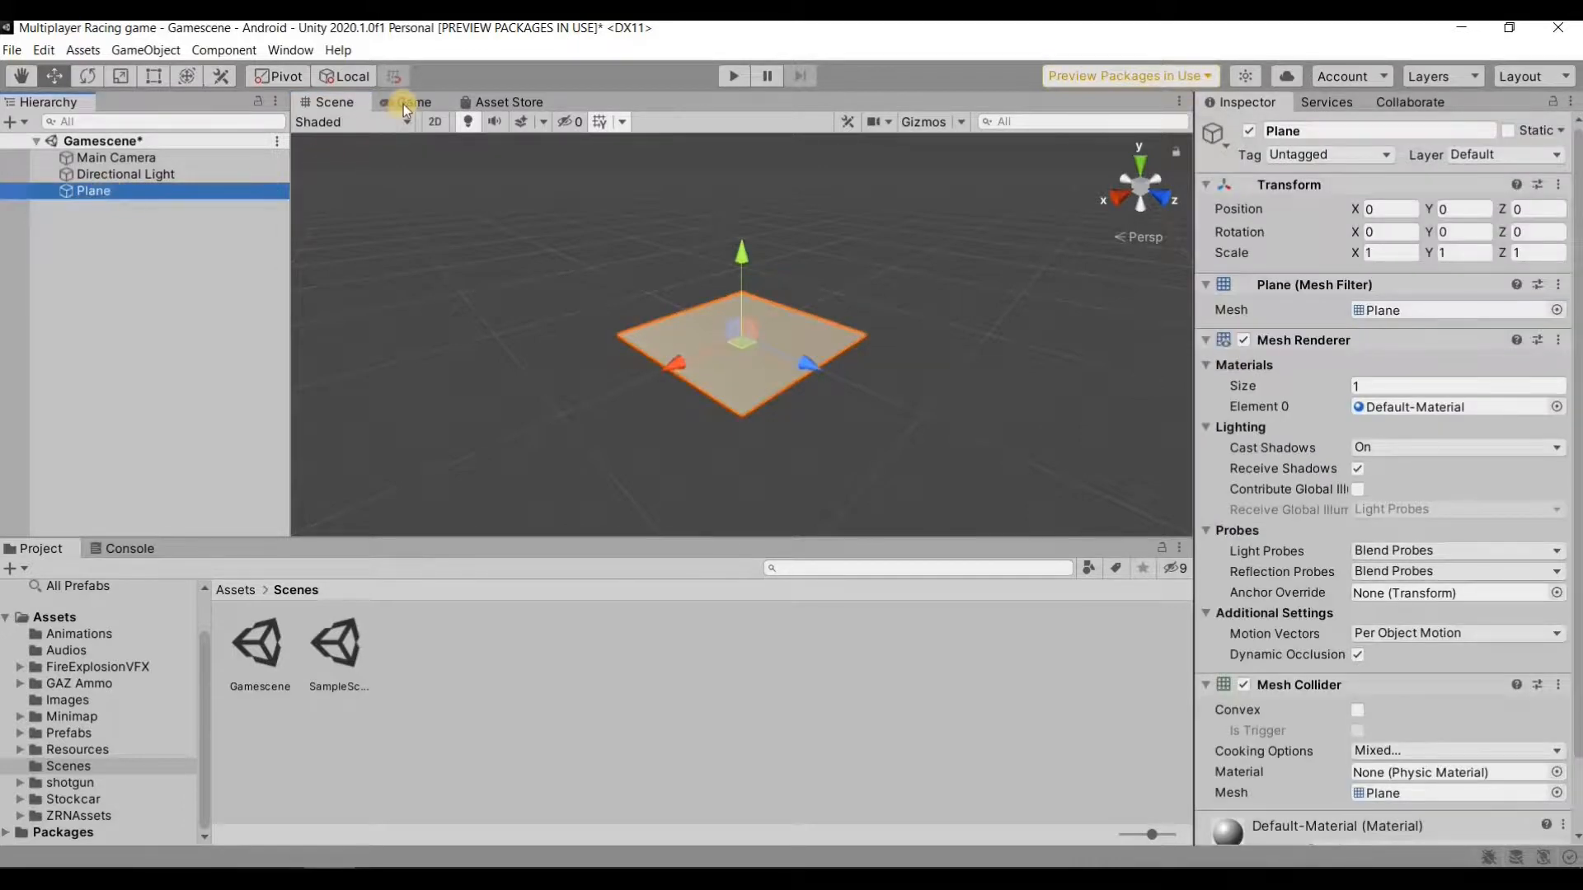
click(137, 161)
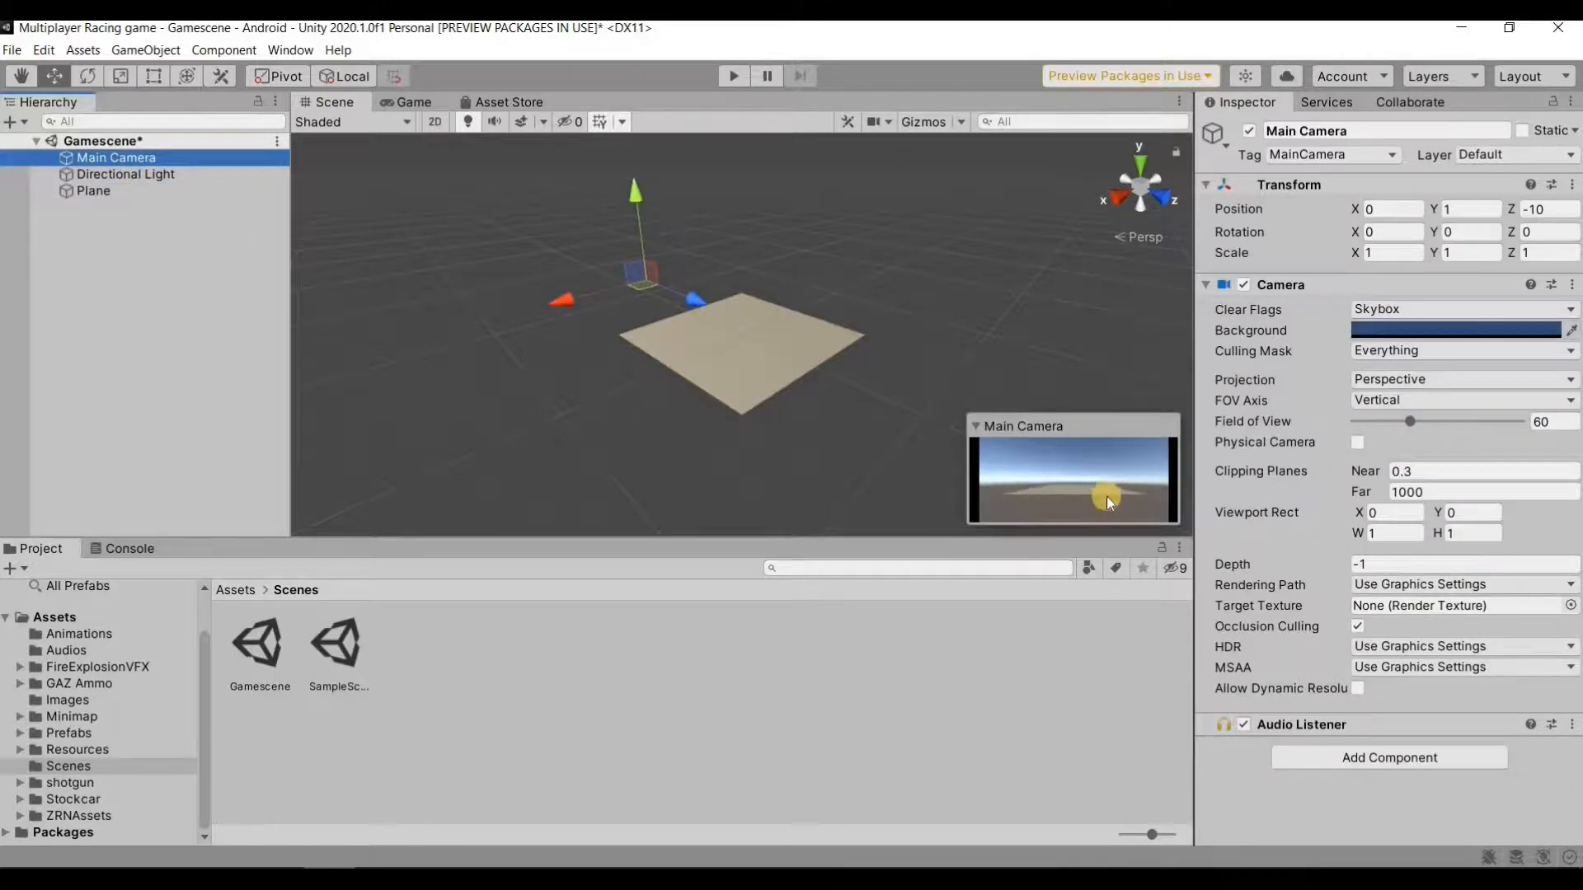
click(412, 103)
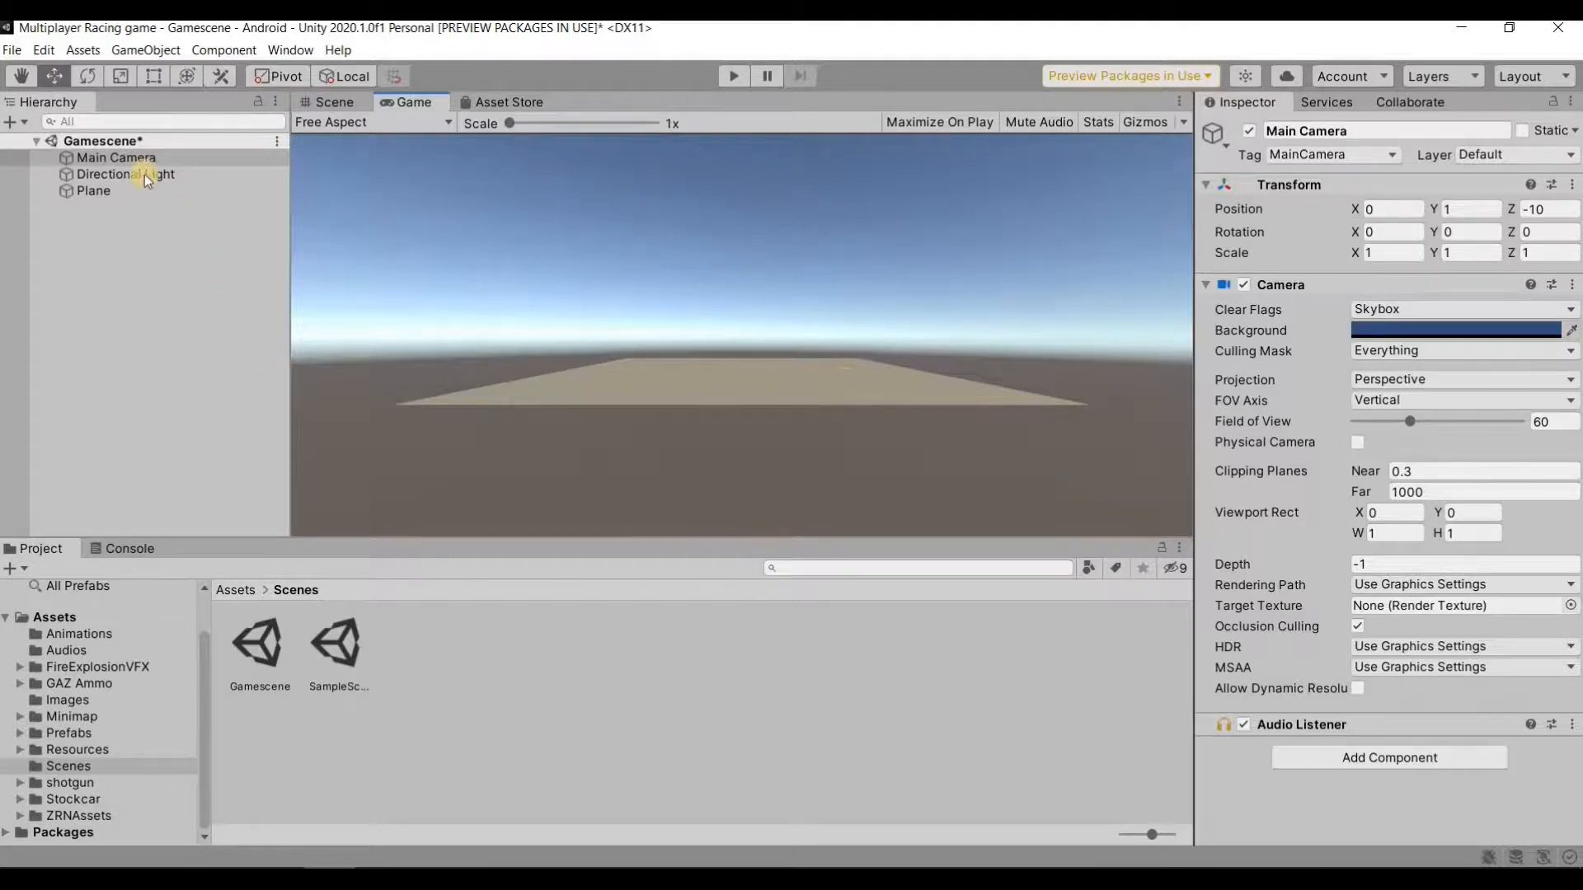
Add a 3D Cube object to Gamescene and set its Y position to 0.5.
click(21, 124)
mouse_move(50, 184)
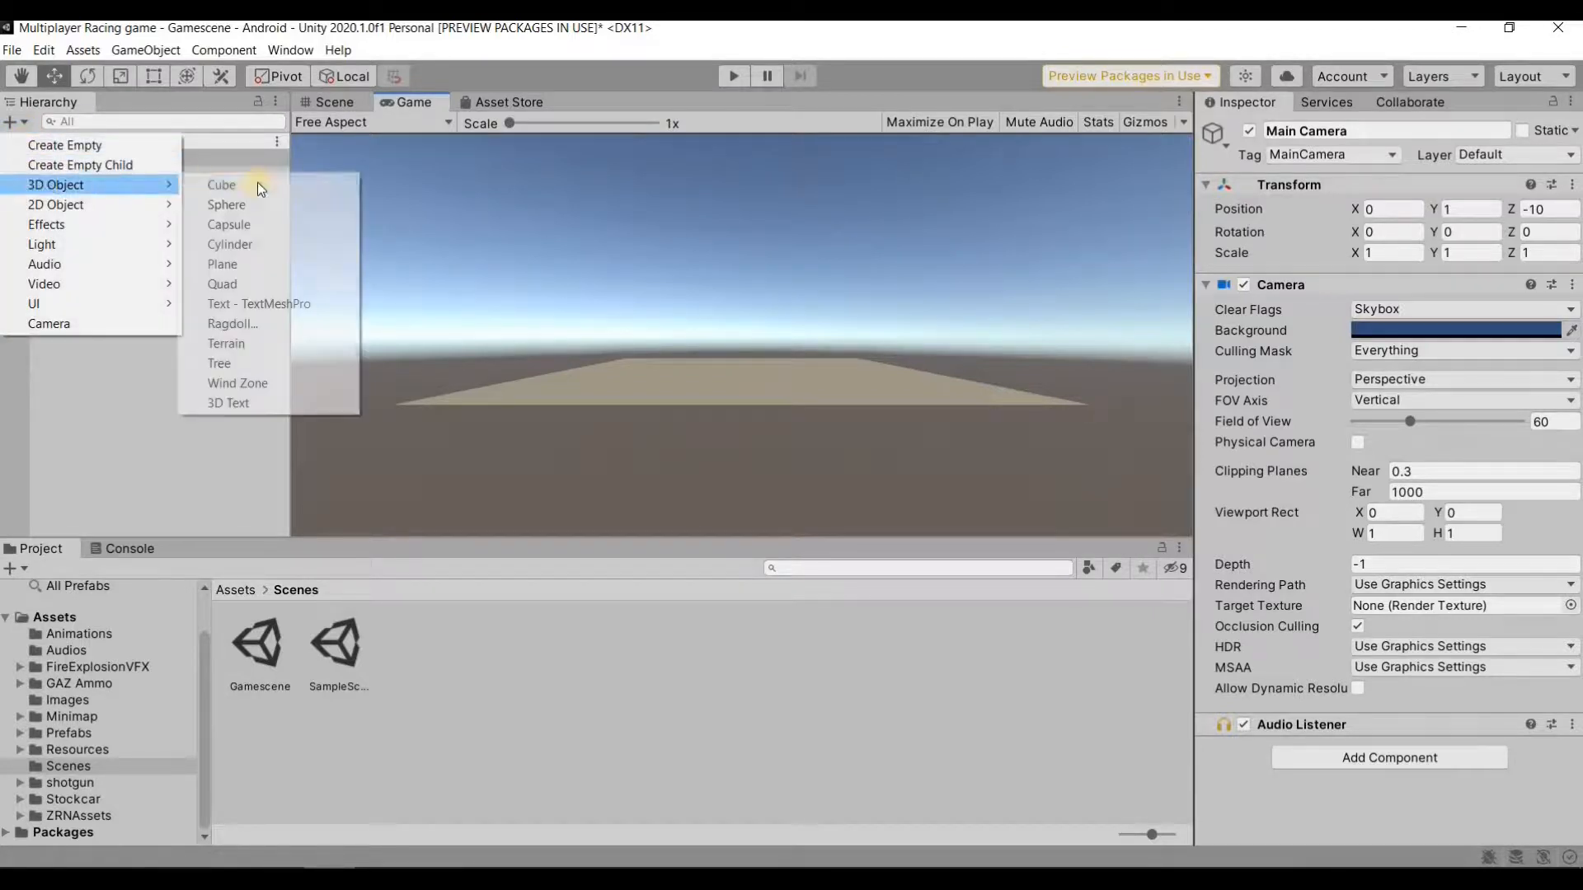
click(258, 184)
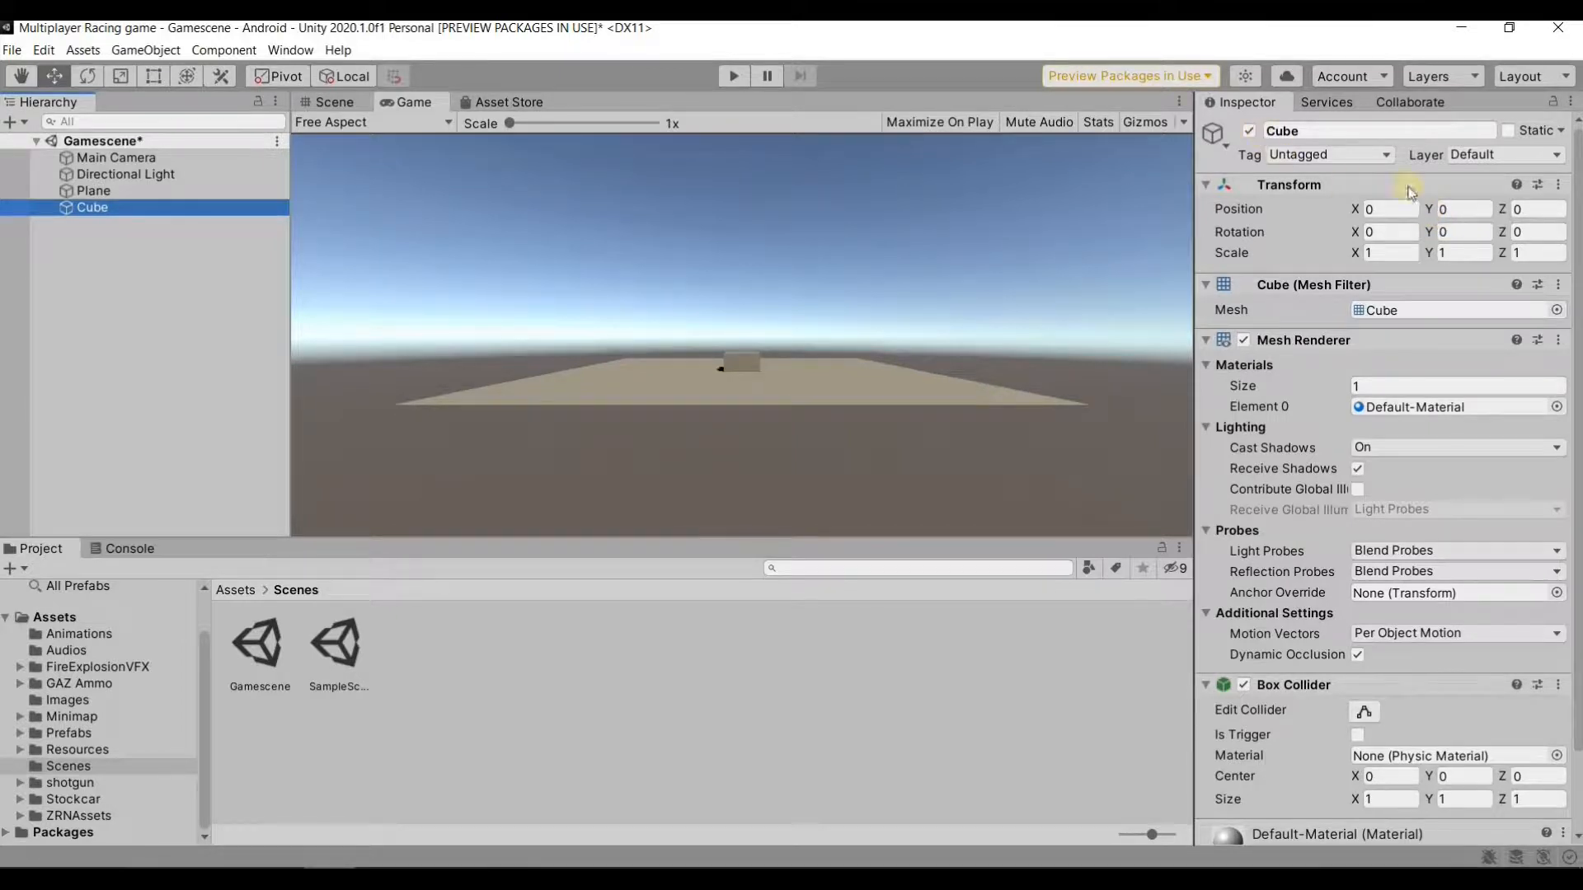
mouse_move(1444, 211)
mouse_down()
mouse_move(1497, 216)
mouse_move(1457, 219)
mouse_up()
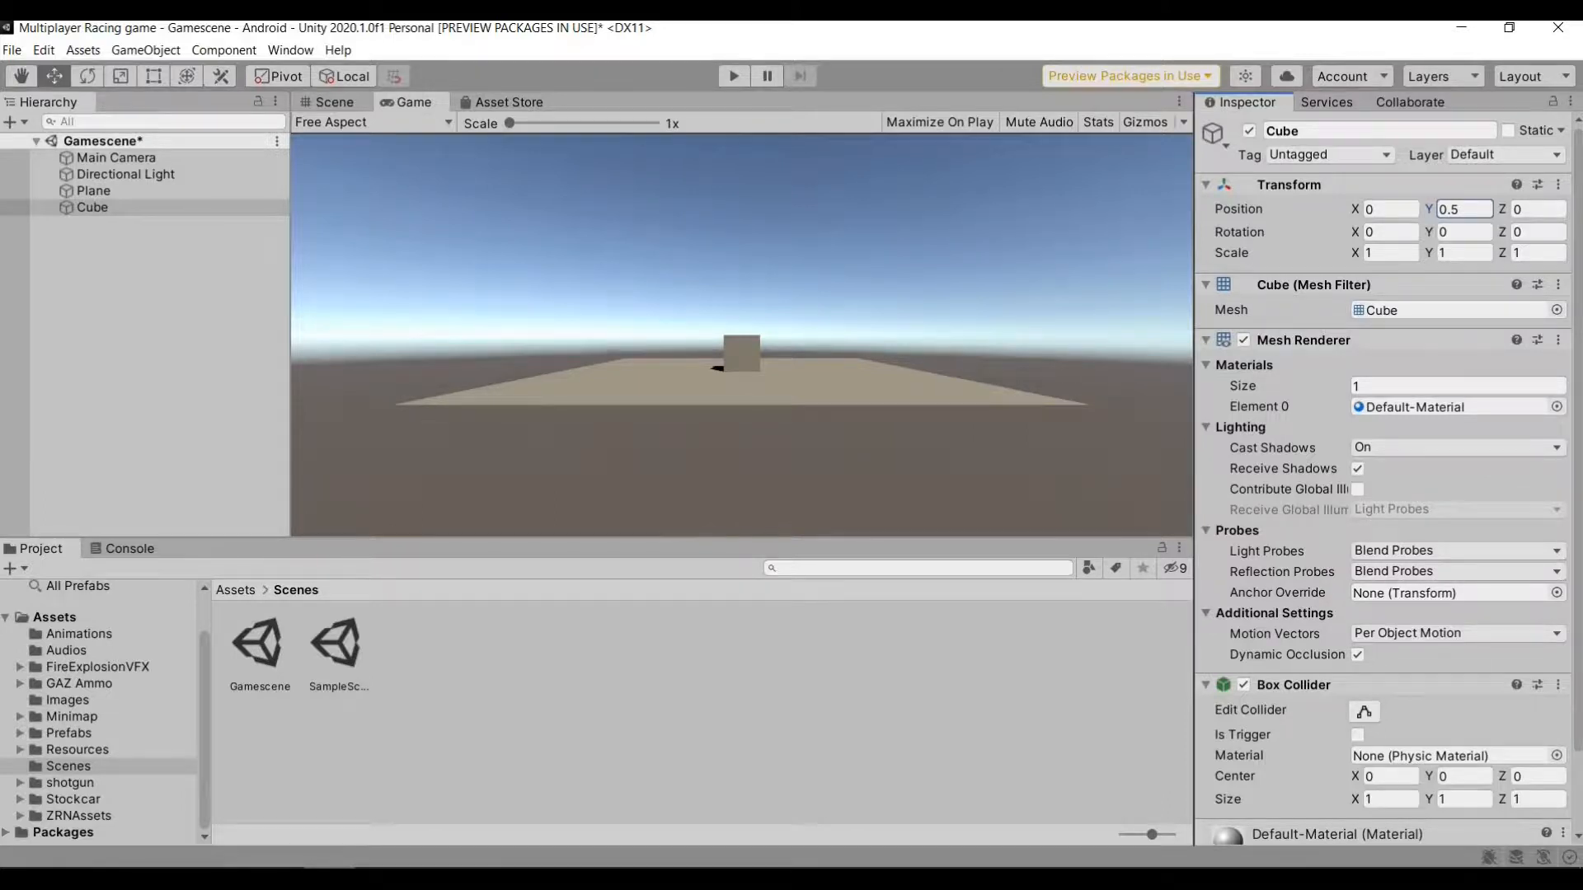
Delete the Plane and the Cube from Gamescene.
click(89, 194)
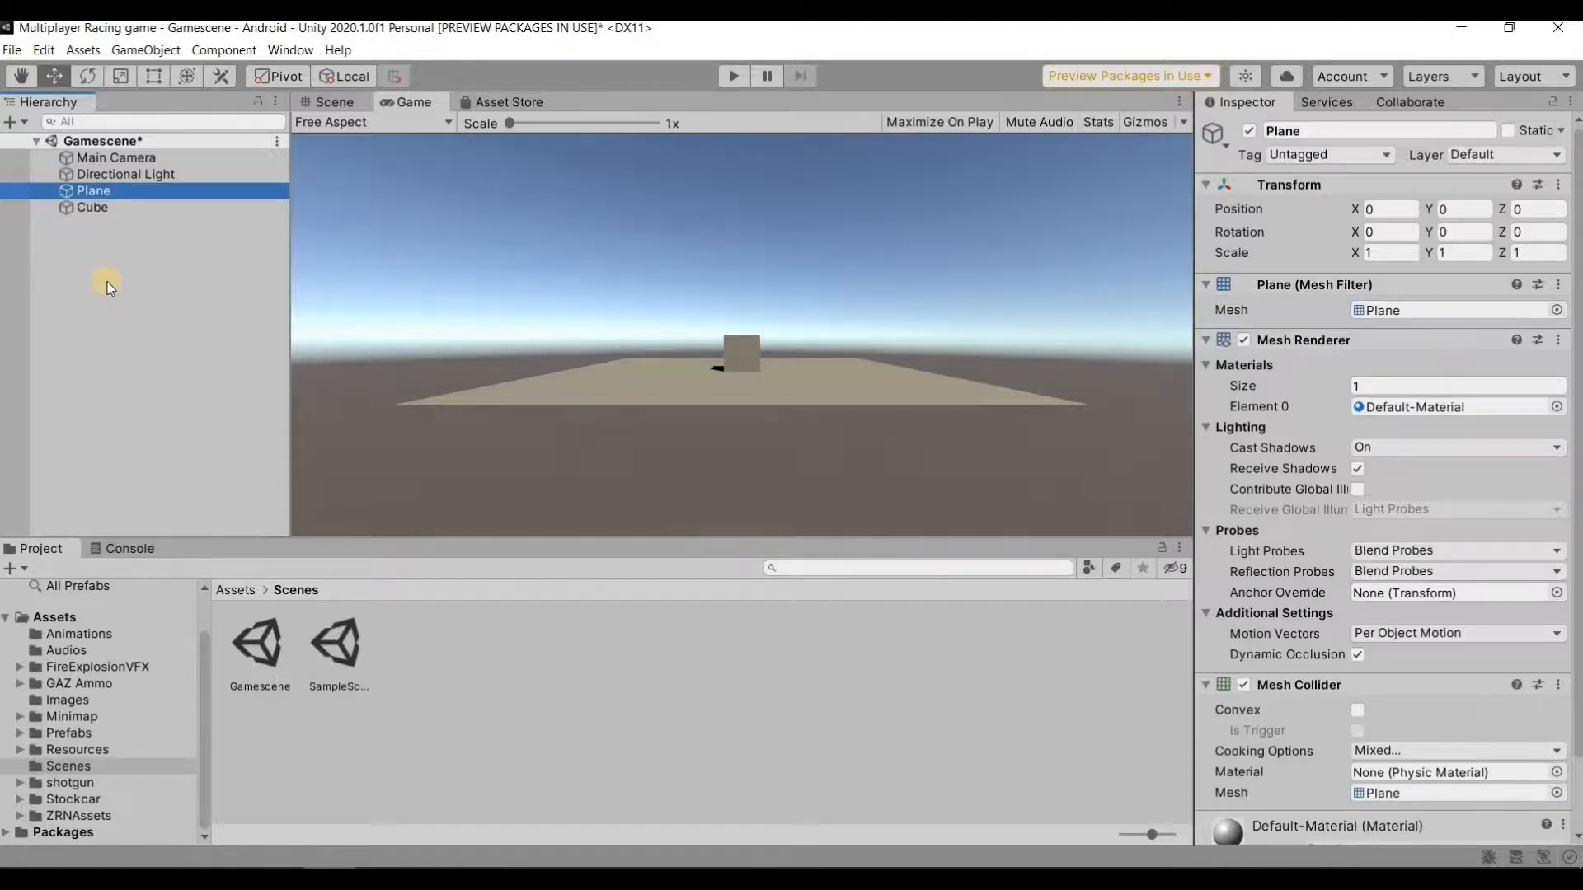
key(Delete)
click(95, 191)
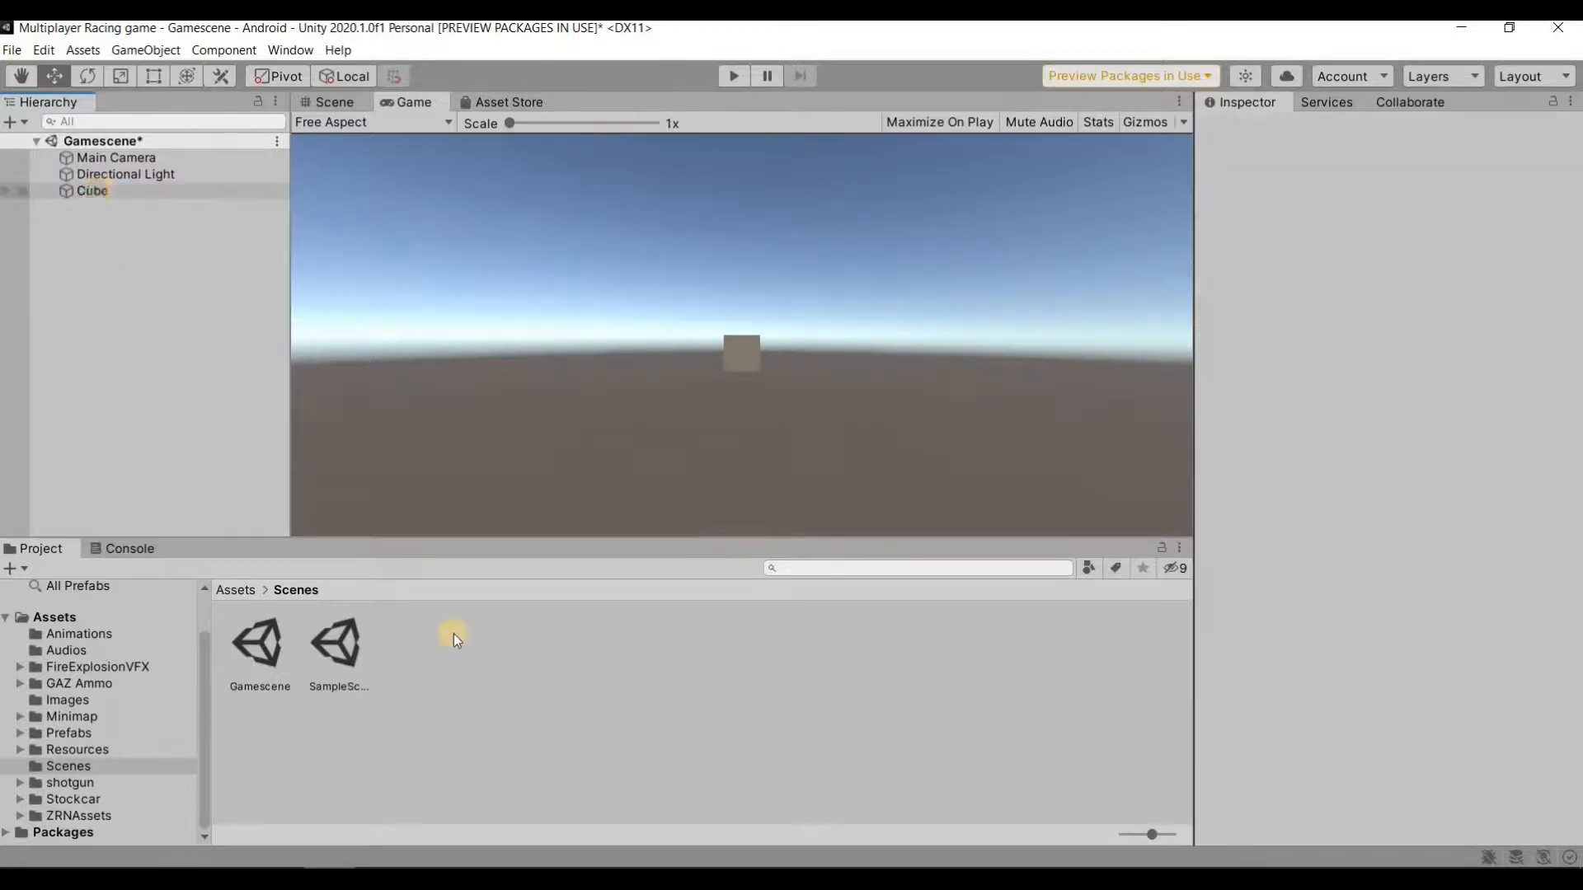
key(Delete)
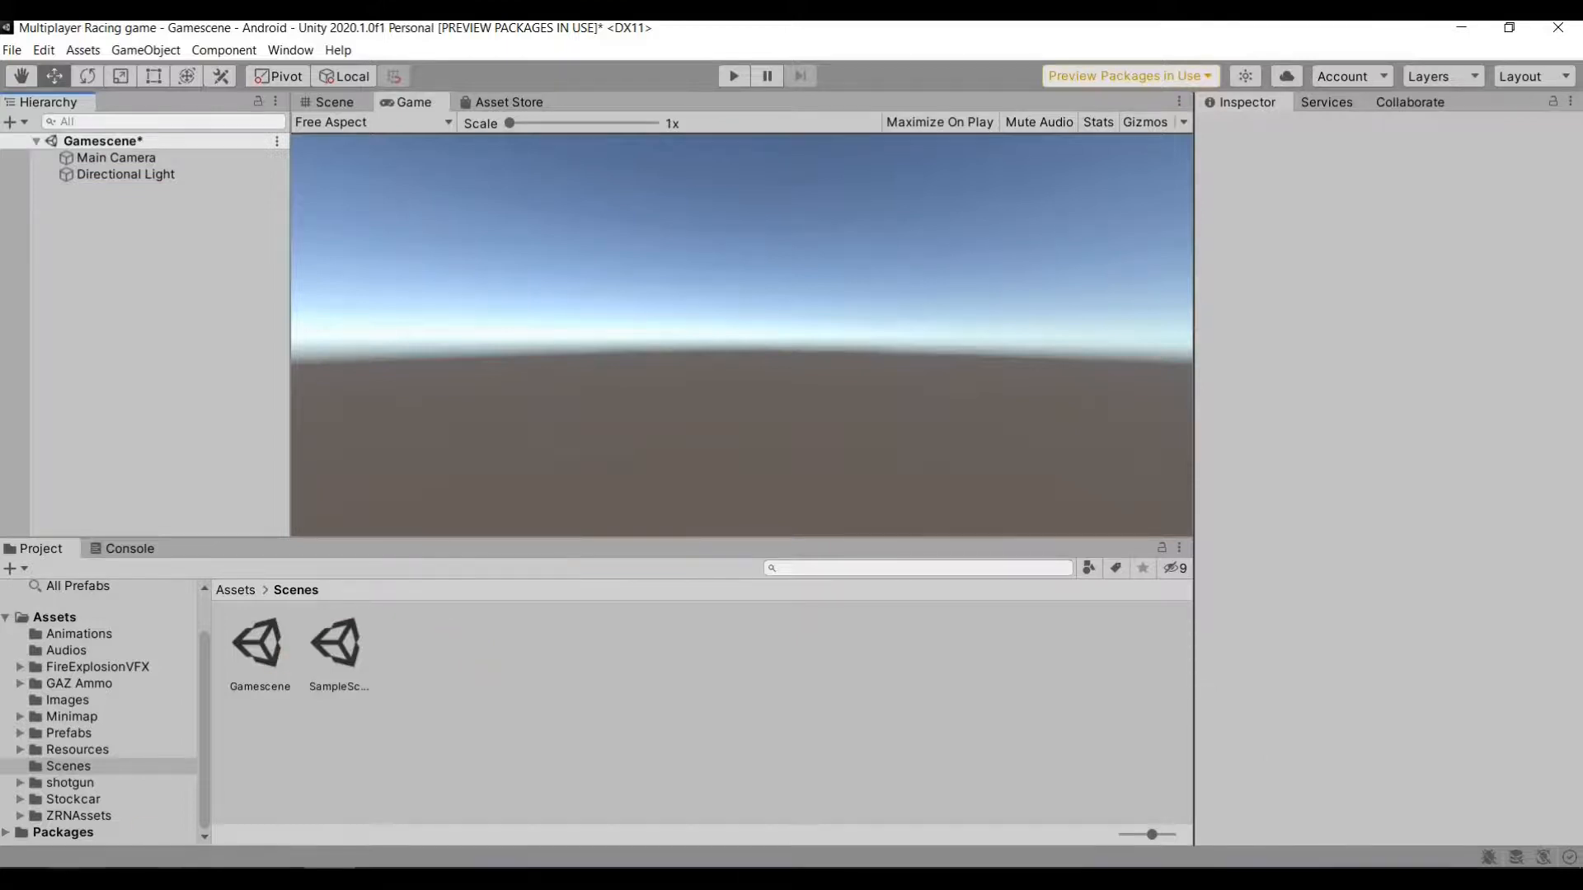
Save Gamescene and add the City prefab from the Prefabs folder to its hierarchy.
click(66, 733)
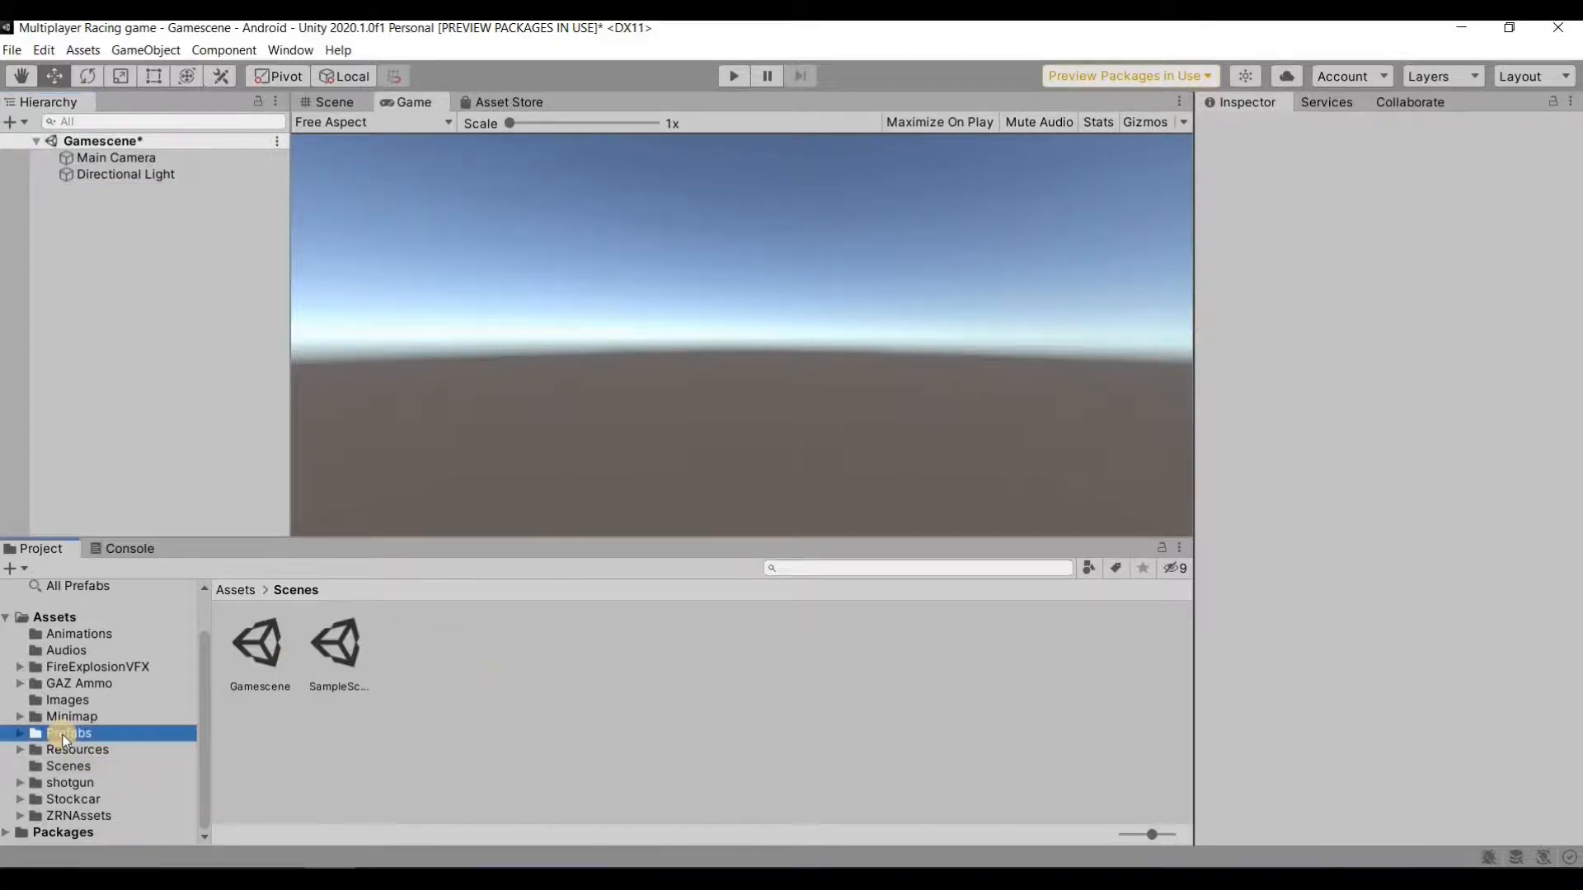
key(ctrl+s)
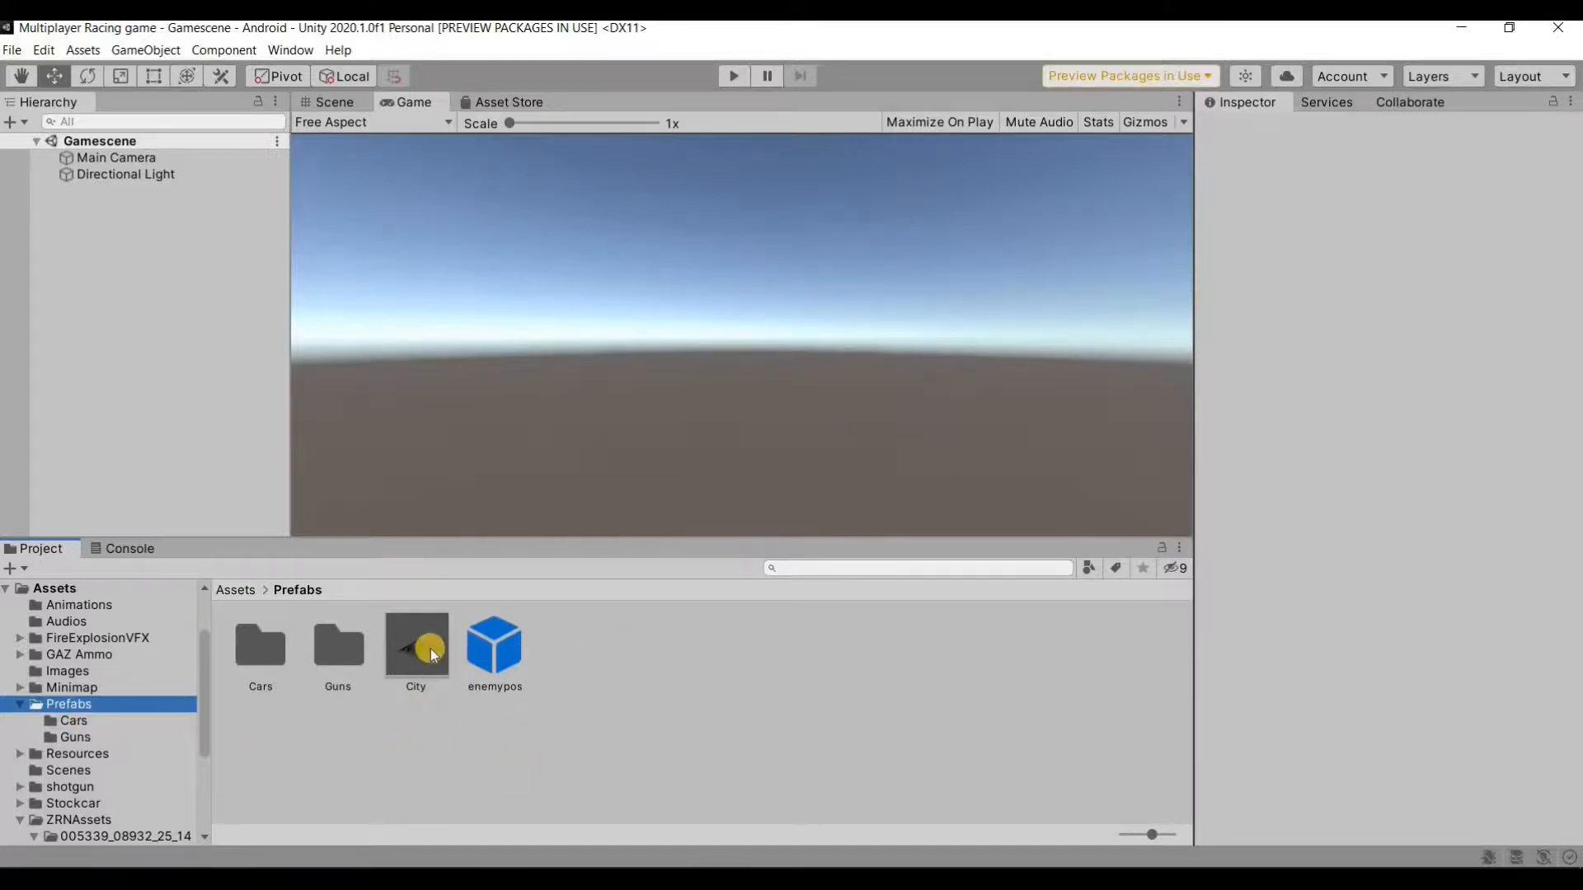
drag(422, 656, 127, 358)
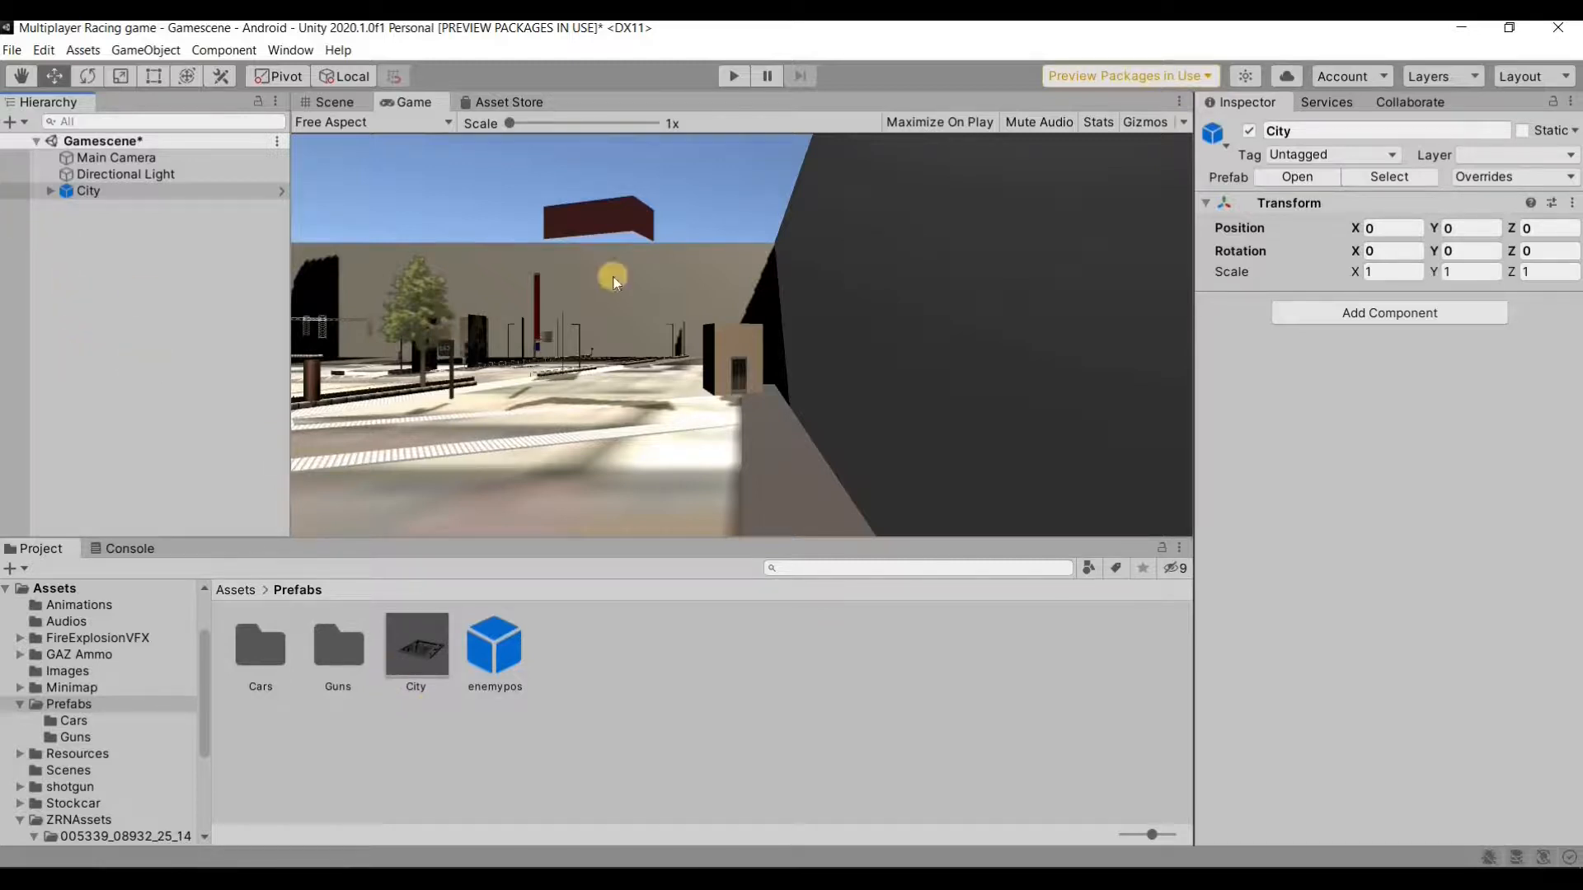
Examine the whole City model from outside and above in the Scene view.
click(333, 101)
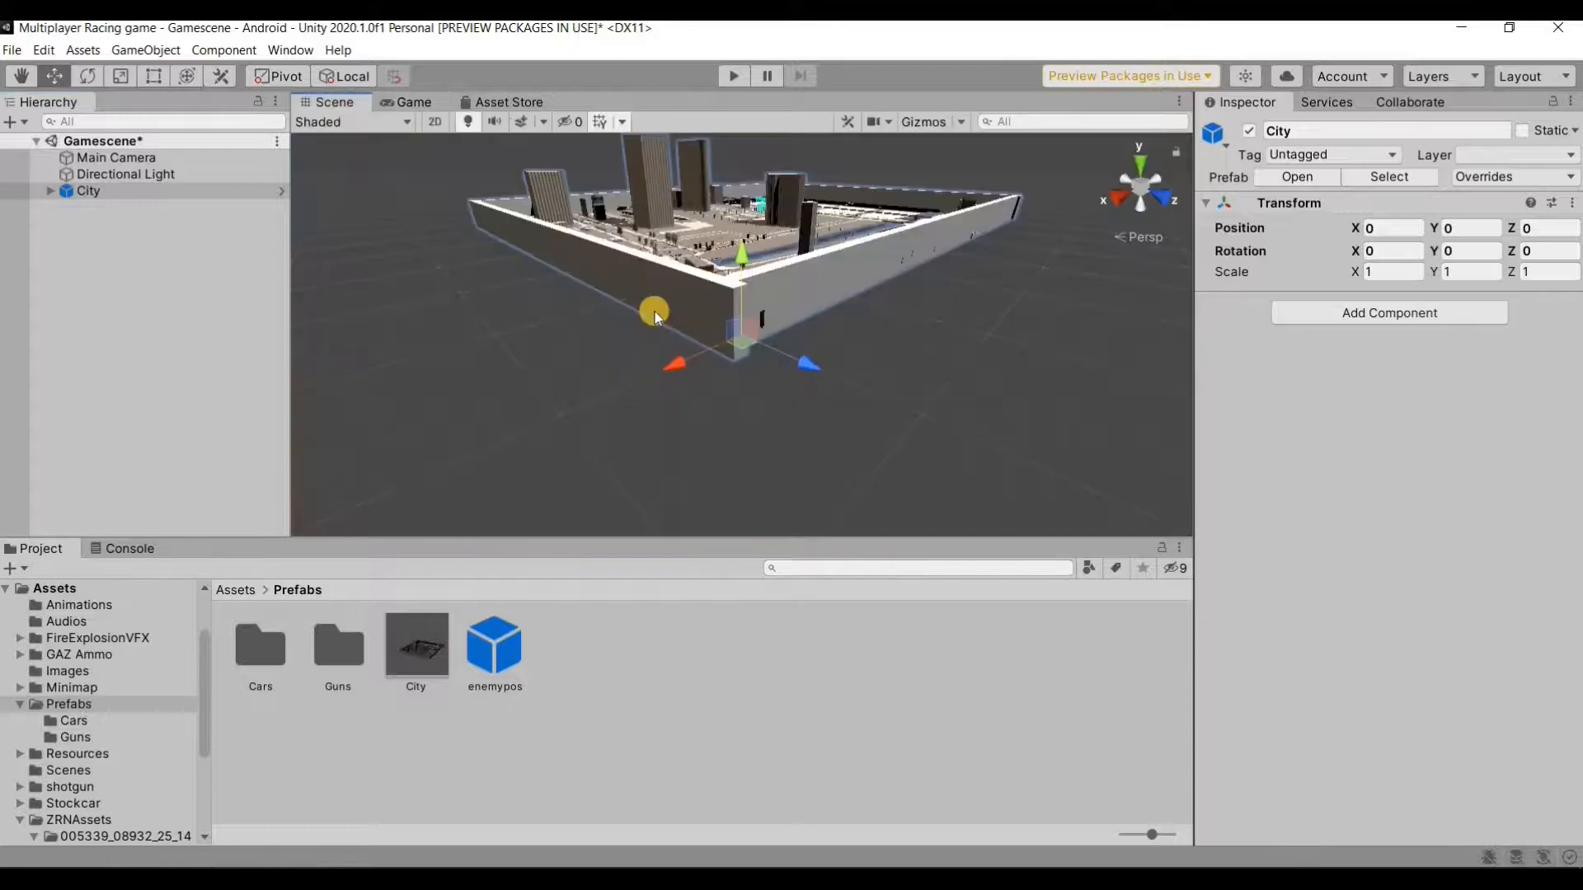
scroll(656, 317, down, 1)
scroll(656, 319, down, 2)
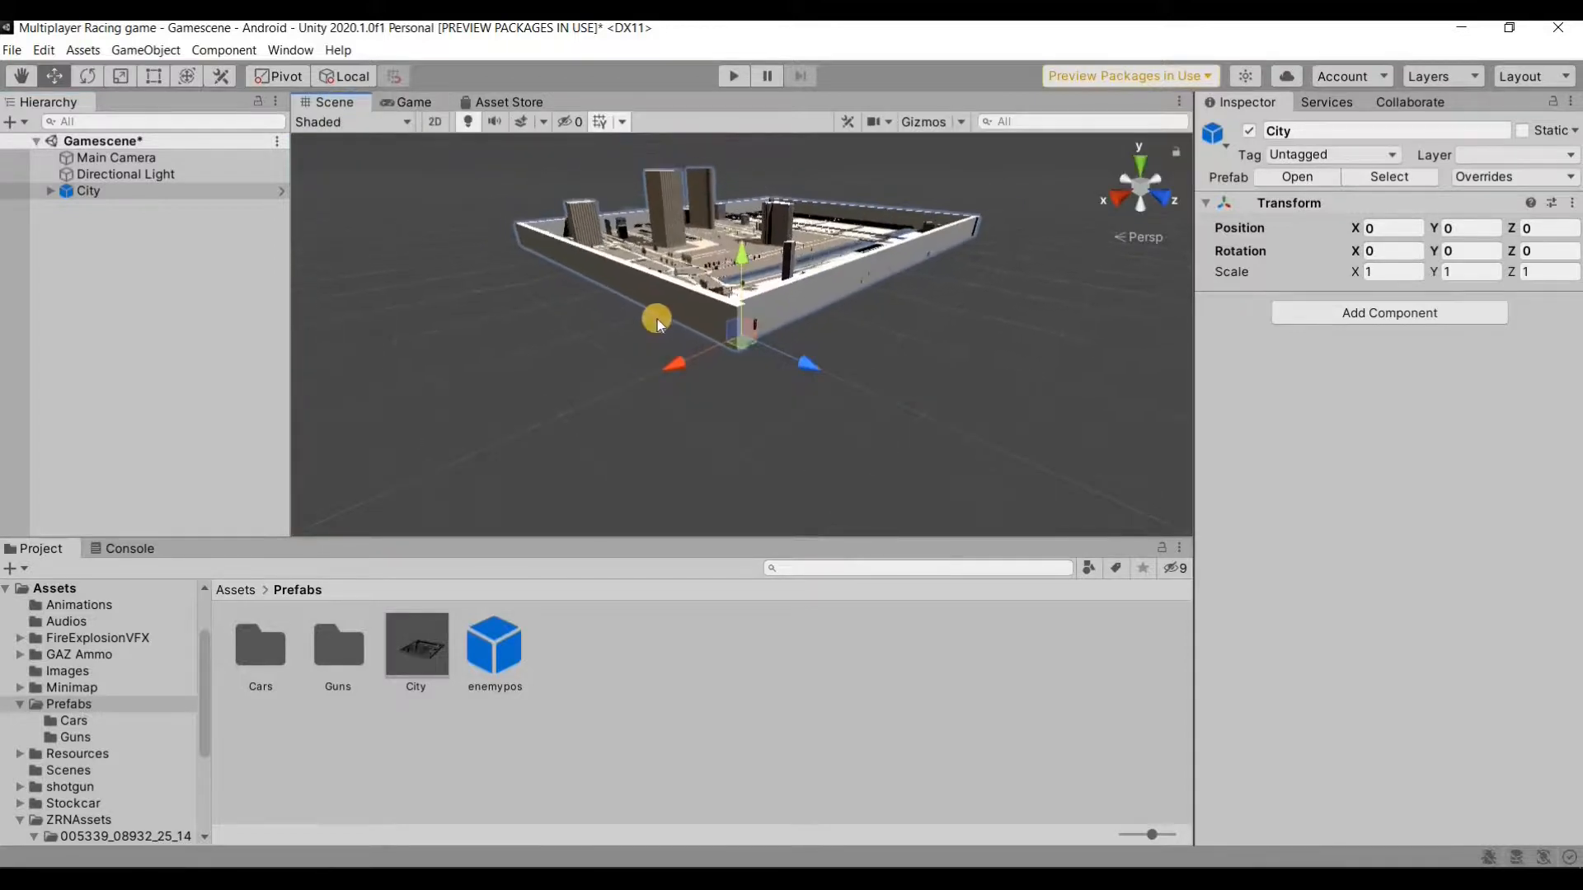
alt+drag(540, 413, 874, 314)
scroll(874, 317, down, 3)
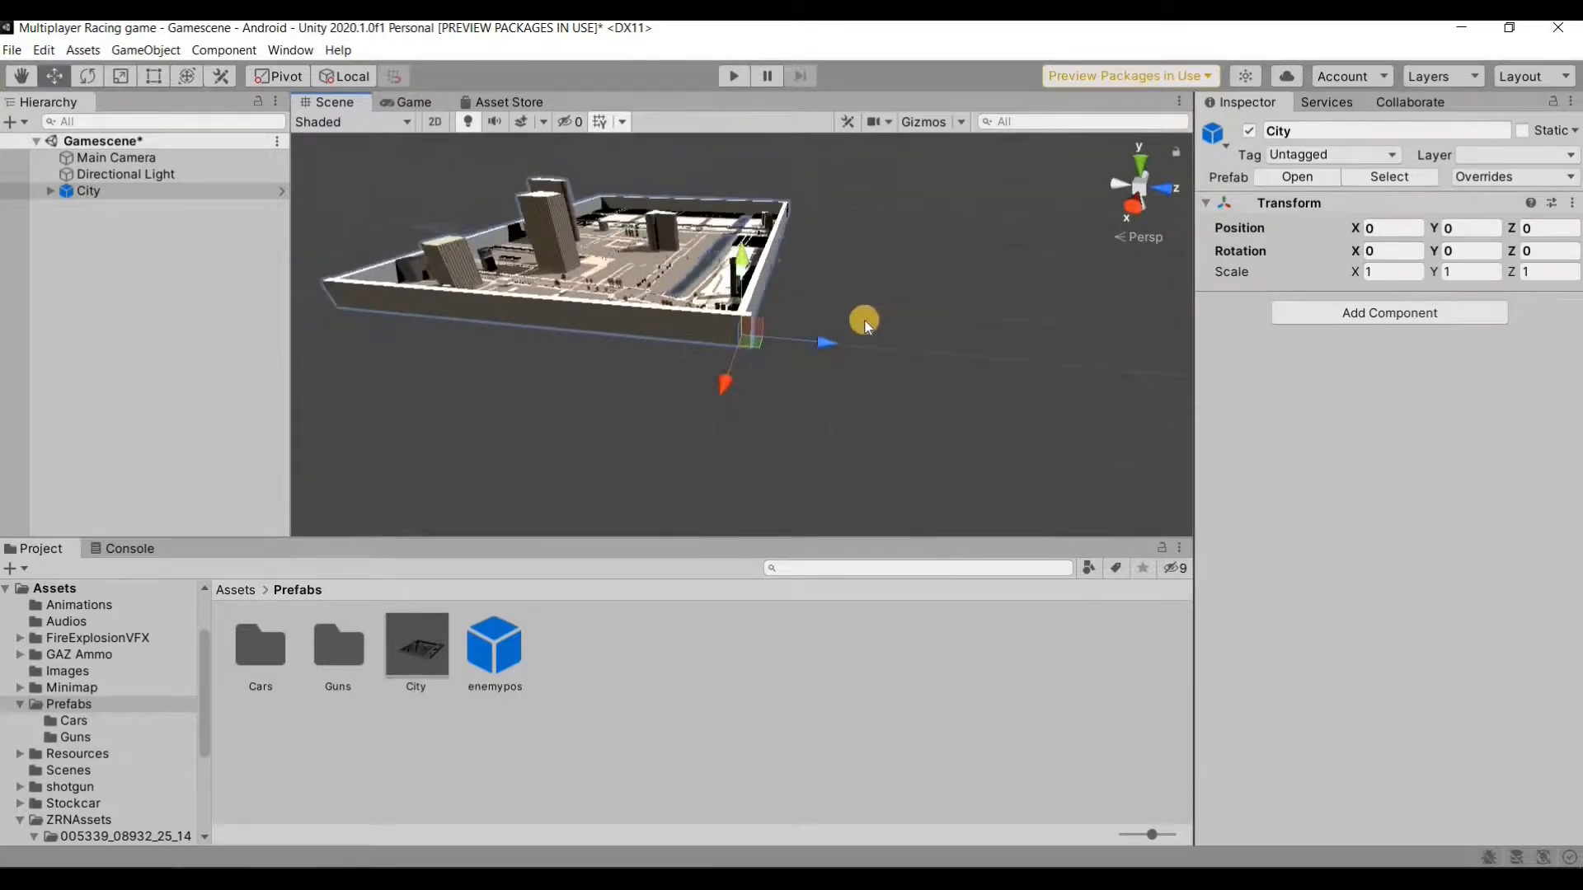
alt+drag(693, 381, 805, 331)
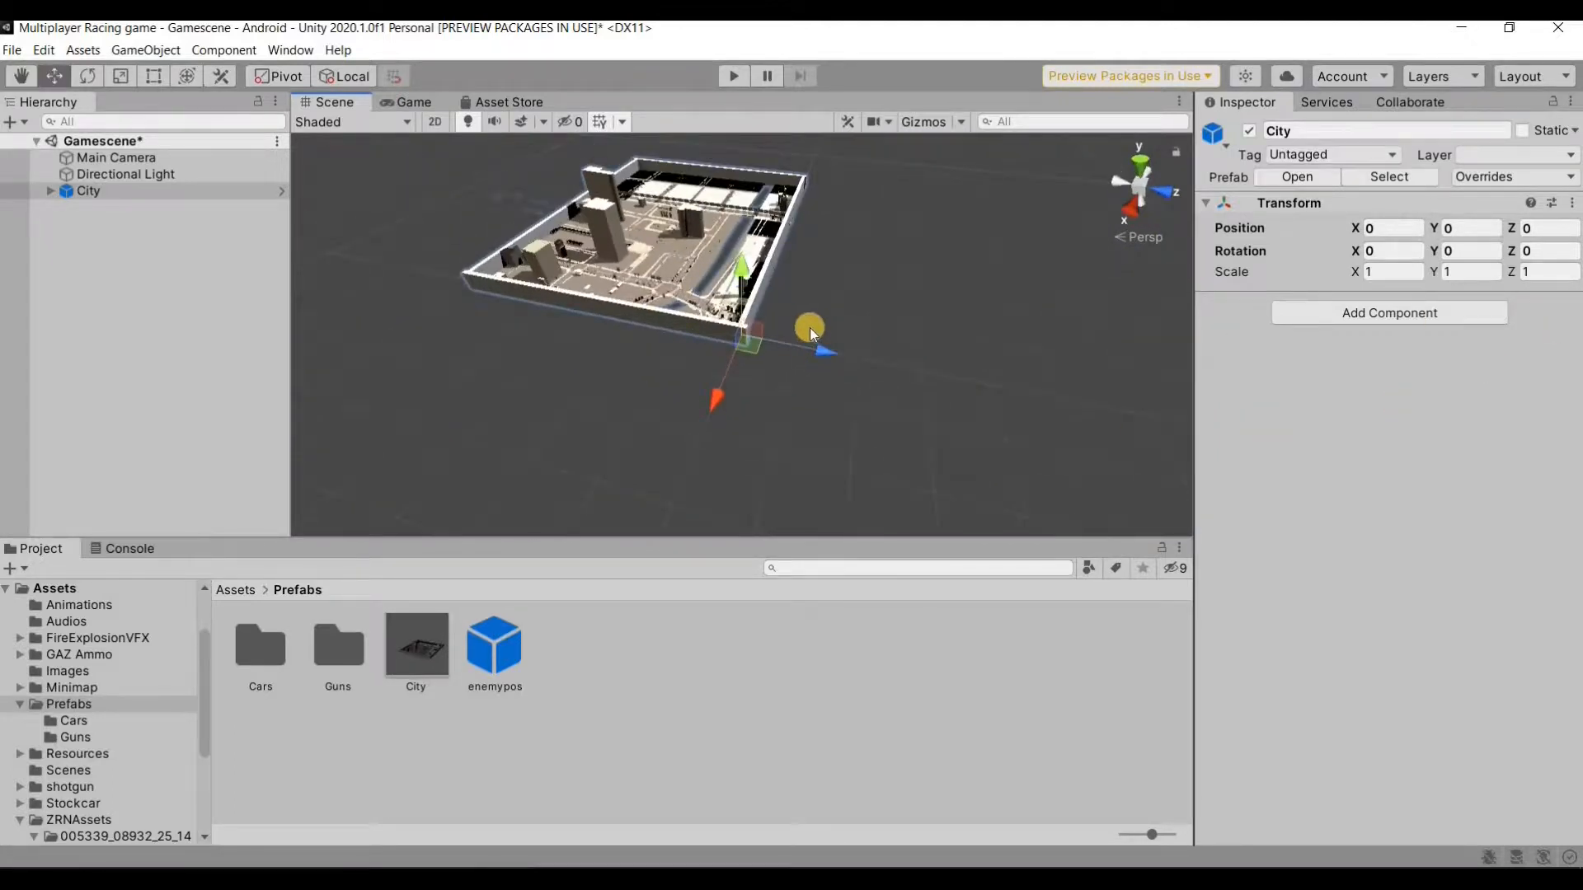
scroll(810, 328, down, 4)
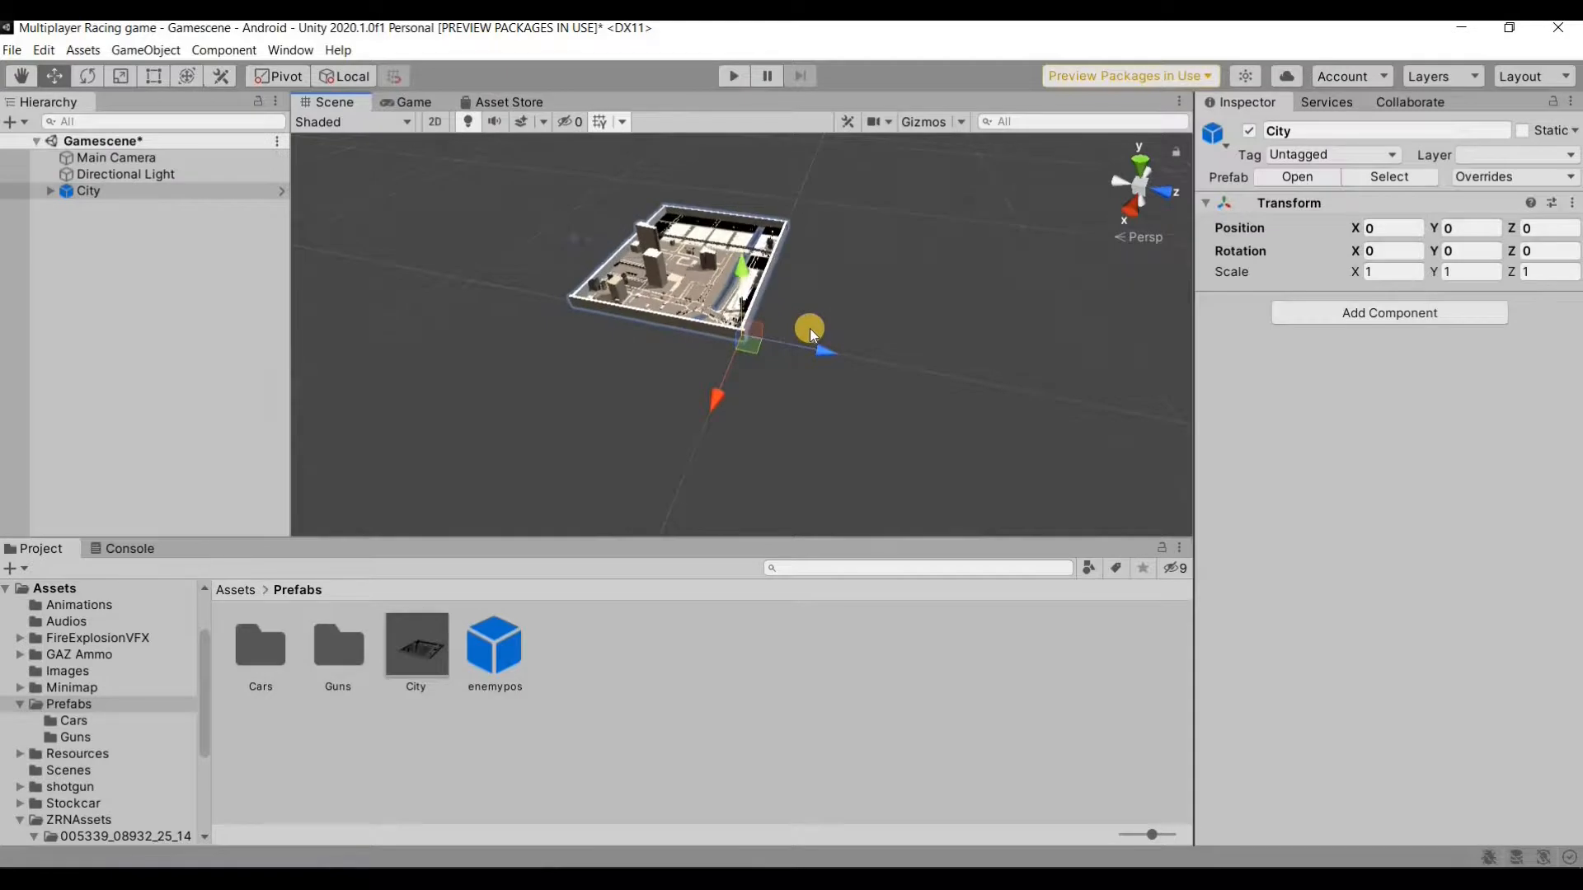
Expand the City object in the hierarchy and examine its Wall3 and Wall4 boundary walls in the Scene view.
scroll(824, 331, up, 3)
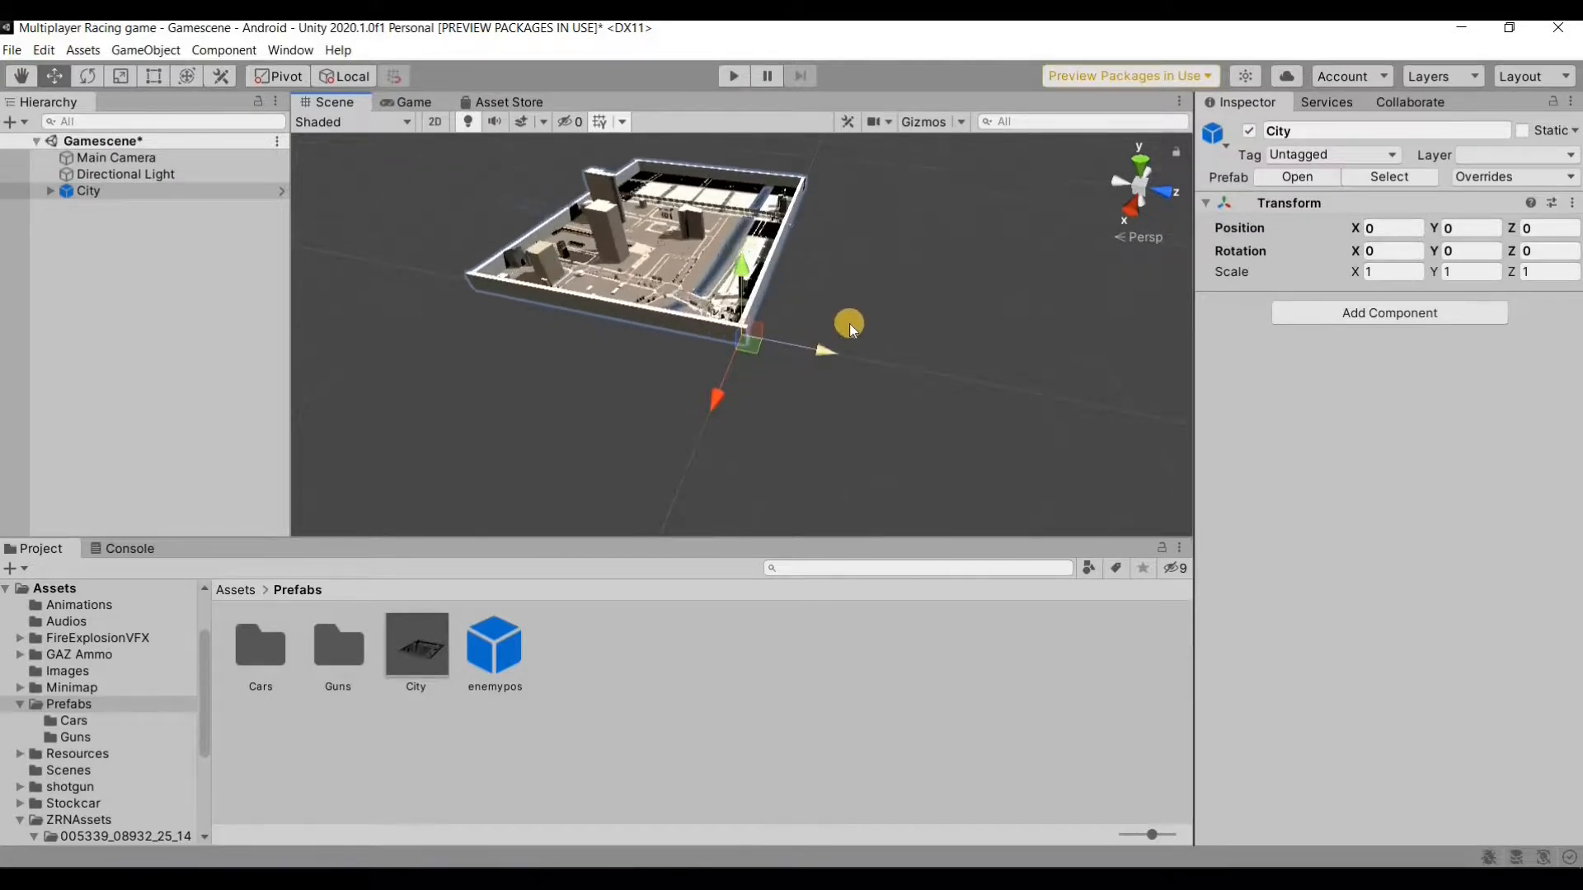
scroll(849, 323, up, 1)
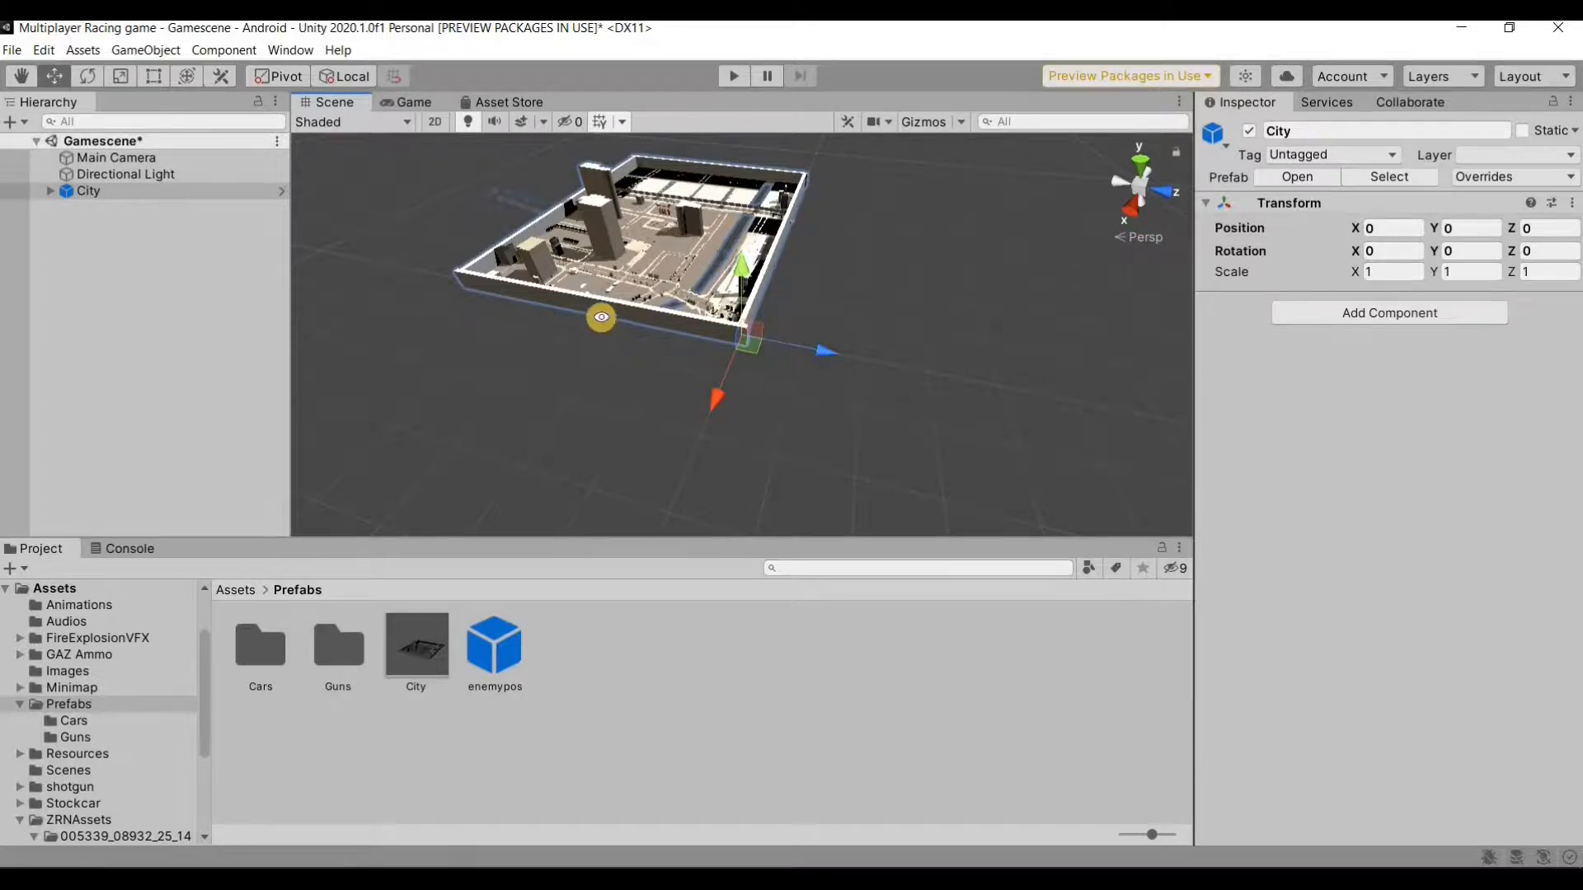
key(alt)
alt+drag(648, 157, 780, 305)
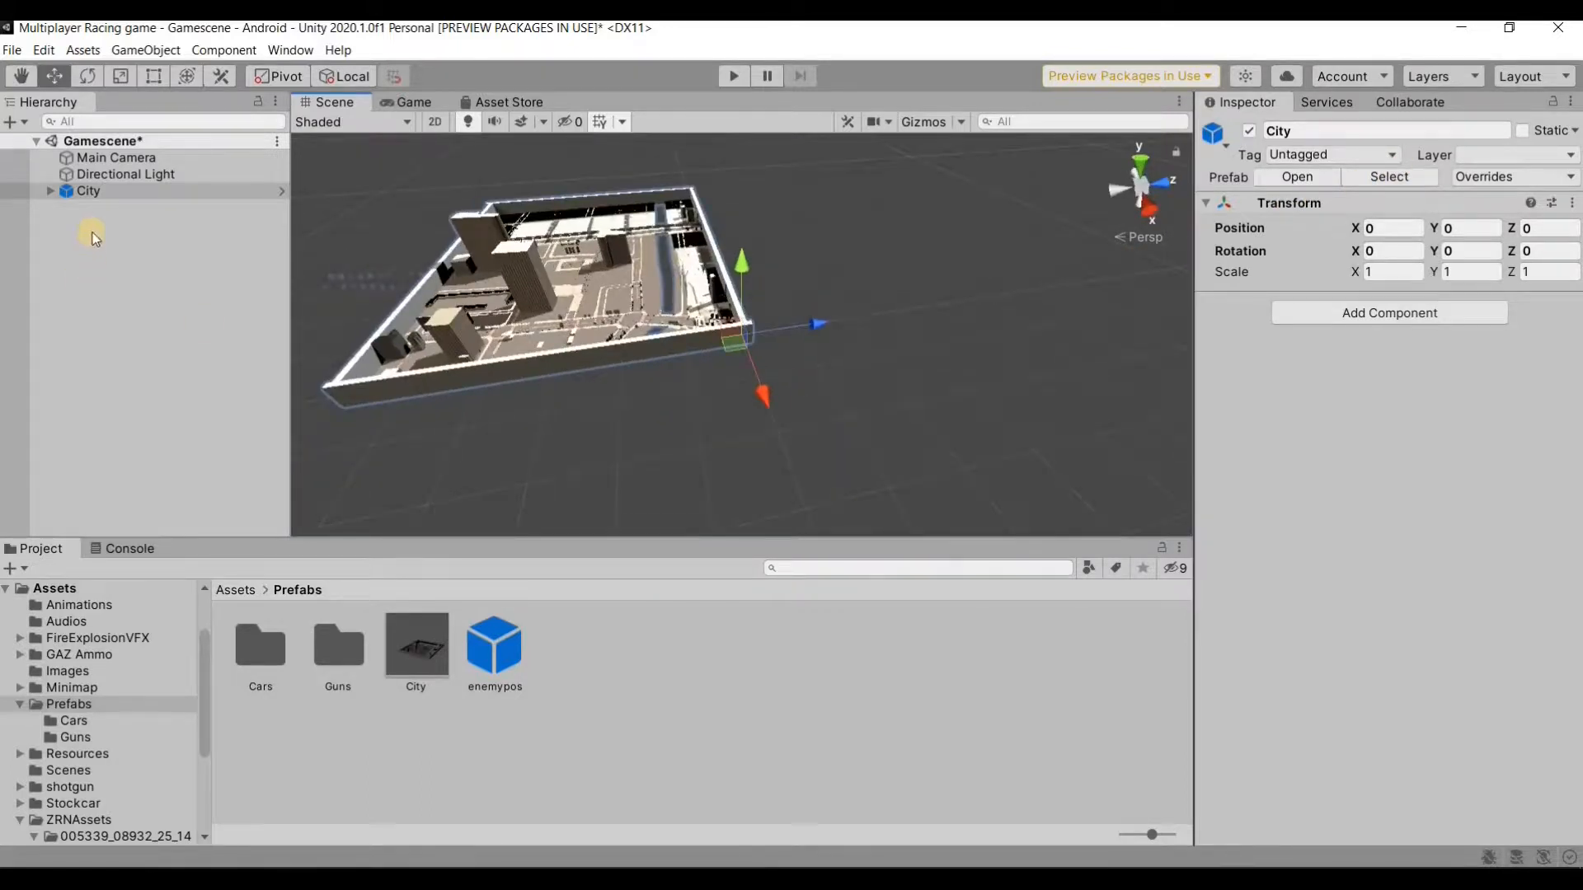
click(51, 192)
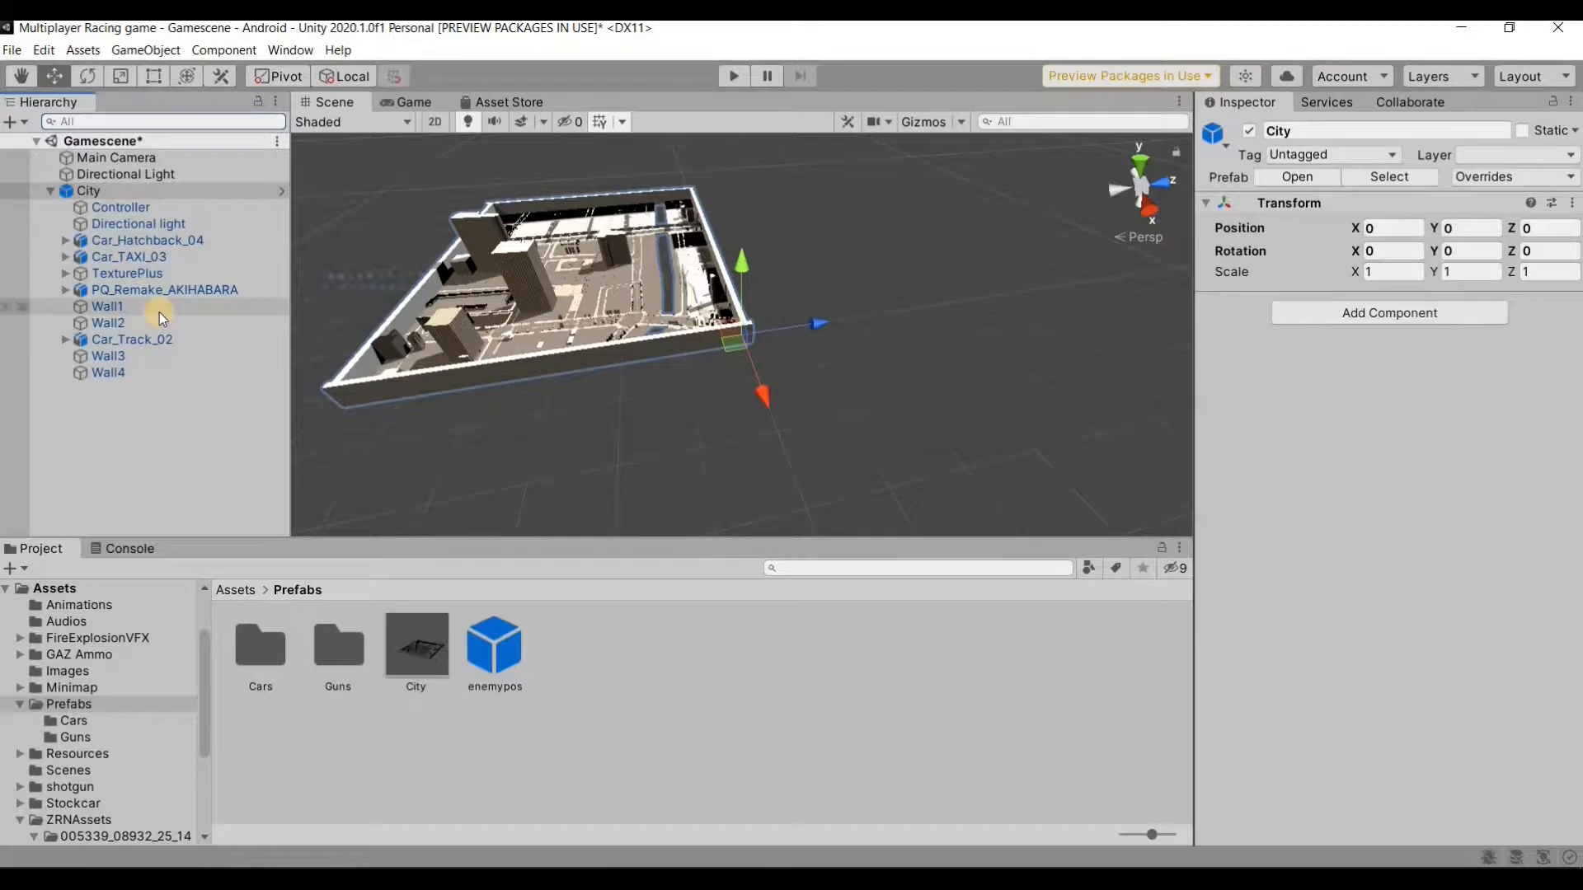
double_click(109, 359)
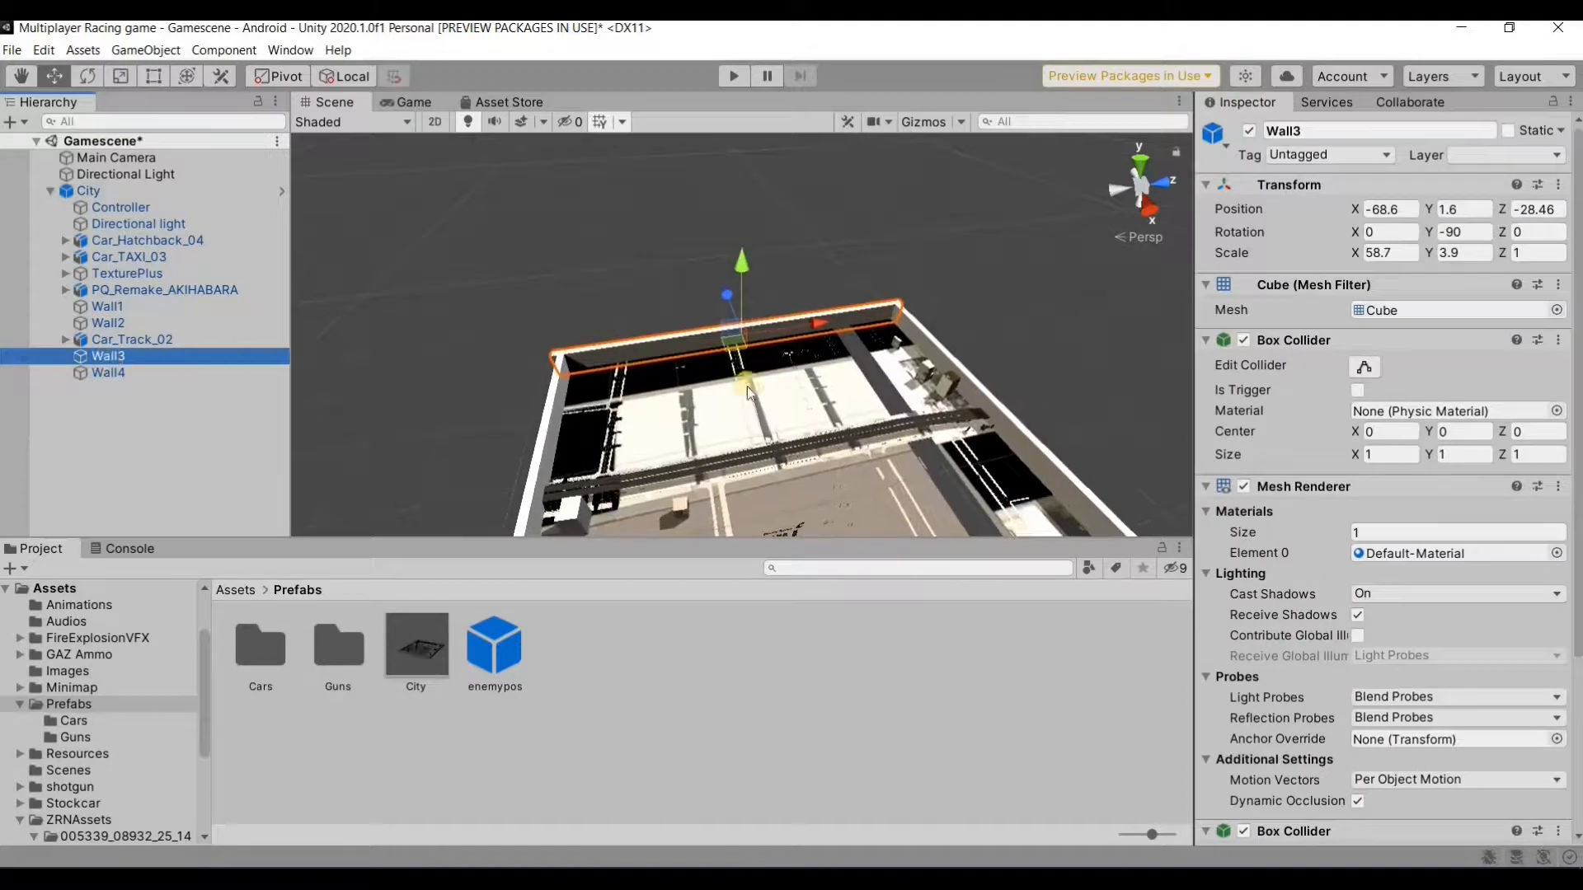
click(116, 375)
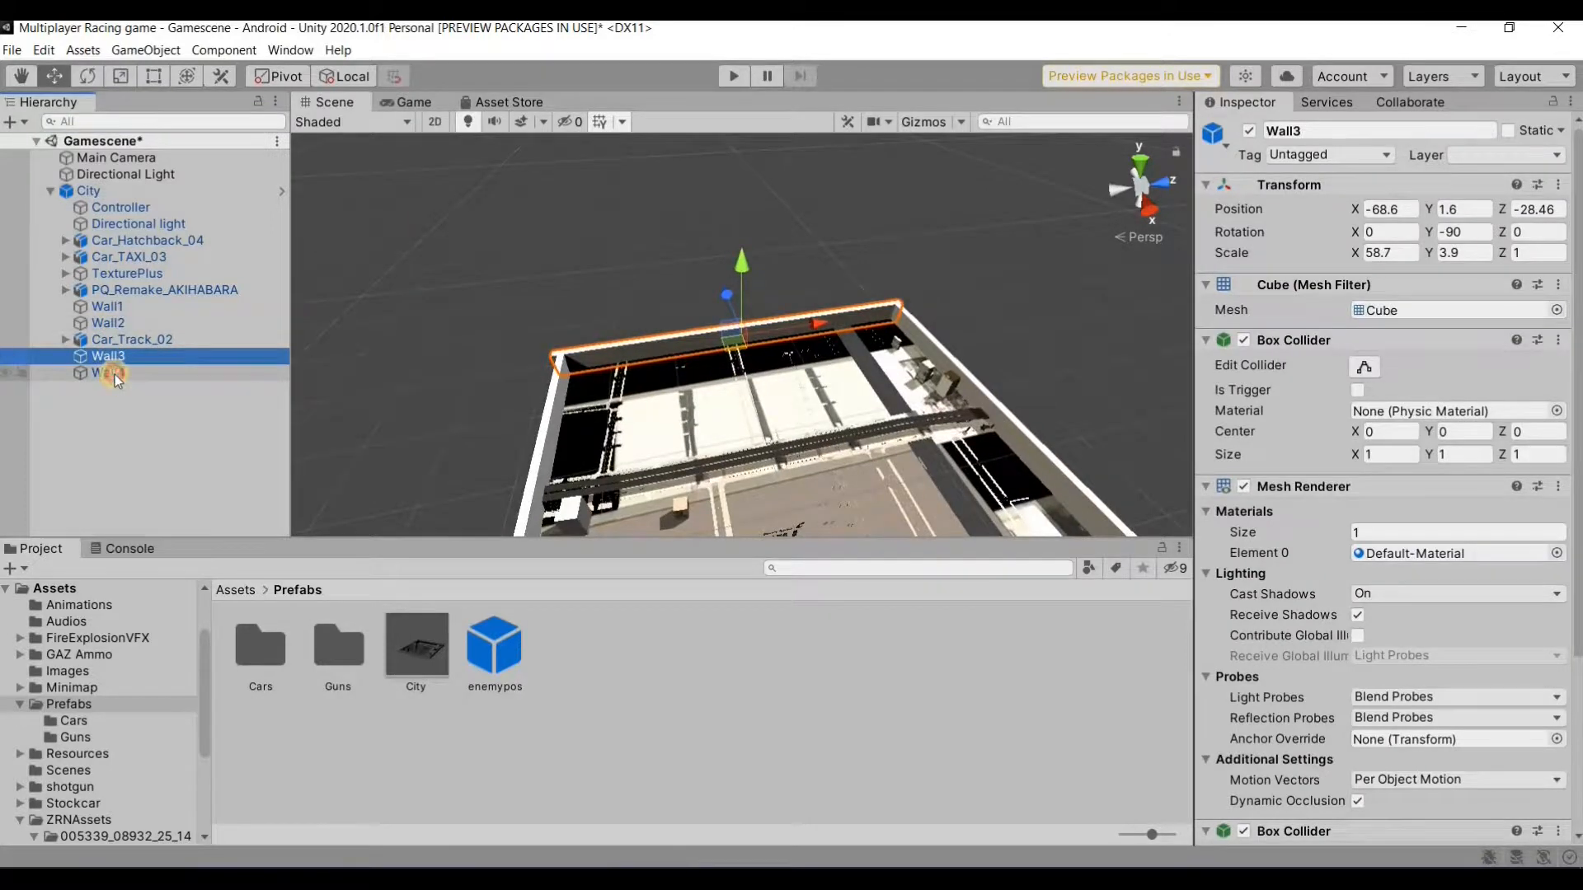
double_click(115, 375)
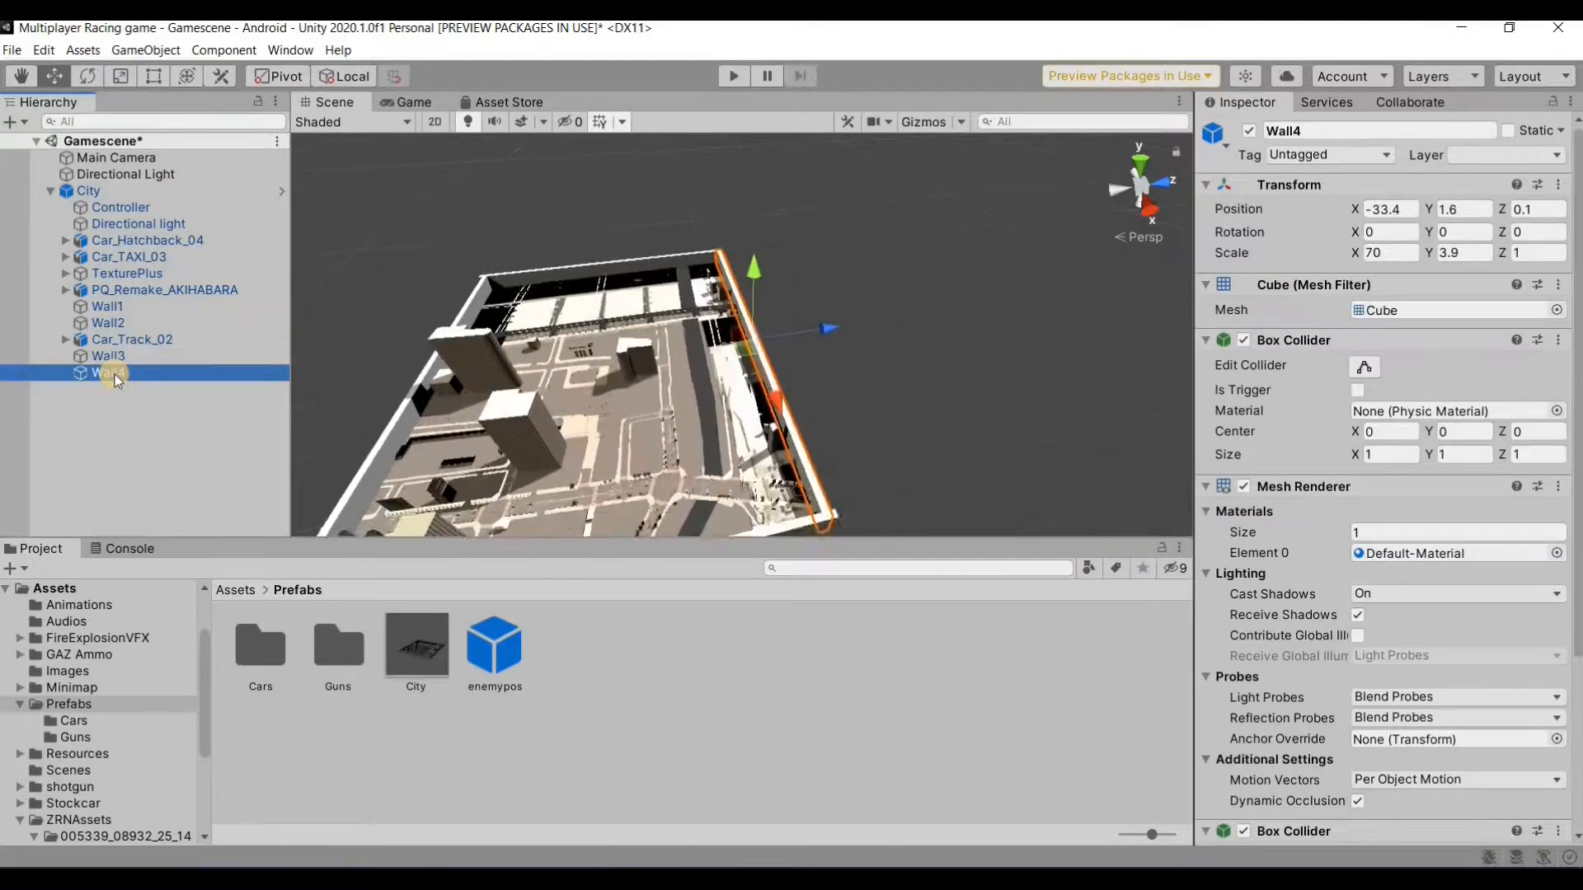
Examine the parts inside PQ_Remake_AKIHABARA and inspect the 005339_08932_roadstick object close up in the Scene view.
click(66, 290)
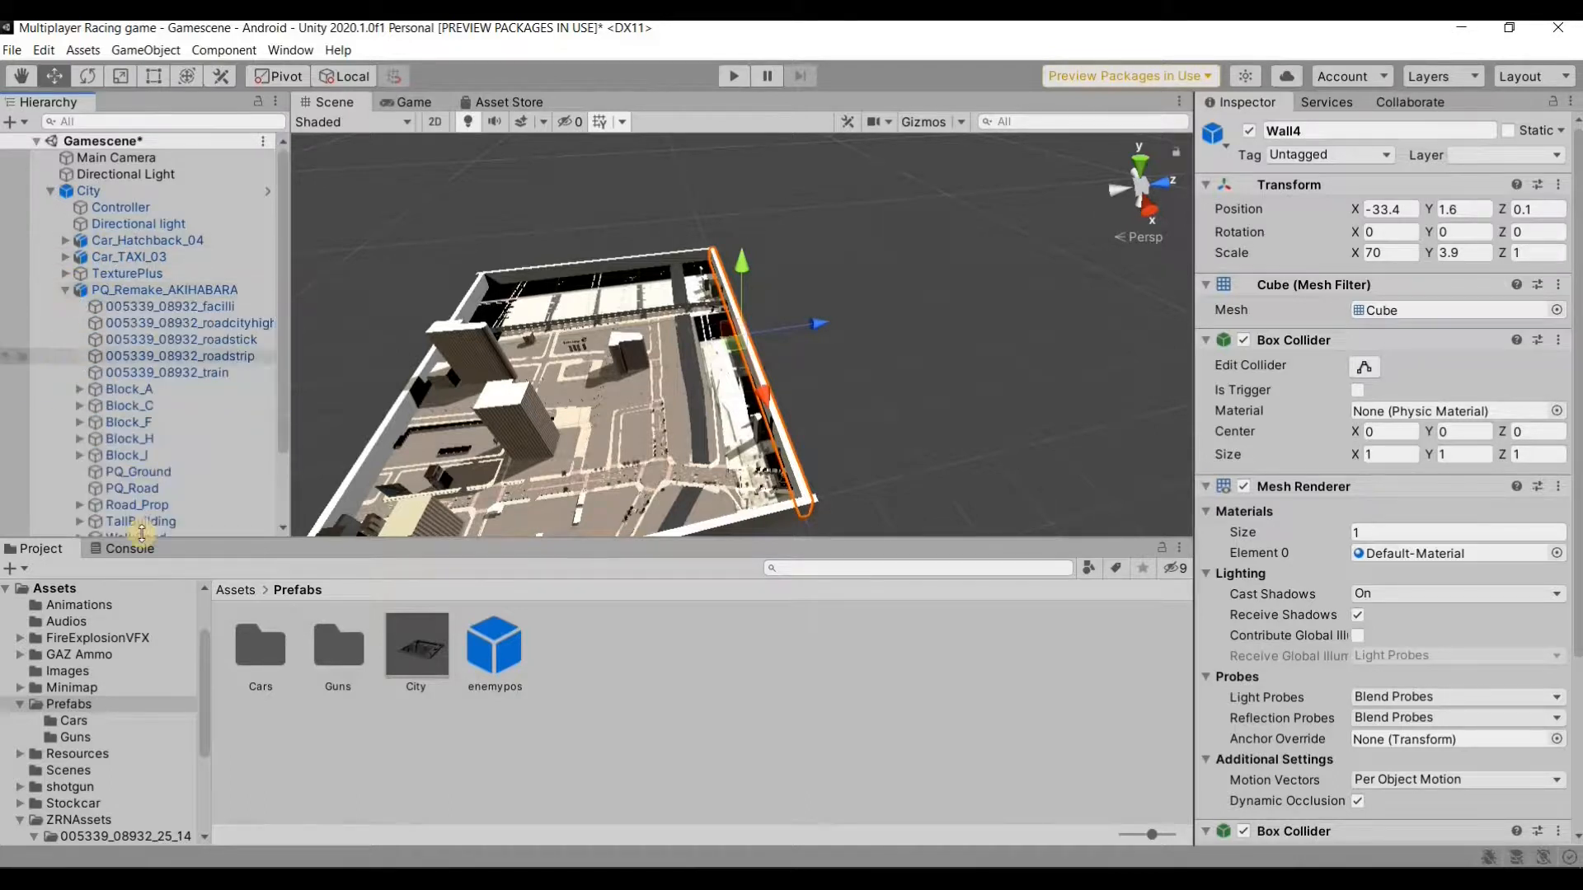
scroll(133, 468, down, 2)
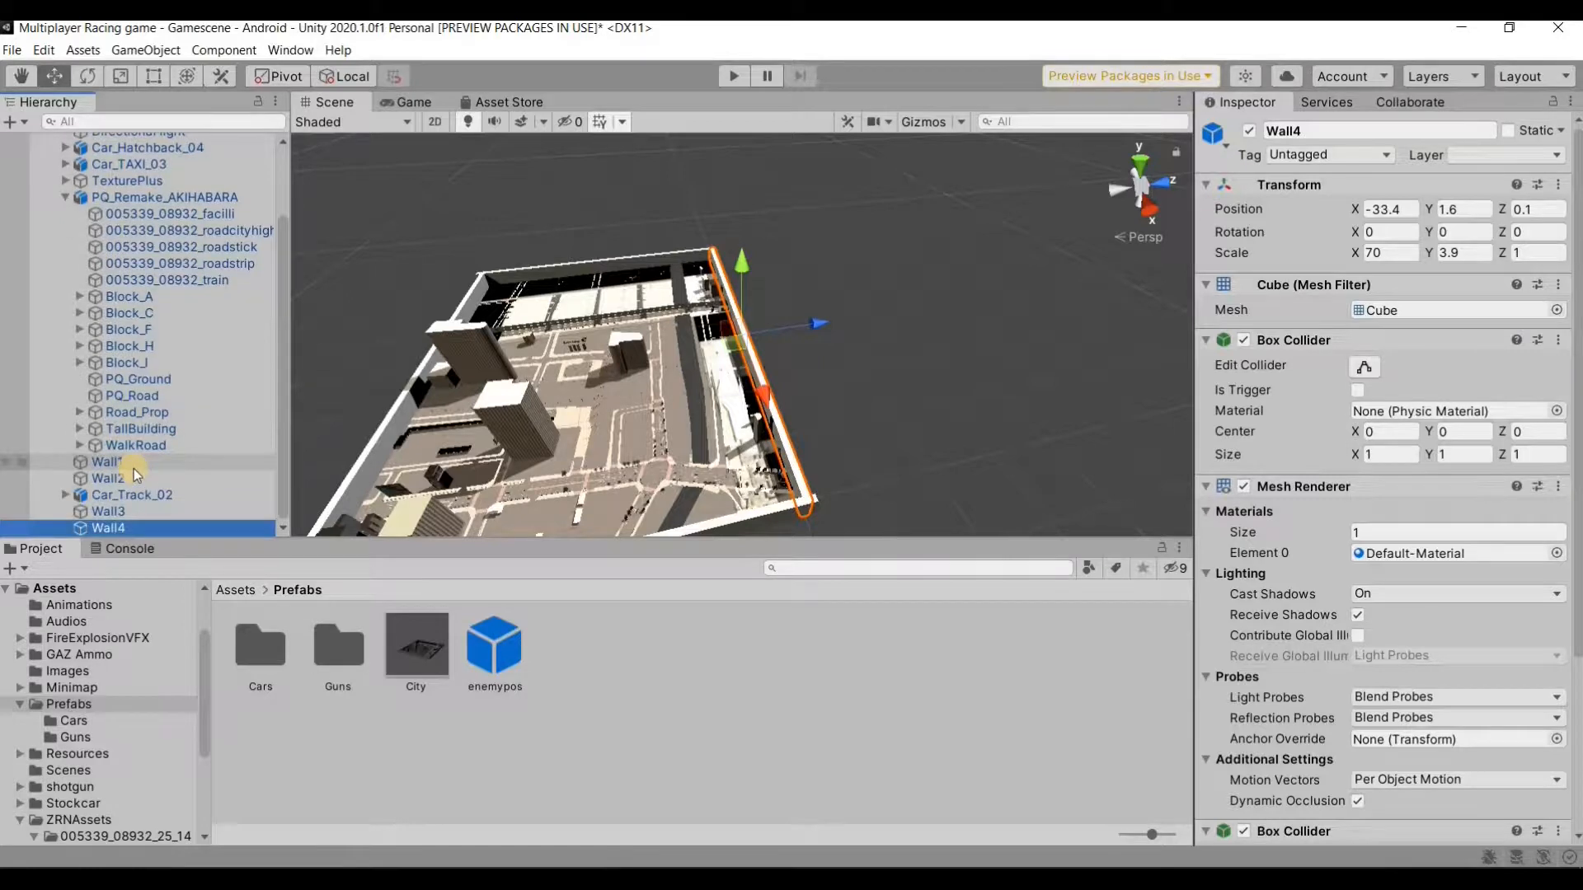
scroll(134, 468, up, 2)
click(141, 370)
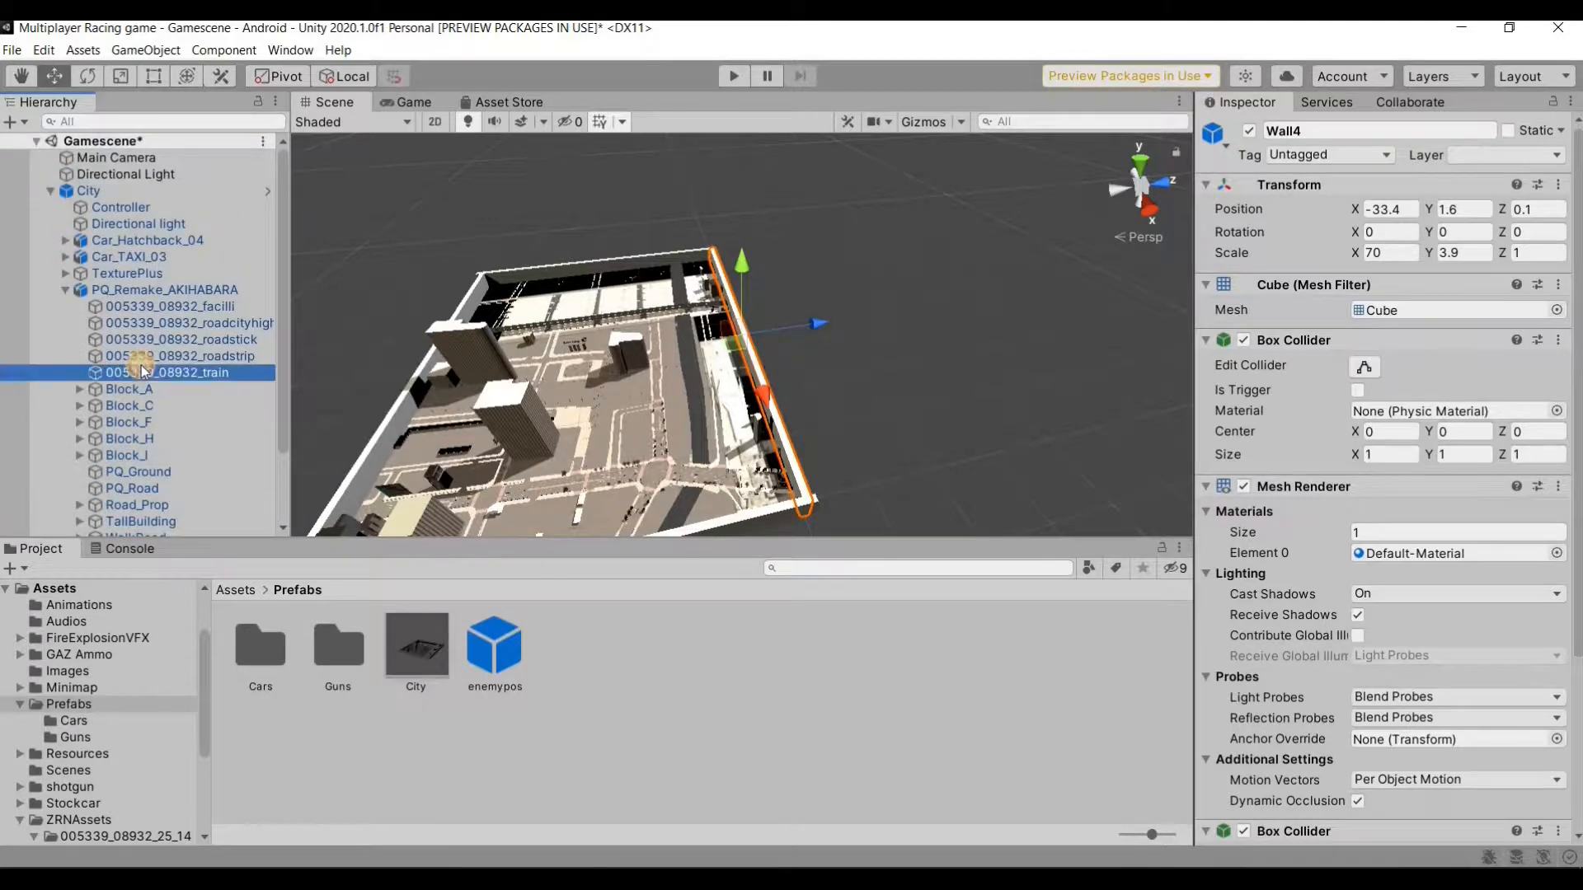
double_click(146, 339)
scroll(831, 447, up, 8)
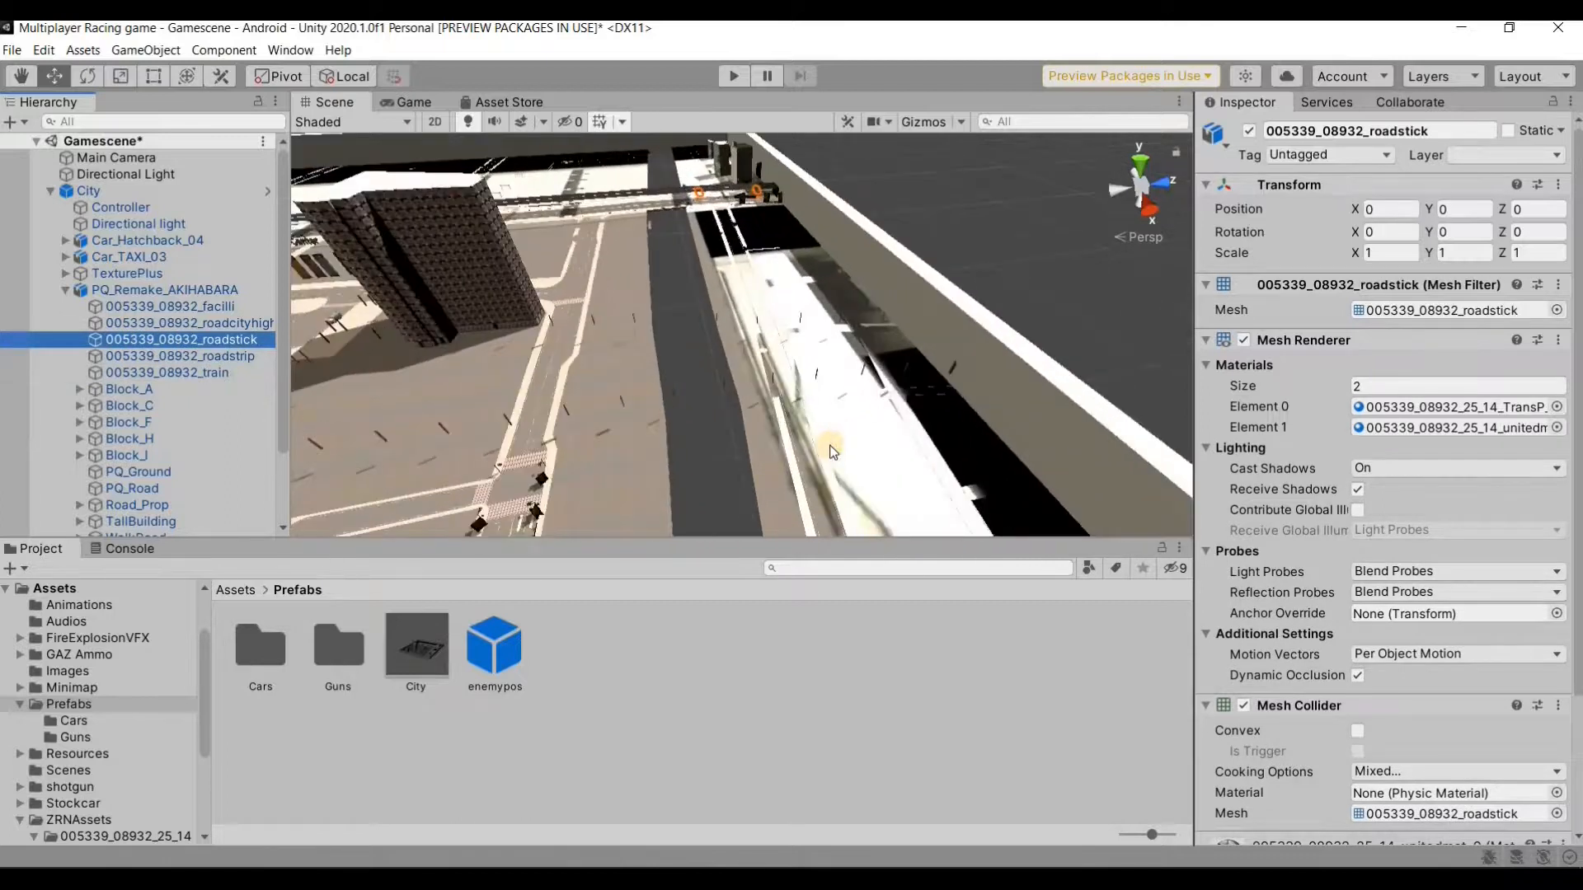
scroll(829, 448, up, 5)
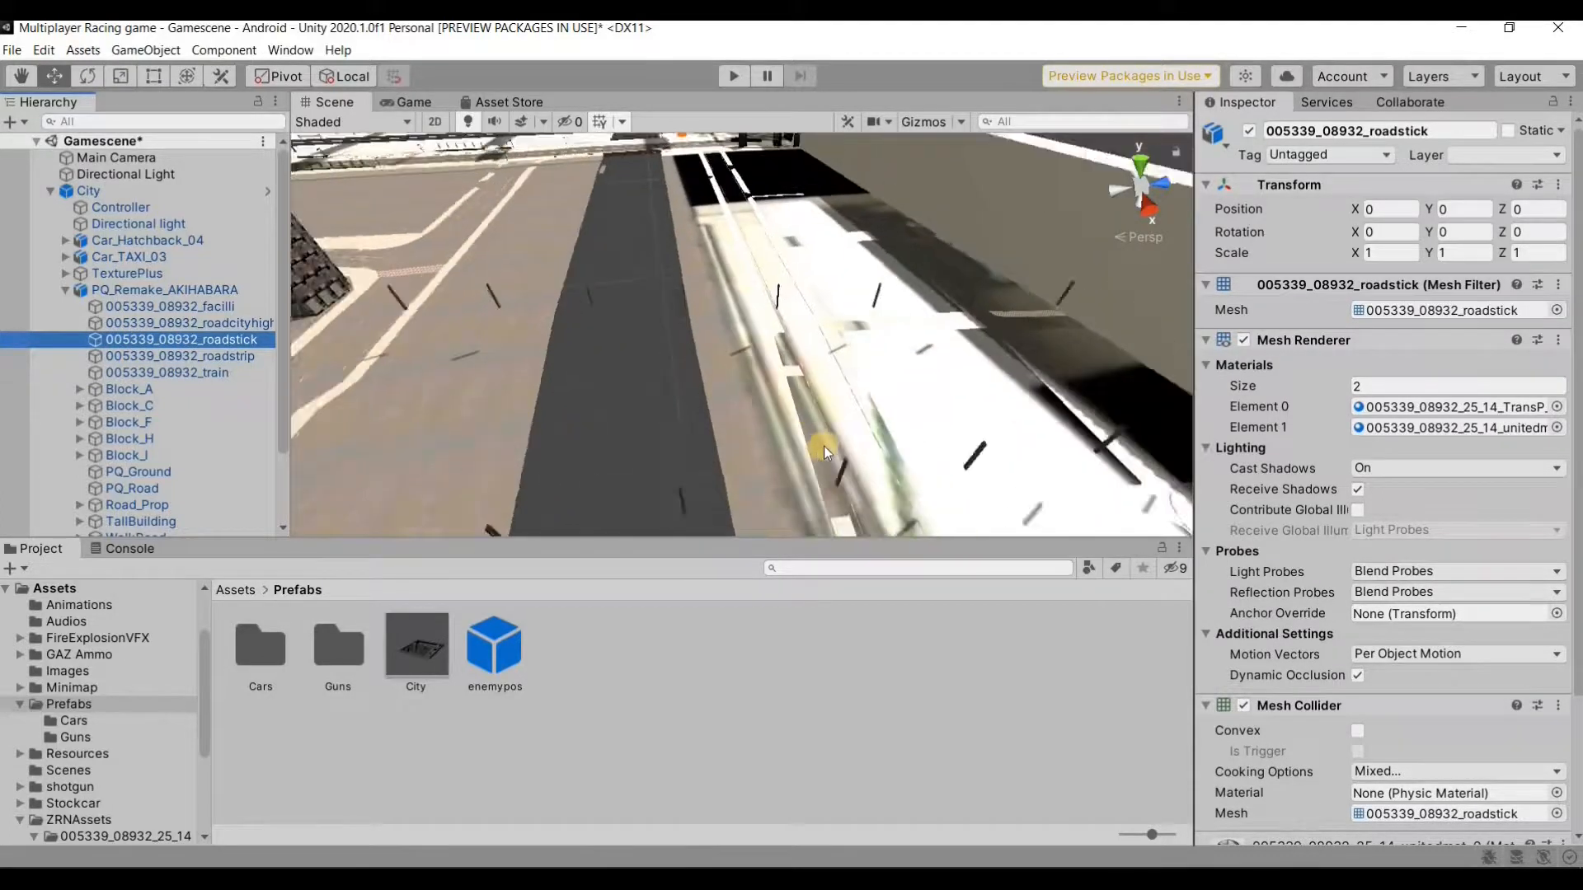
scroll(824, 447, down, 8)
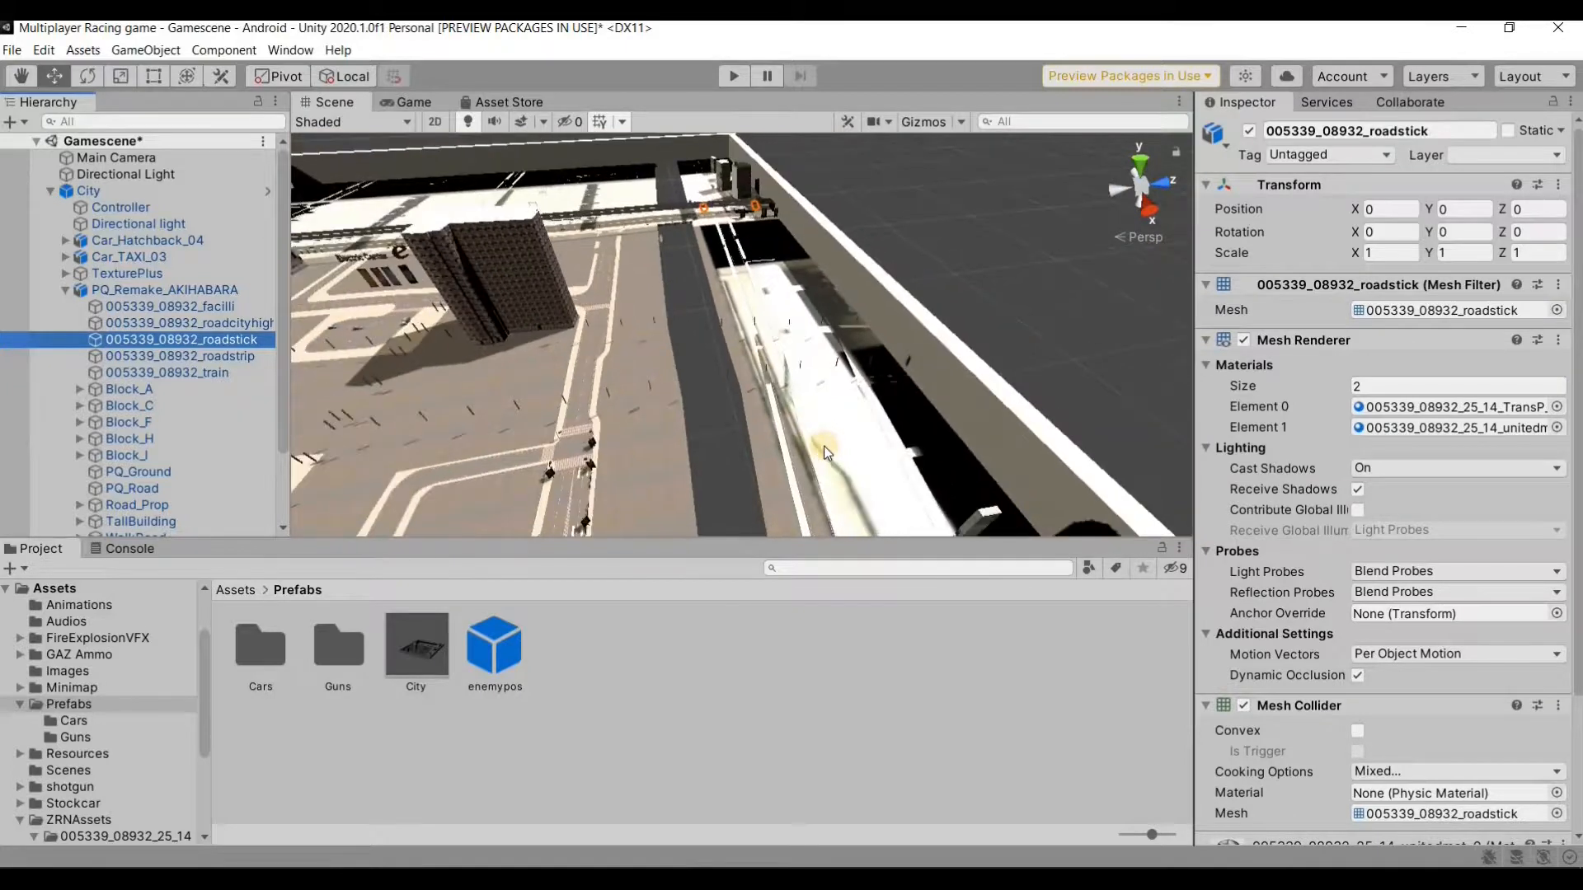
scroll(823, 447, down, 6)
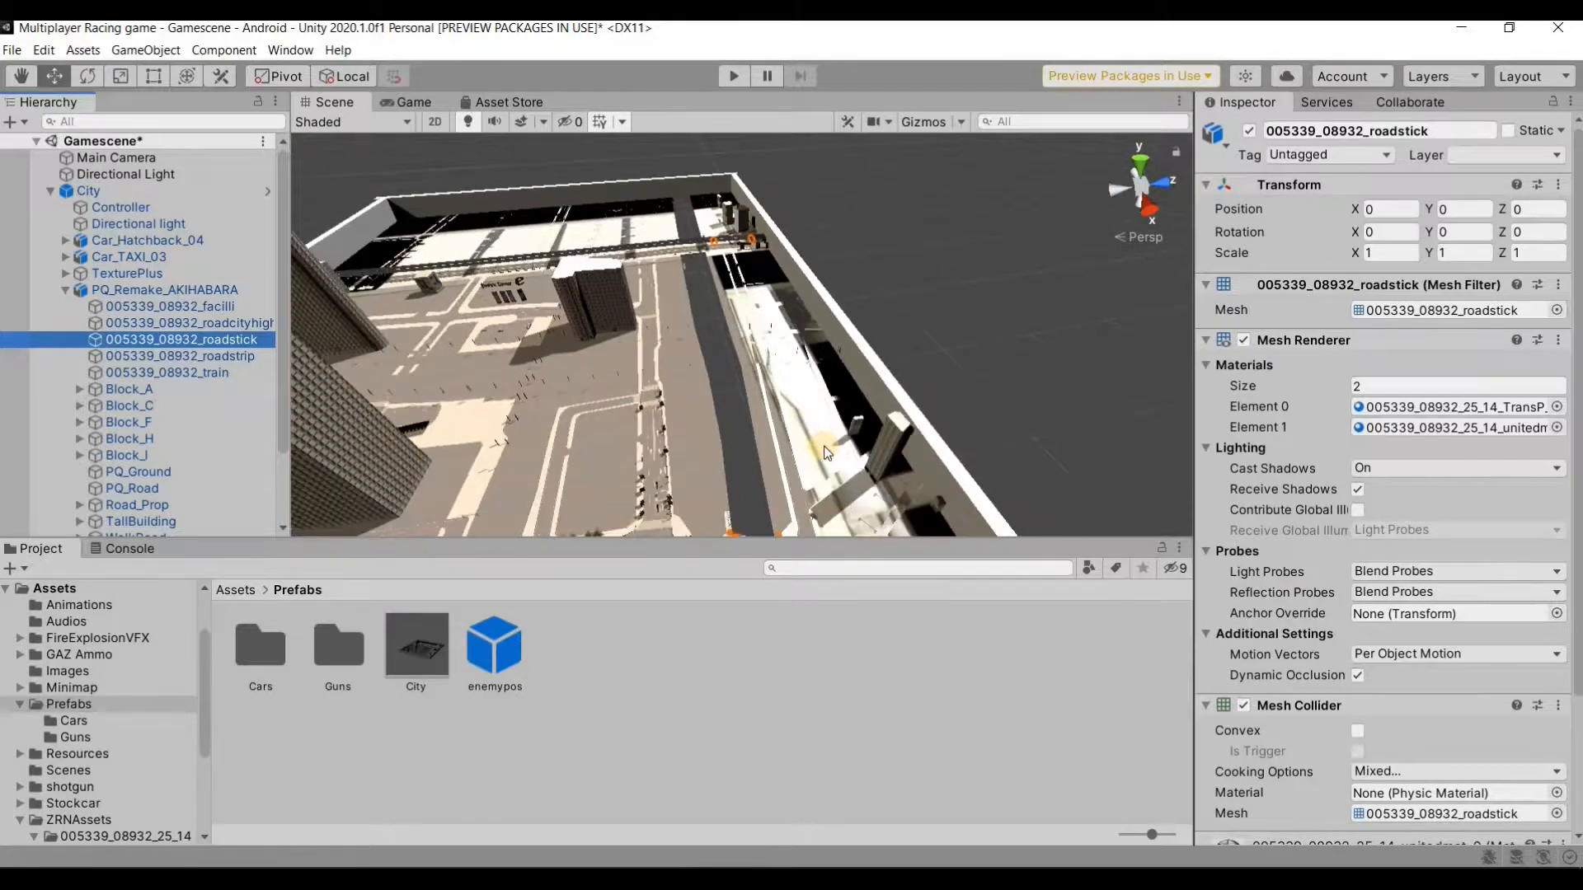
scroll(824, 447, down, 6)
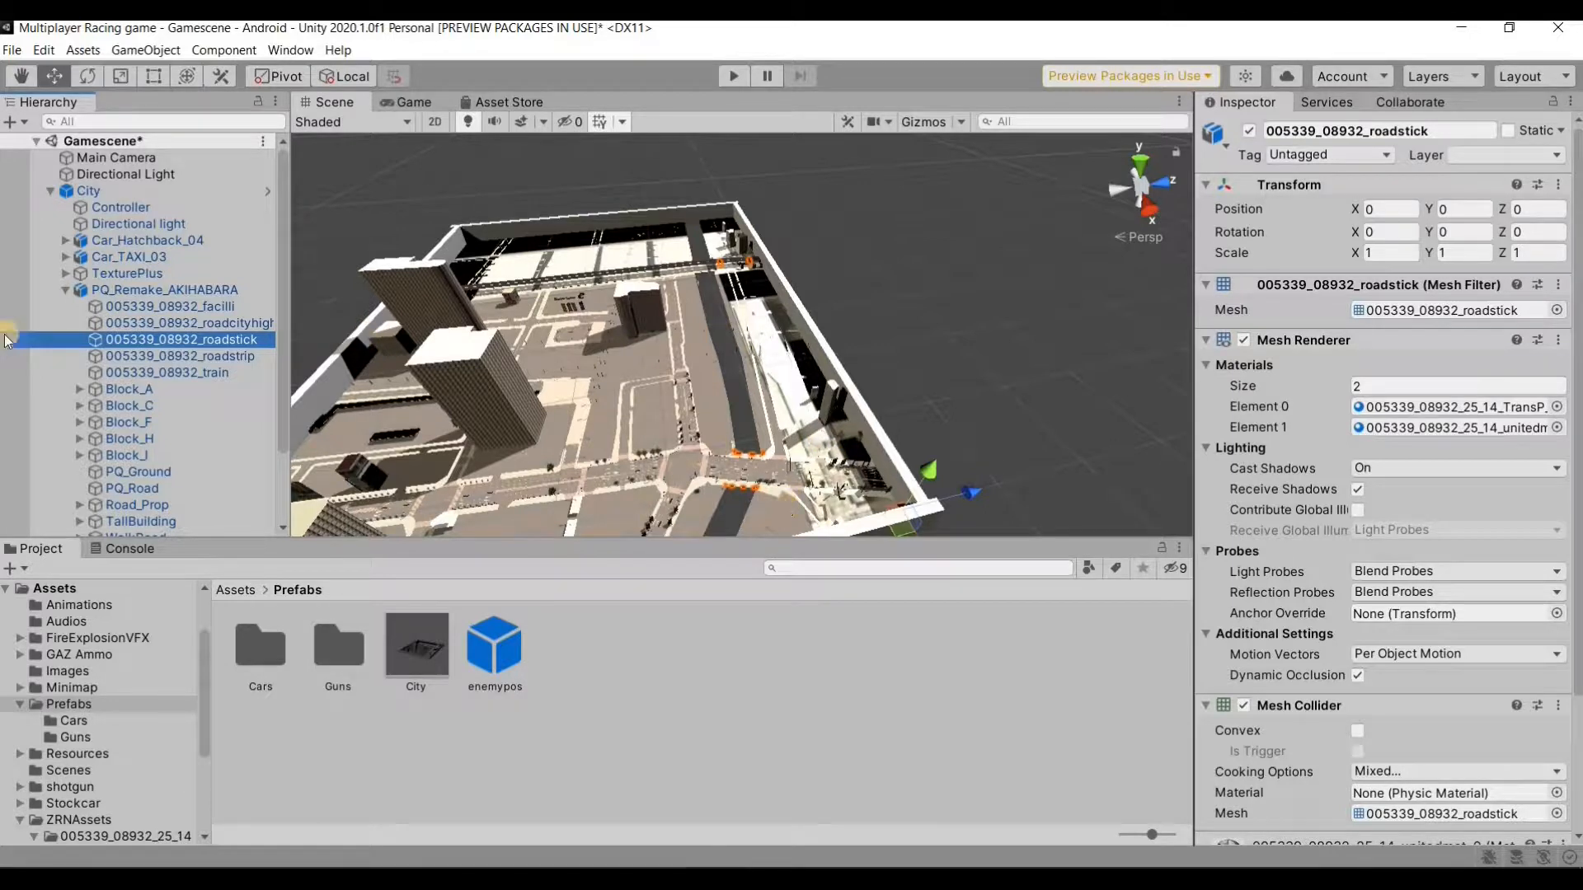
Collapse the City hierarchy and look over the city in both the Scene view and the Game view.
click(51, 192)
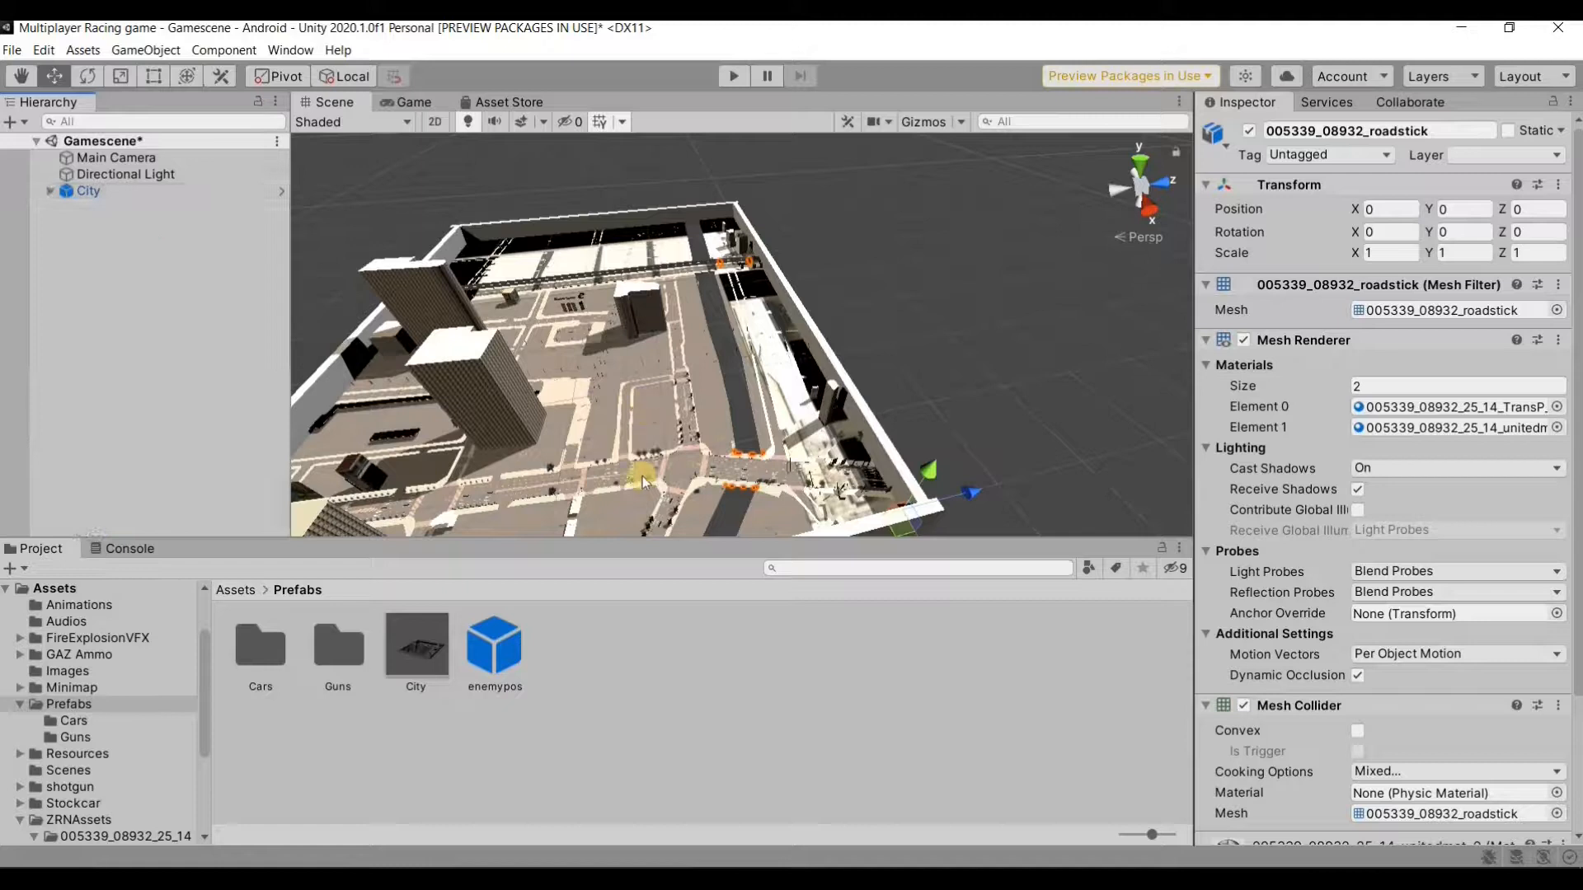
alt+drag(596, 486, 1236, 334)
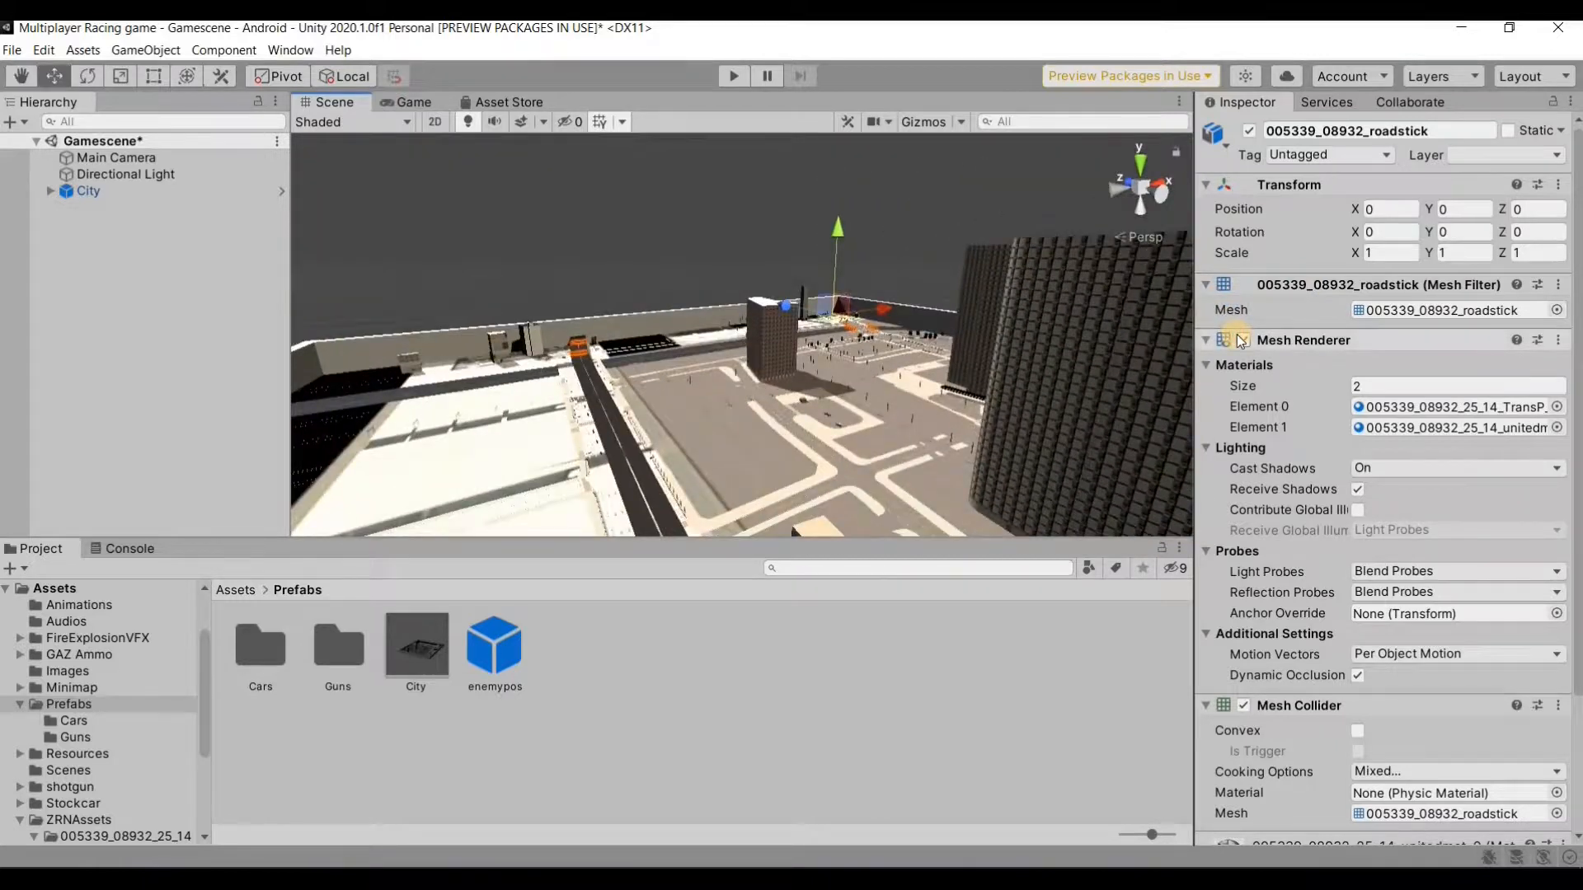
click(1241, 338)
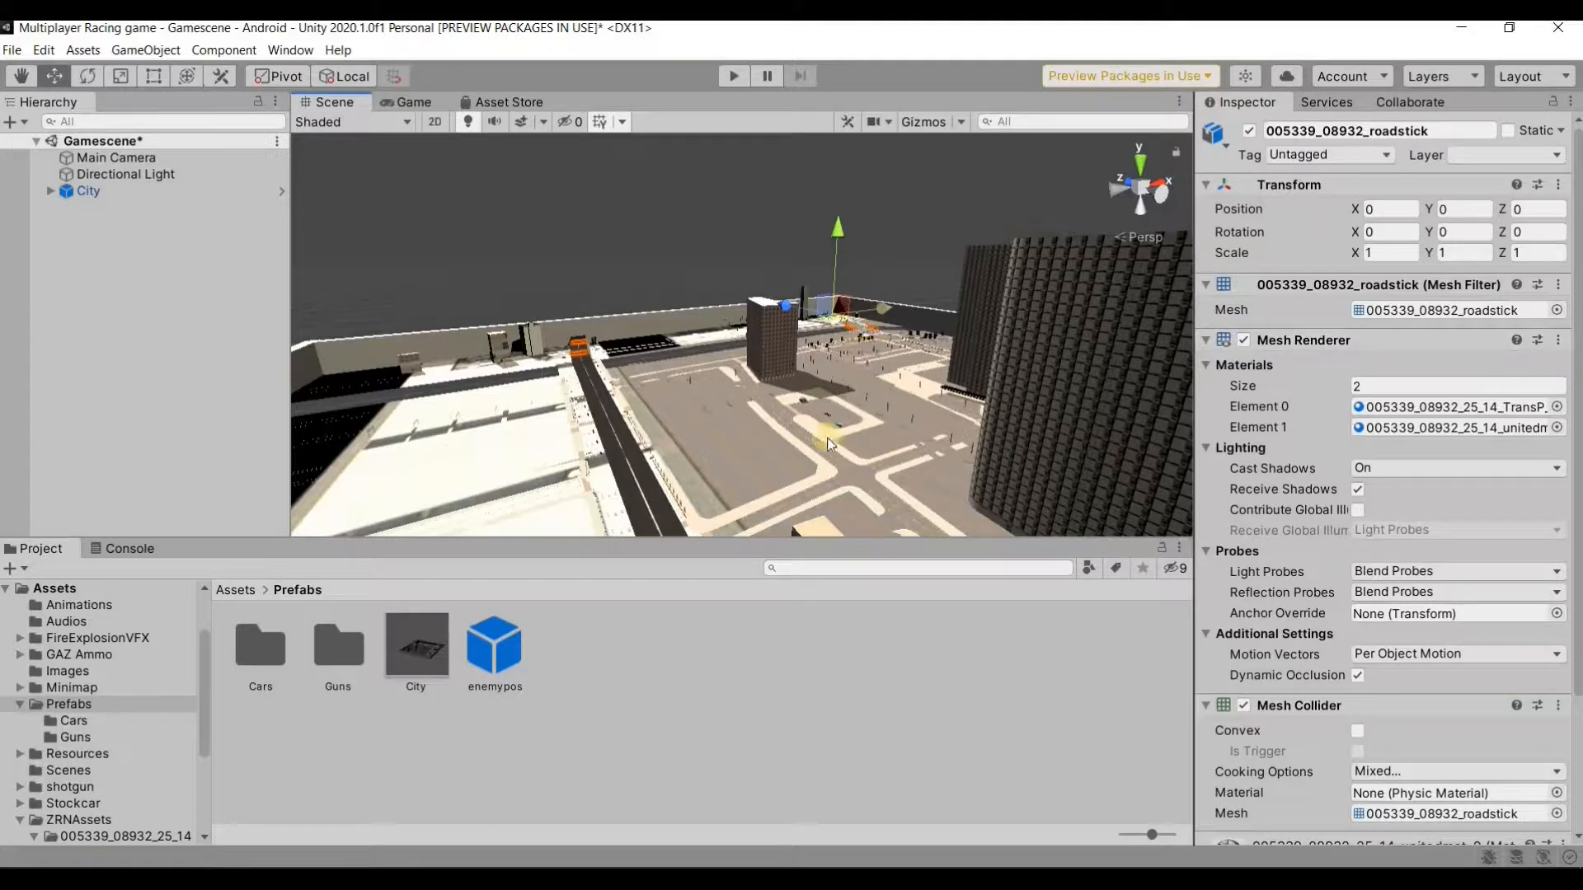
click(408, 103)
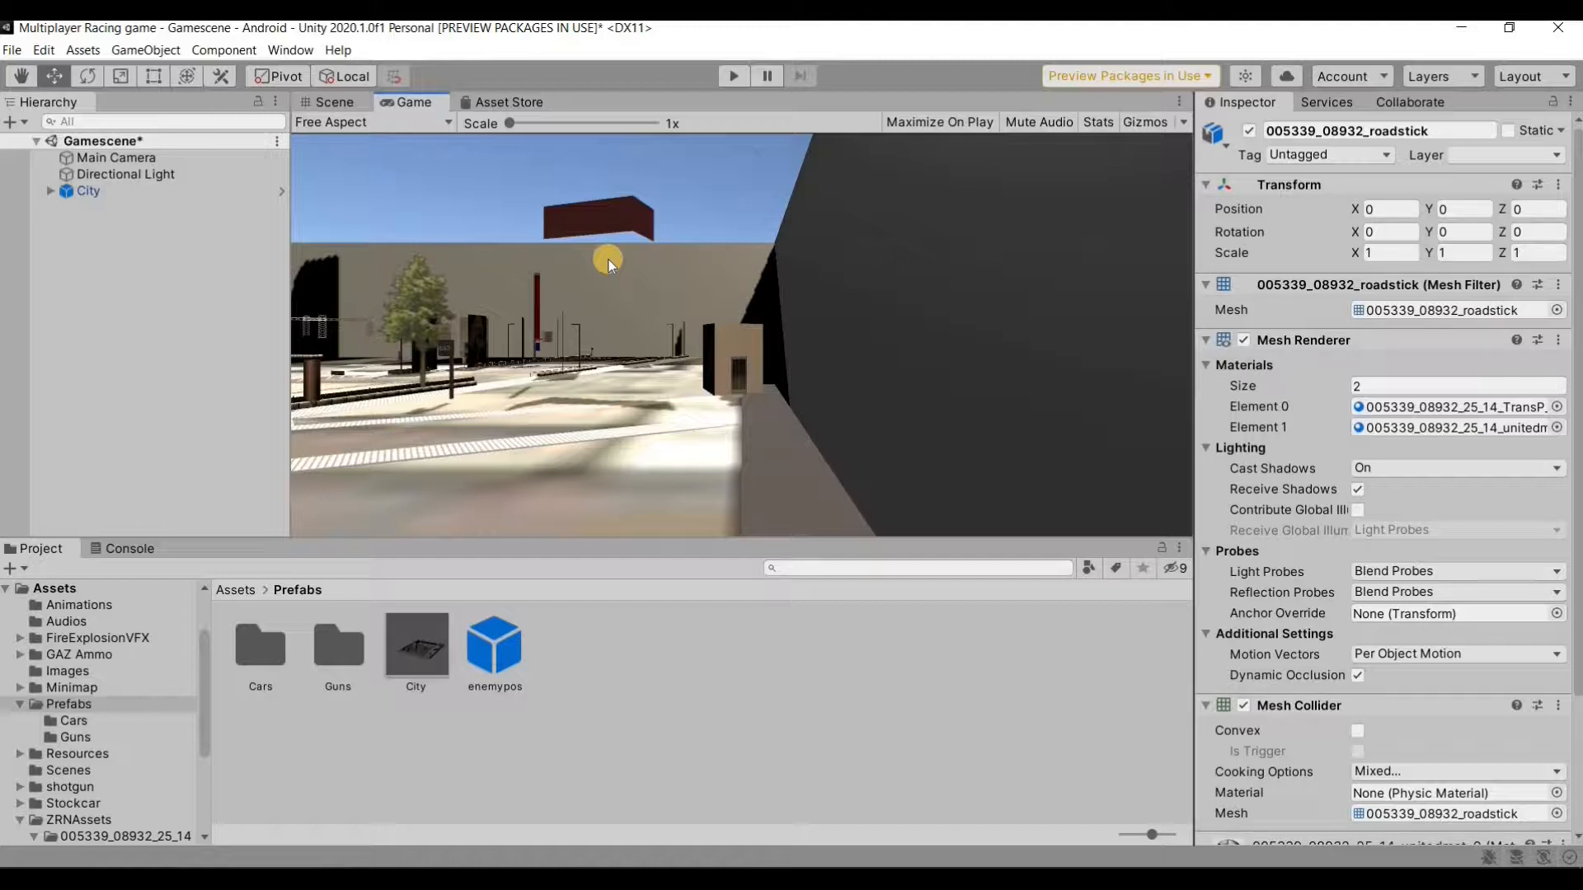
click(91, 195)
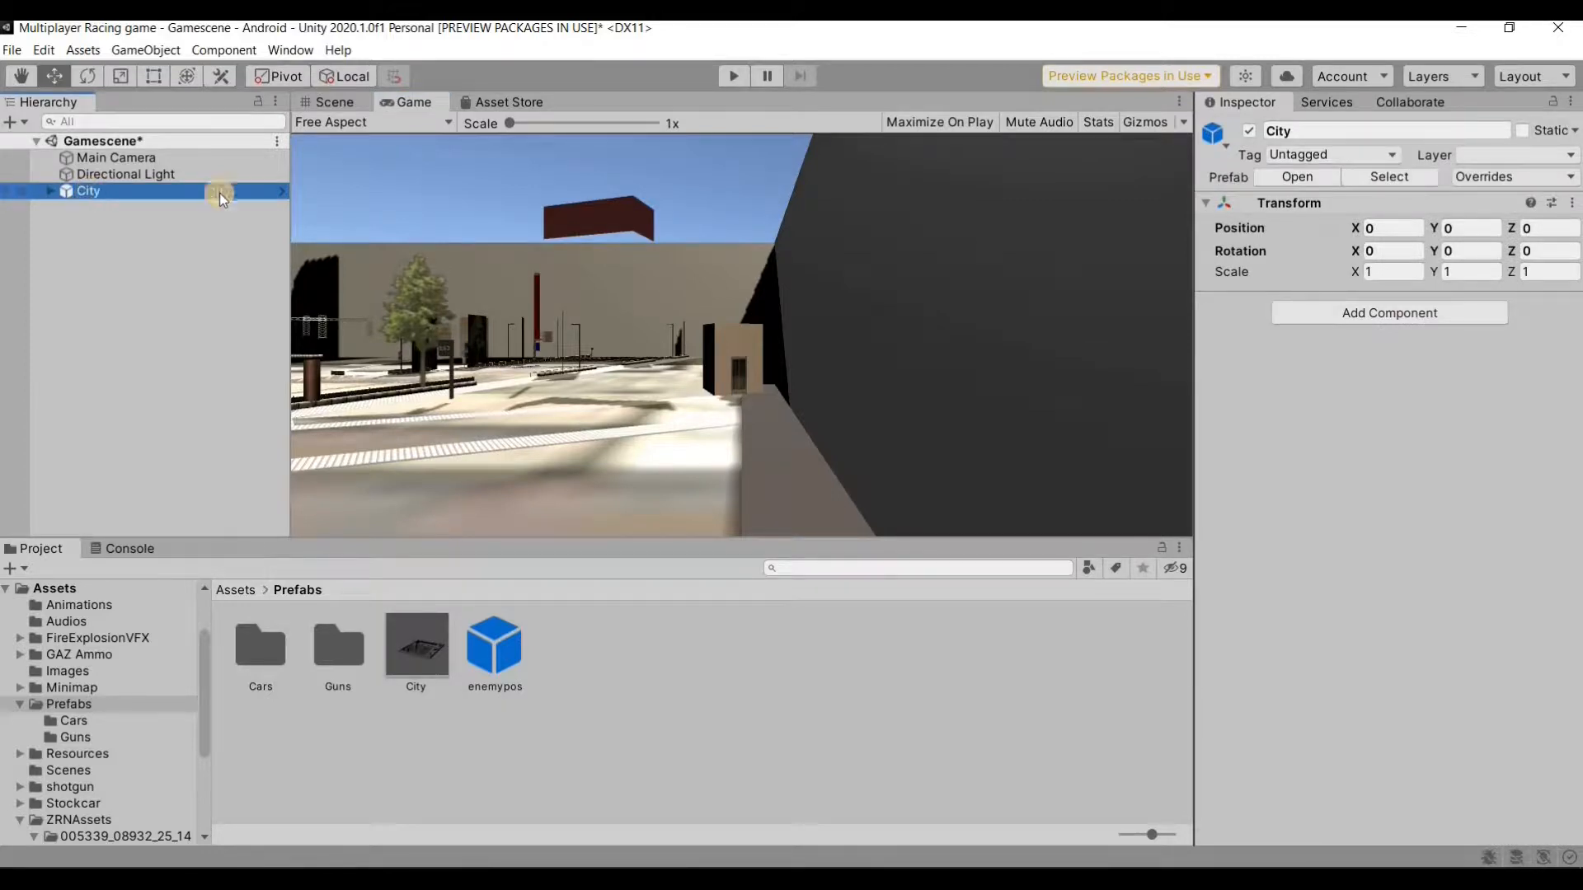
click(326, 102)
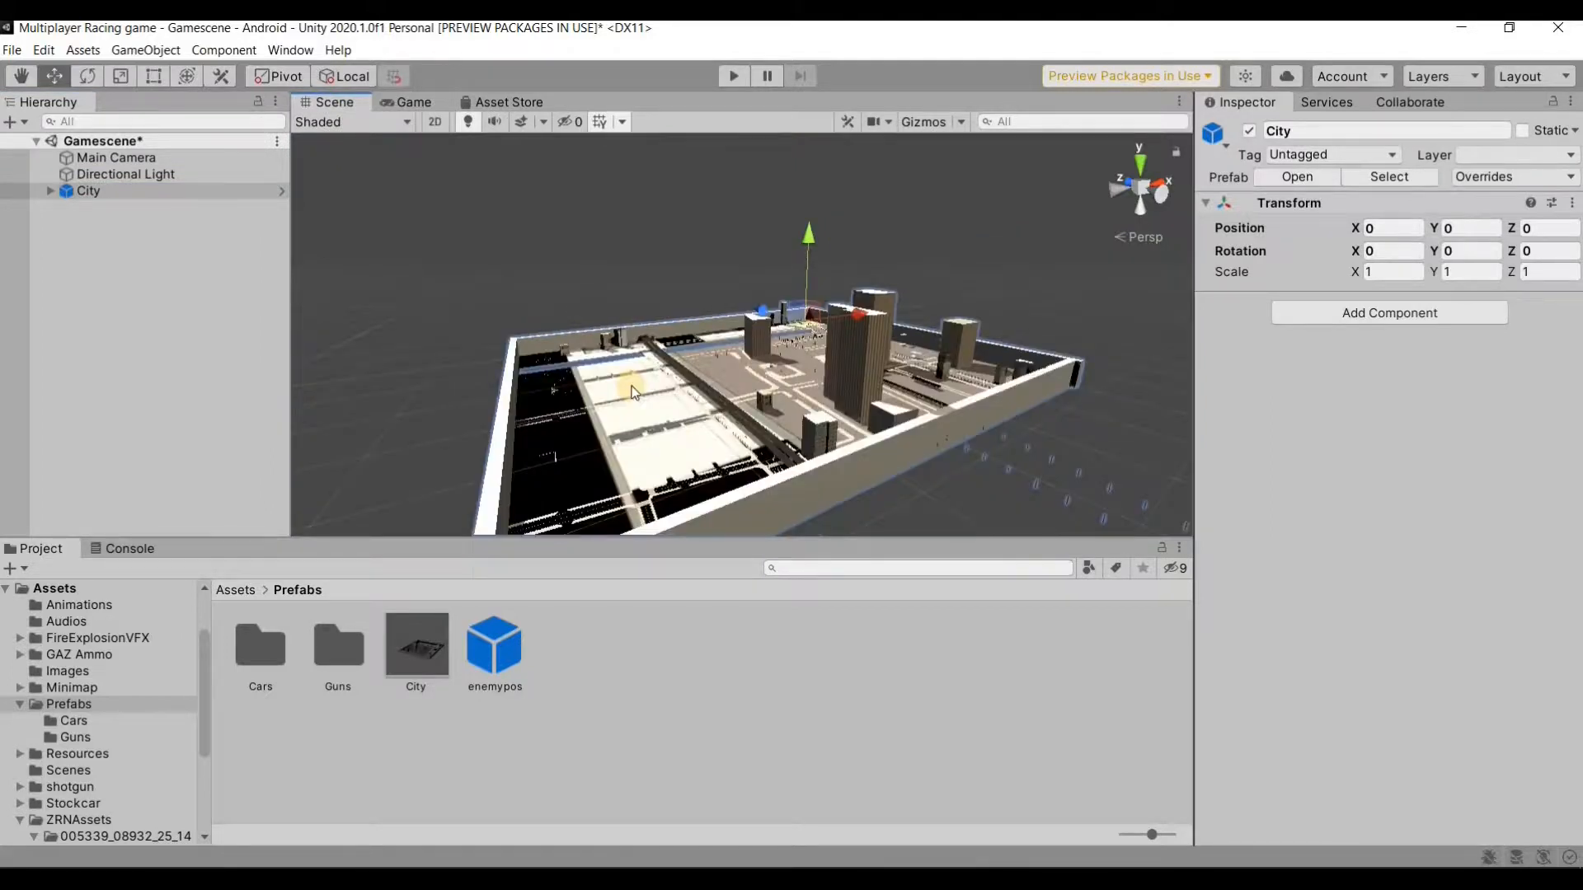
Add the Cartwo prefab from the Prefabs/Cars folder to the Gamescene hierarchy and focus the Scene view on it.
click(71, 726)
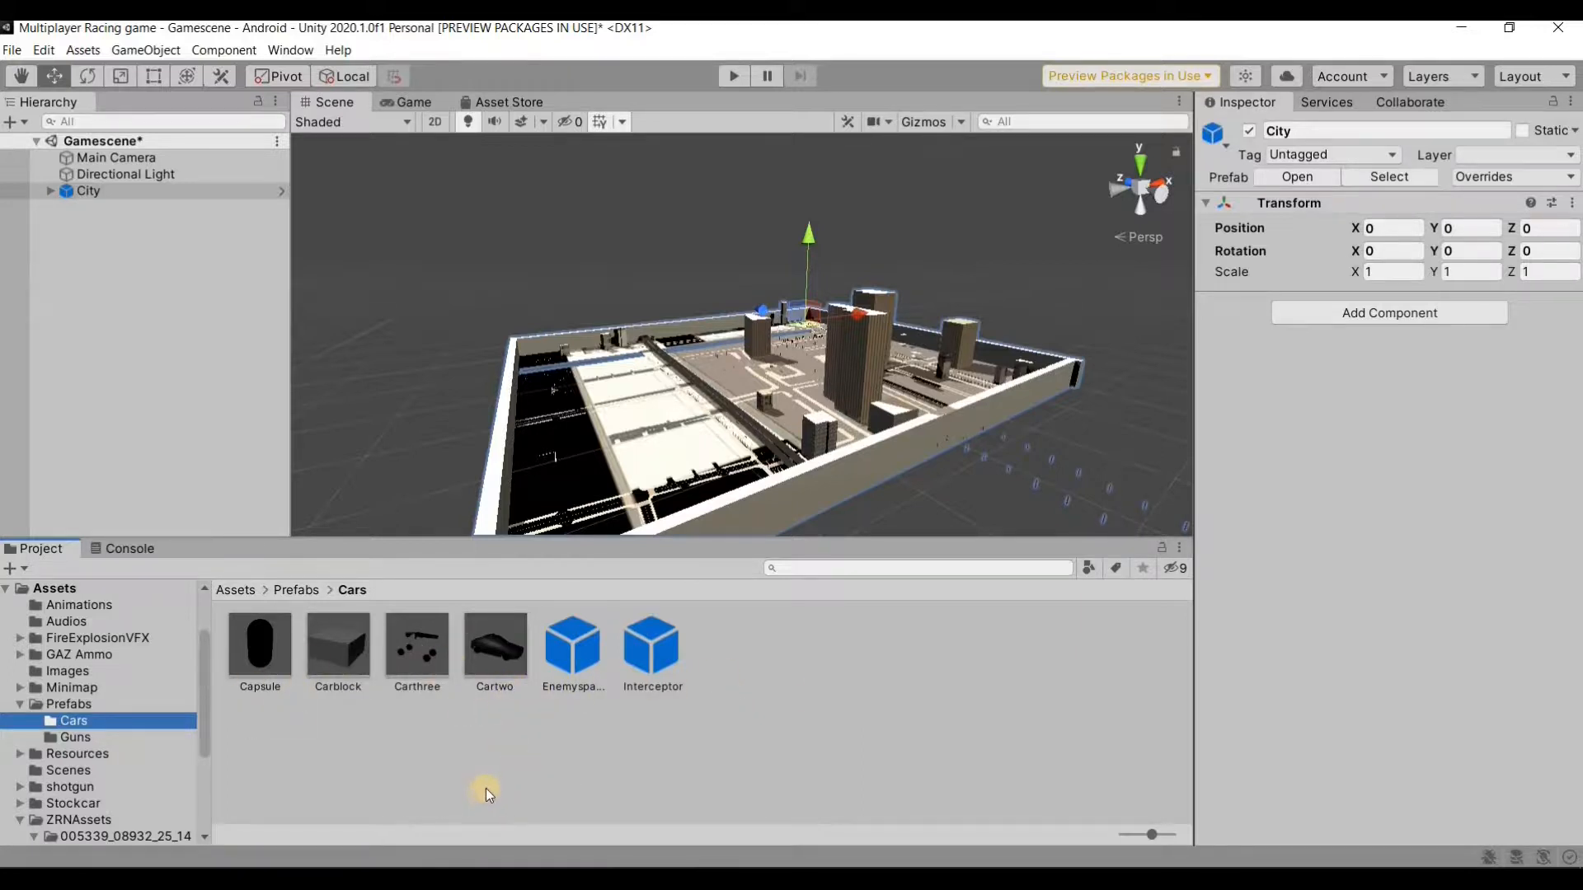
click(505, 653)
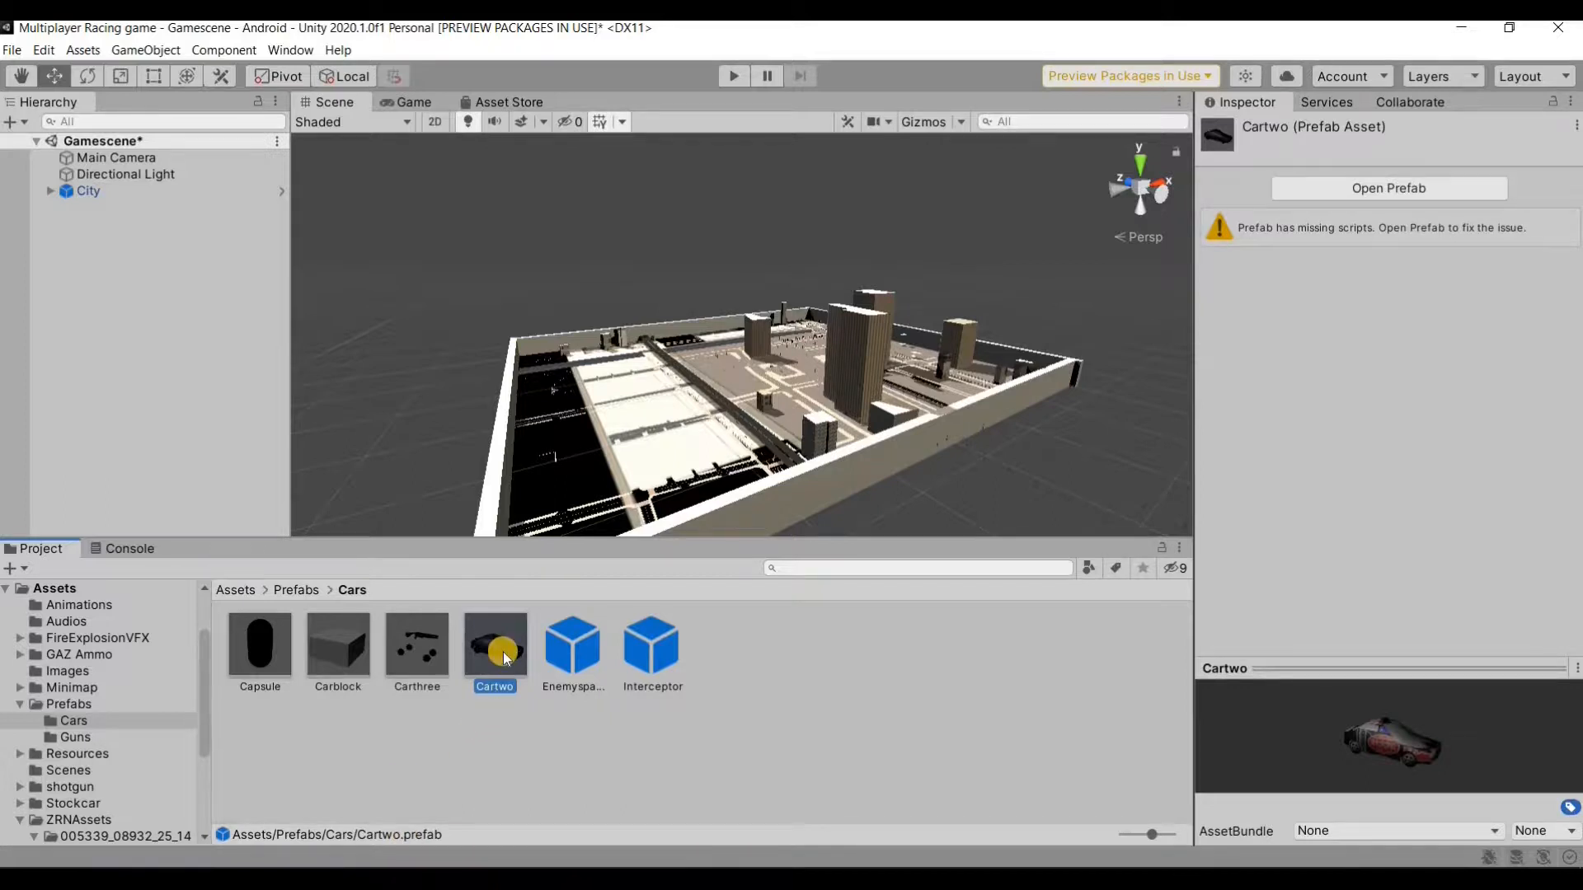
drag(503, 651, 102, 381)
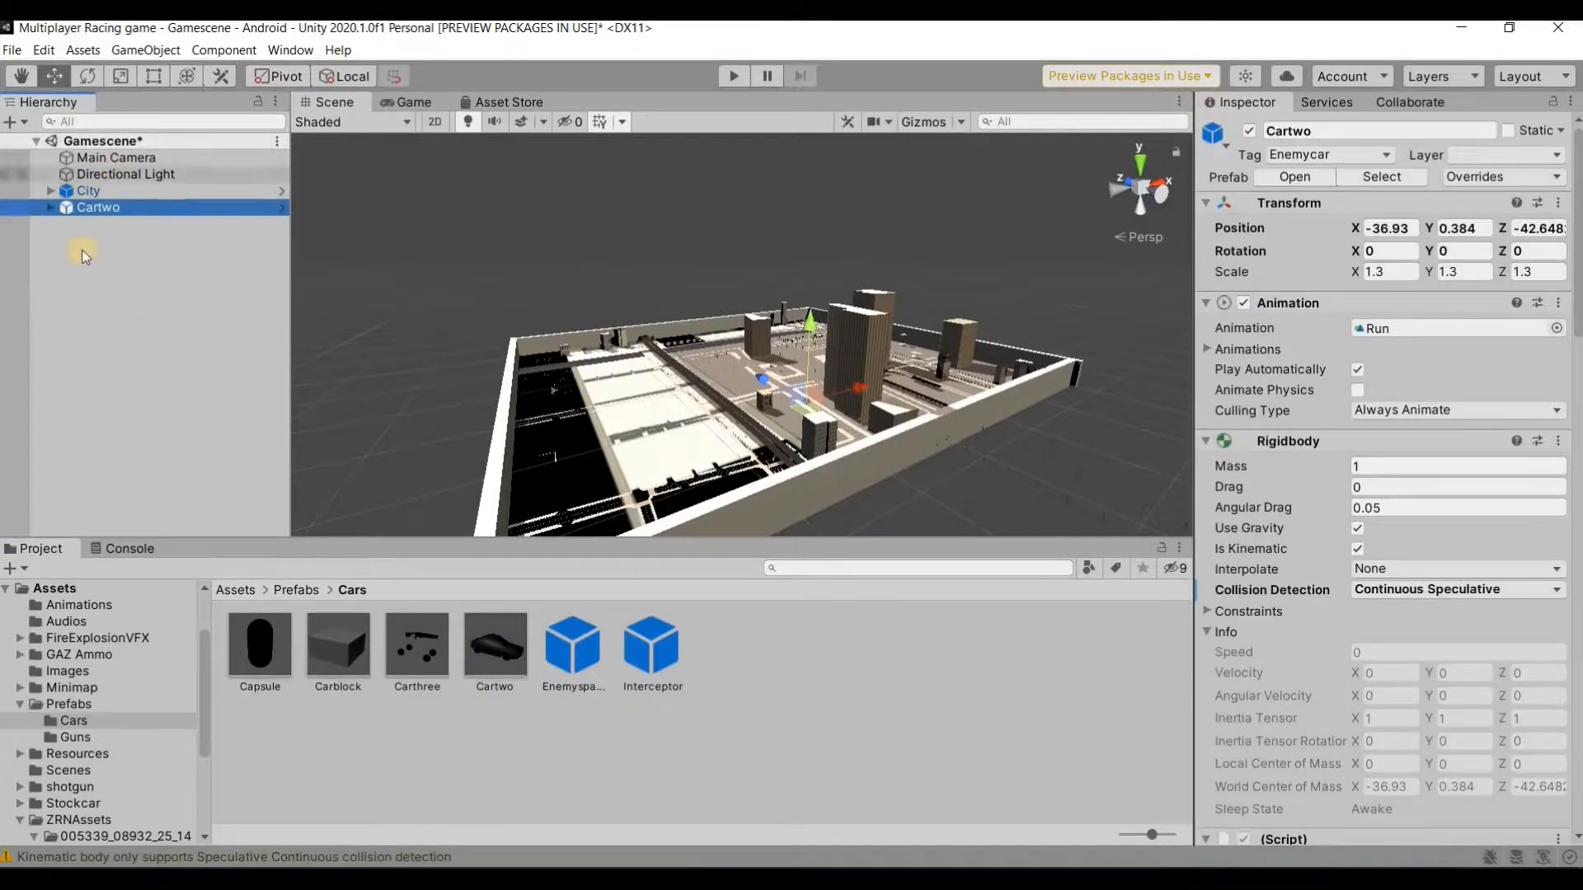
double_click(95, 208)
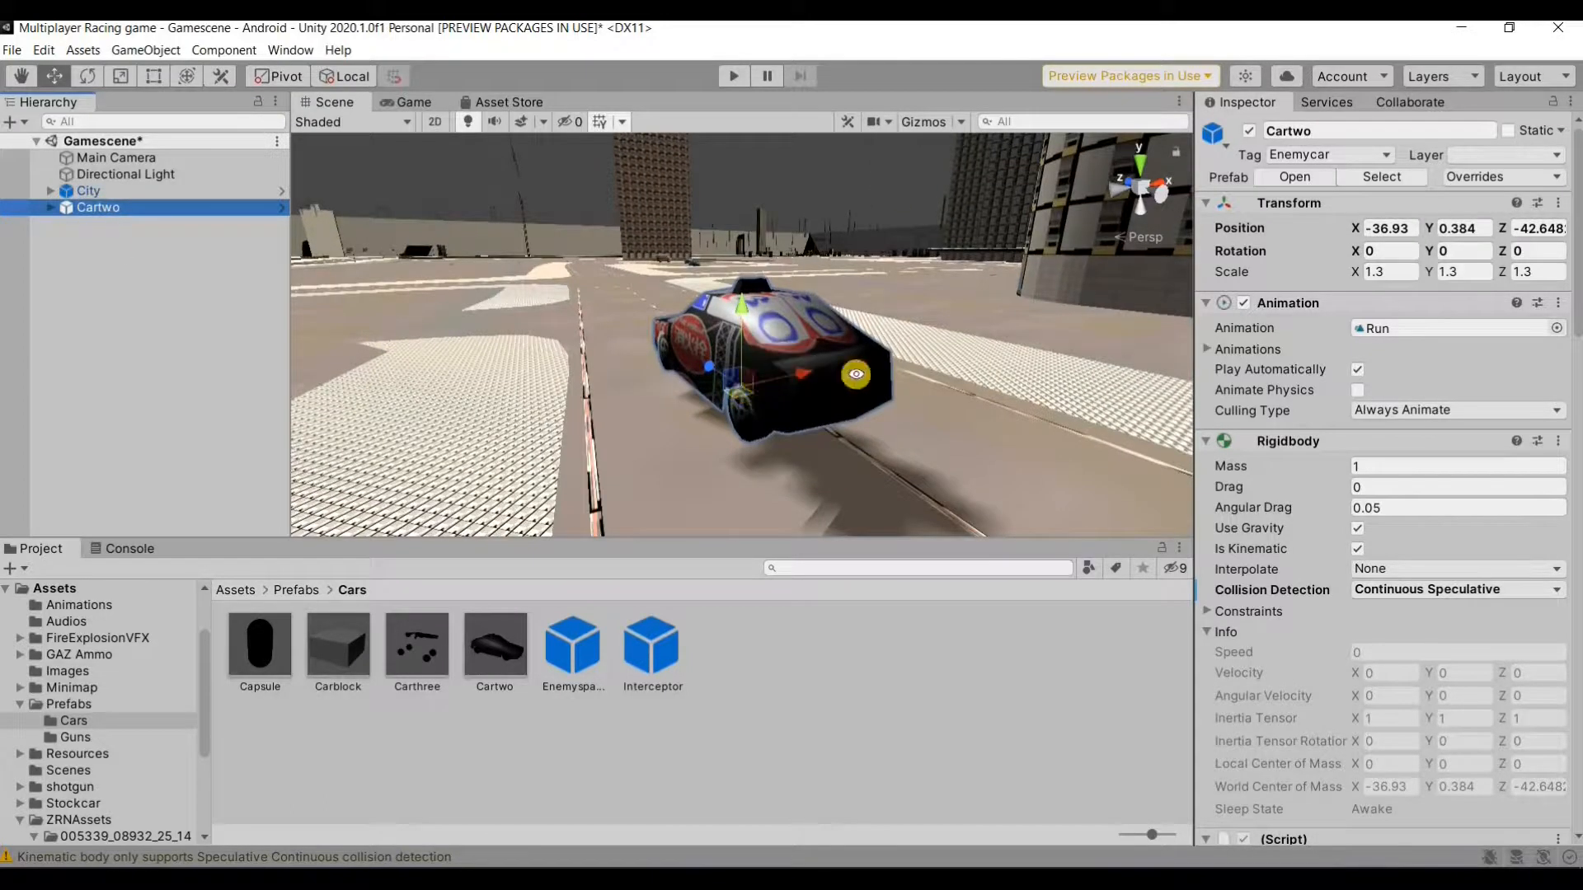
Lower the Cartwo car onto the road by setting its Y position to 0.3.
alt+drag(742, 425, 1154, 264)
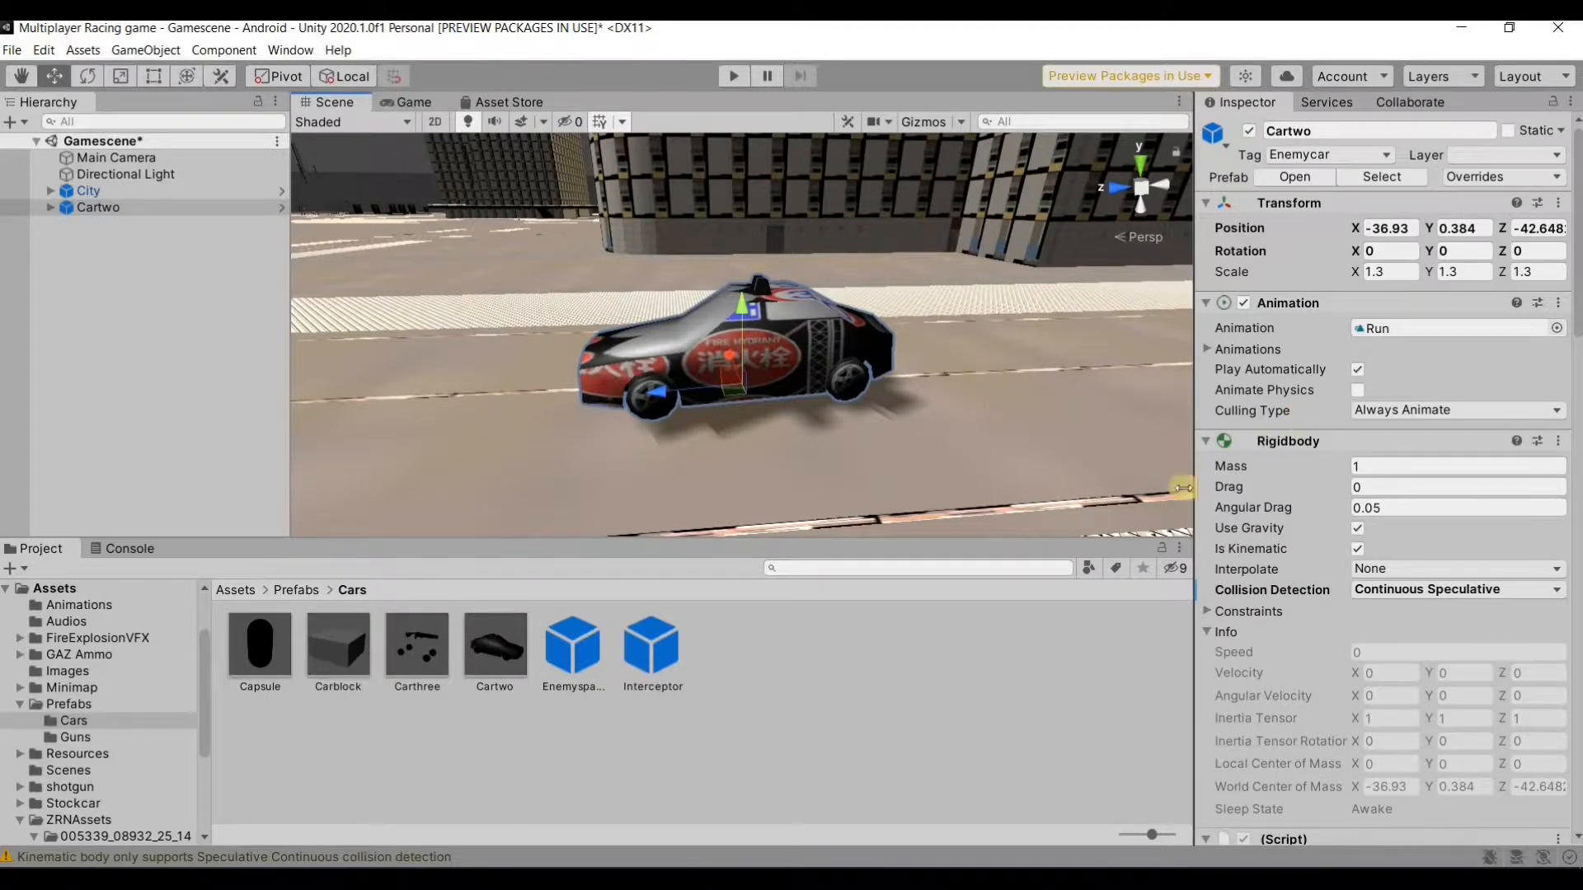
alt+drag(790, 377, 742, 379)
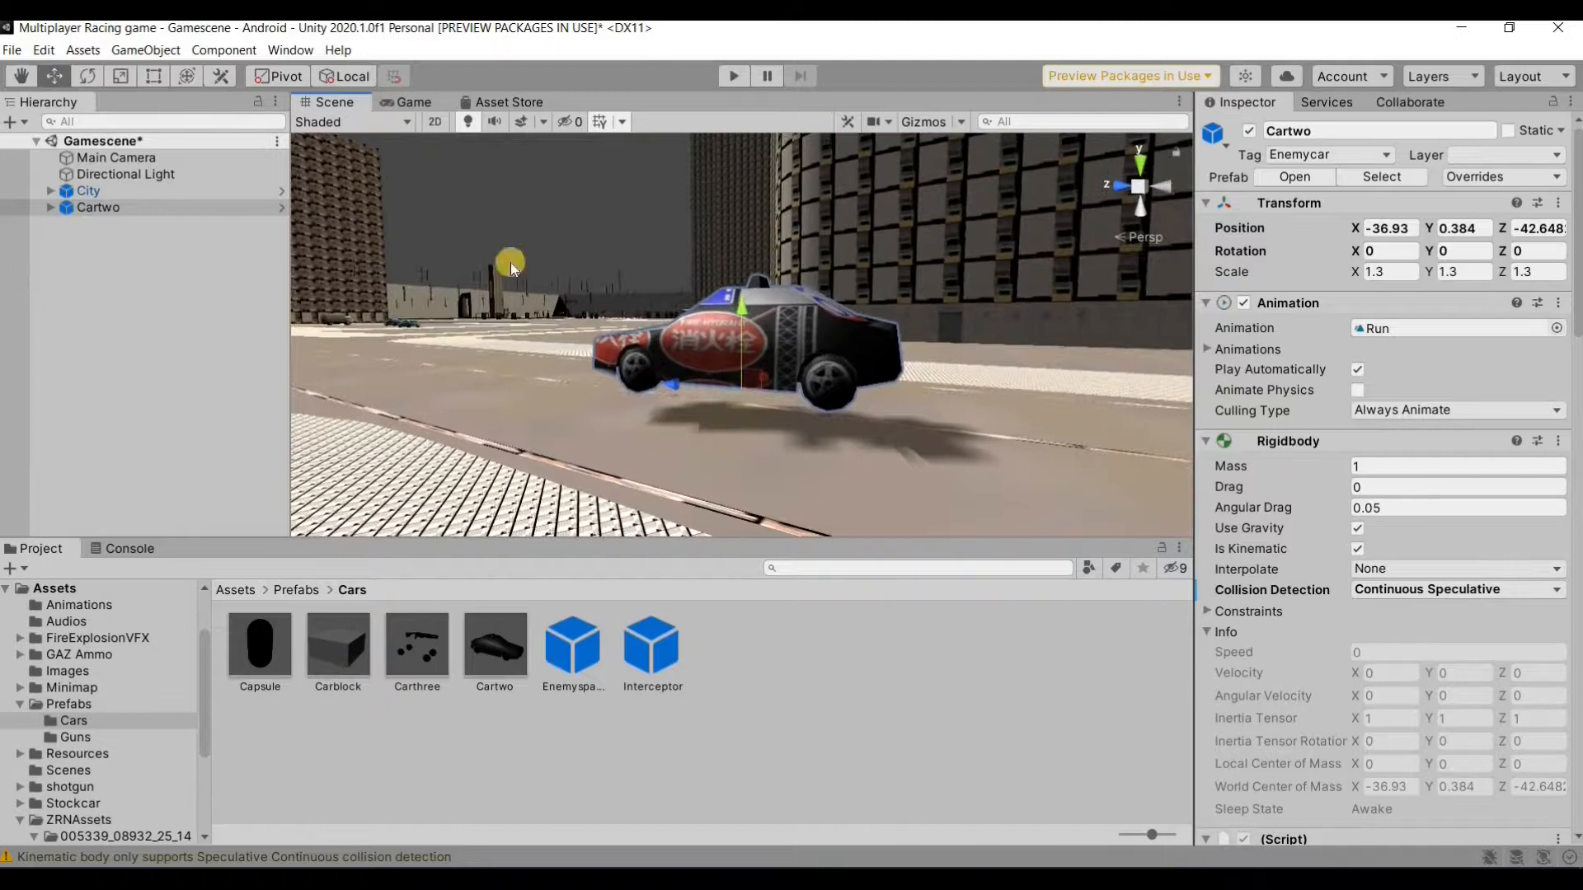
alt+drag(790, 410, 888, 461)
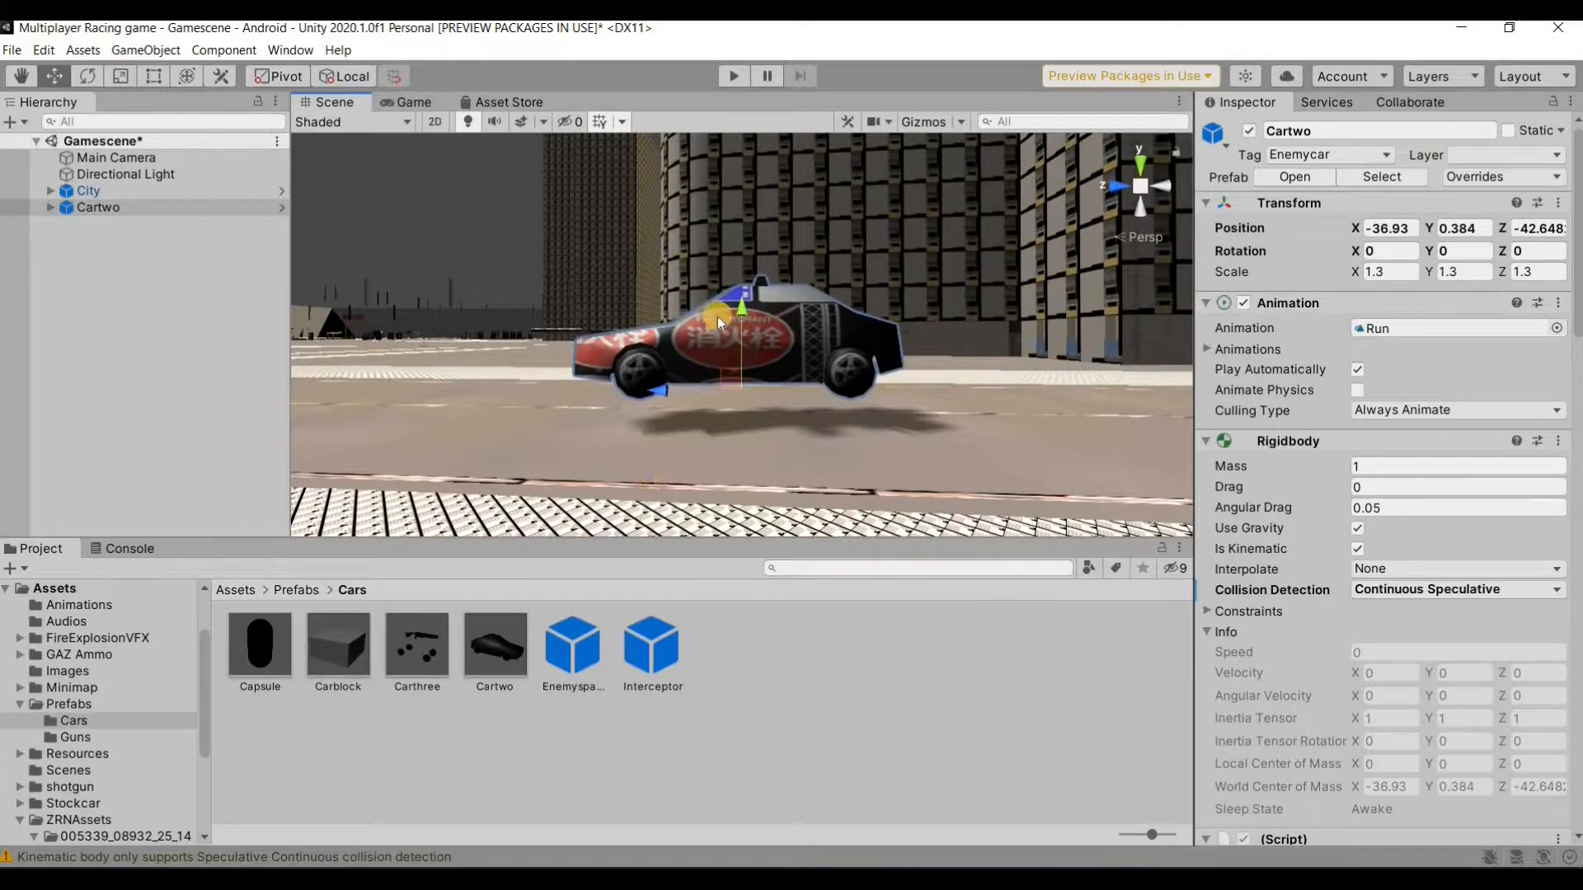
drag(740, 308, 740, 335)
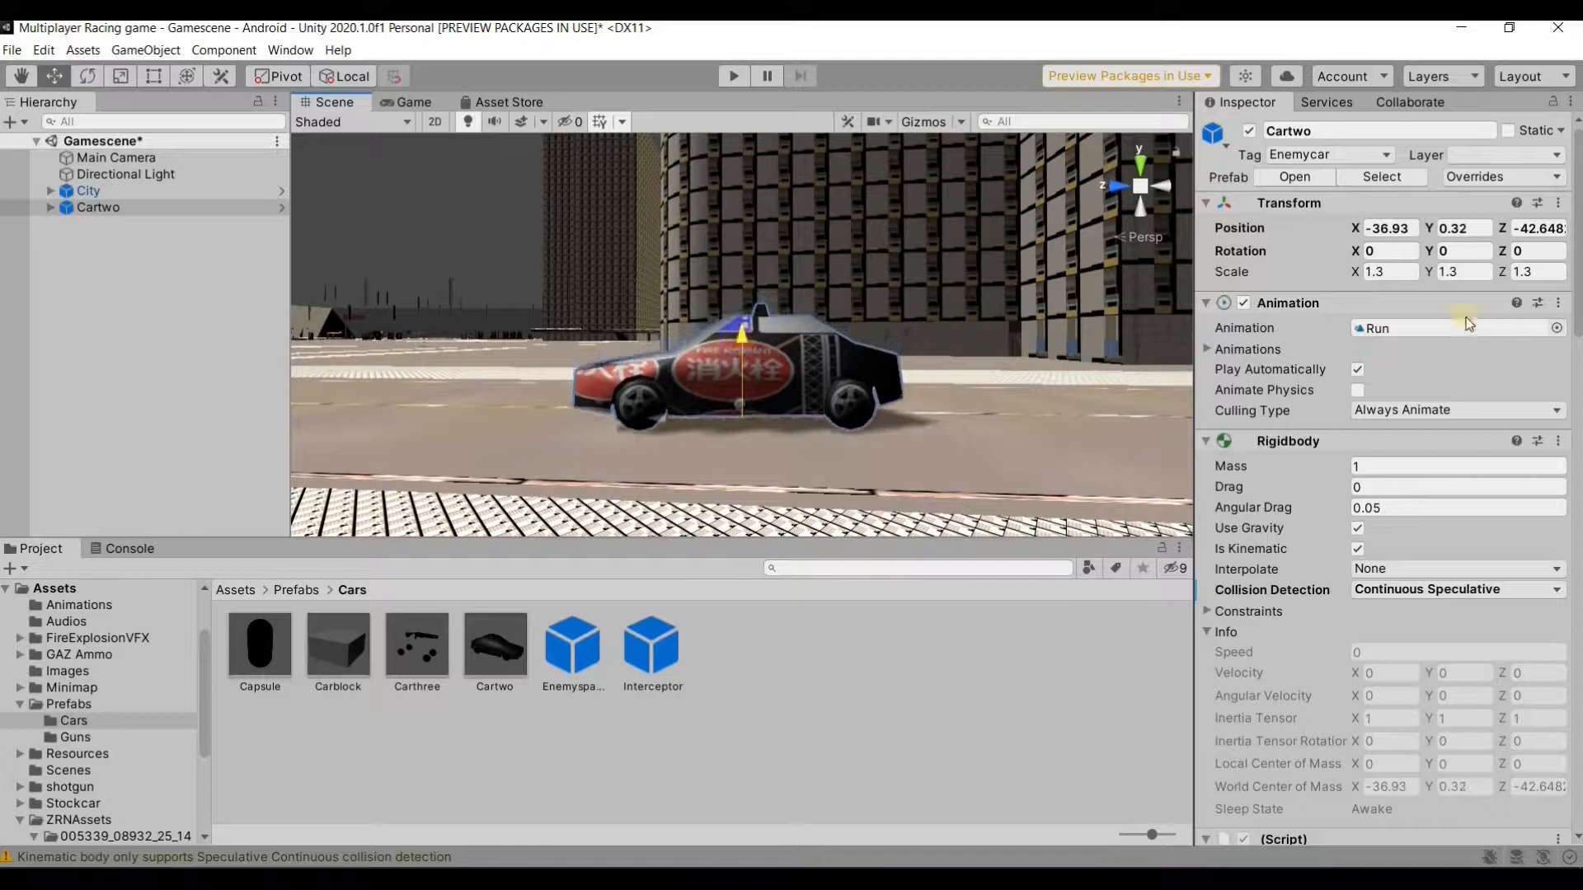
click(1482, 228)
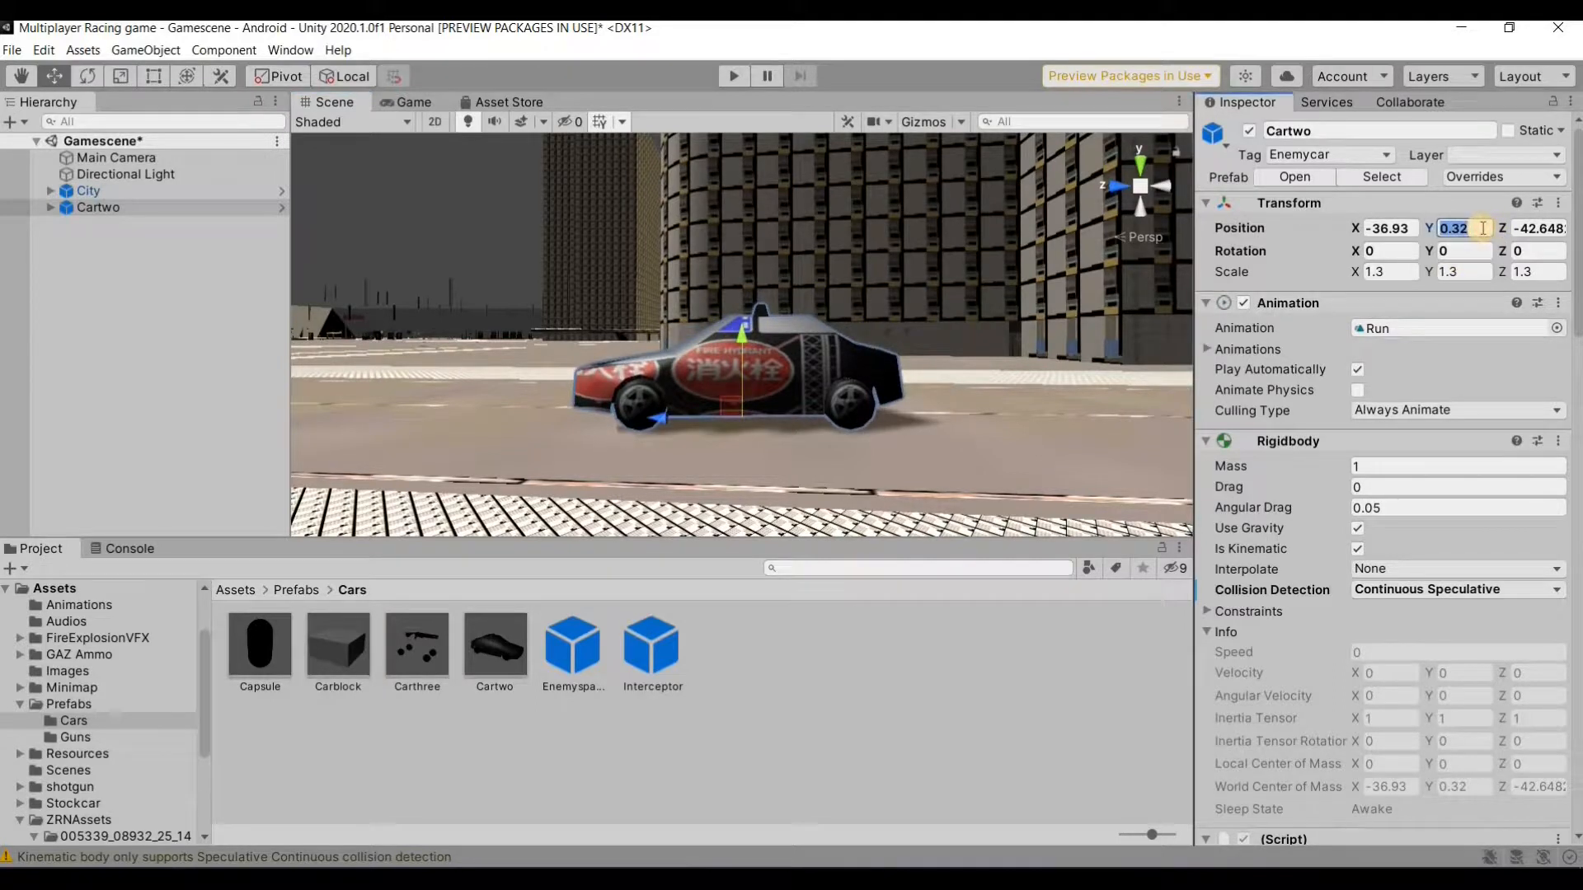
text(0)
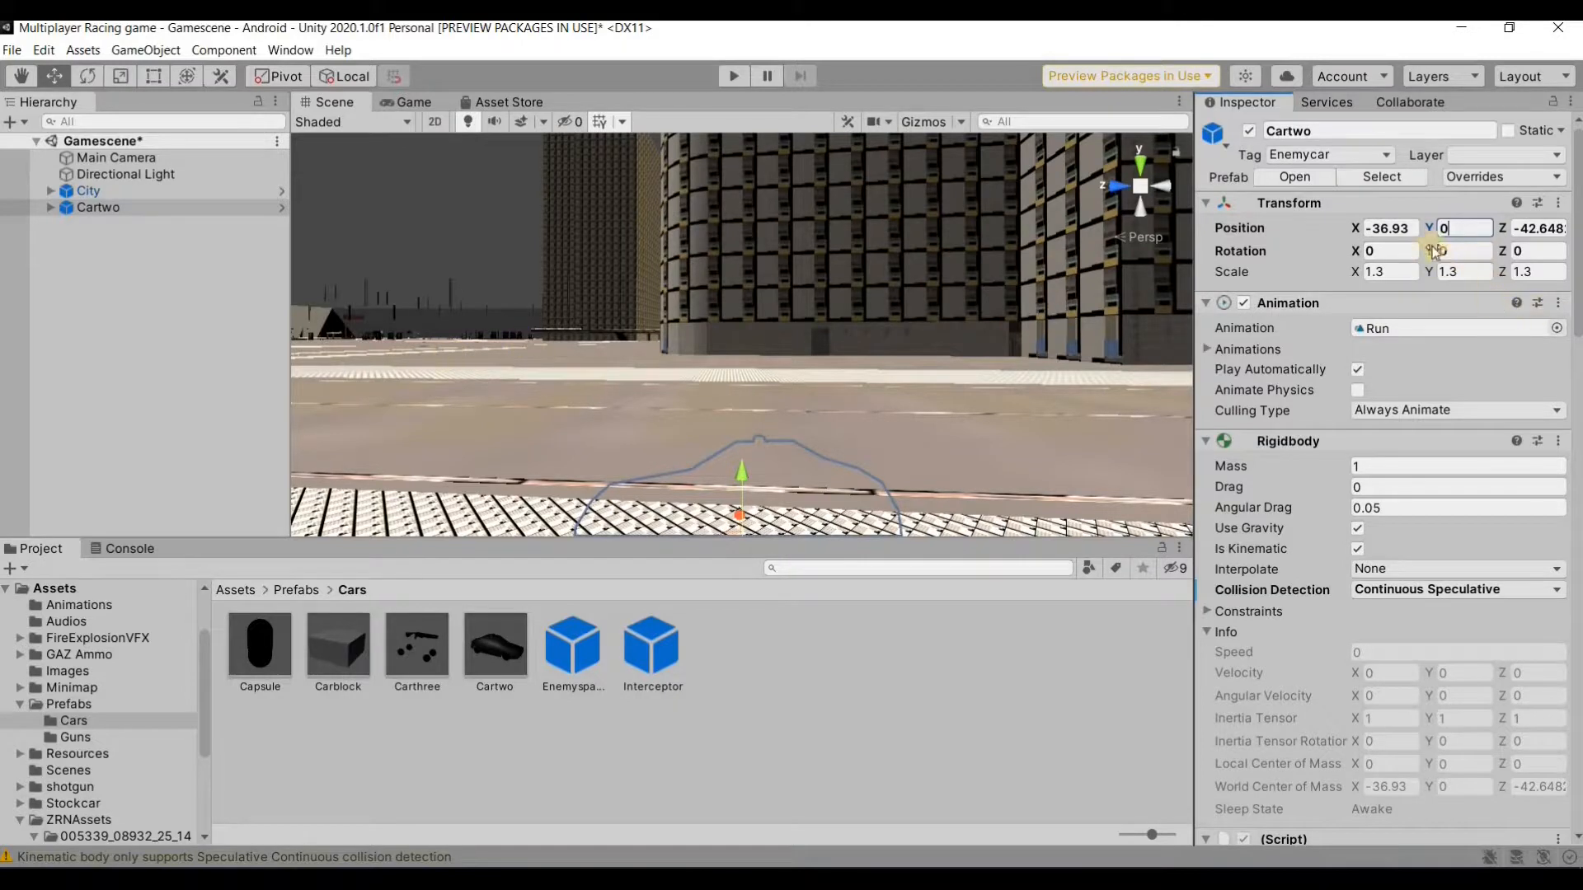
drag(1430, 233, 1469, 238)
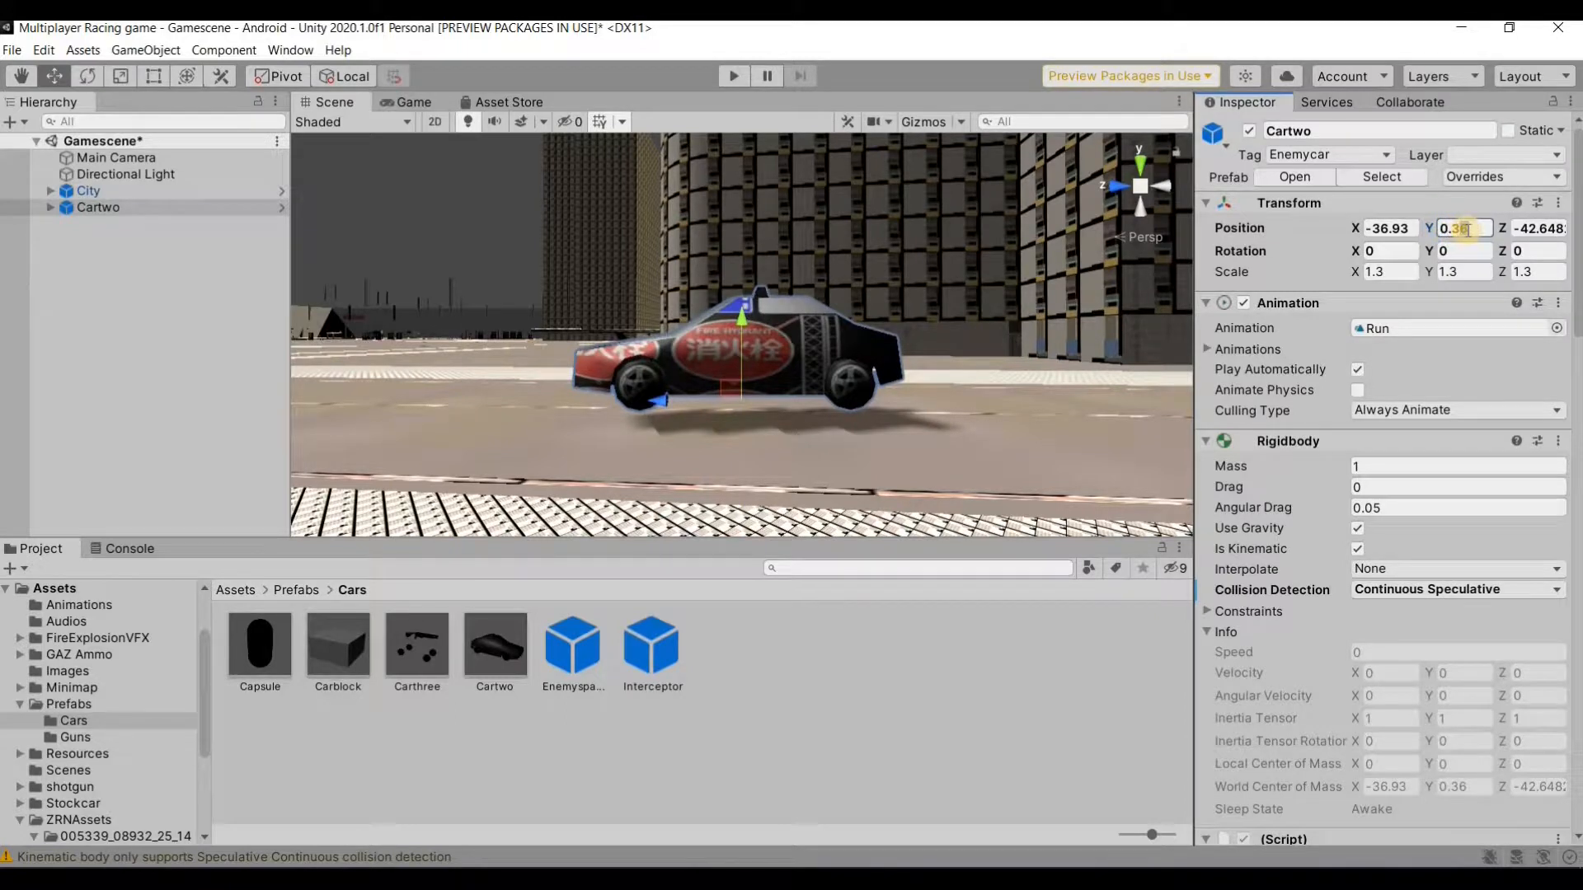
key(BackSpace)
alt+drag(859, 451, 437, 437)
scroll(792, 331, down, 12)
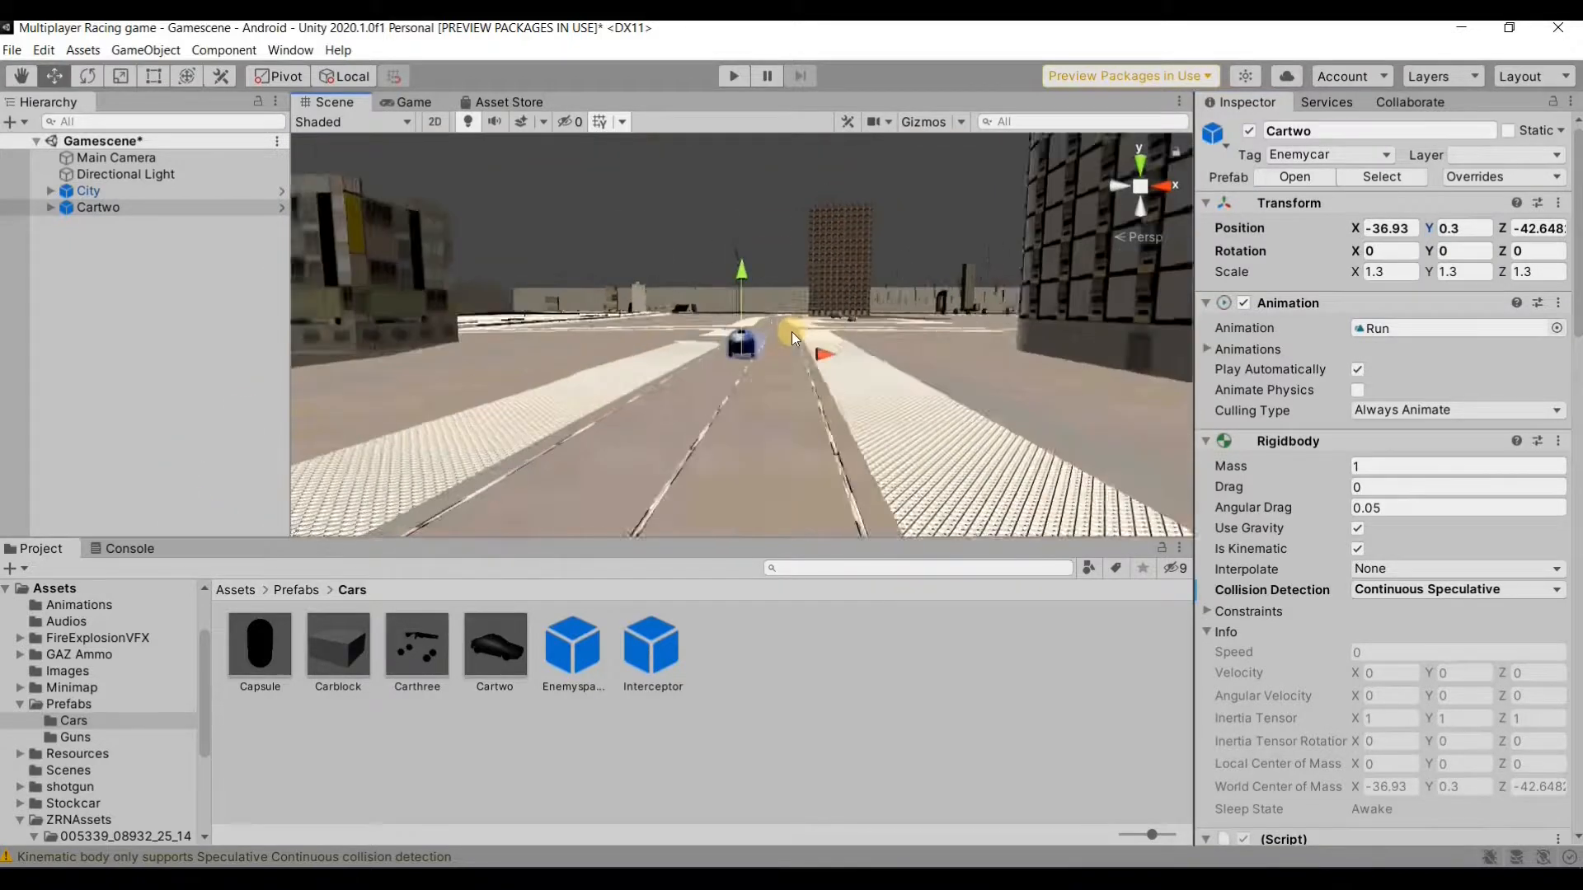
scroll(791, 332, down, 5)
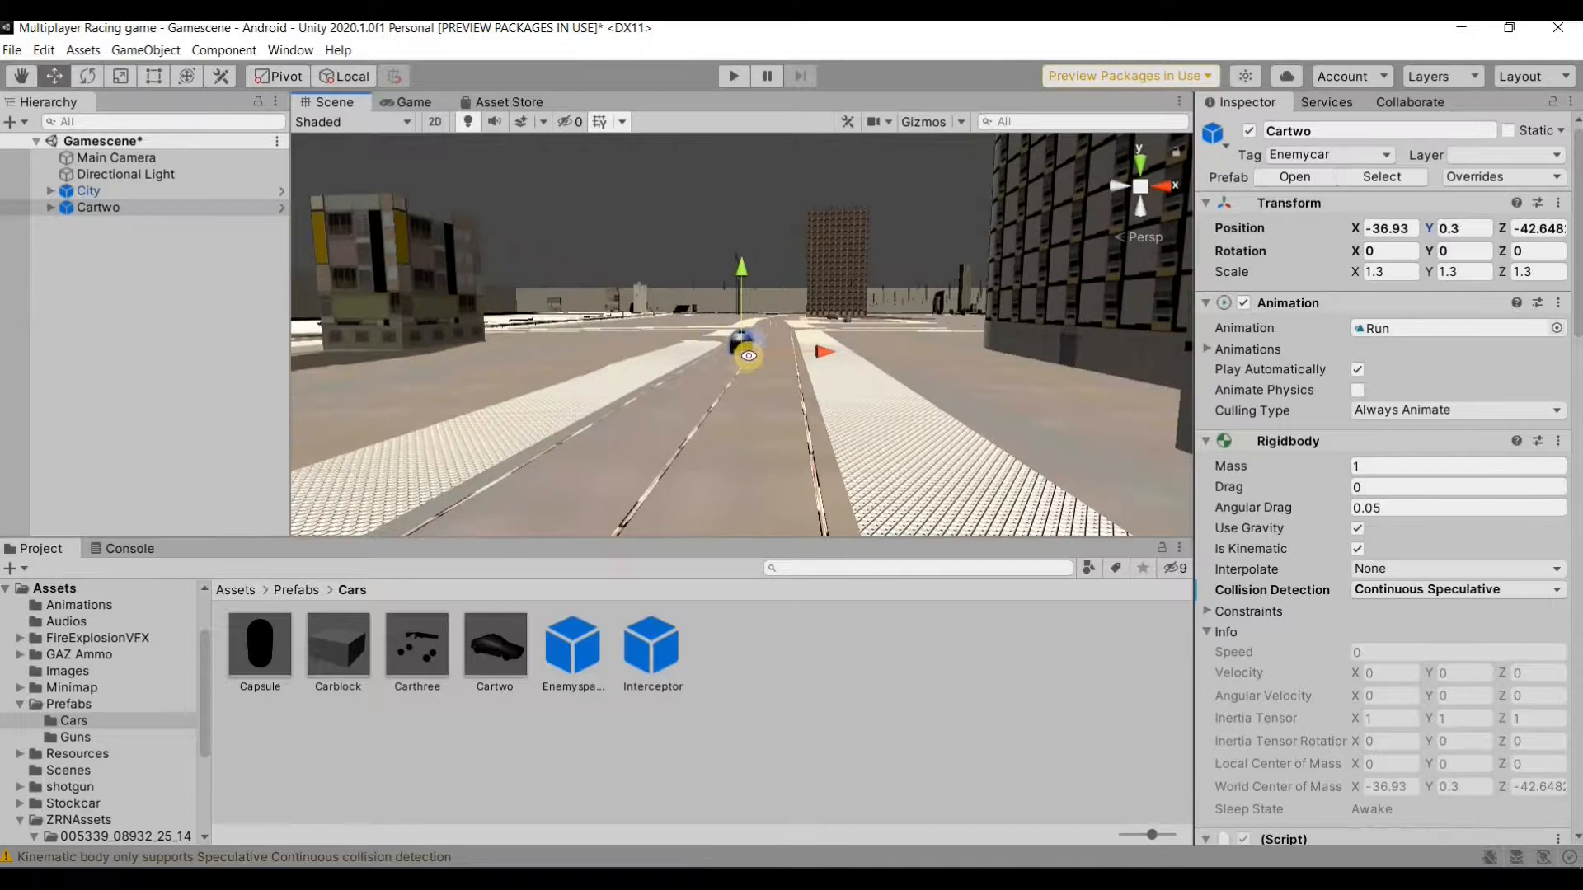
alt+drag(792, 331, 833, 487)
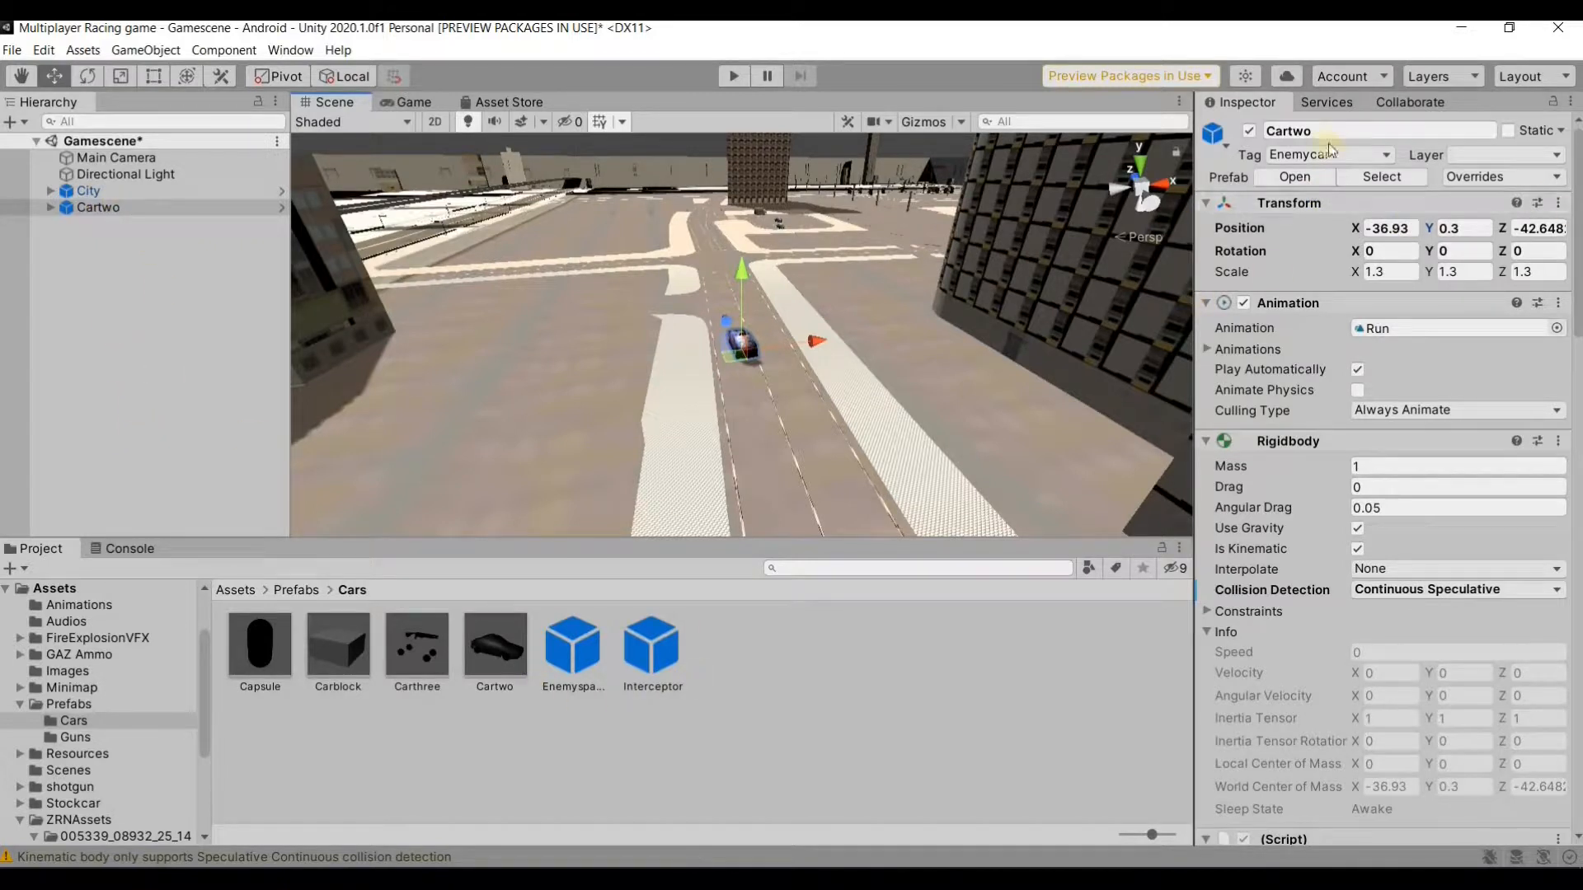
Rename the Cartwo object in the Gamescene hierarchy to Car.
click(1298, 130)
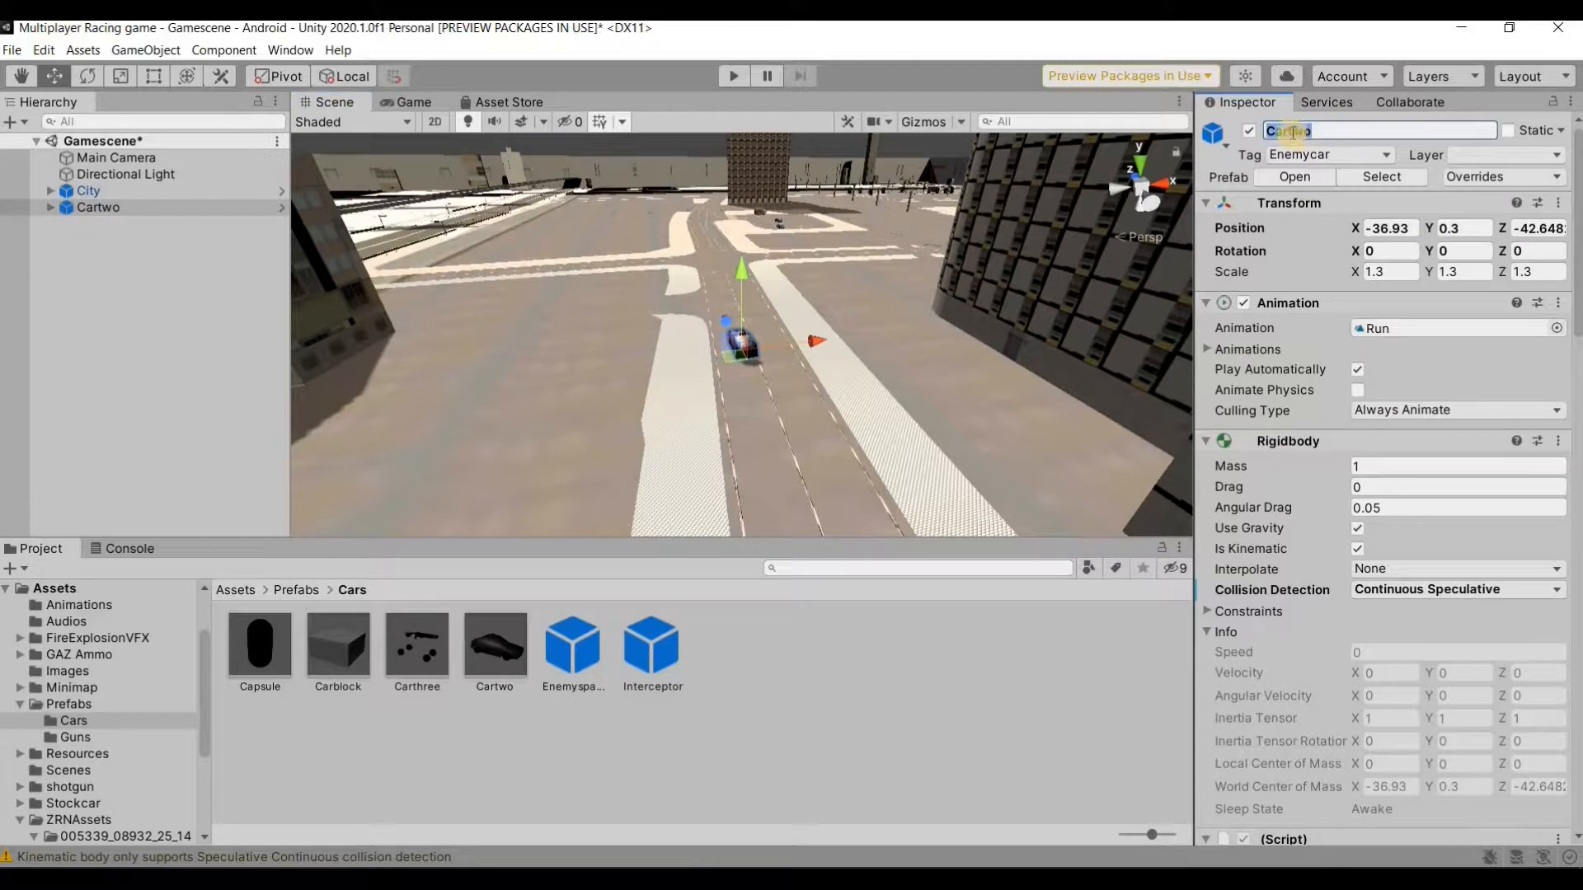
drag(1288, 132, 1344, 133)
key(BackSpace)
key(Return)
click(135, 391)
click(91, 212)
click(90, 212)
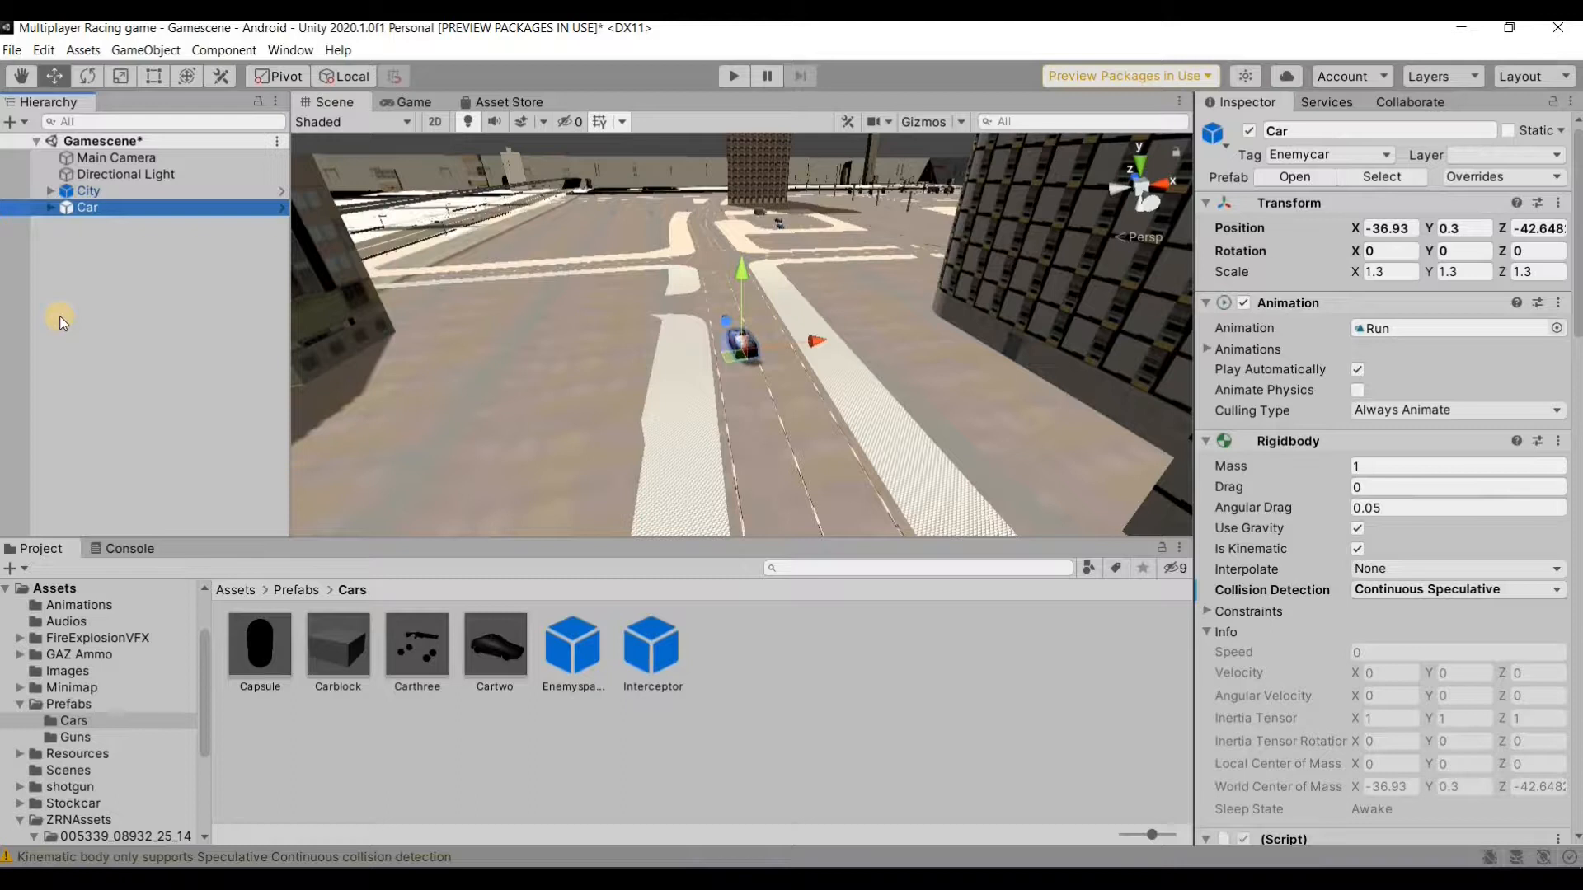
Add two more instances of the Cartwo prefab to the Gamescene hierarchy and look at them on the road.
click(501, 664)
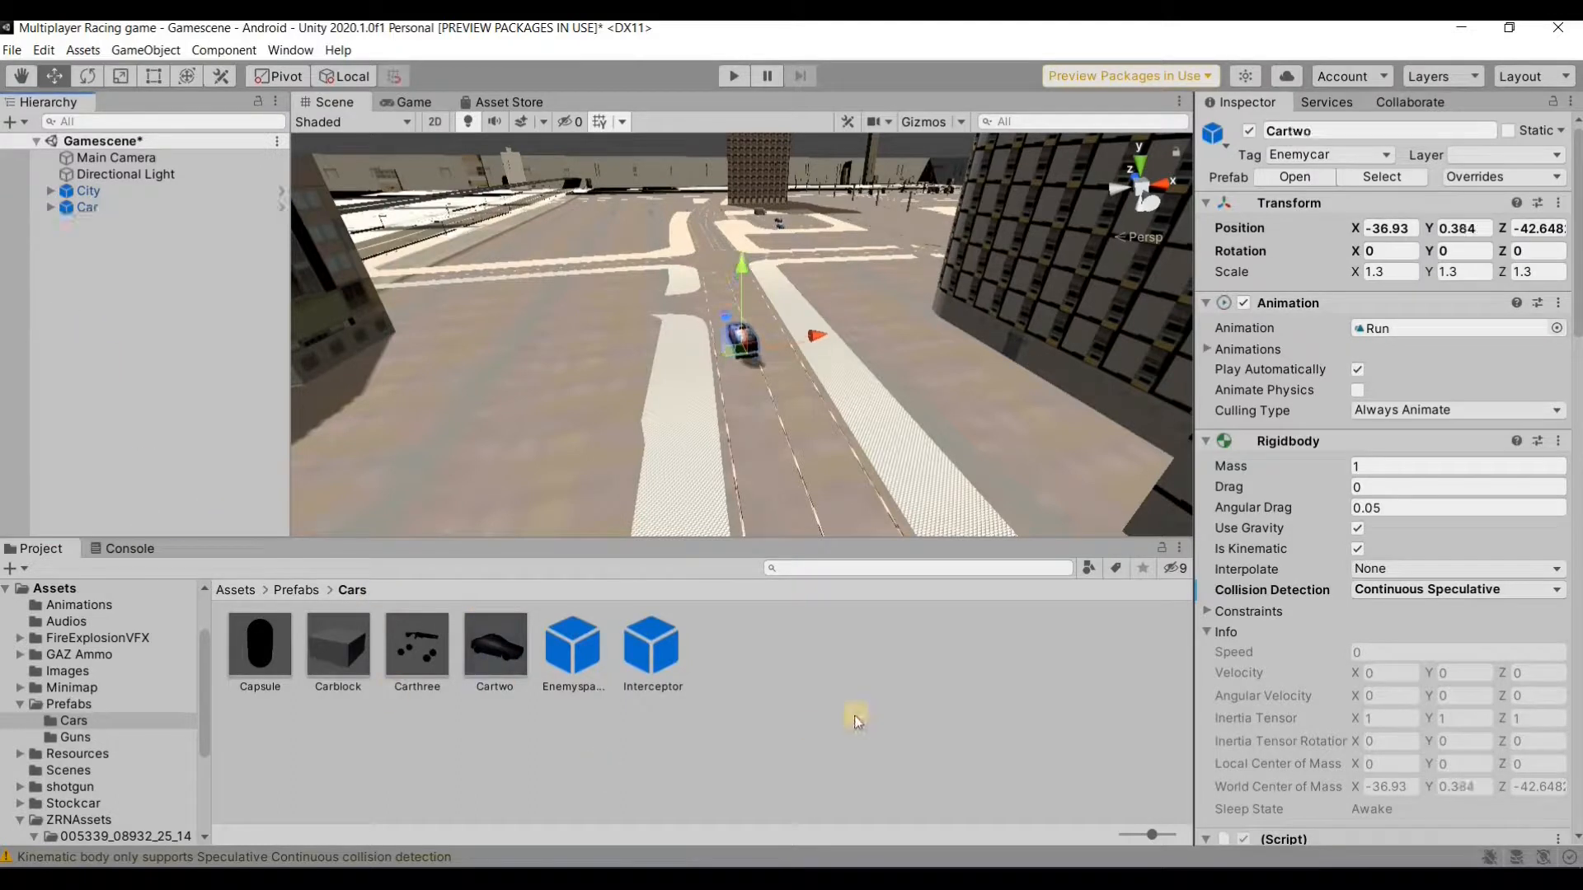
drag(488, 668, 115, 250)
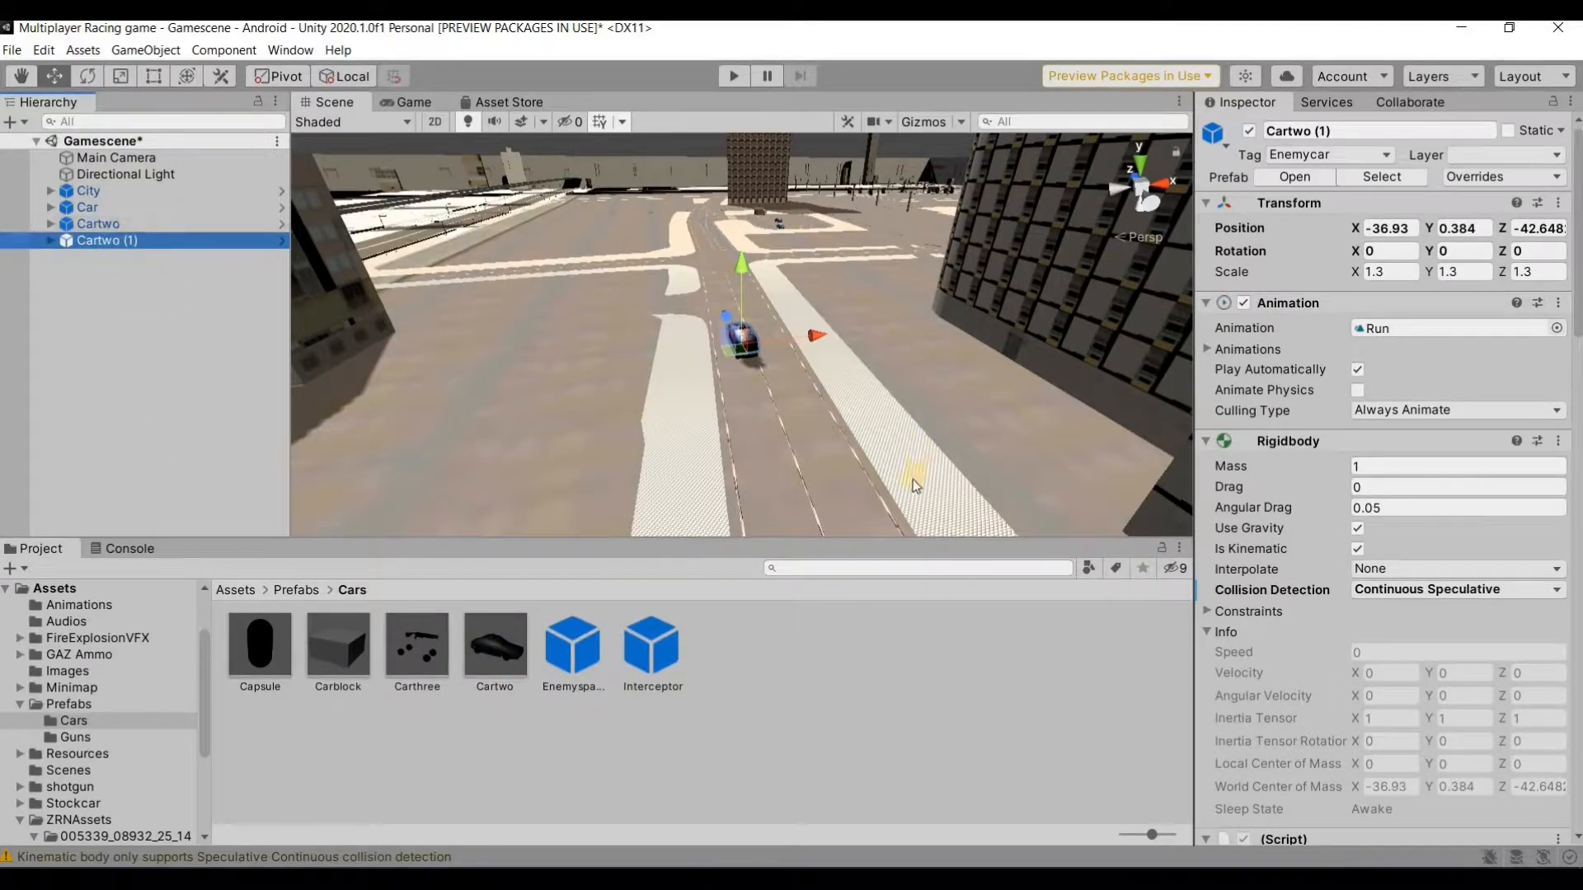
alt+drag(781, 423, 722, 446)
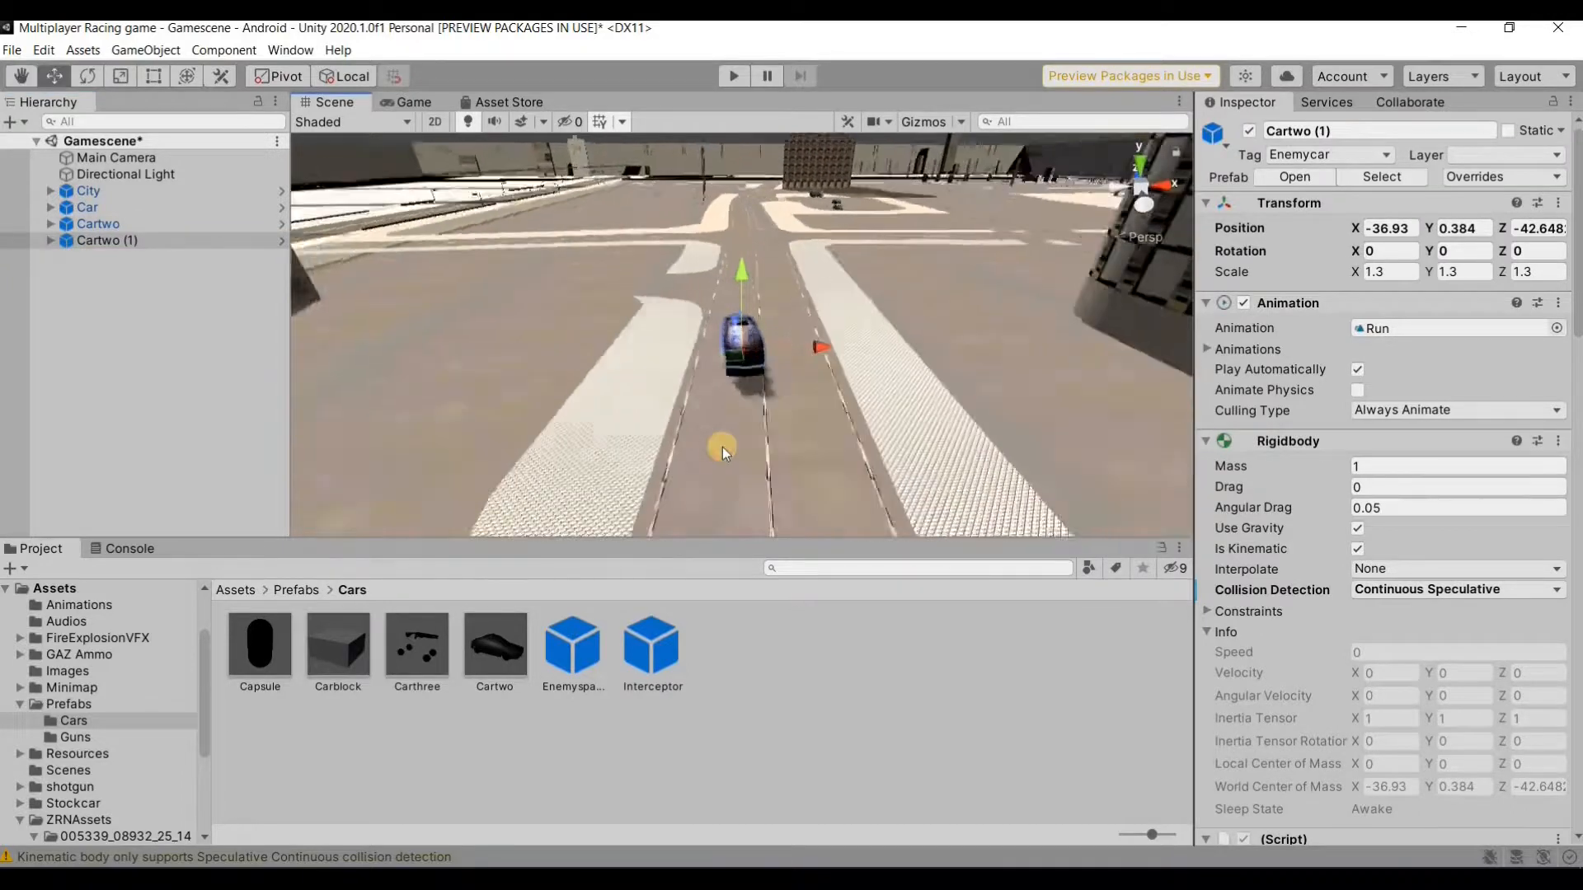
scroll(722, 447, up, 10)
scroll(722, 447, down, 8)
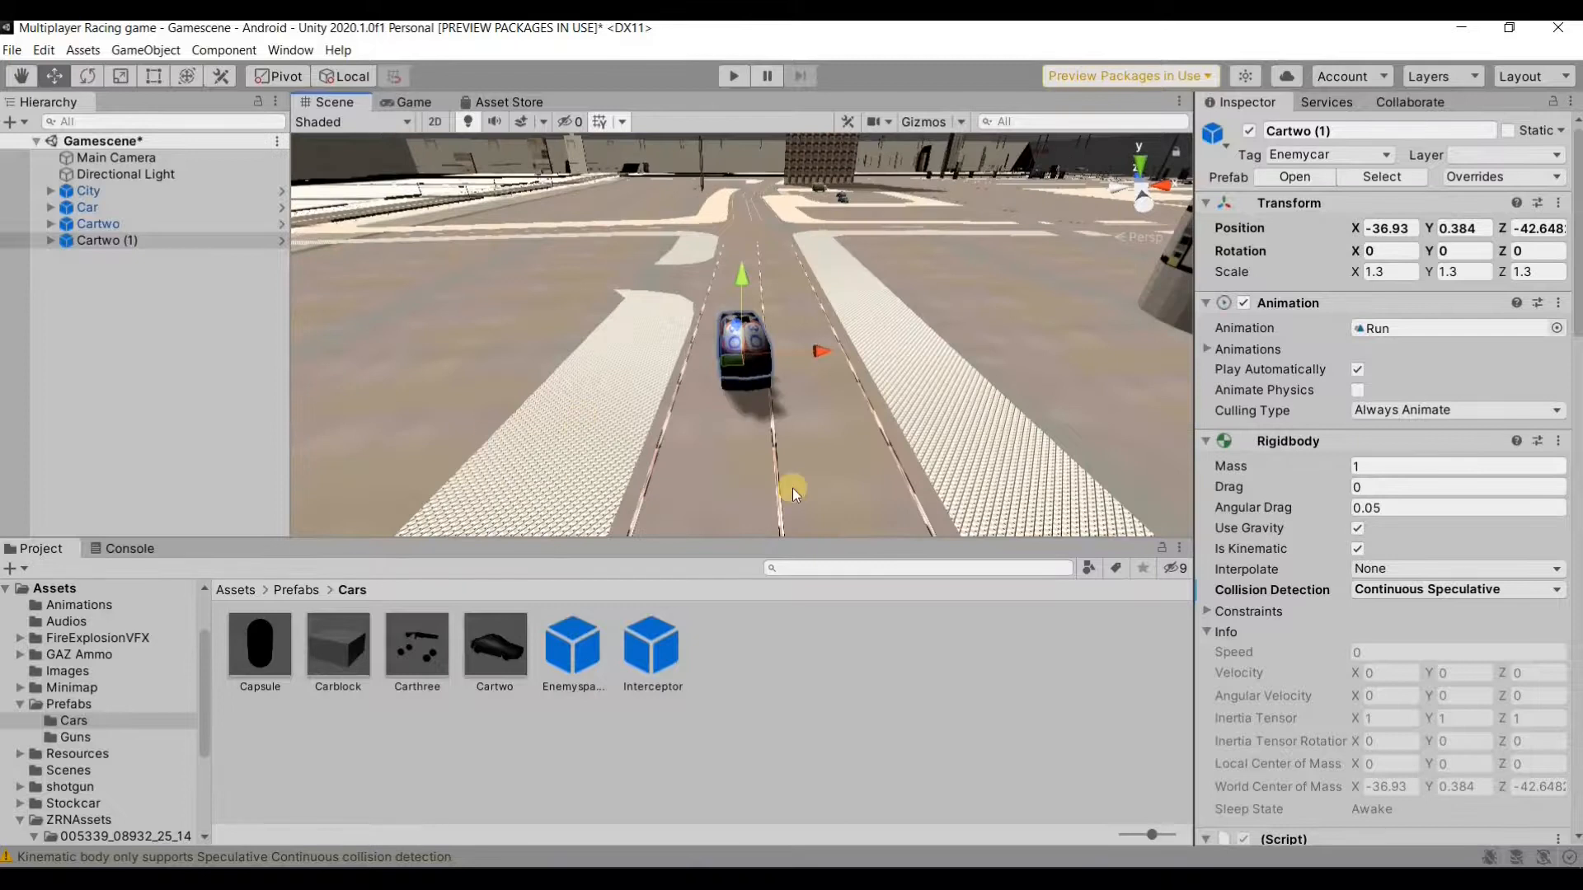
Spread the extra cars sideways by moving Cartwo to X position -36.51 and Cartwo (1) to X position -35.7.
click(99, 223)
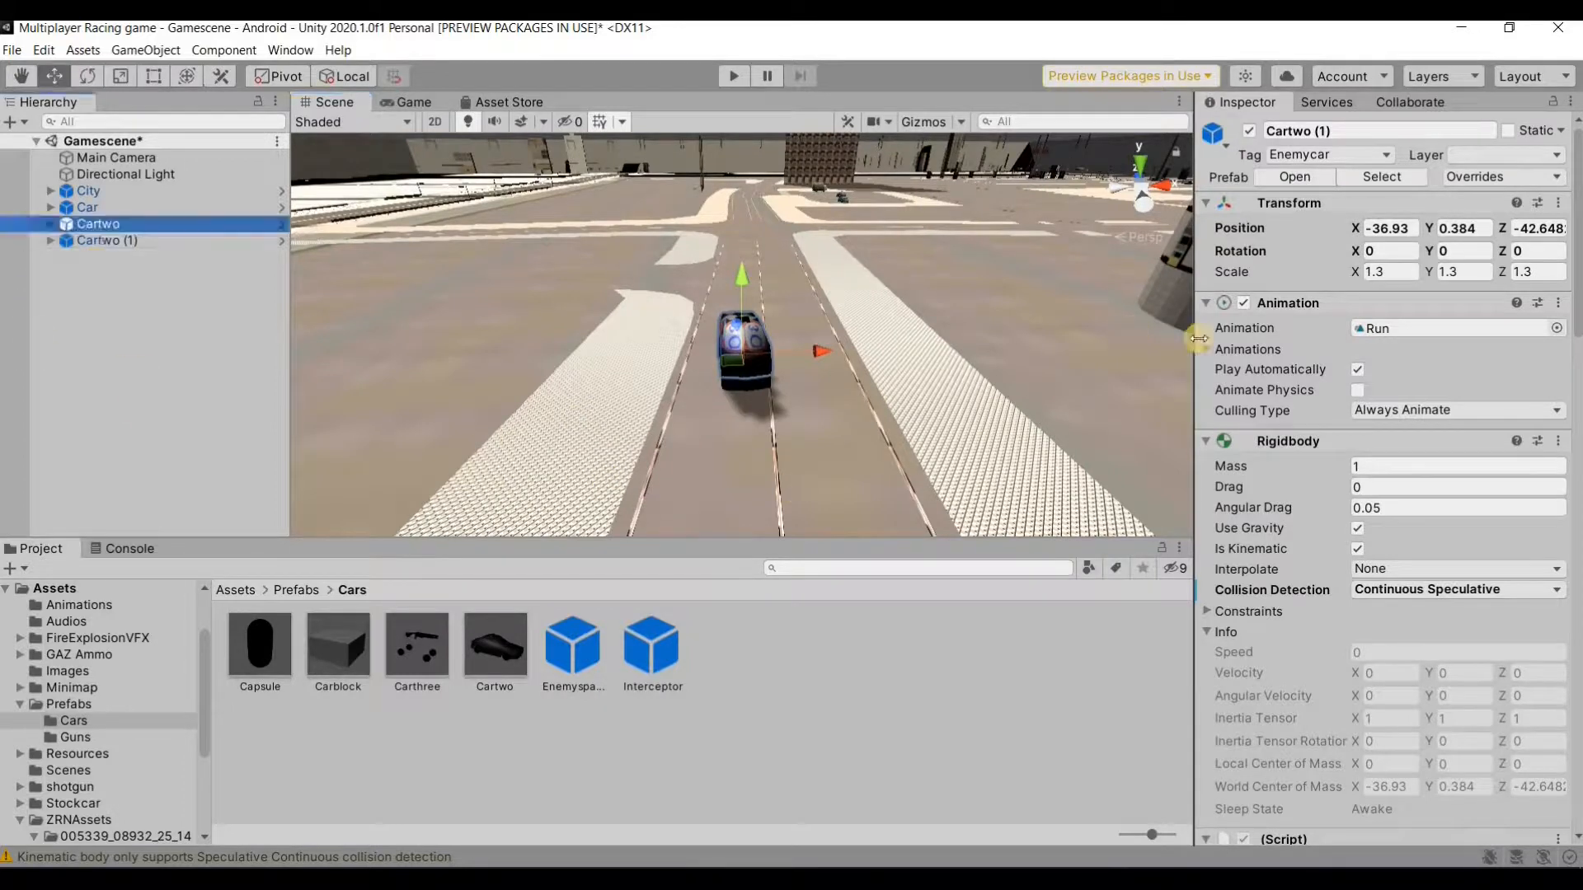
click(1368, 233)
drag(1368, 233, 1387, 232)
click(91, 240)
drag(1368, 233, 1370, 234)
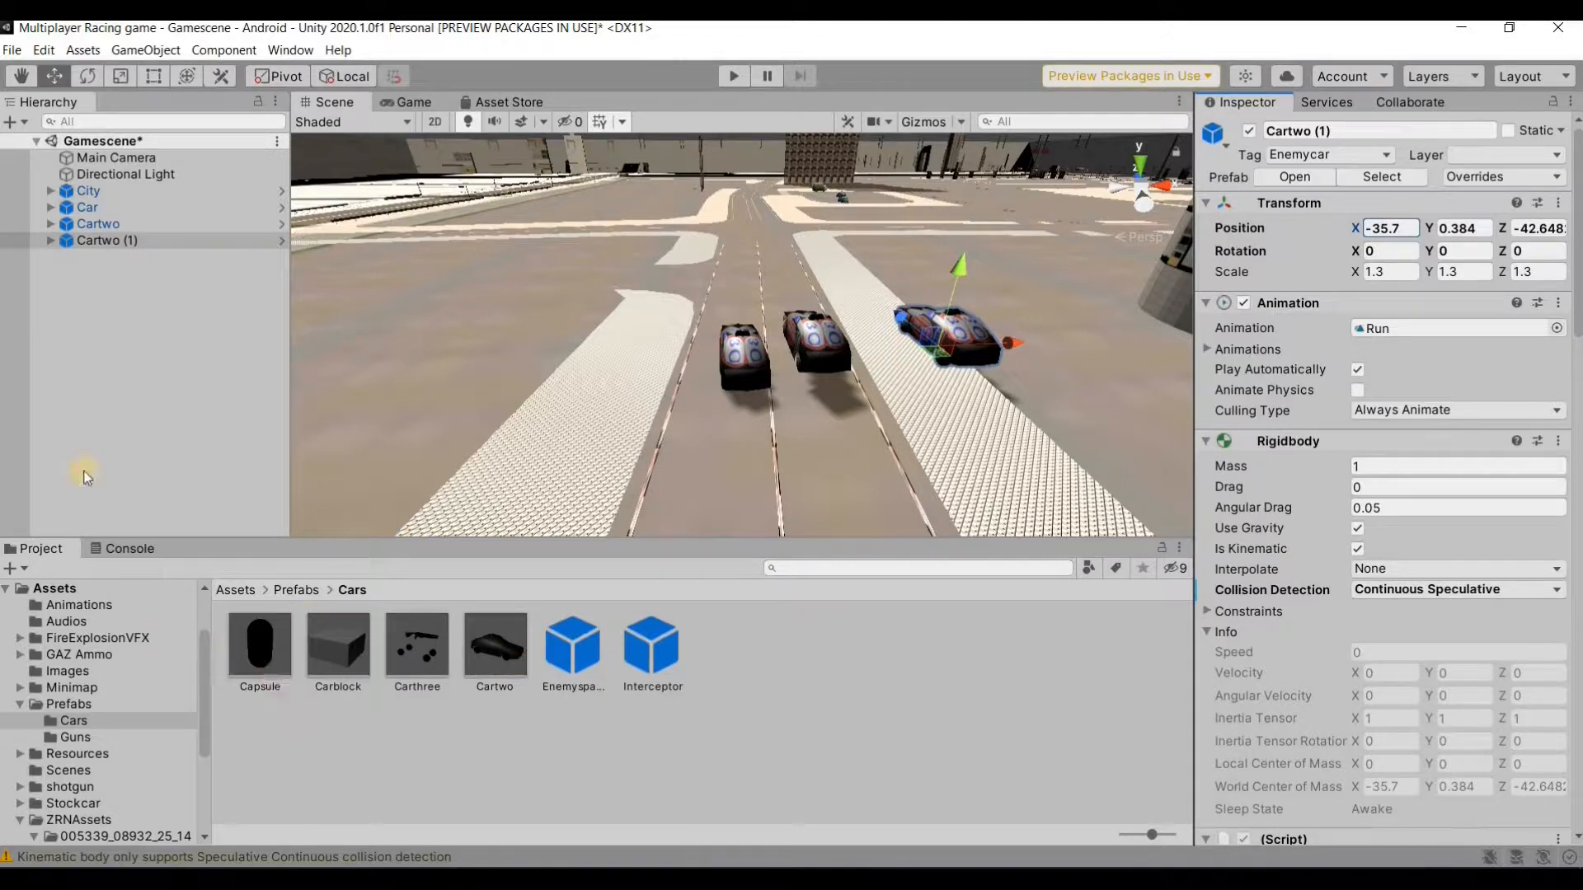
Delete the extra Cartwo and Cartwo (1) objects from the Gamescene hierarchy.
click(110, 319)
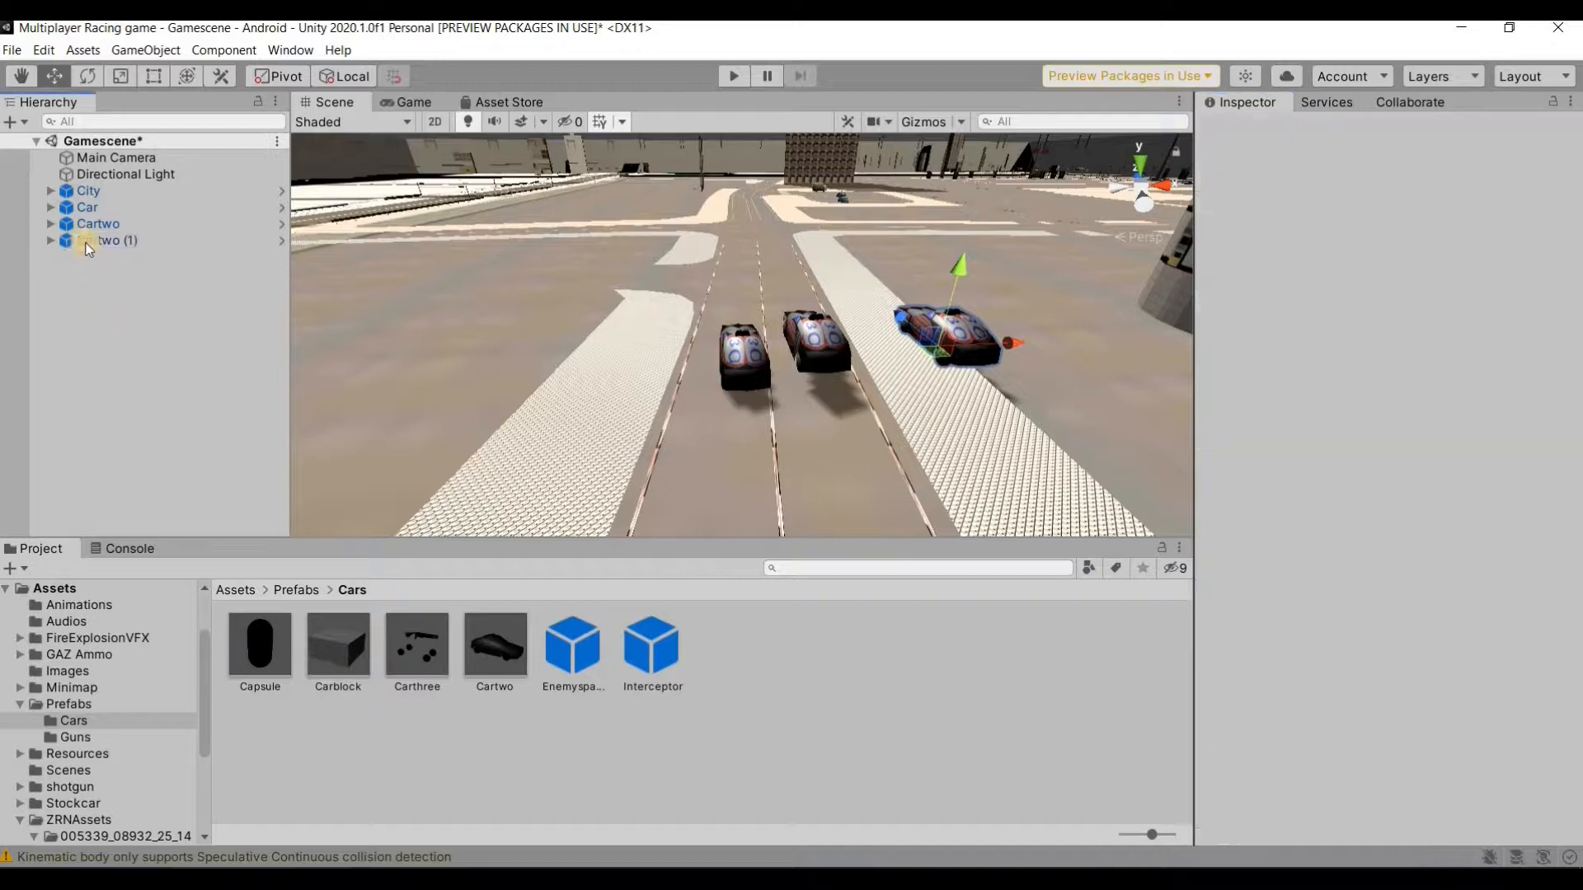
click(81, 229)
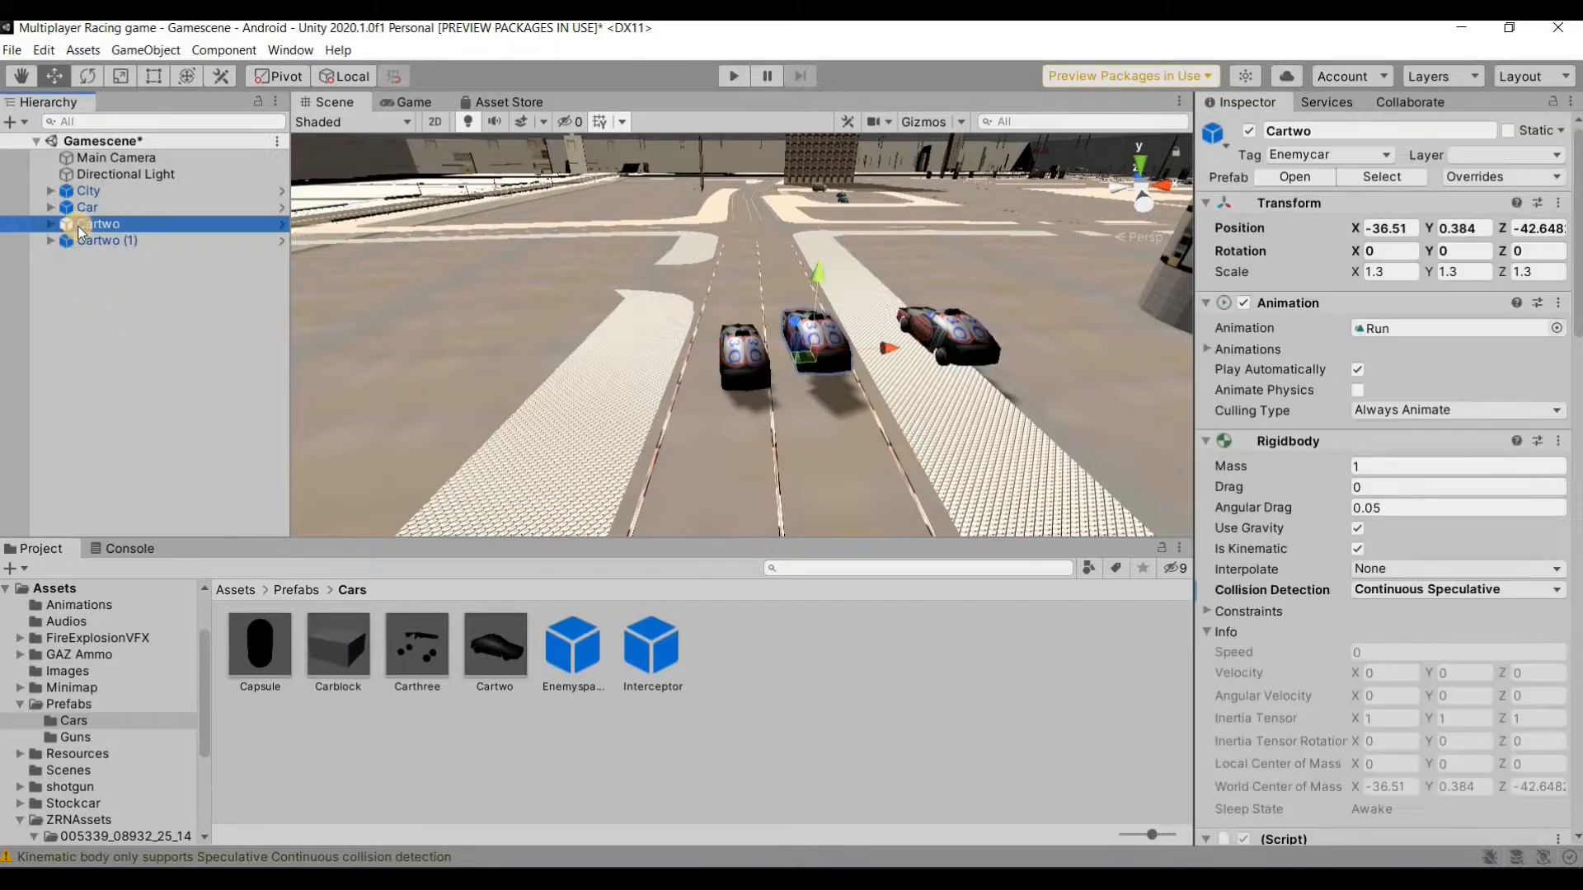
key(Delete)
click(80, 229)
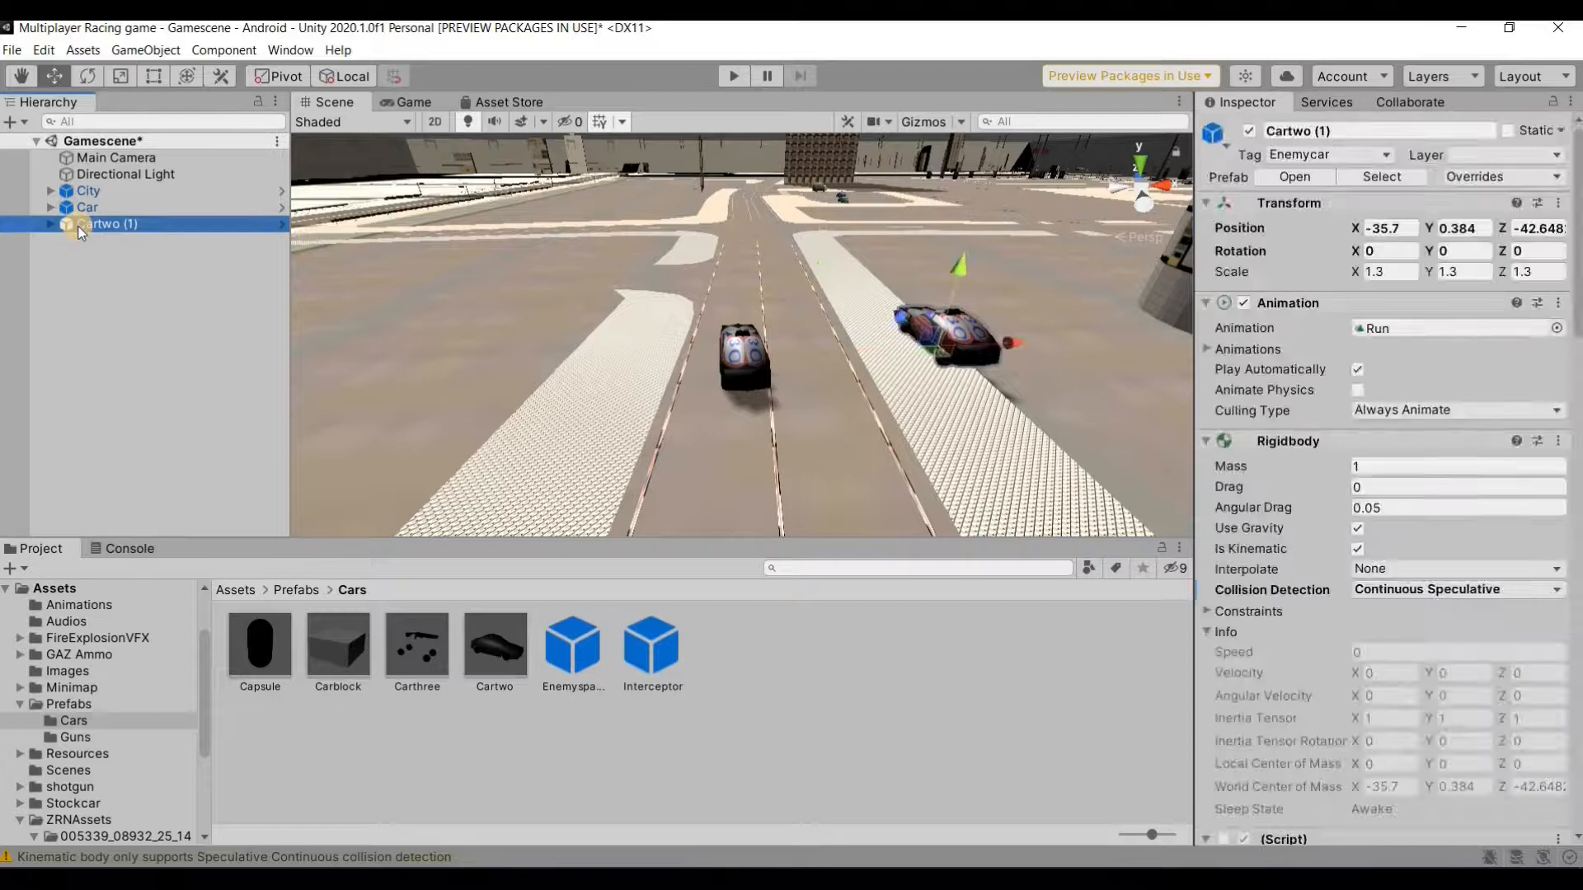
key(Delete)
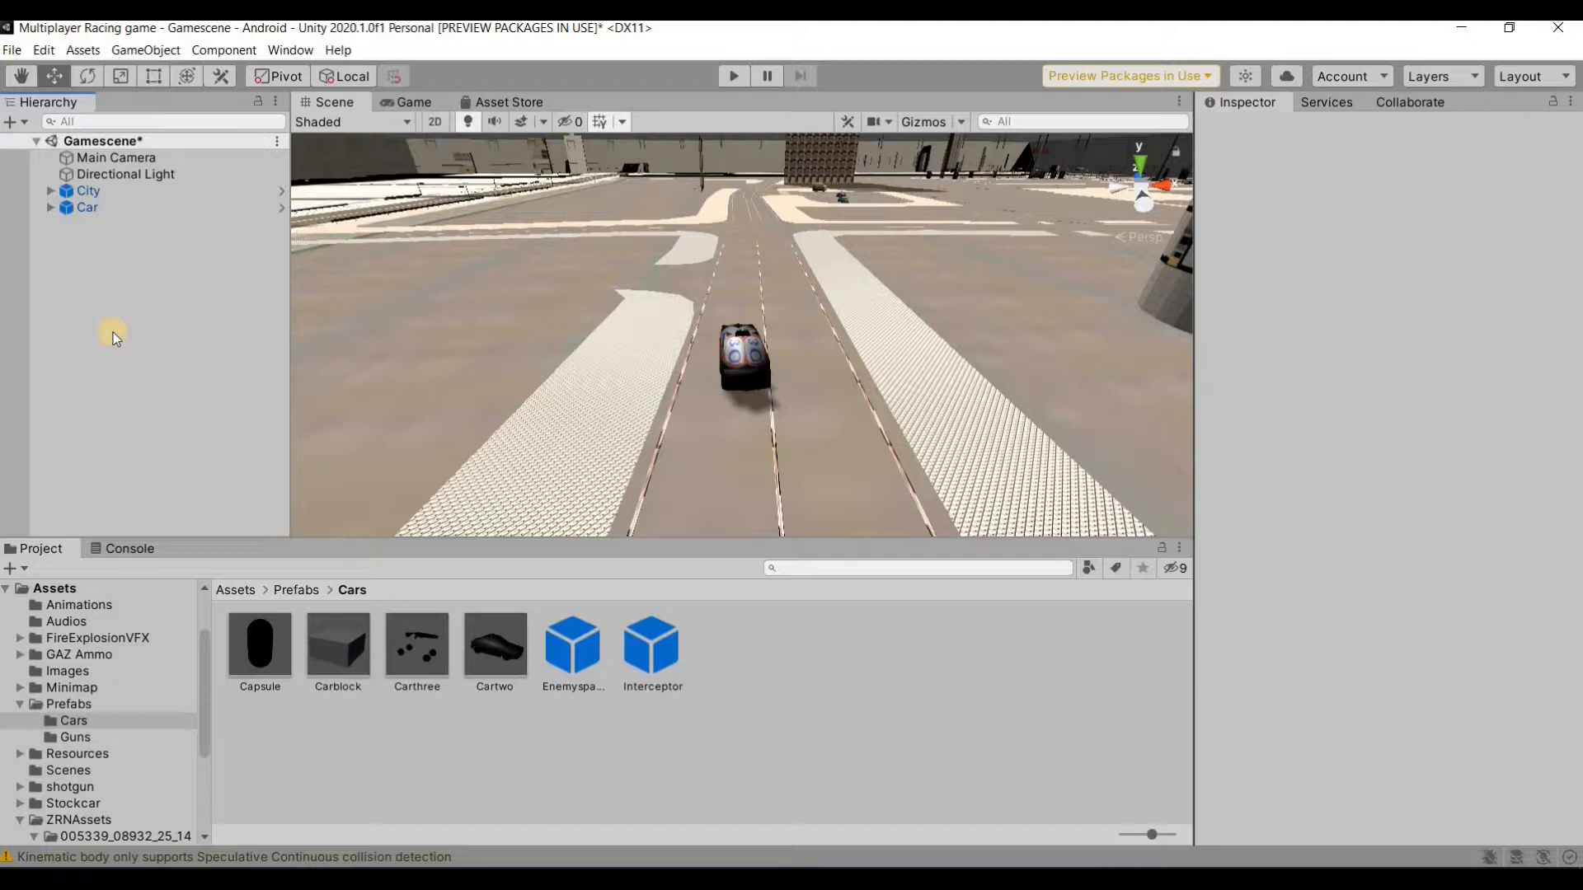
Save the scene and add the open Gamescene to the scenes included in the Android build.
key(ctrl+s)
click(12, 51)
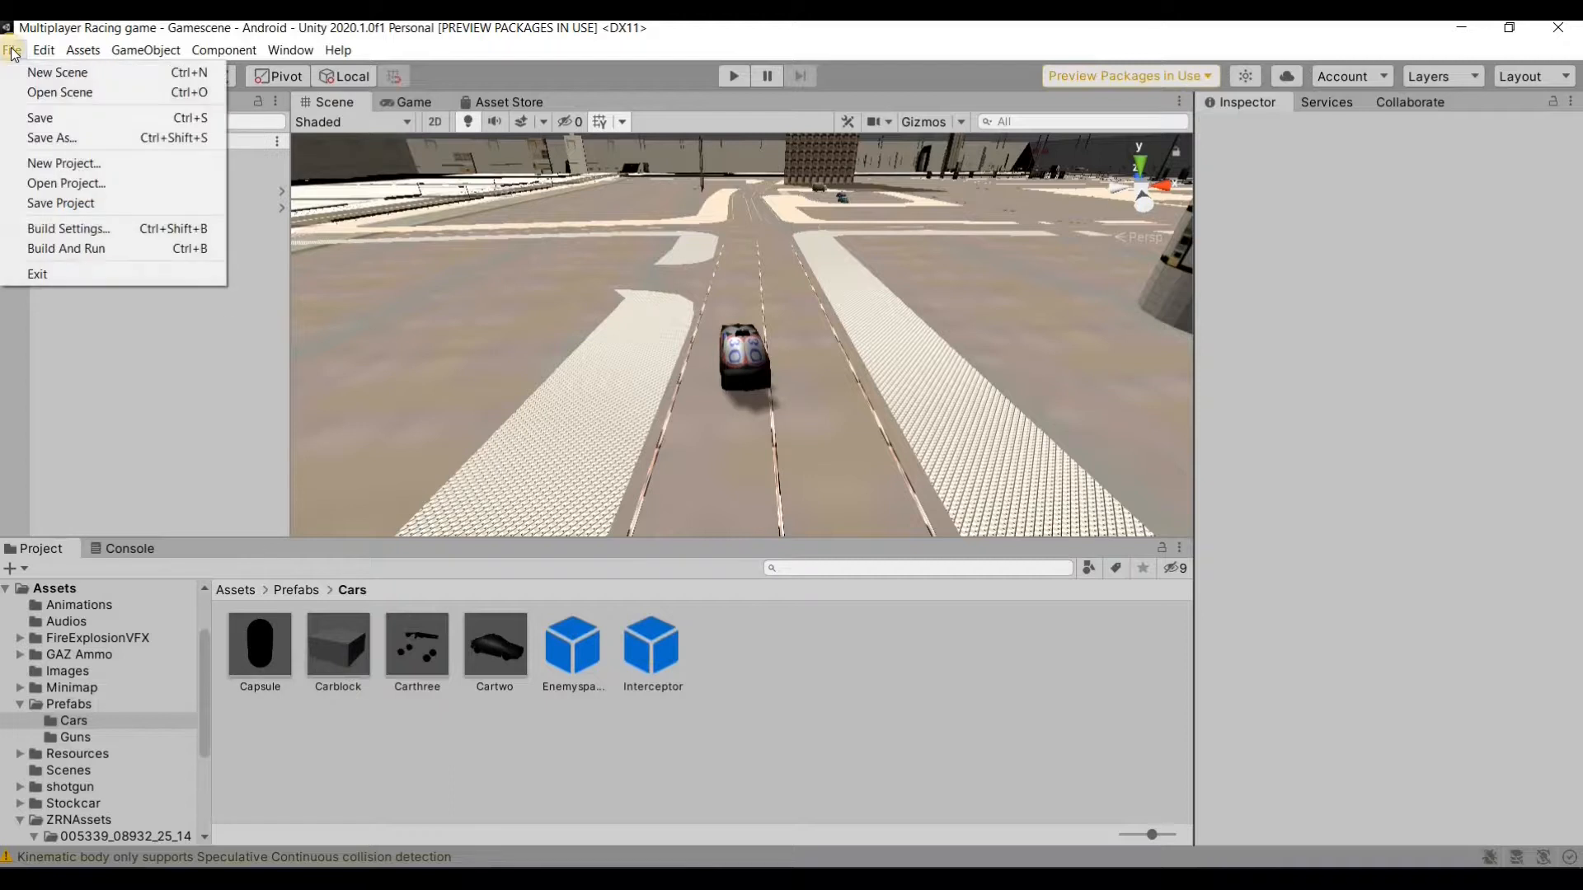
click(38, 229)
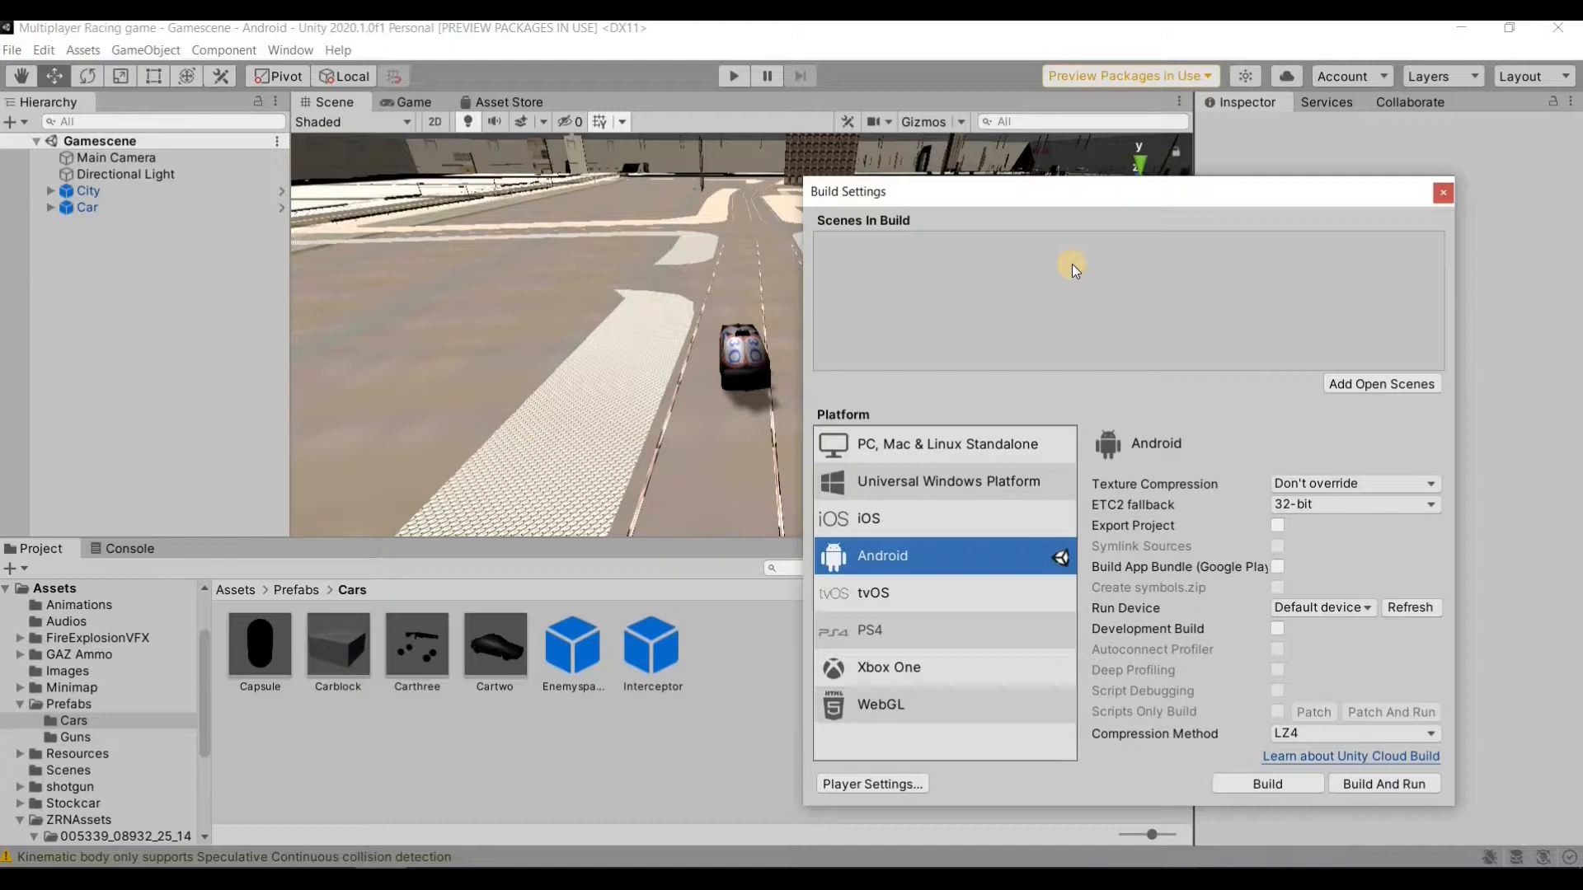
click(1381, 384)
Build the Android APK into the Multiplayer Racing game project folder under the file name Carracinggame.
click(1268, 784)
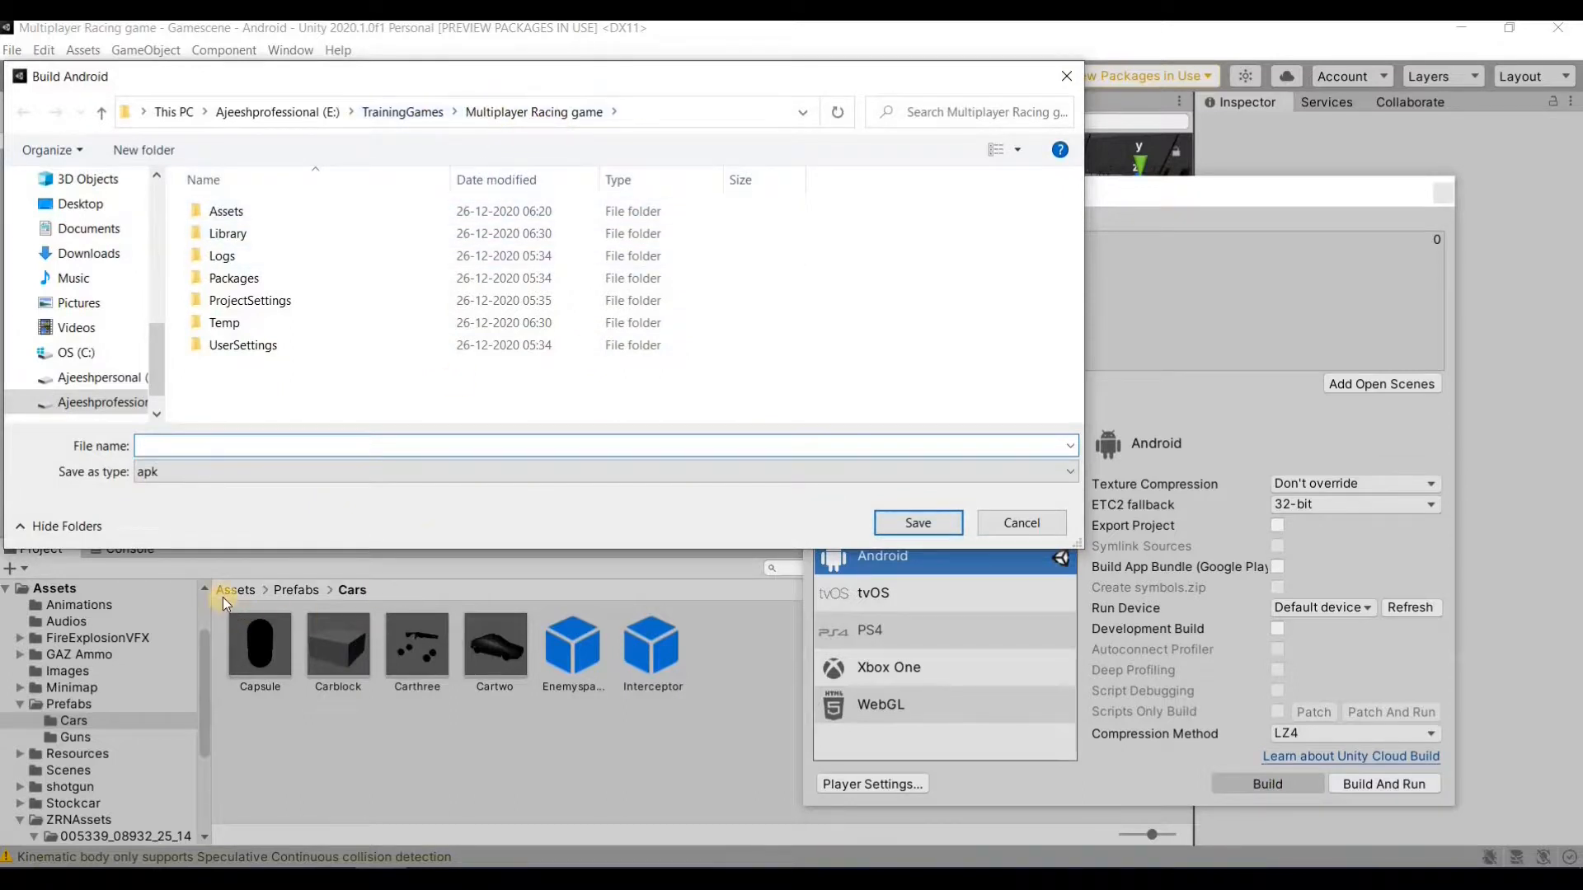
text(Carracinggame)
click(935, 521)
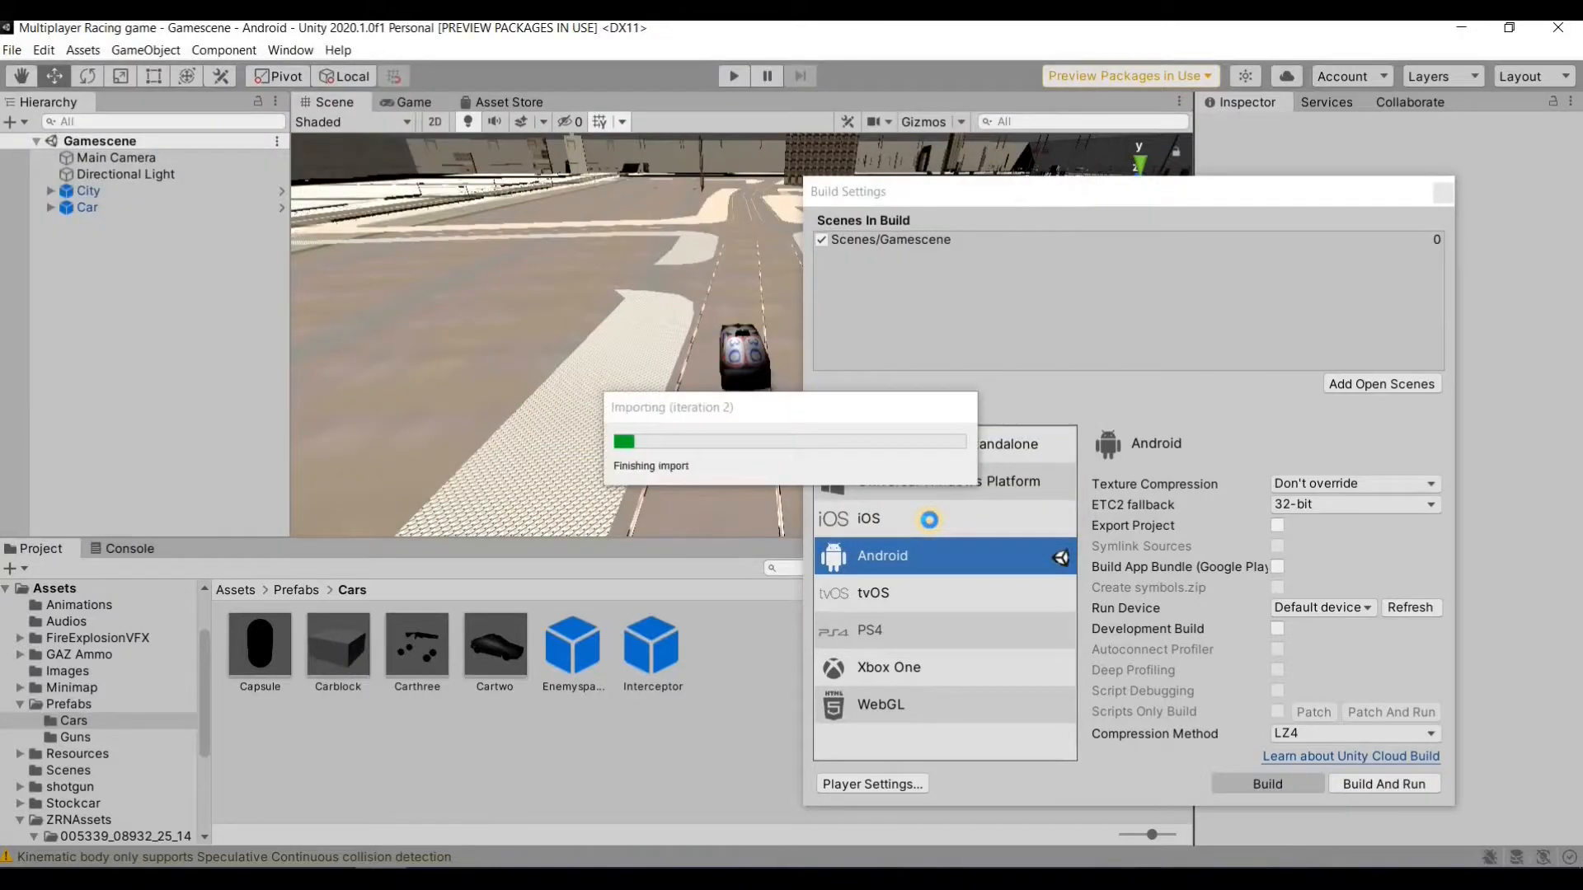